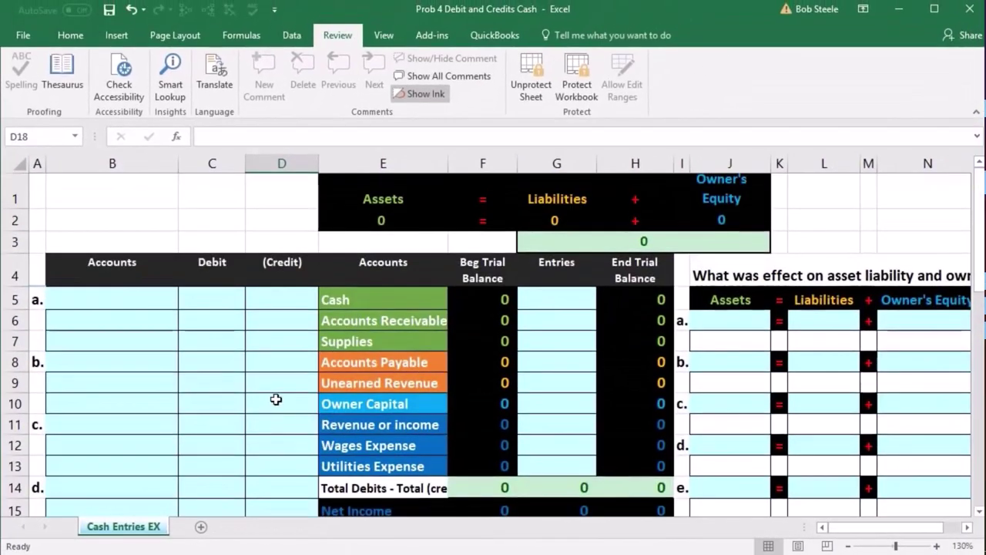
Examine the worksheet's journal entry area, trial balance, accounting equation effects section and the Activity list of transactions.
left_click_drag(109, 297, 265, 320)
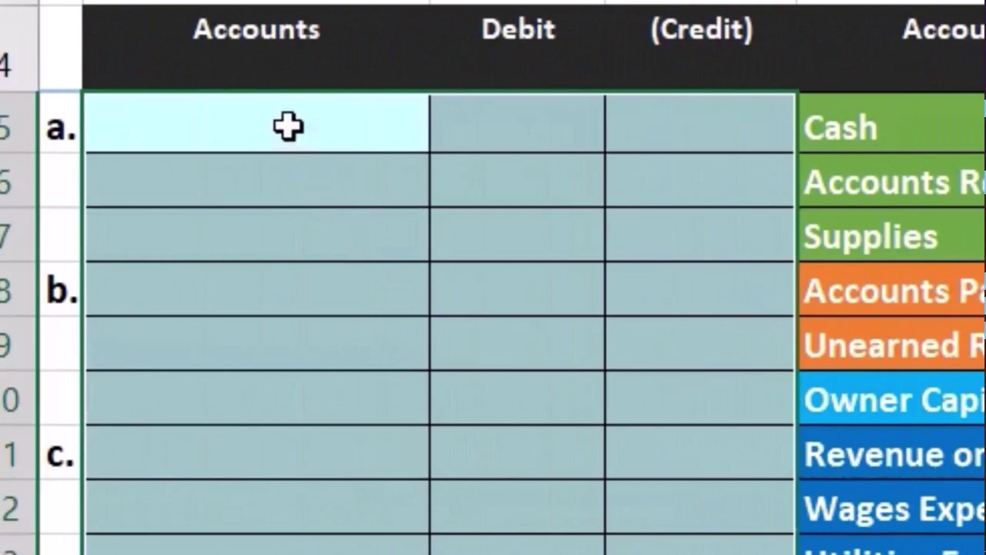
left_click_drag(288, 127, 620, 181)
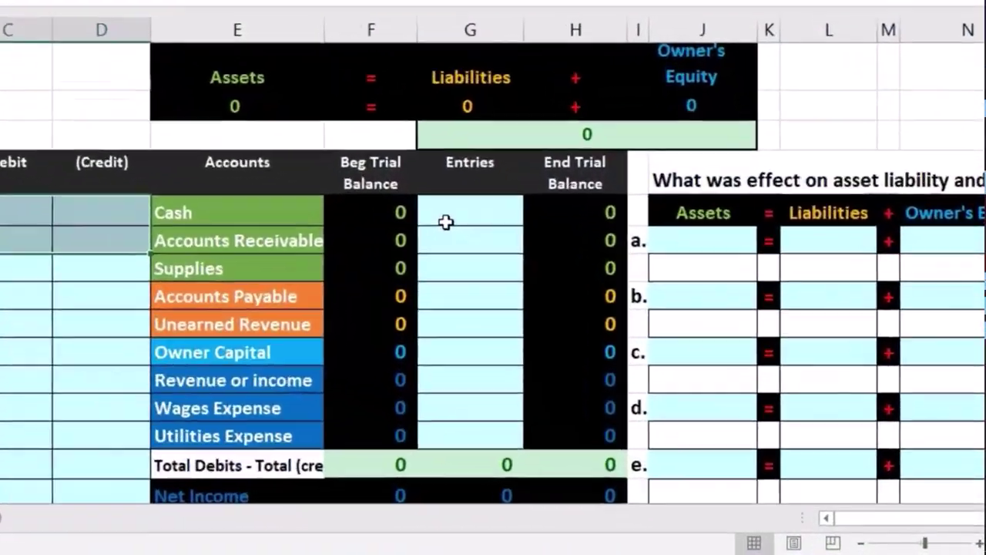
left_click(539, 307)
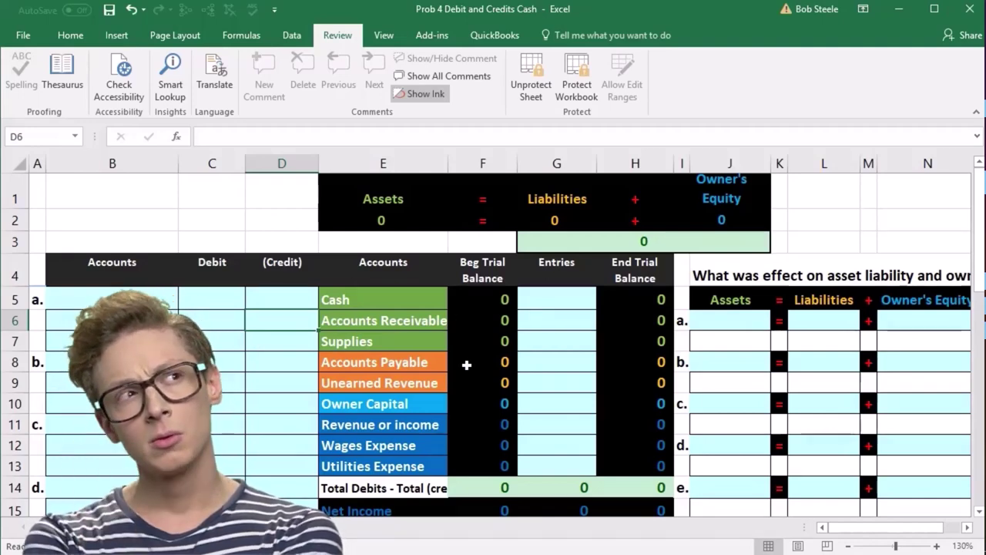
scroll(466, 365, "down", 2)
scroll(441, 425, "up", 2)
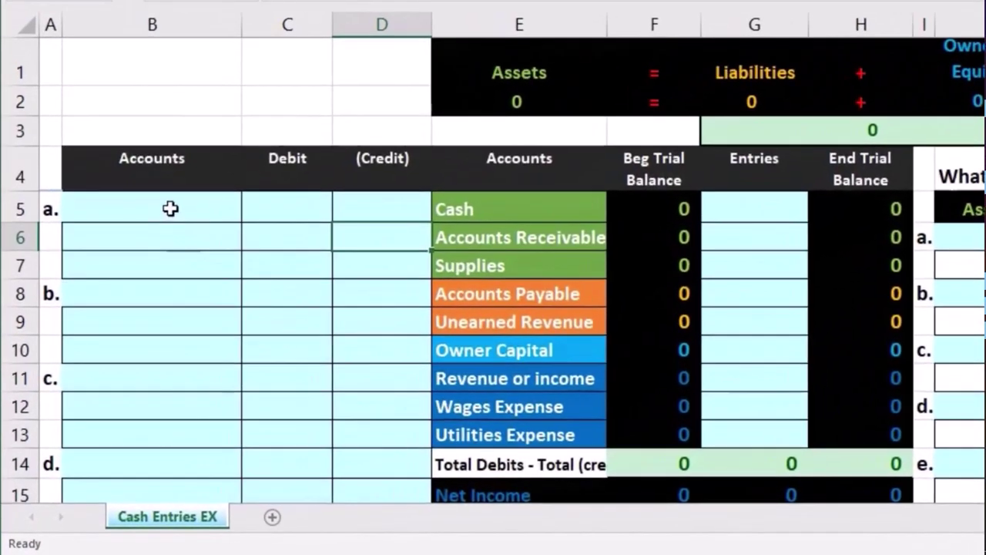
left_click_drag(128, 293, 190, 306)
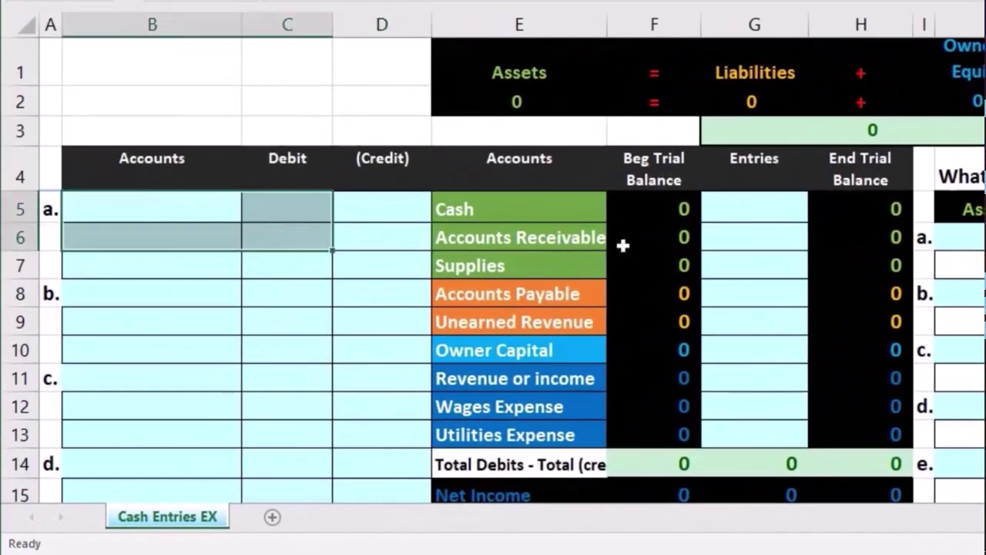
left_click_drag(743, 240, 744, 291)
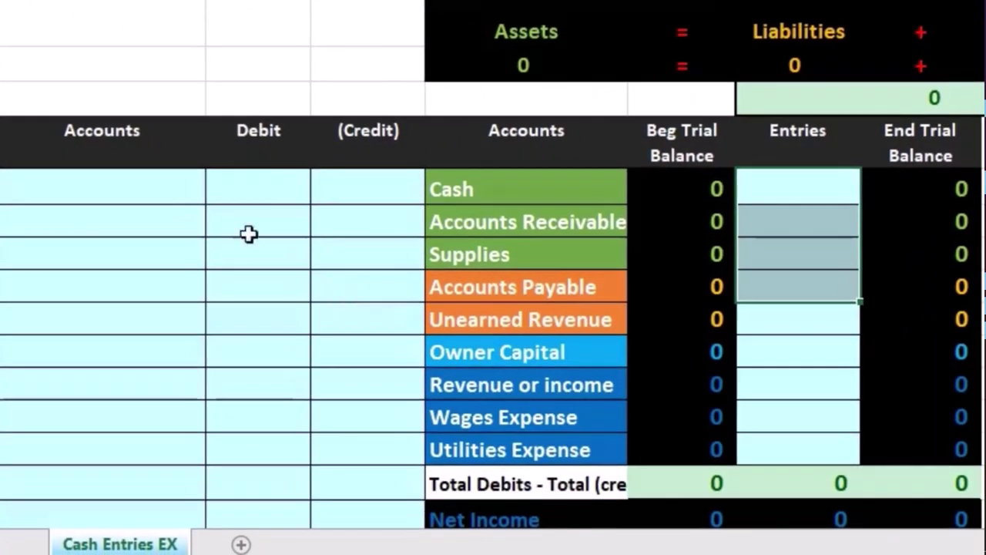
left_click(173, 196)
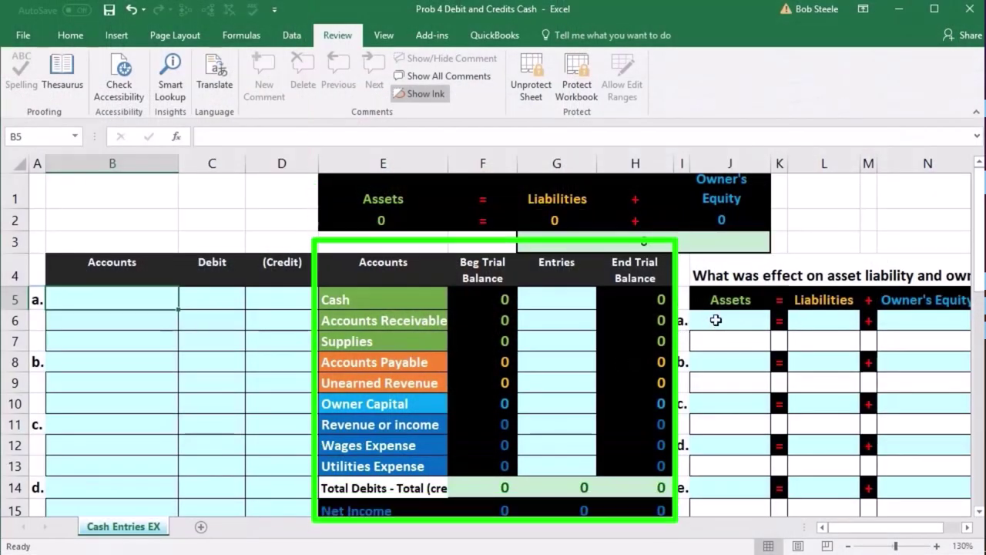
left_click(717, 325)
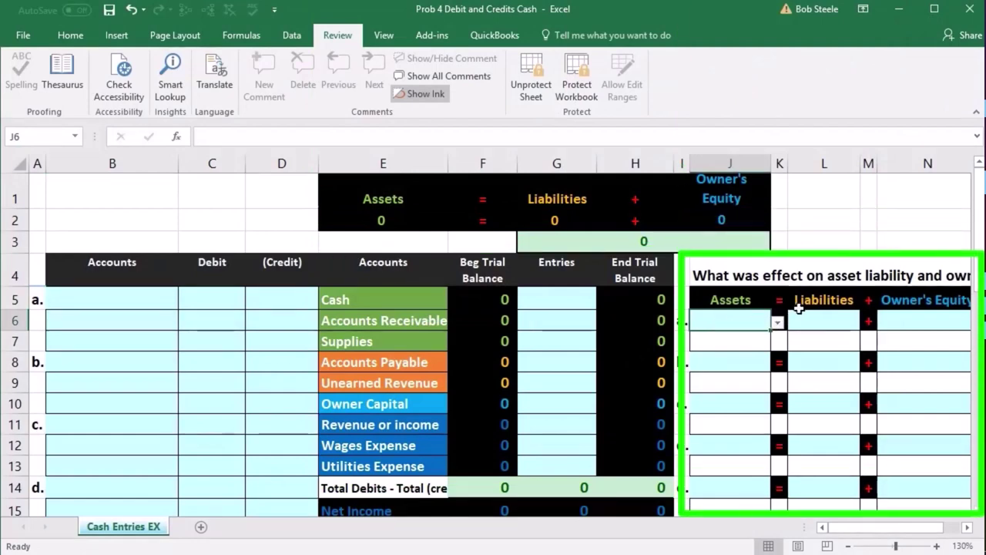
left_click(250, 354)
scroll(247, 355, "down", 1)
scroll(249, 355, "down", 2)
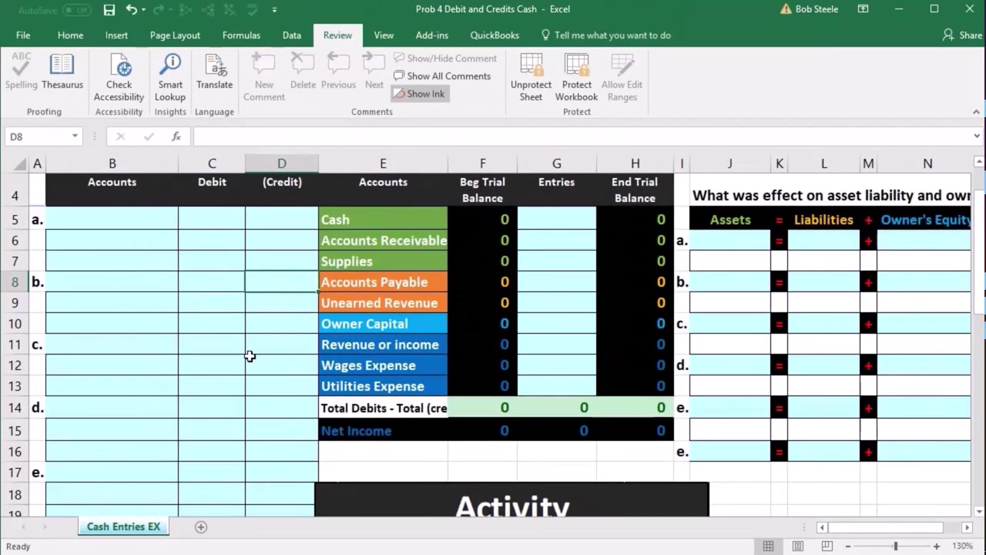
scroll(250, 356, "up", 1)
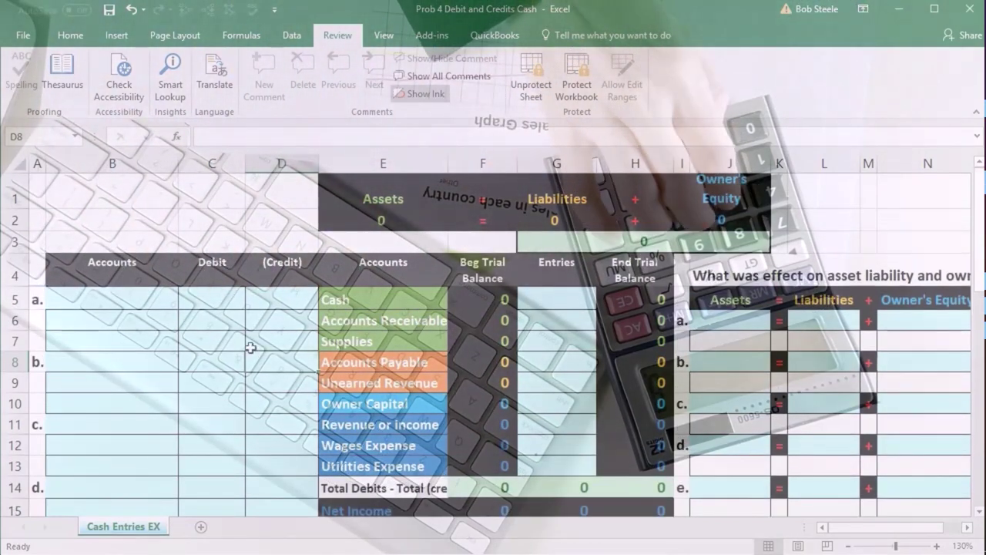
scroll(251, 353, "down", 1)
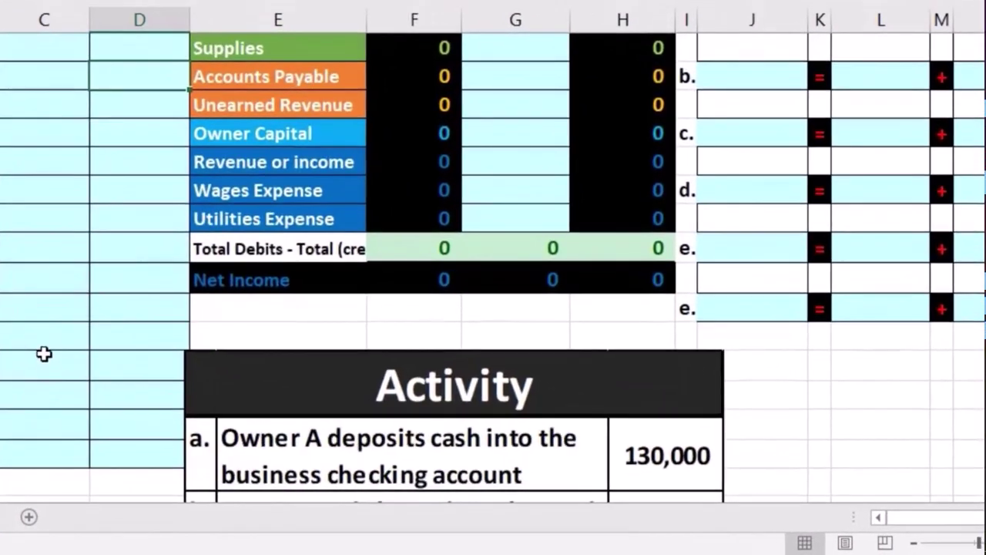
scroll(44, 353, "up", 3)
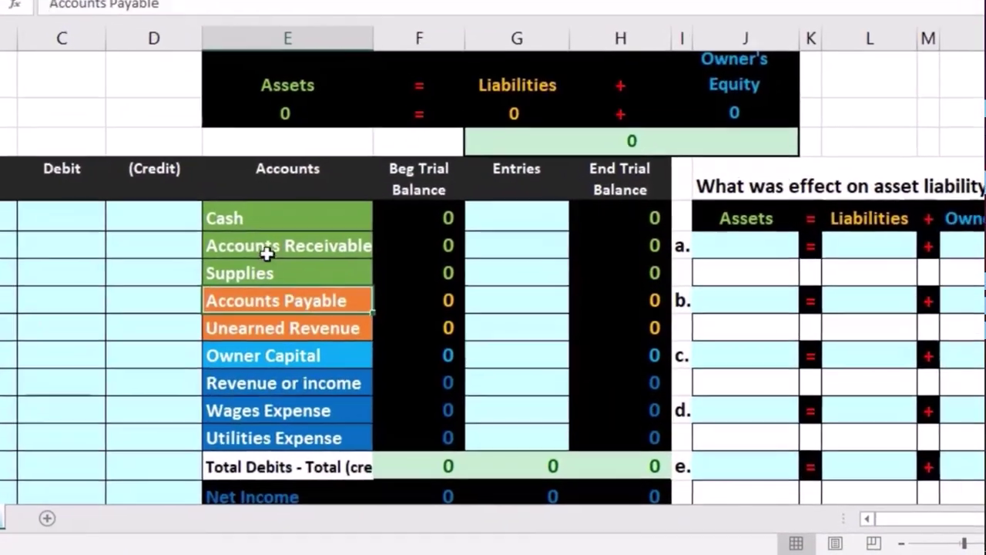
Copy the Cash account name from the trial balance and paste it as values into cell B5 for entry a.
left_click(351, 285)
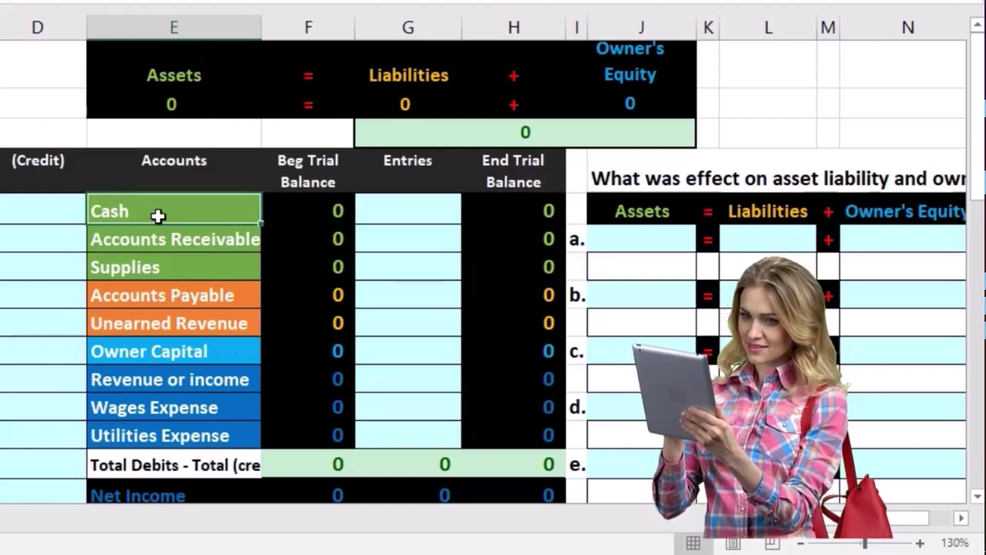
right_click(159, 213)
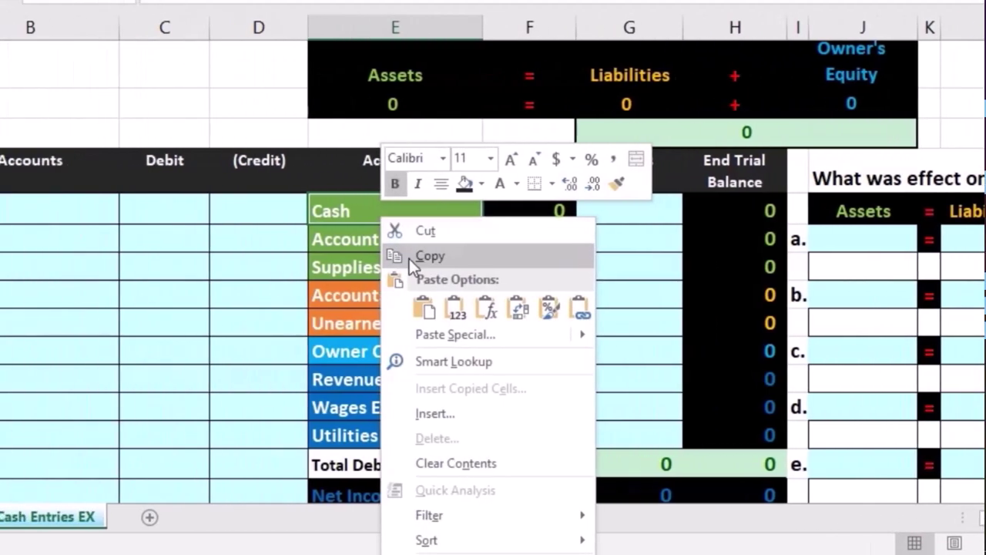
left_click(409, 259)
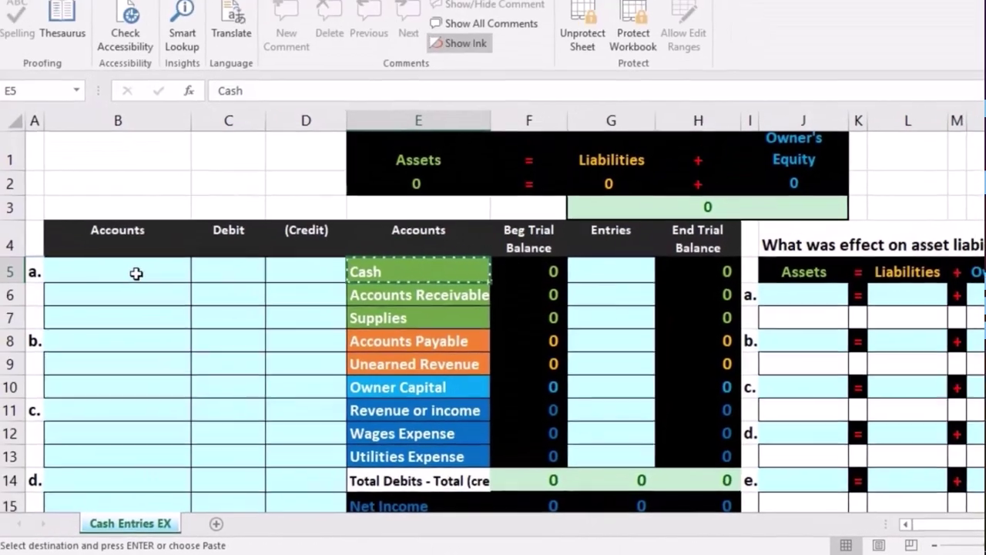
left_click(50, 210)
right_click(140, 275)
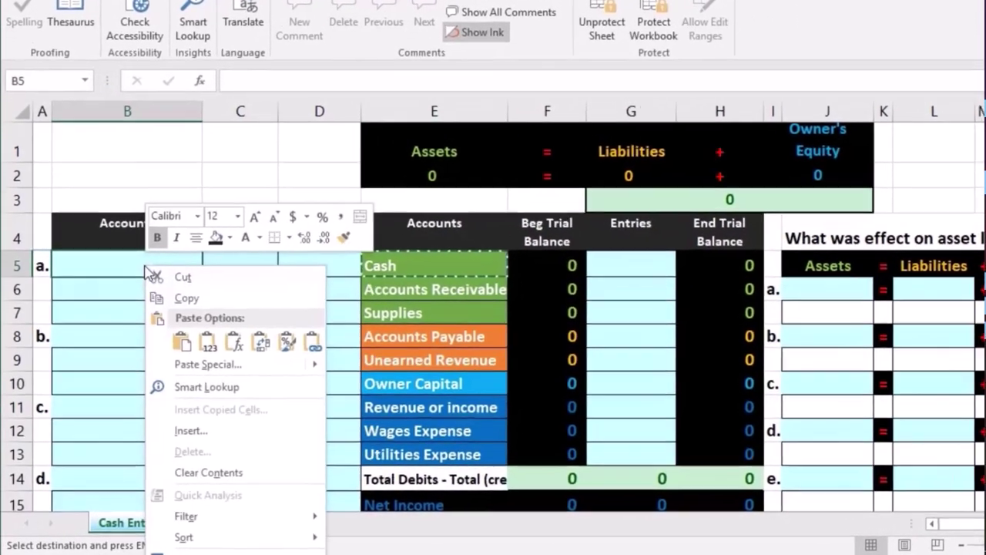
left_click(176, 349)
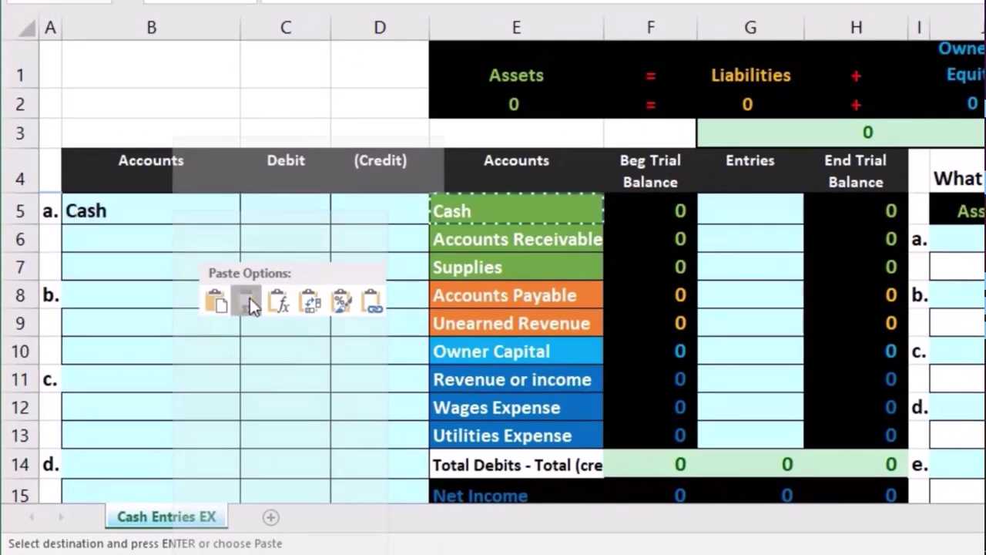
left_click(249, 298)
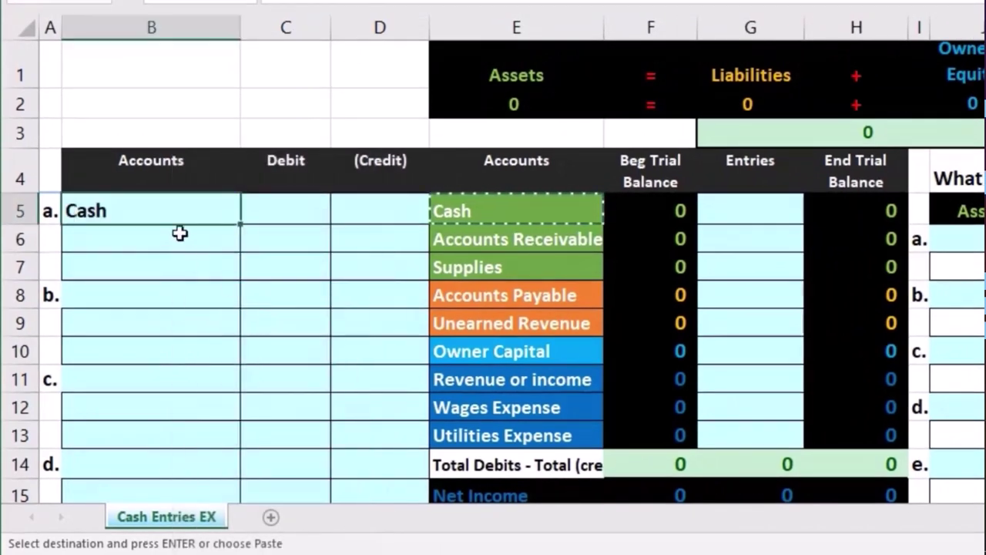
Enter 130,000 as the debit on the Cash line in C5 and -130000 as the credit one row below in D6.
left_click(282, 214)
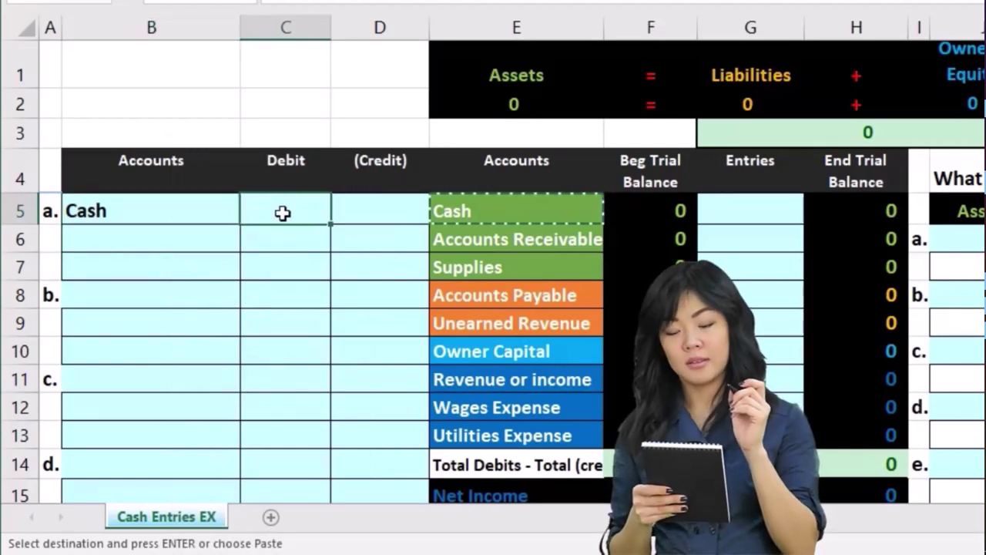
scroll(283, 214, "down", 3)
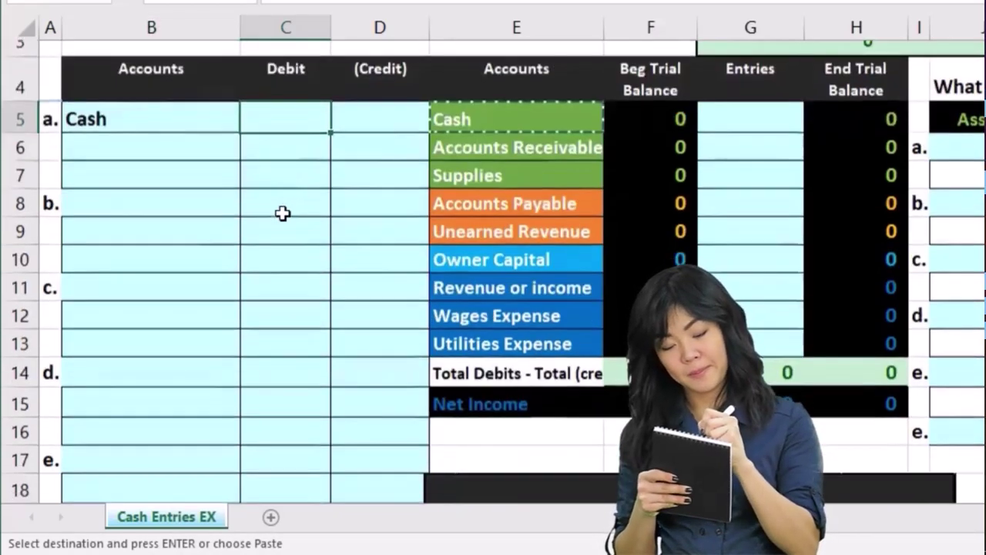
scroll(283, 214, "up", 3)
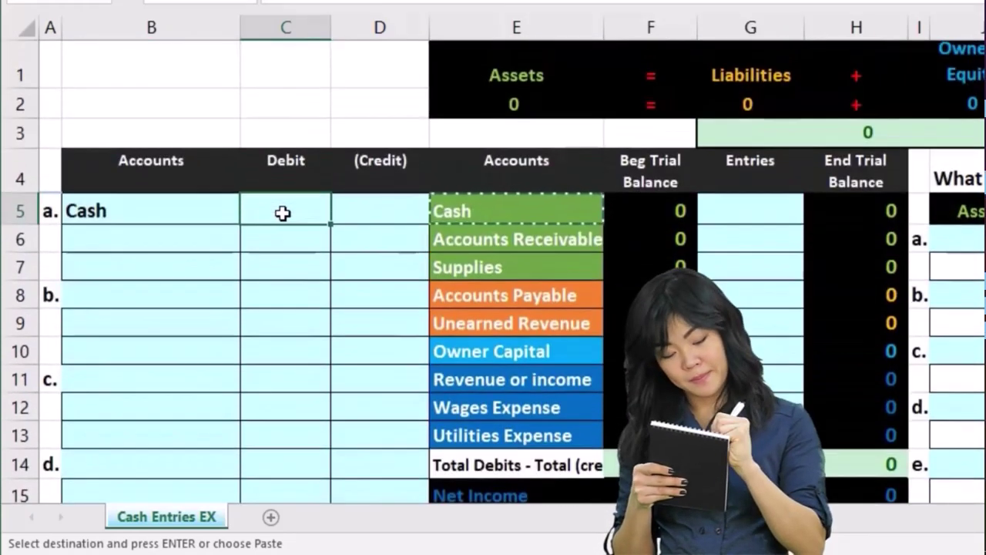
type("130,00")
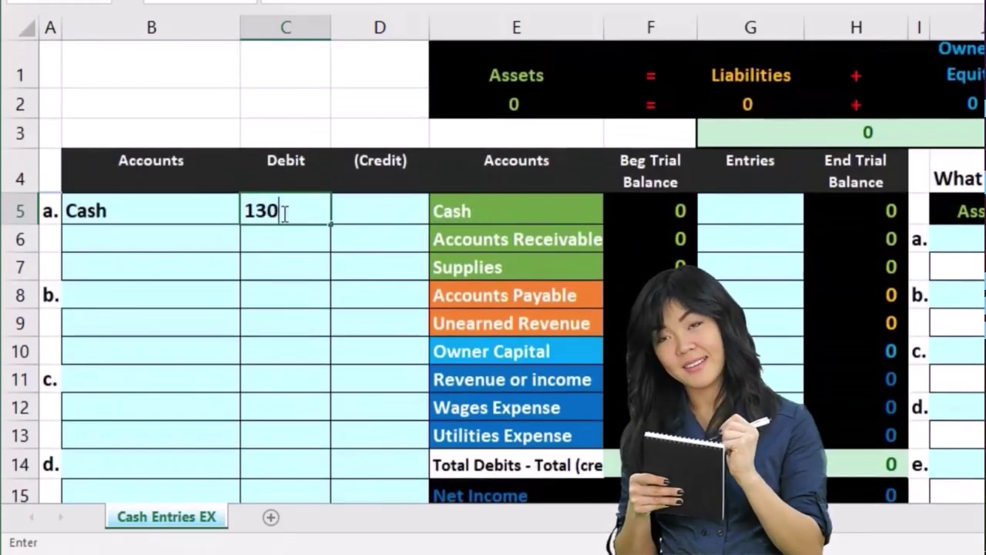
type("00")
key("Return")
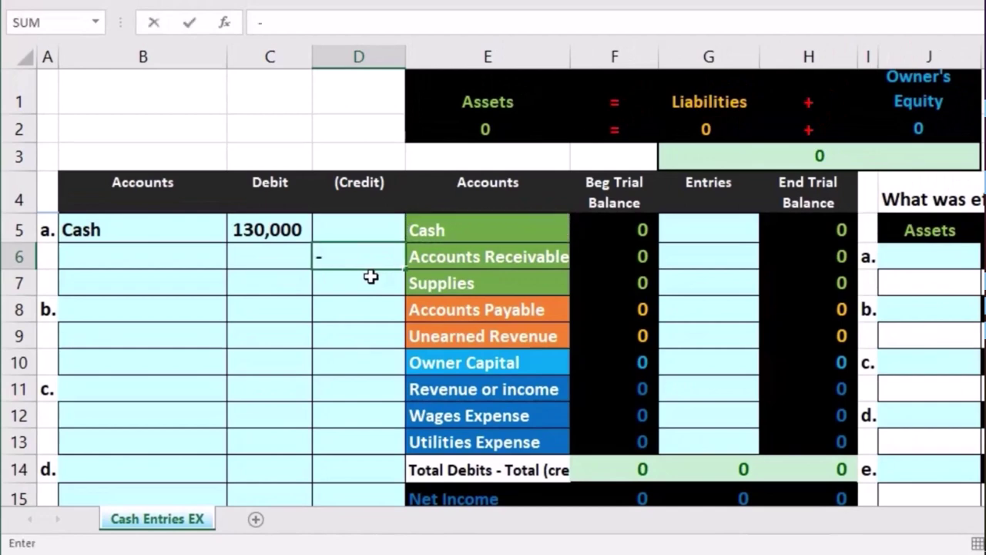
type("0,000)")
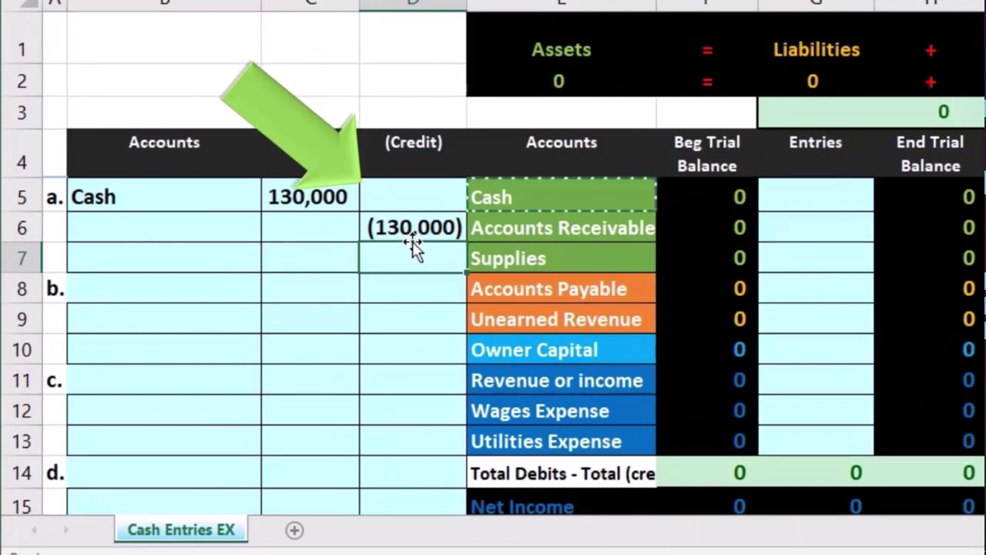
left_click(405, 226)
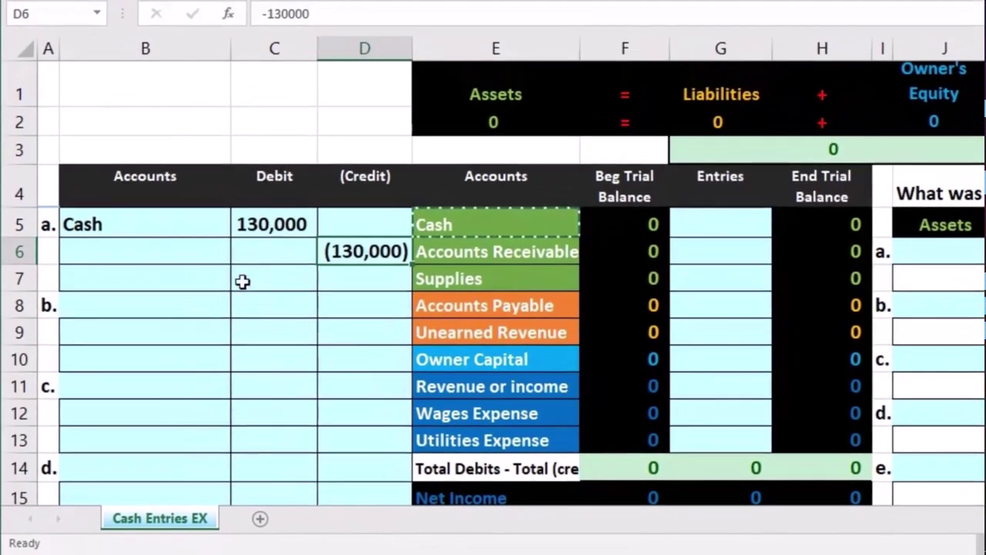
Copy the Owner Capital account name from the trial balance and paste it as values into cell B6.
left_click(140, 232)
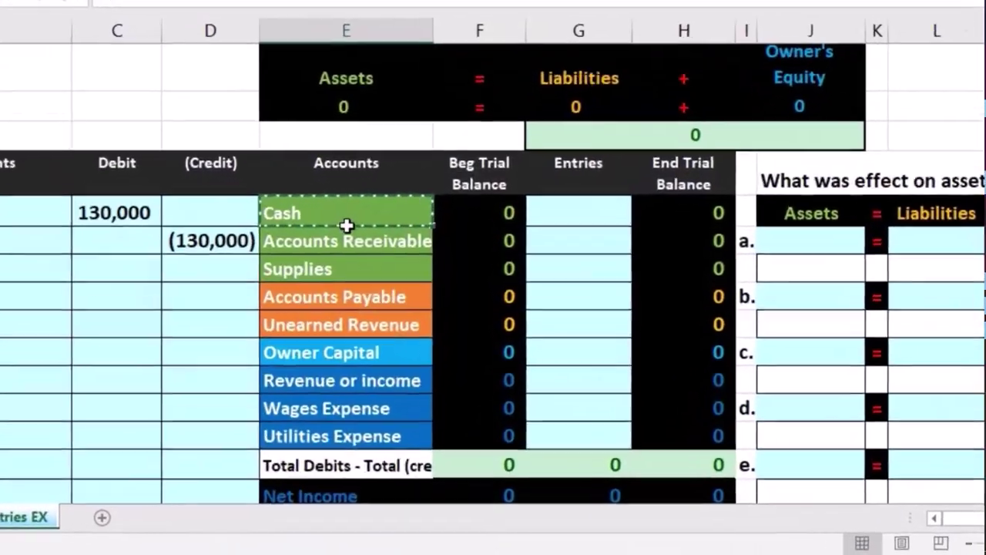
left_click_drag(384, 297, 385, 380)
left_click_drag(339, 301, 365, 335)
left_click(368, 334)
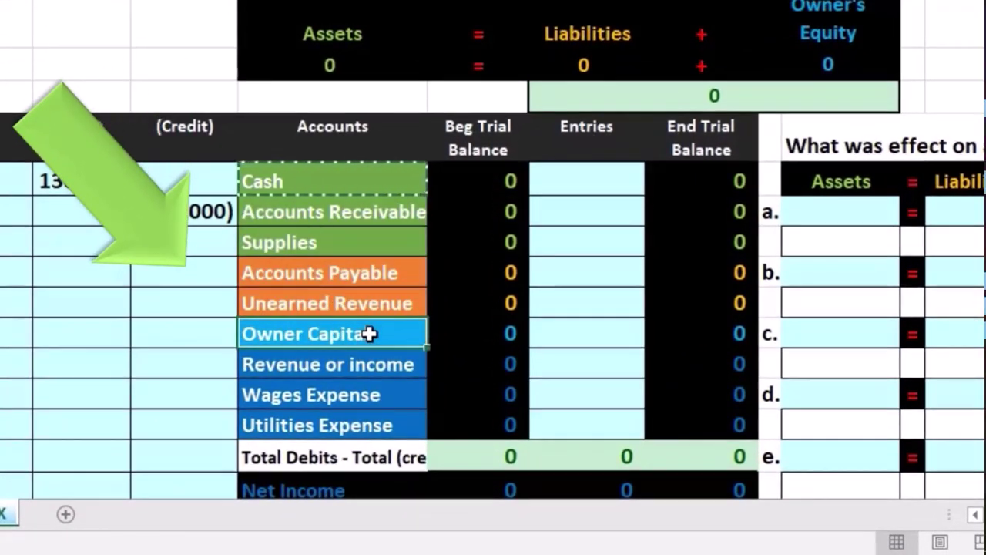
right_click(371, 334)
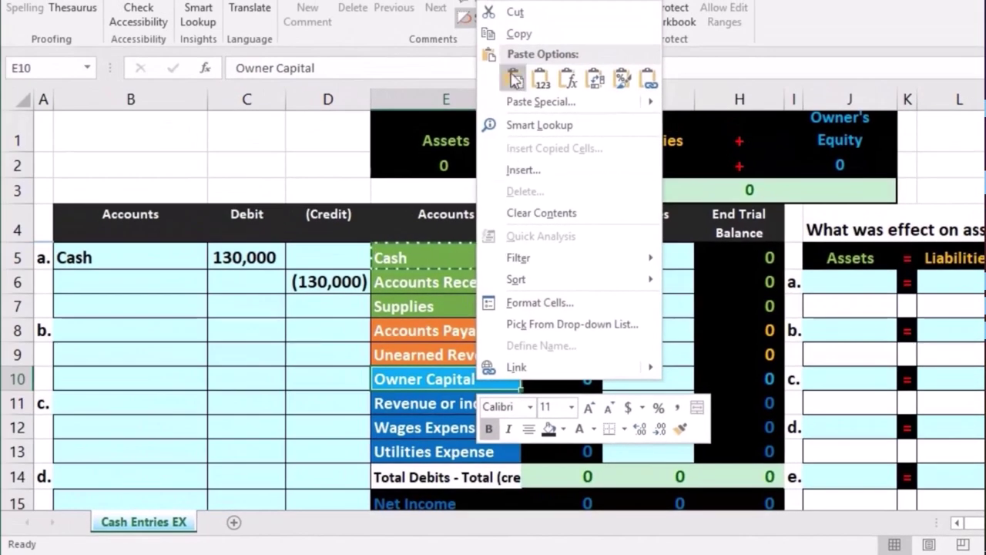
left_click(521, 34)
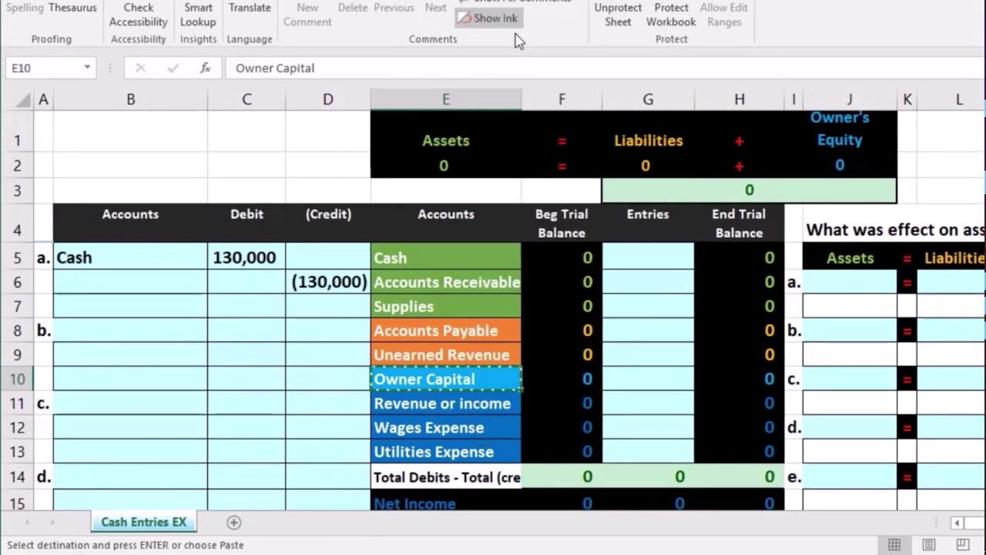
left_click(134, 283)
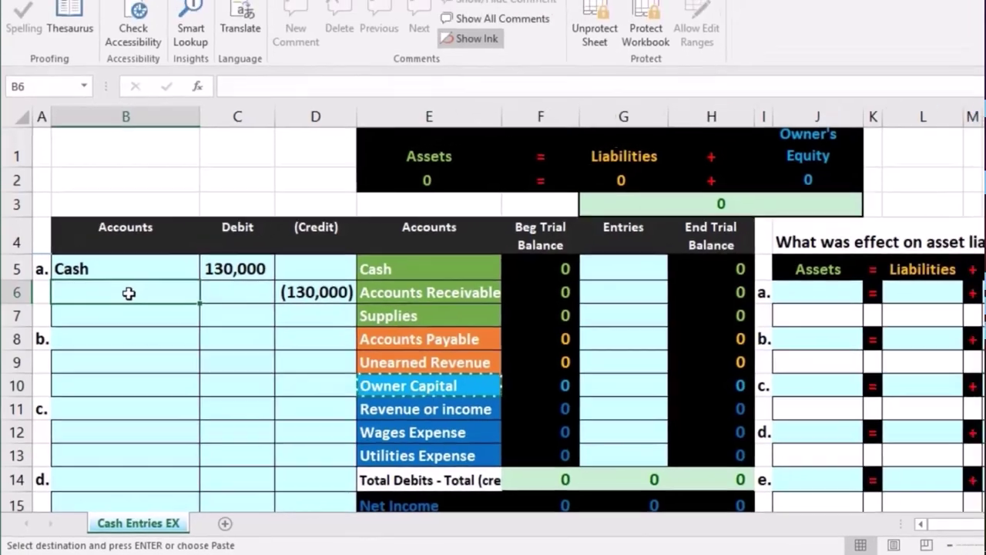
right_click(134, 283)
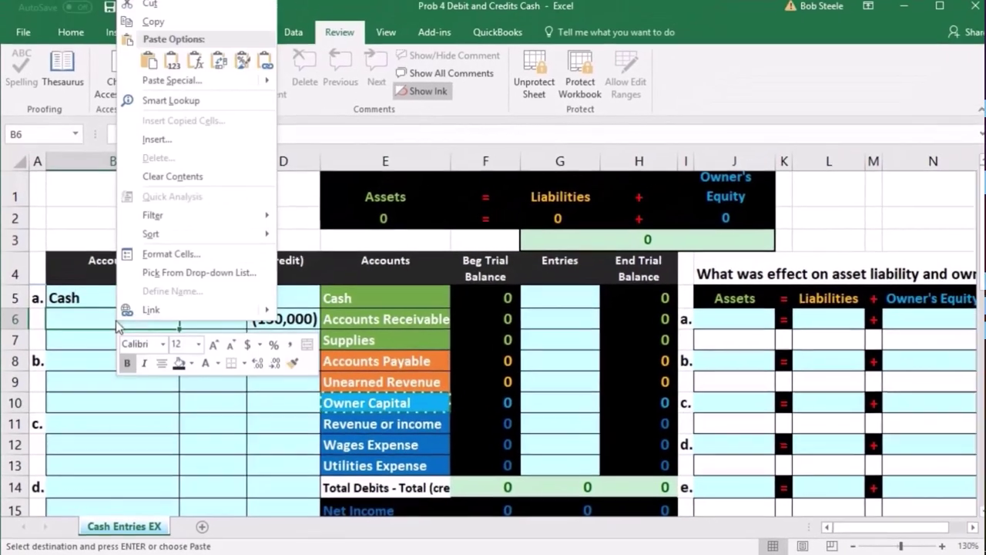
left_click(150, 68)
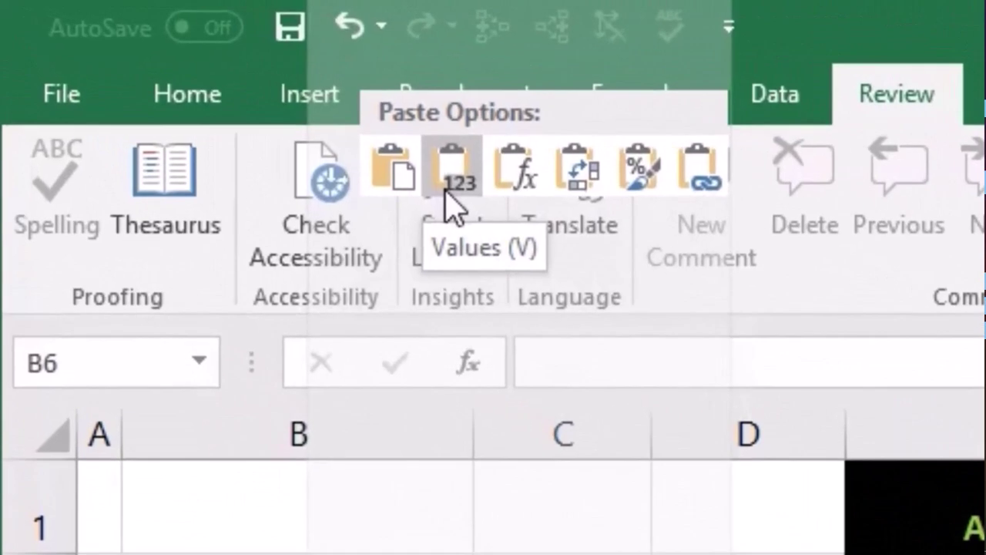
left_click(451, 187)
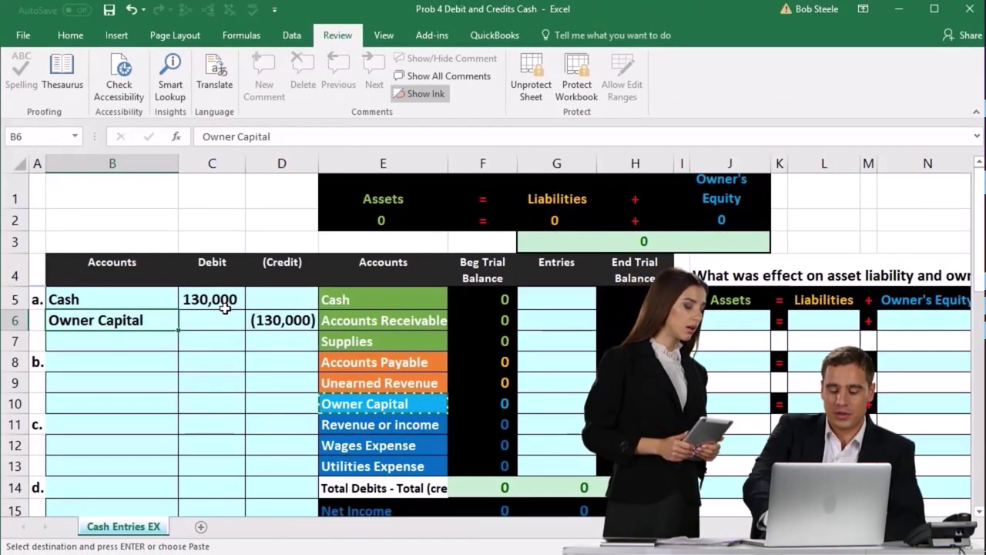
left_click(252, 319)
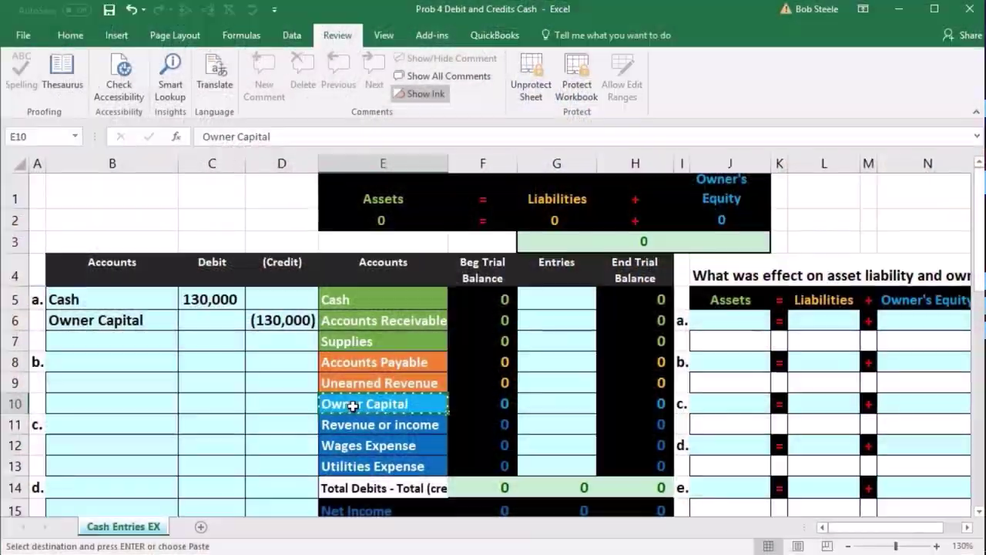
left_click(285, 327)
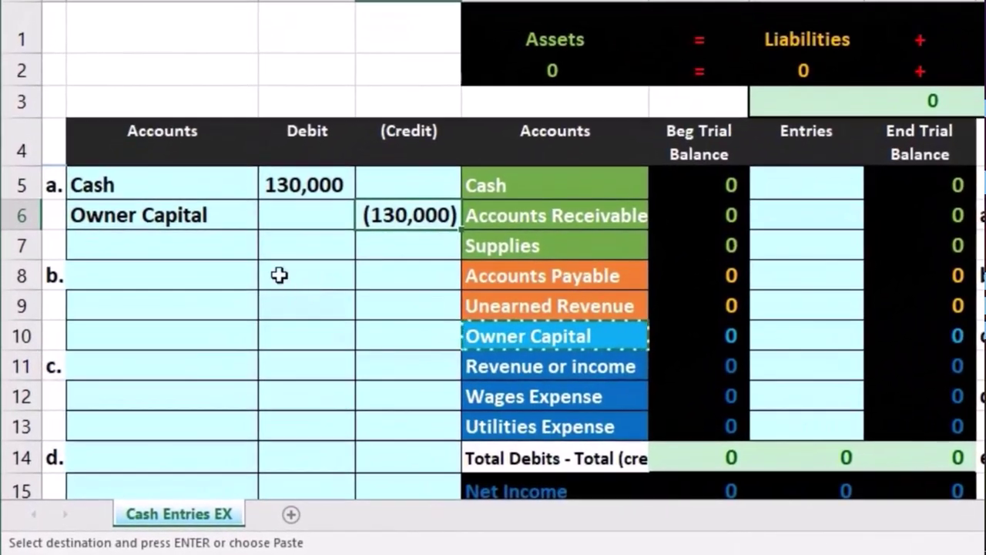
Indent the Owner Capital account name in cell B6 to mark it as the credit line of entry a.
left_click(176, 220)
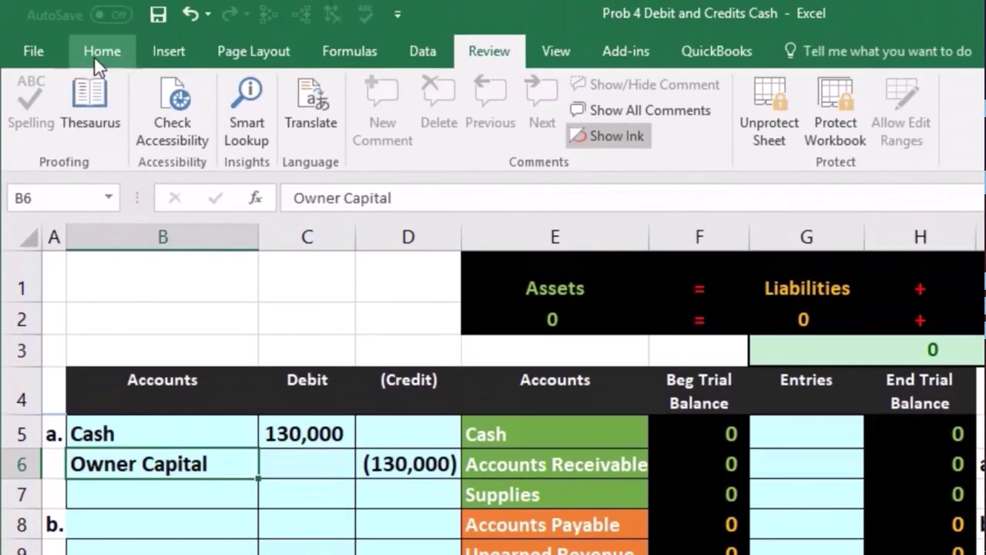
left_click(100, 54)
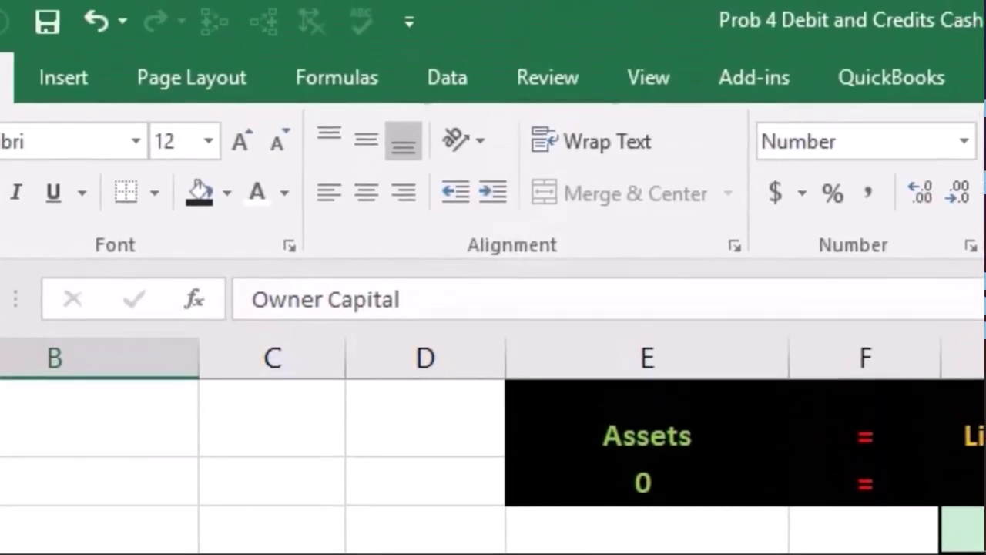
left_click(133, 452)
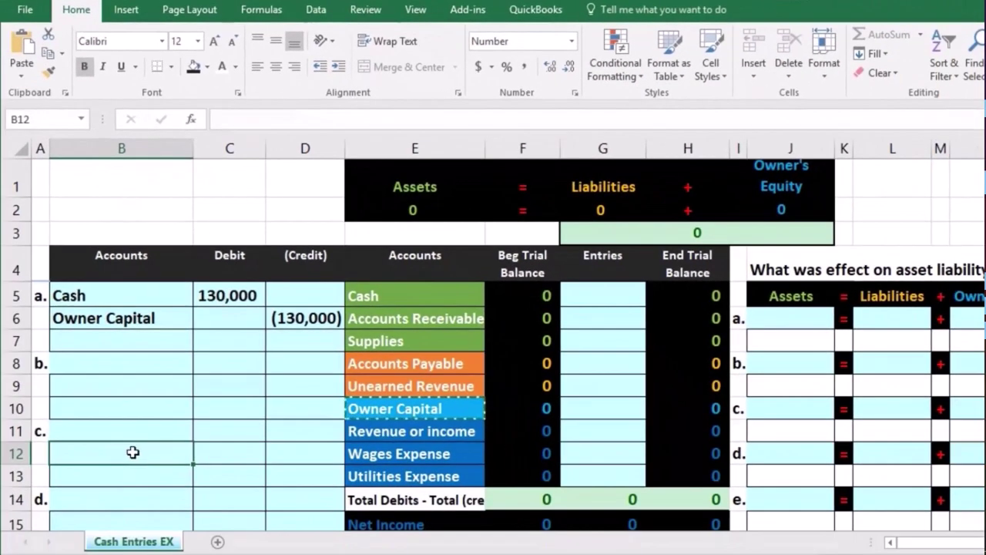
key("ctrl+Up")
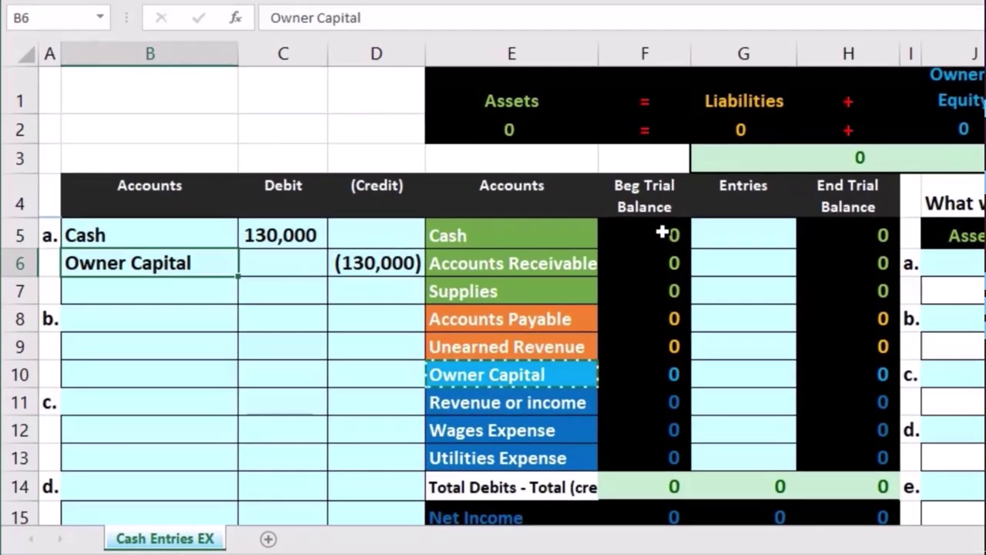
left_click(662, 232)
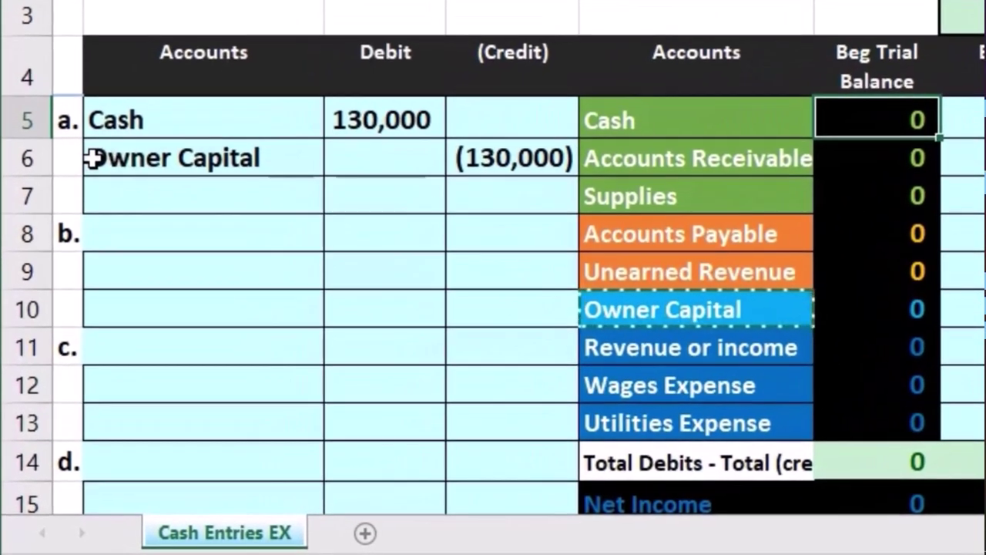
left_click(71, 268)
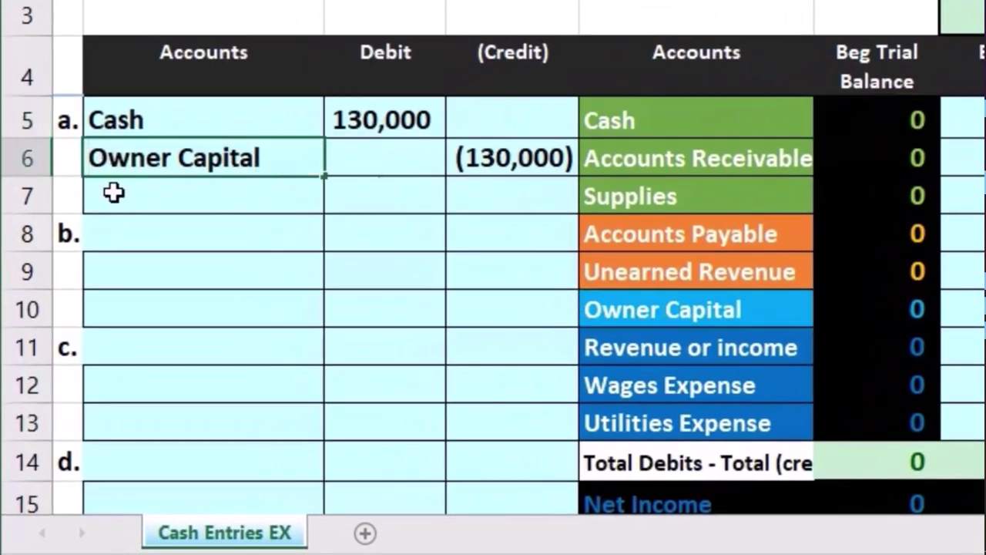
key("alt+h")
key("6")
key("alt+h")
key("6")
key("alt+h")
key("6")
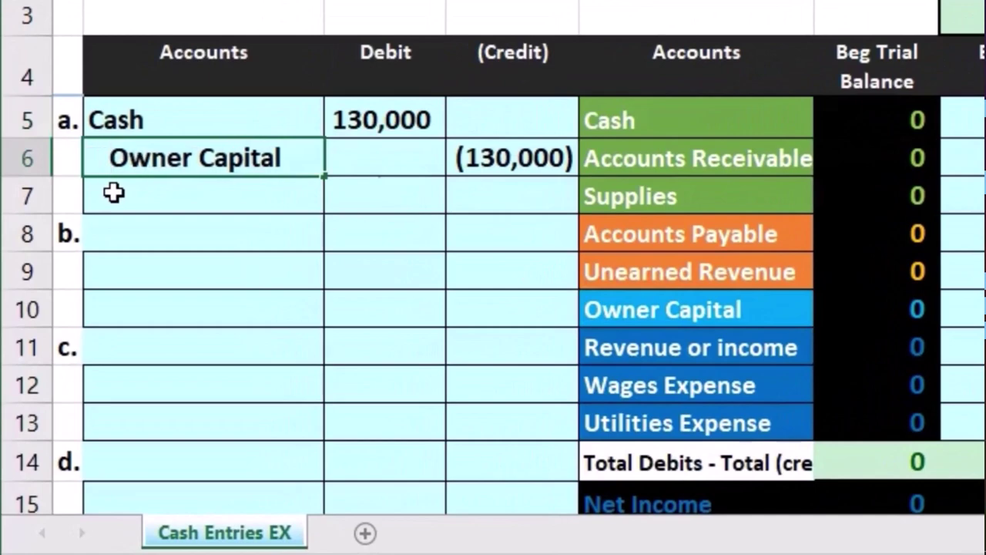
left_click(114, 193)
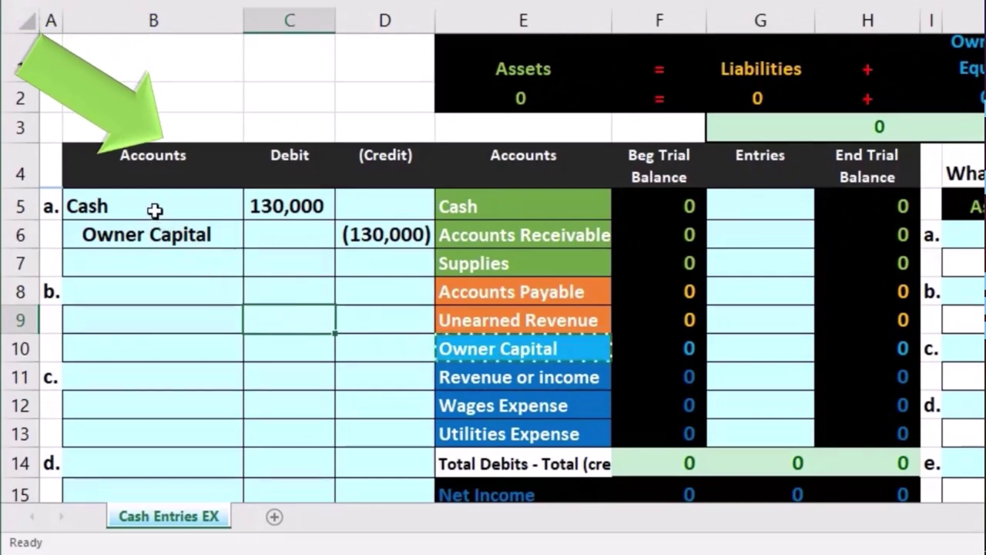
Post the Cash debit to the trial balance with =C5 in Entries cell G5, and check the Cash ending balance and Entries total.
left_click(719, 207)
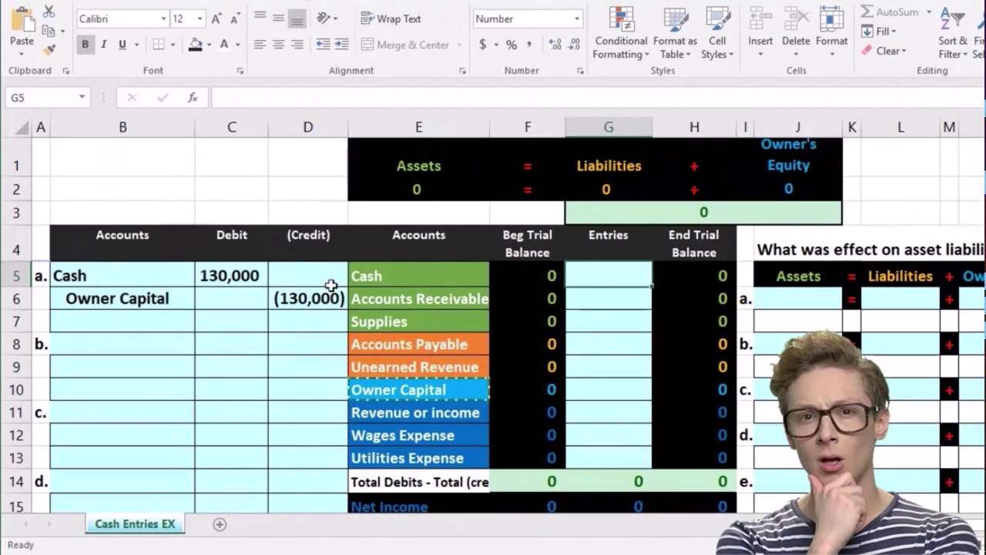
left_click(224, 214)
left_click_drag(195, 270, 203, 269)
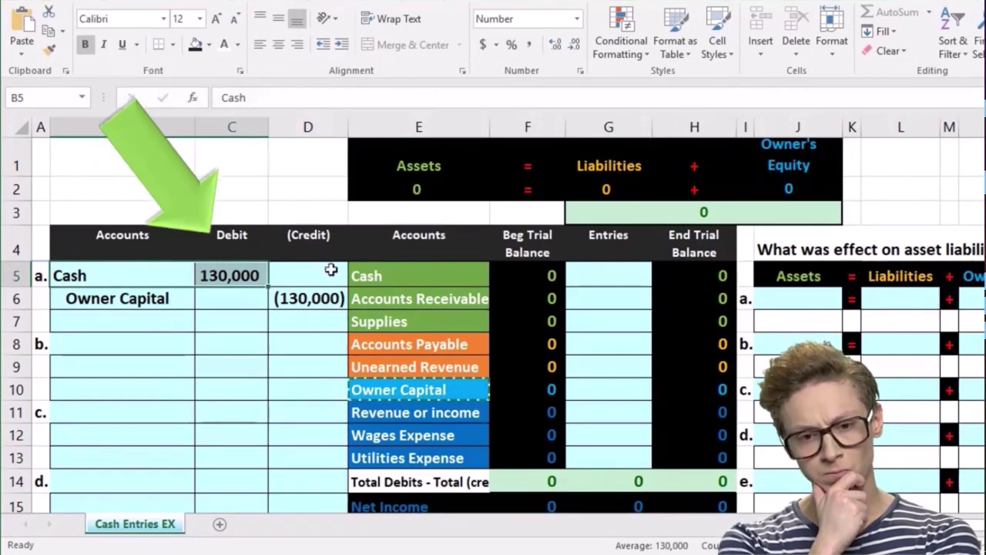
left_click(377, 277)
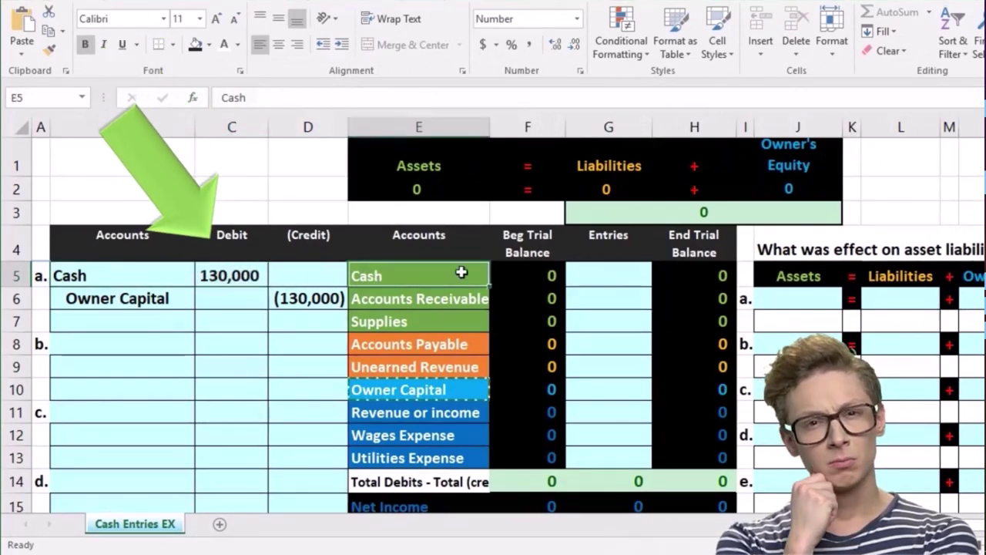
left_click(600, 278)
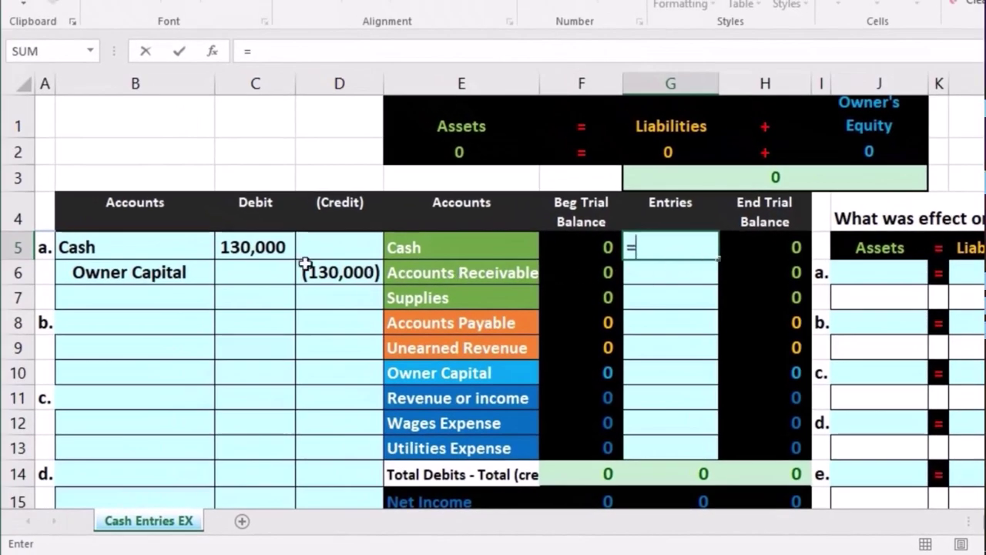
left_click(251, 247)
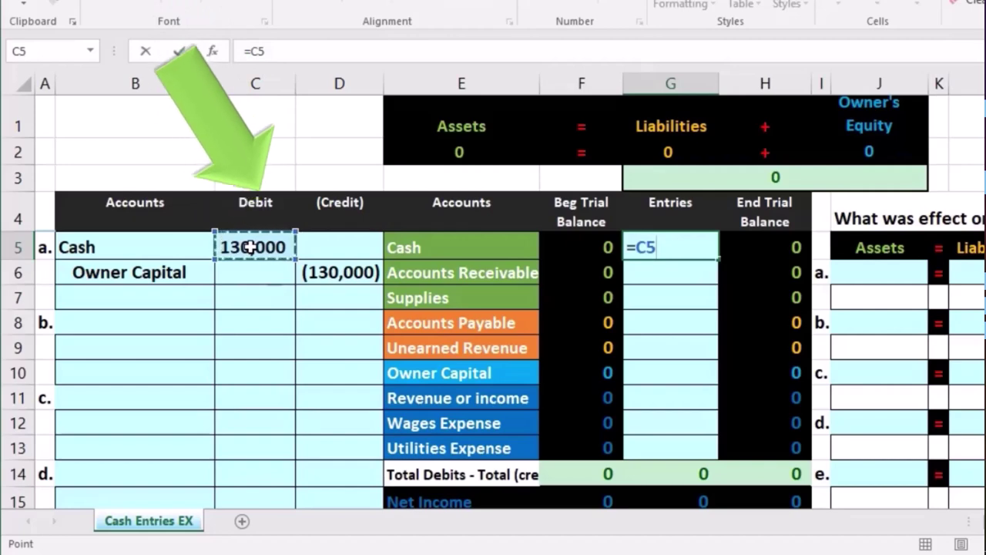
key("Return")
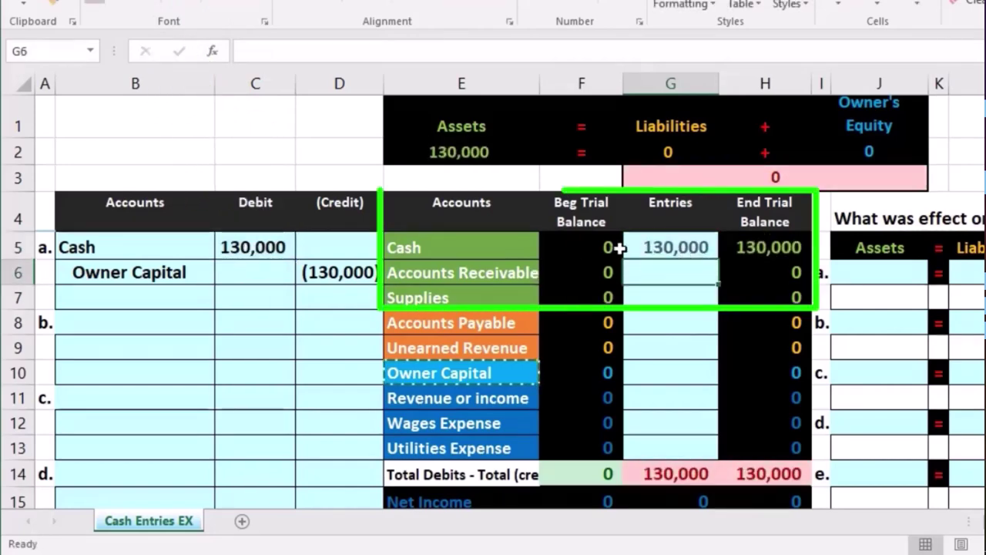
left_click(746, 246)
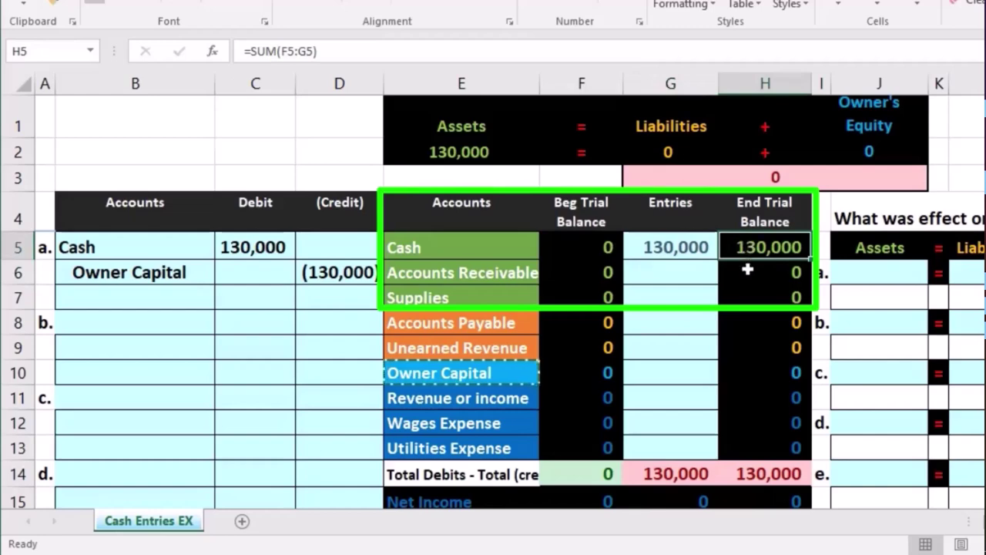
left_click(691, 473)
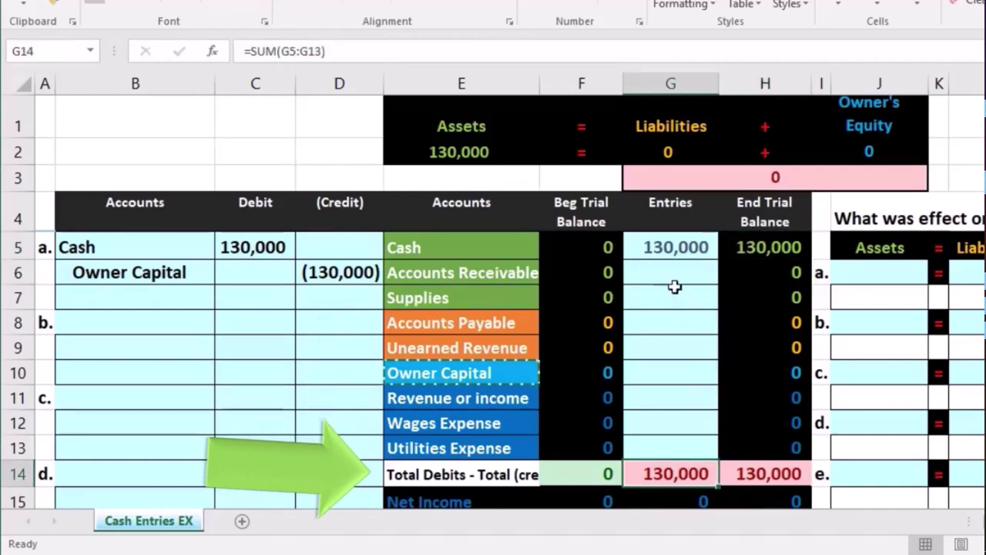
left_click(662, 247)
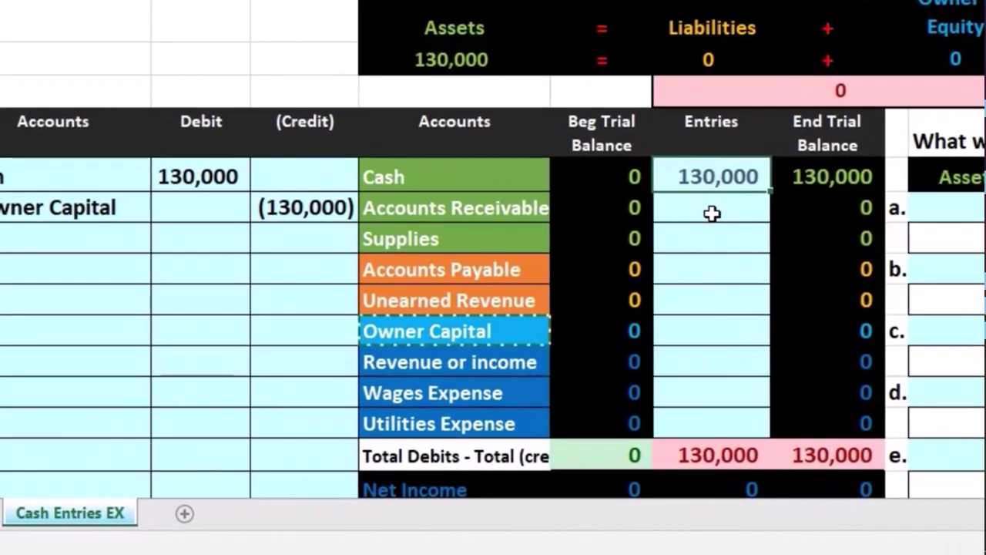
left_click(821, 179)
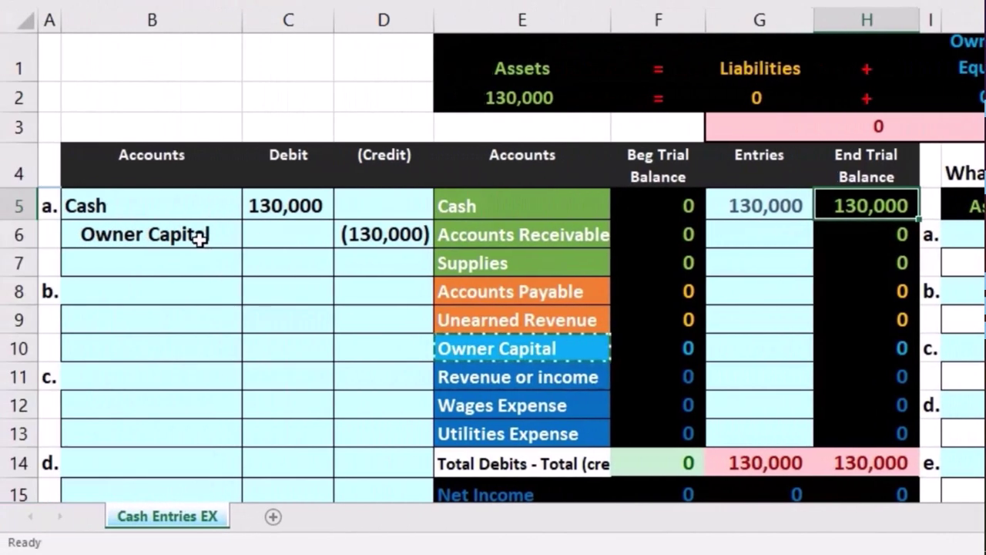
Post the Owner Capital credit to the trial balance by linking Entries cell G10 to D6.
left_click_drag(147, 234, 175, 241)
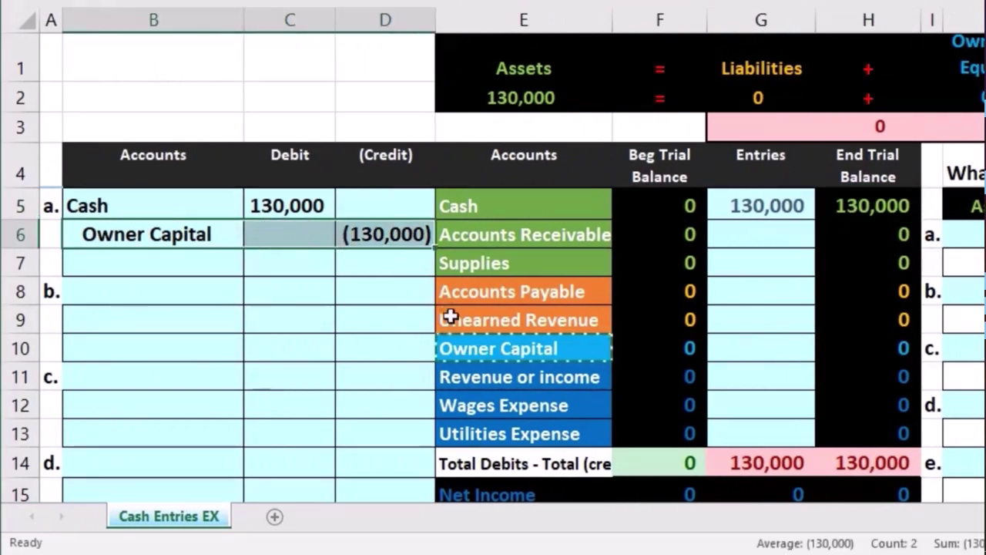
left_click(468, 345)
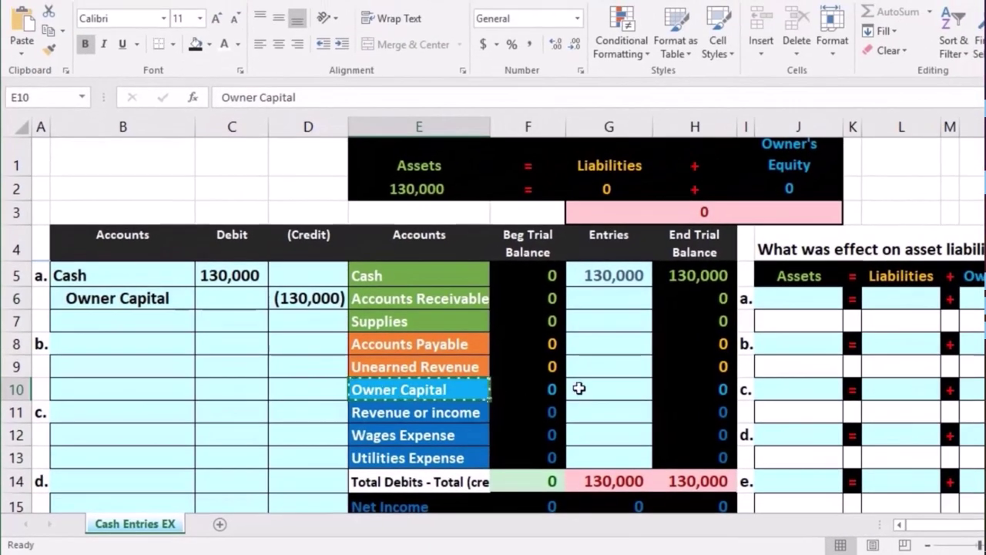
left_click(596, 384)
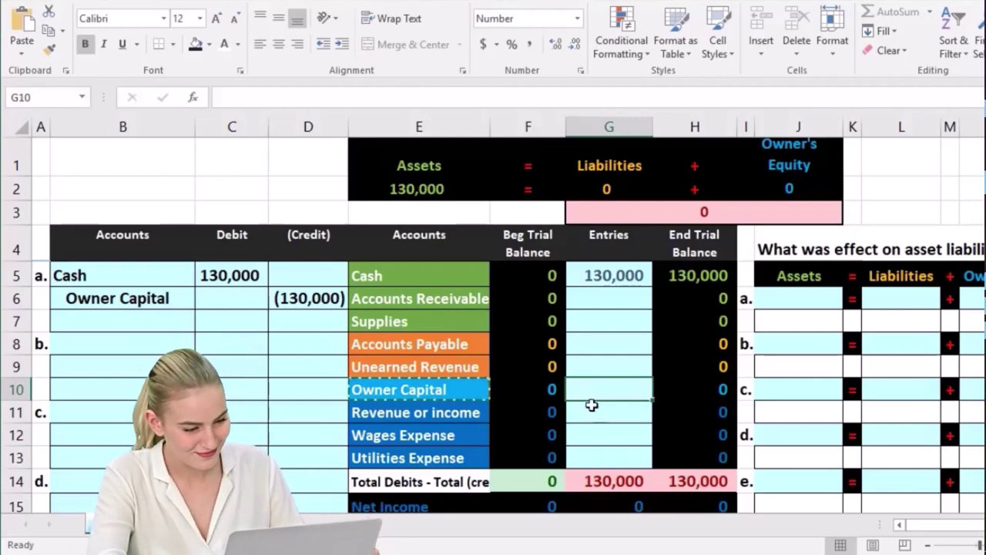
type("=")
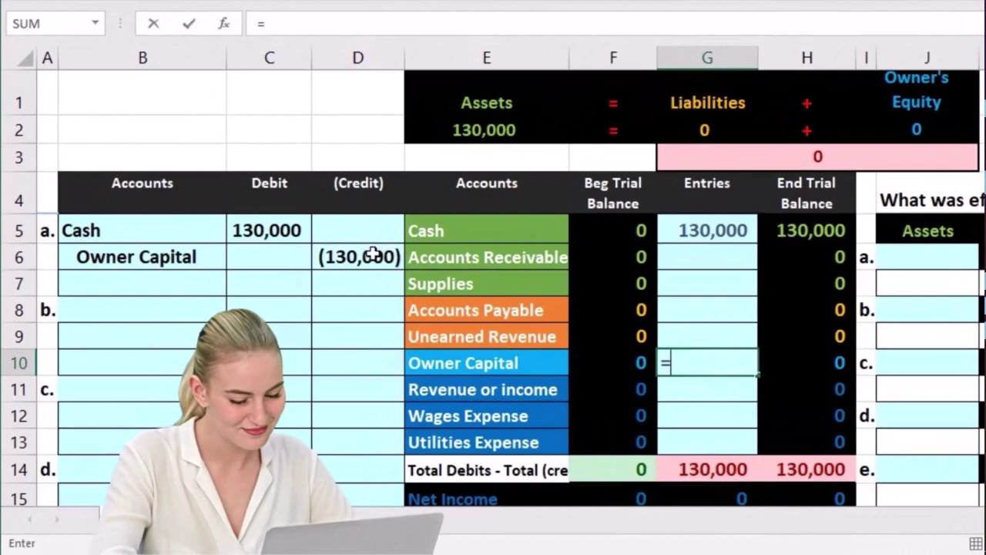
left_click(318, 301)
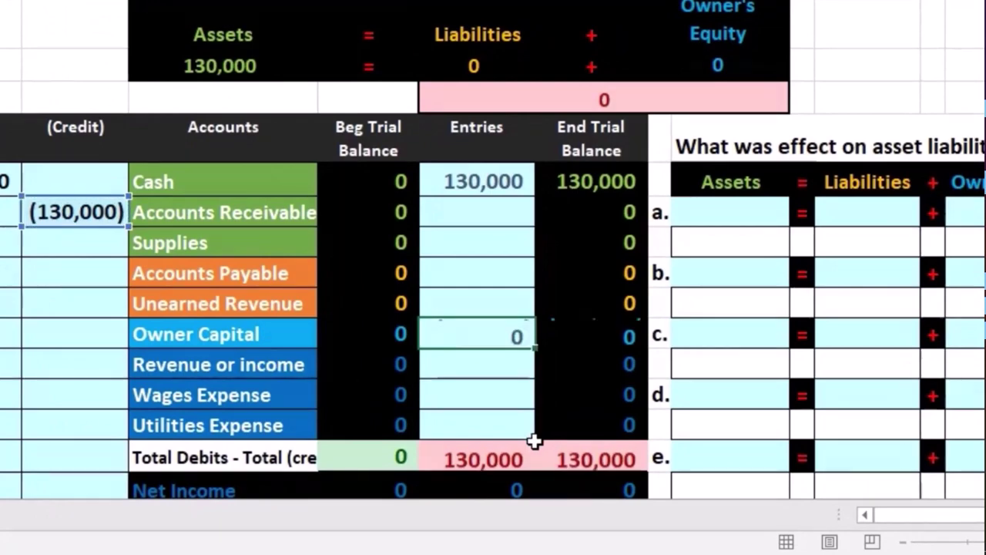
key("Return")
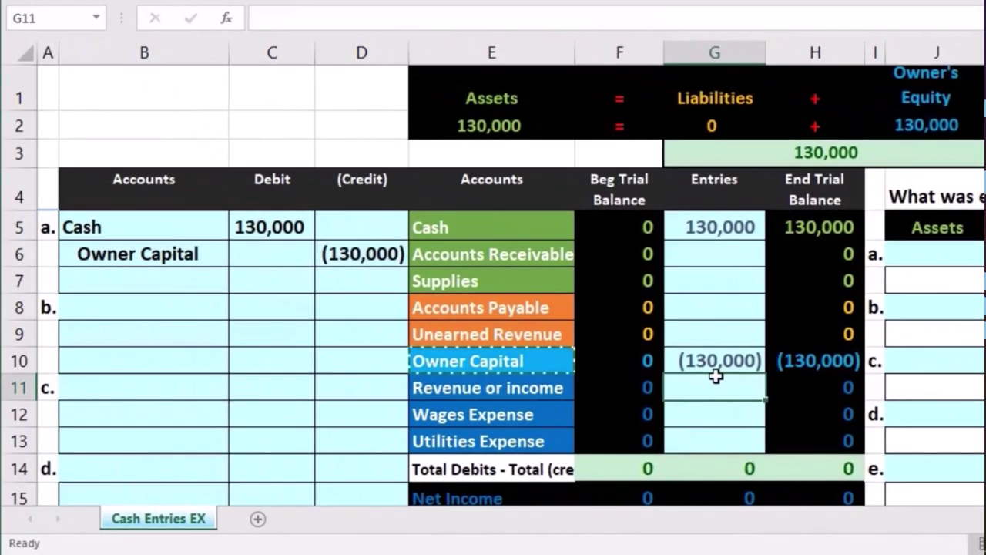
Examine the Cash and Owner Capital postings, the Owner Capital ending balance and the Entries total against the debit and credit of entry a.
left_click(811, 356)
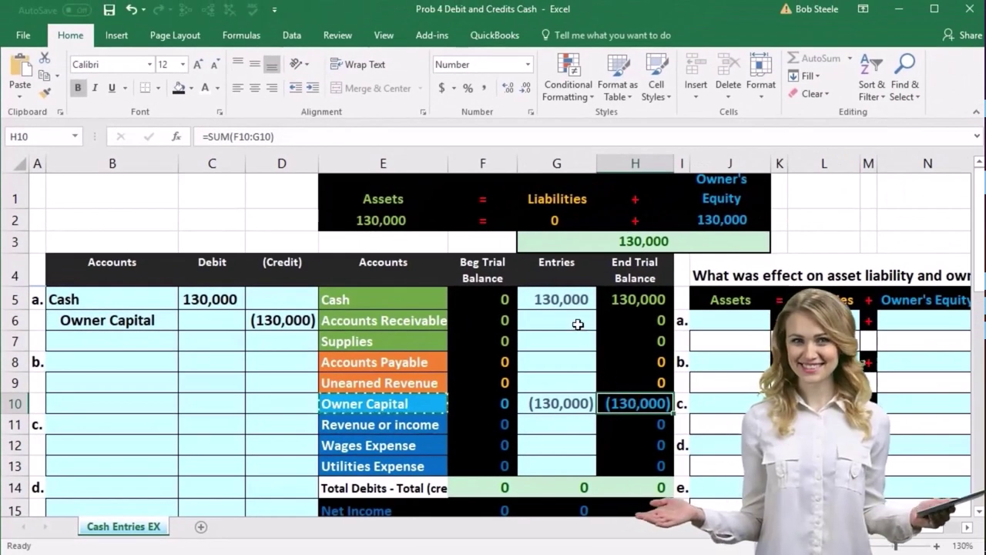
left_click(574, 300)
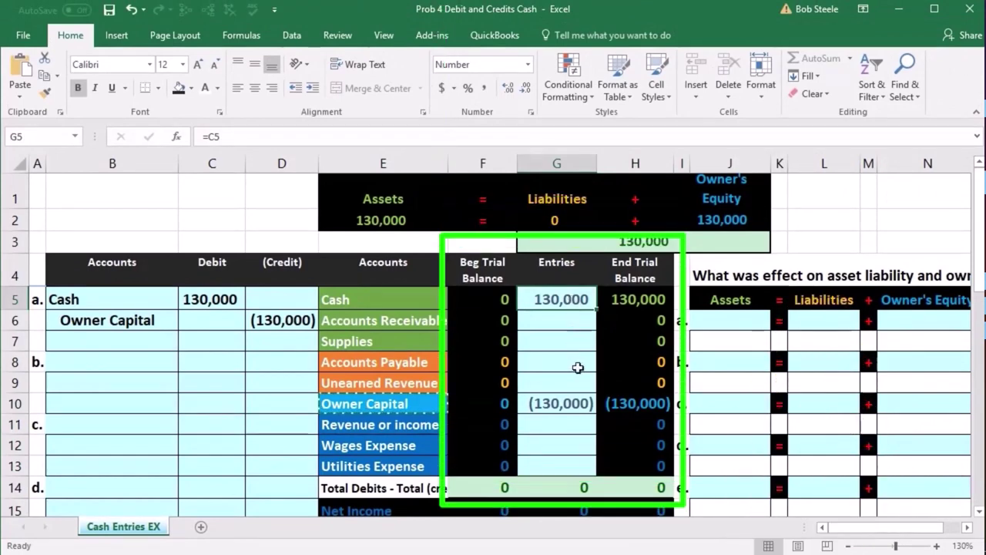
left_click(568, 397)
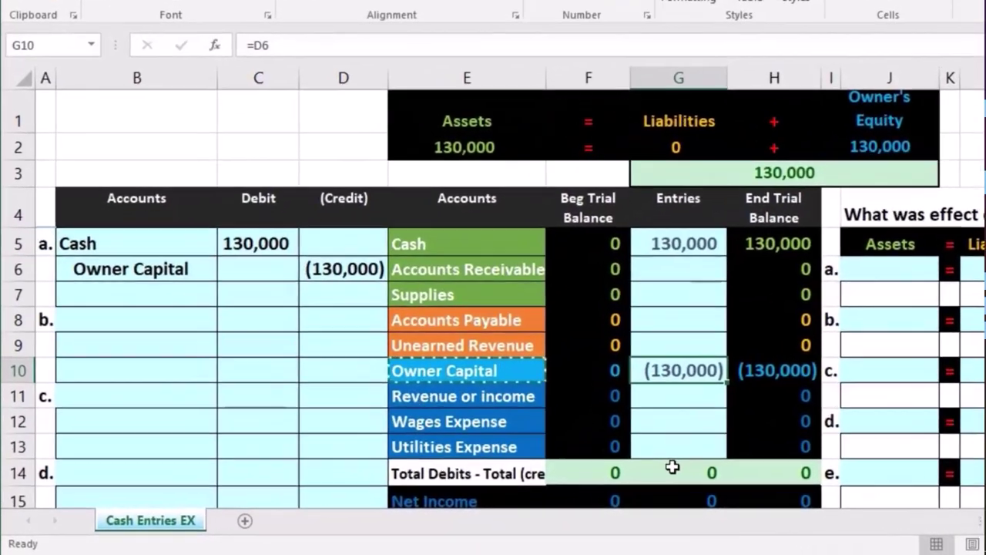
left_click(558, 480)
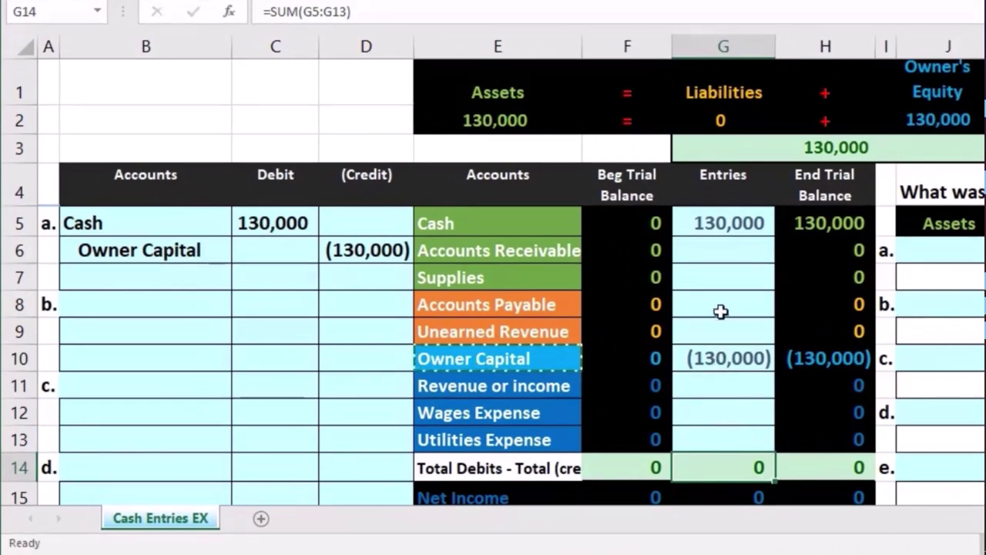
left_click(719, 228)
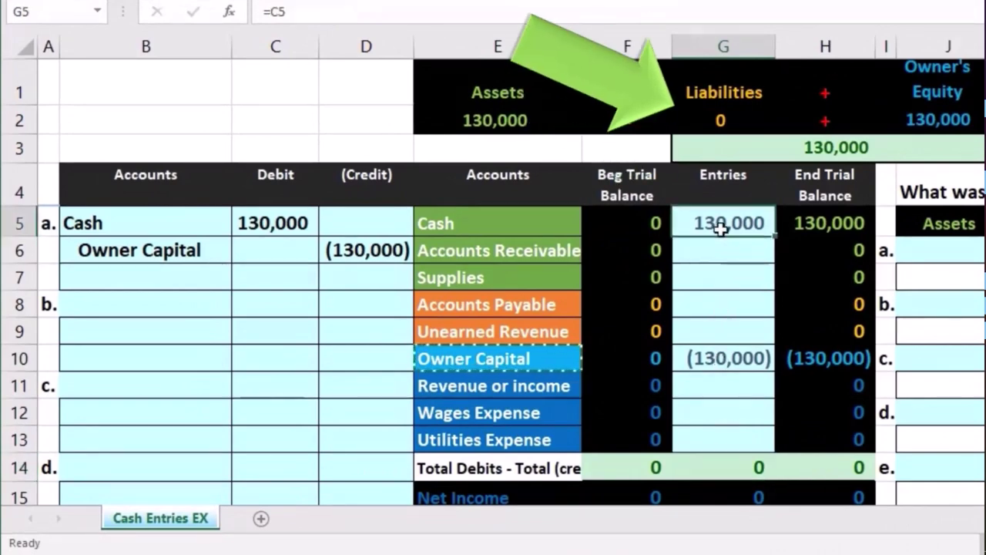
left_click(719, 359)
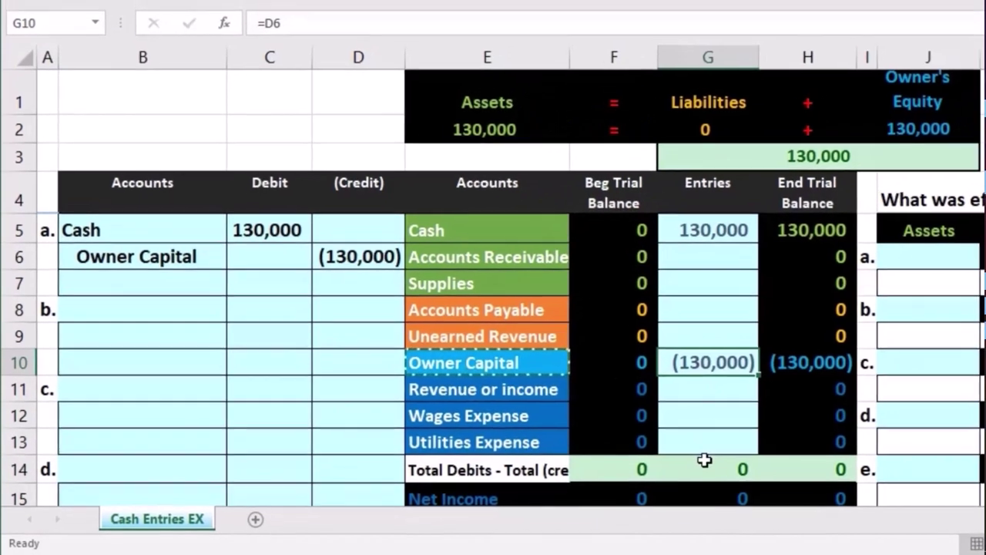
left_click(718, 459)
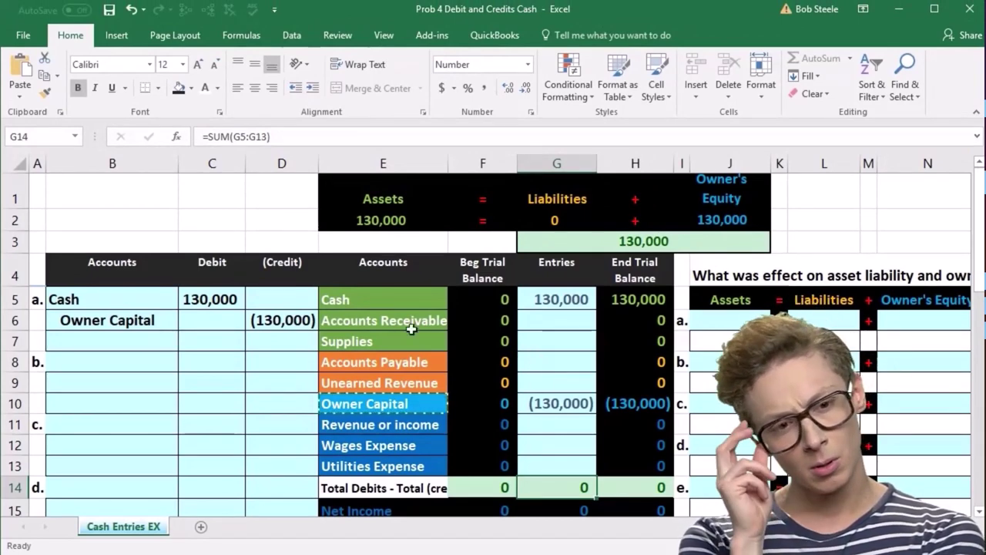
left_click(216, 292)
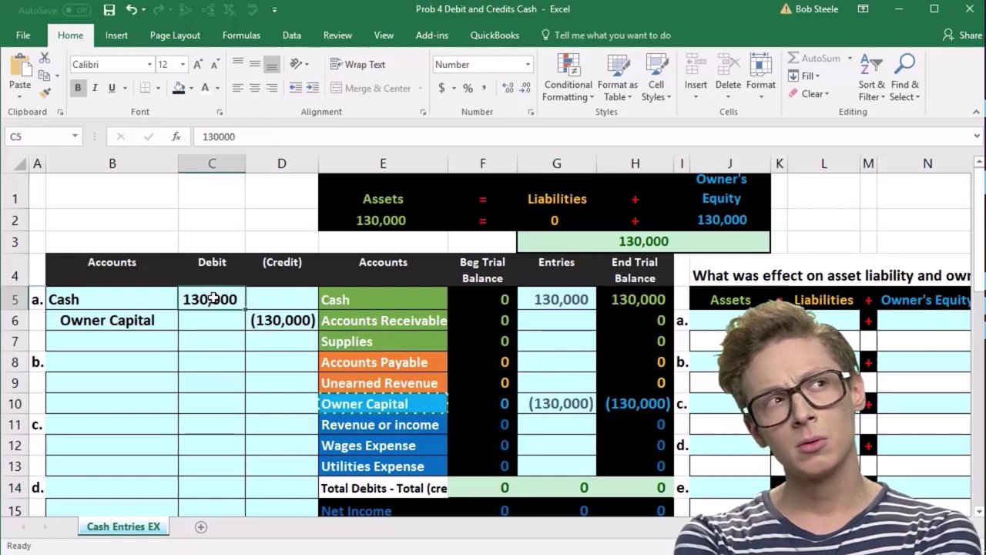
left_click(267, 319)
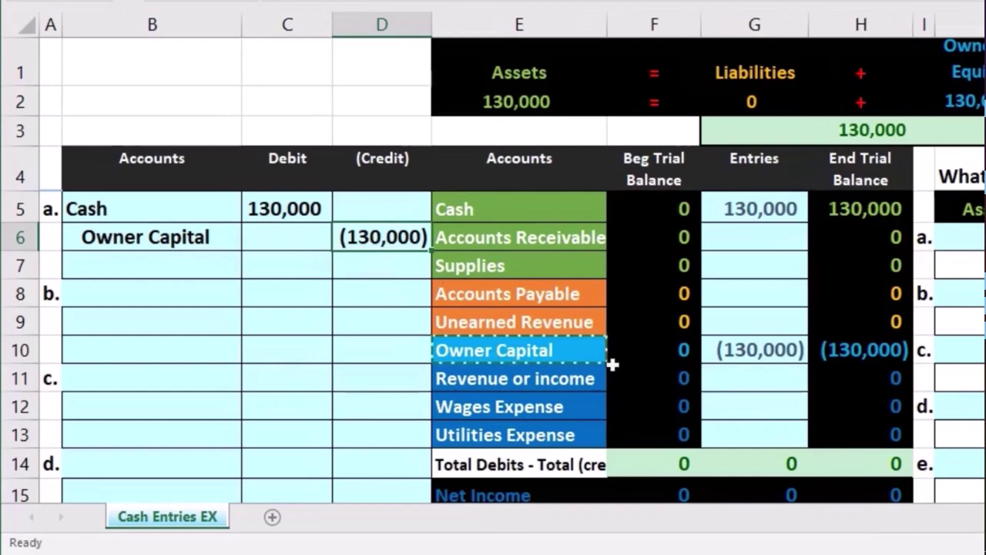
left_click(741, 206)
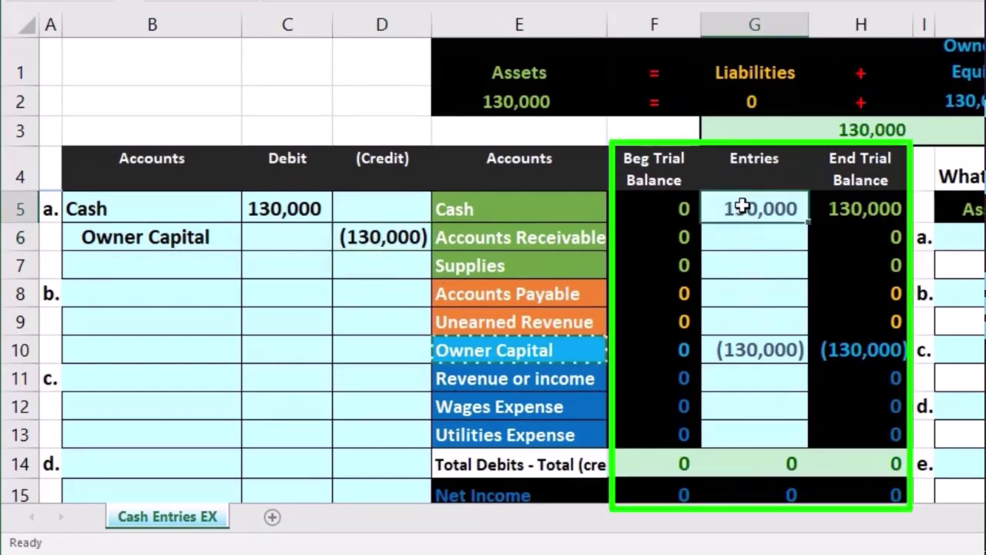
left_click(747, 349)
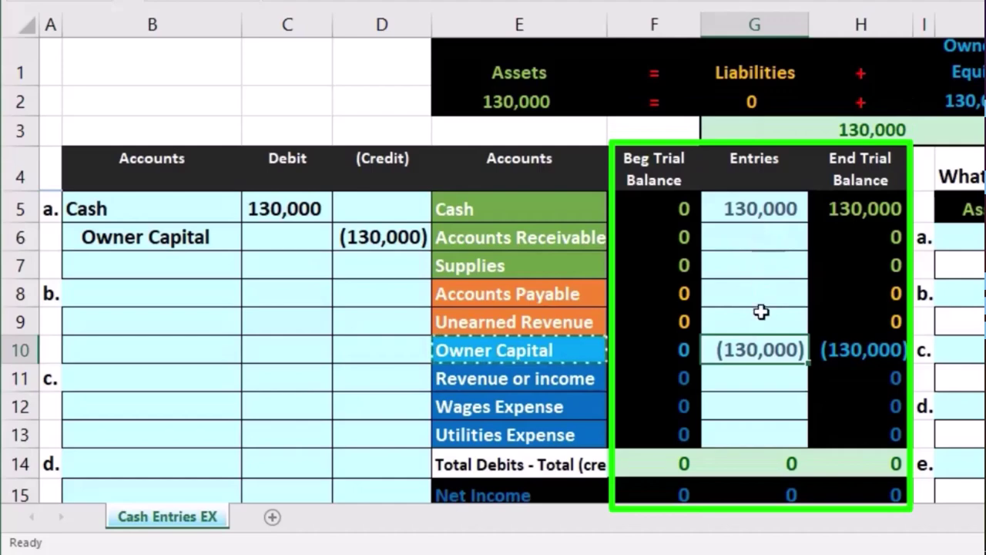
Examine the trial balance's debit-minus-credit totals, the Net Income formula in H15, and the revenue and expense accounts that feed it.
left_click(742, 465)
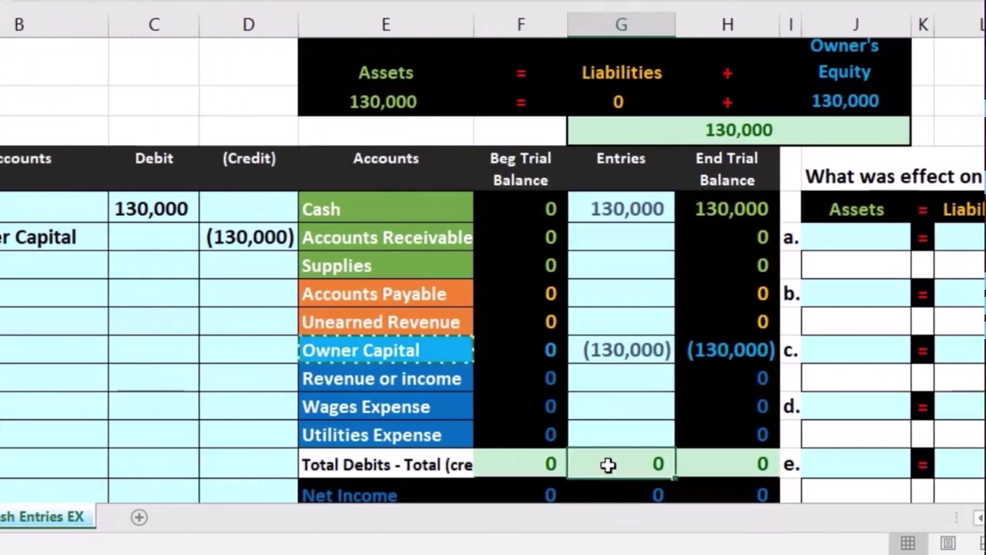
scroll(609, 465, "down", 1)
left_click(497, 386)
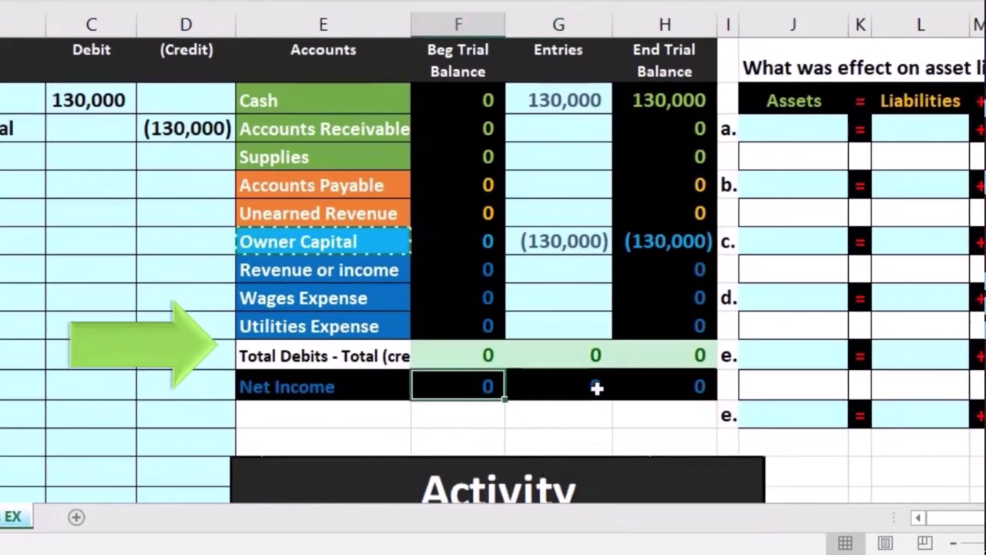
double_click(649, 387)
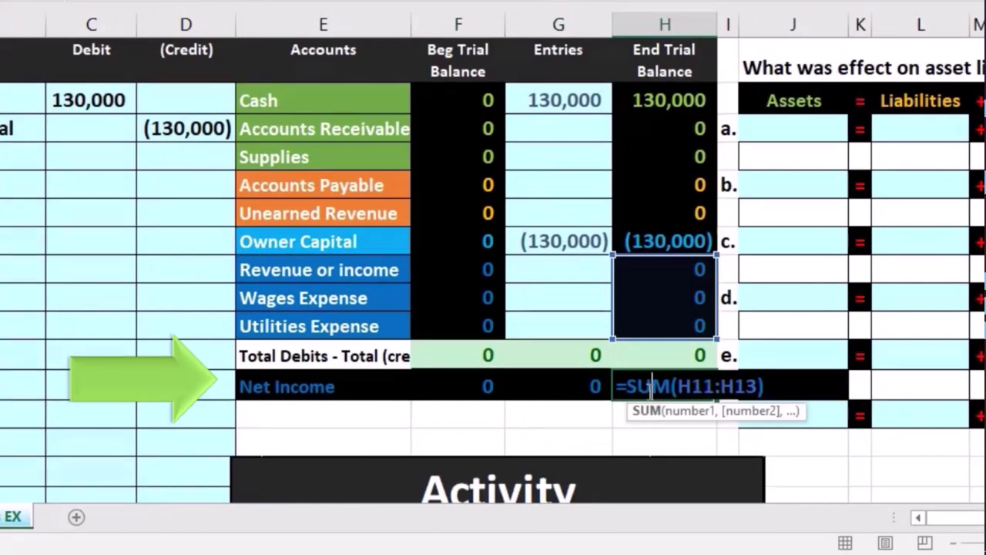
key("Return")
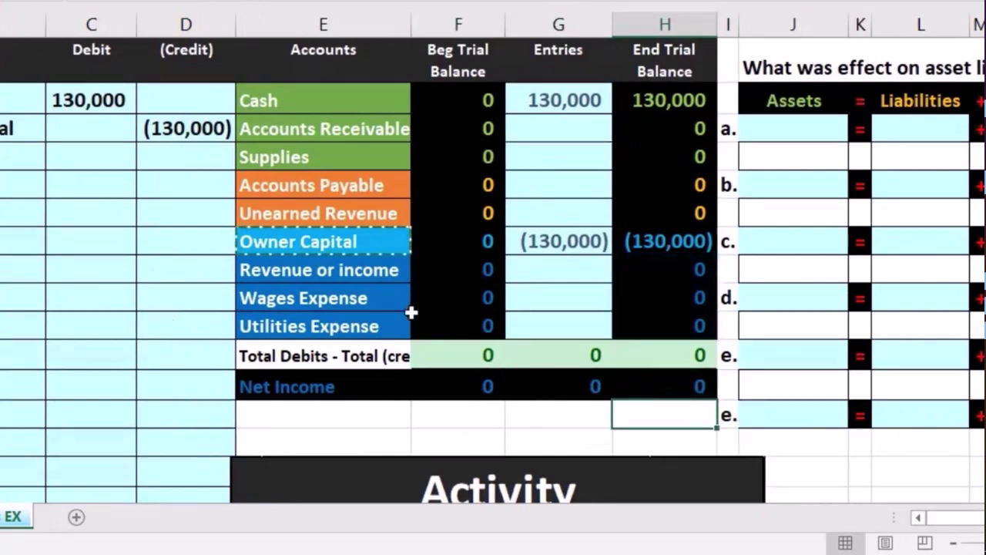
left_click_drag(401, 270, 391, 317)
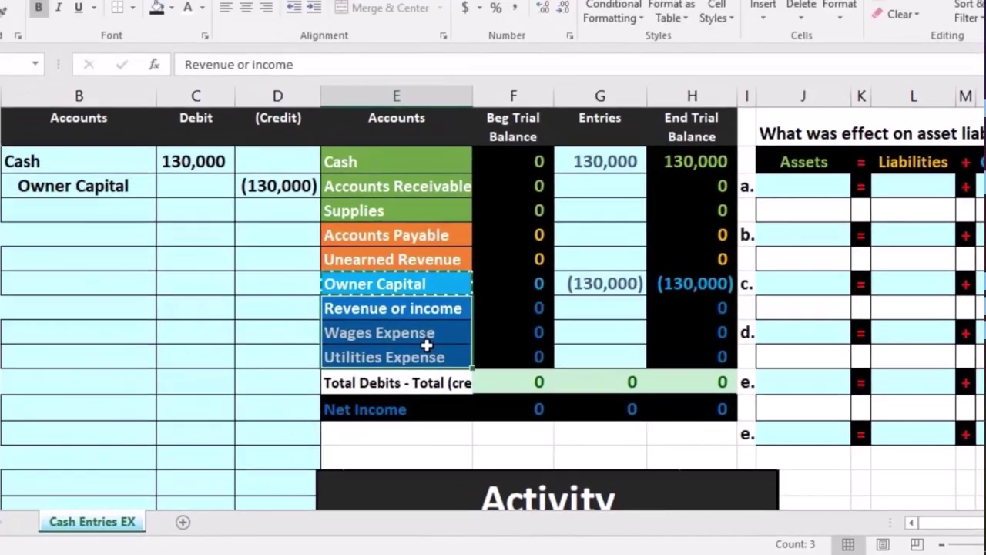
left_click(197, 326)
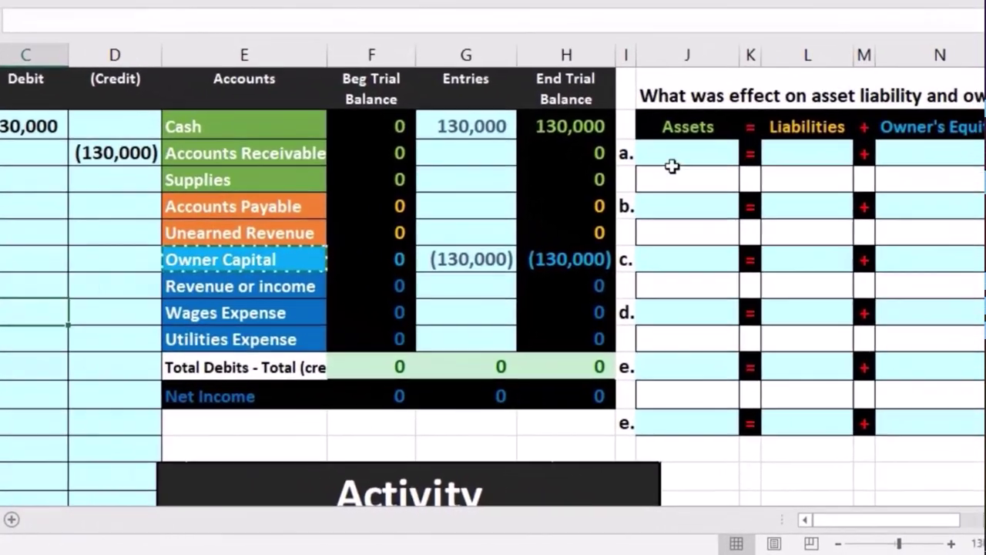
Record the effect of transaction a in row 6 as Increase for Assets and None for Liabilities.
left_click(801, 207)
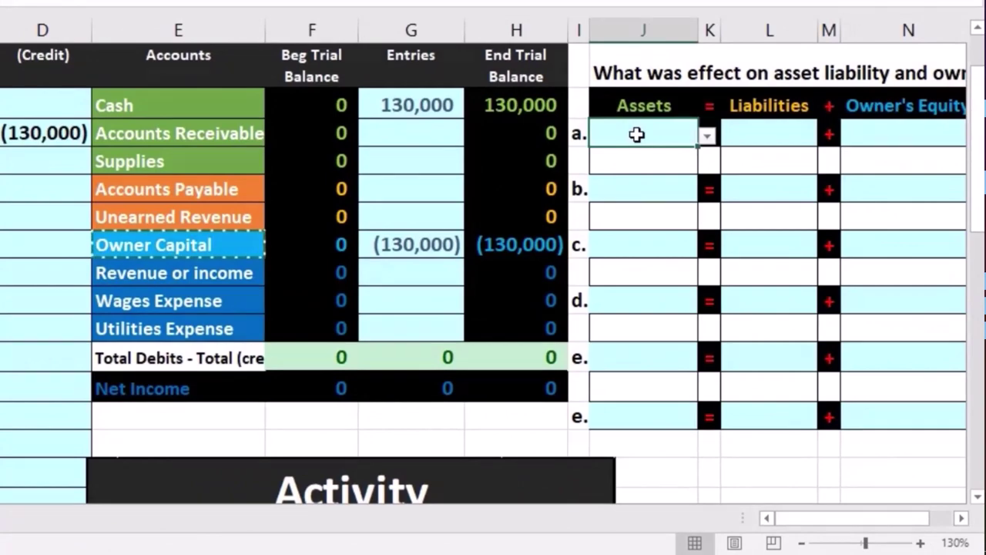
scroll(637, 134, "up", 1)
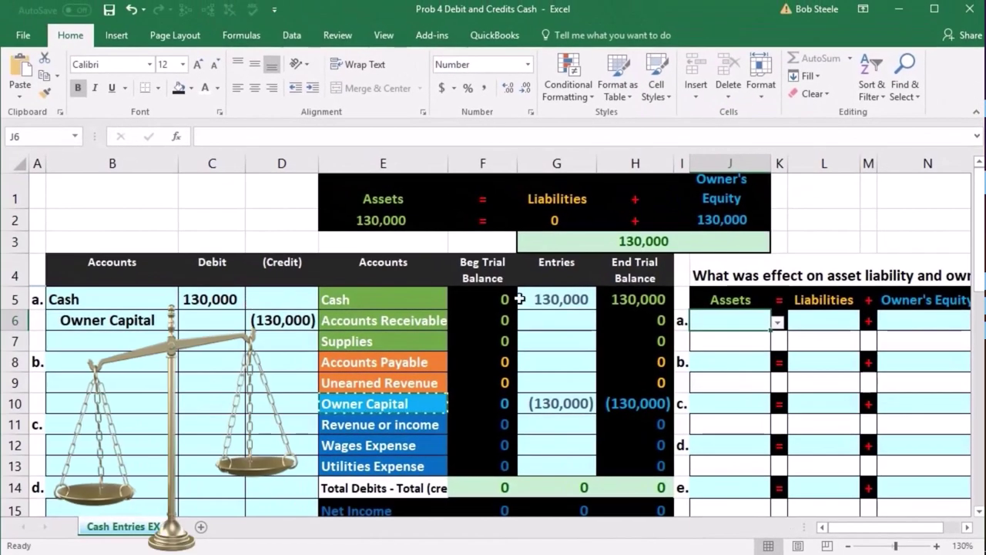
left_click(778, 324)
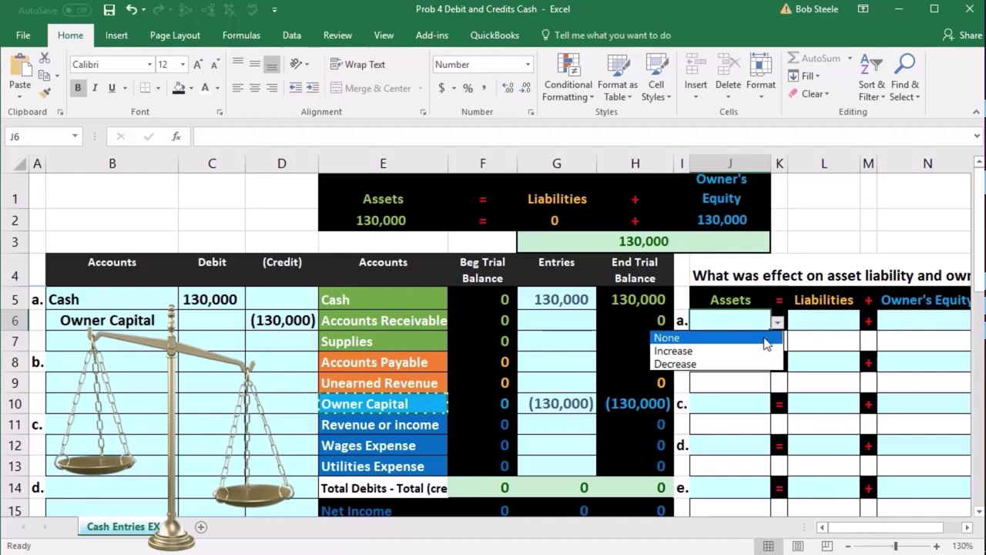
key("Escape")
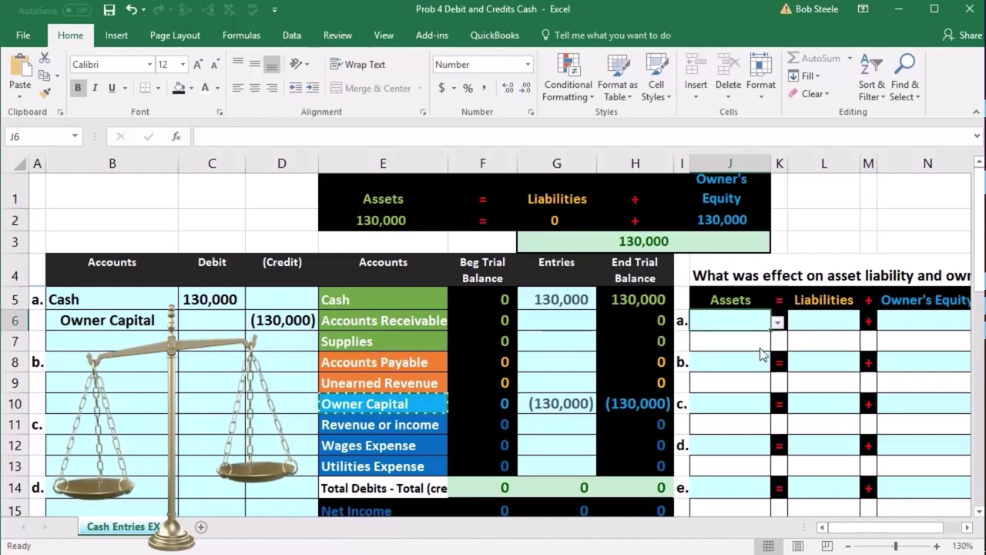
type("Increase")
left_click(807, 319)
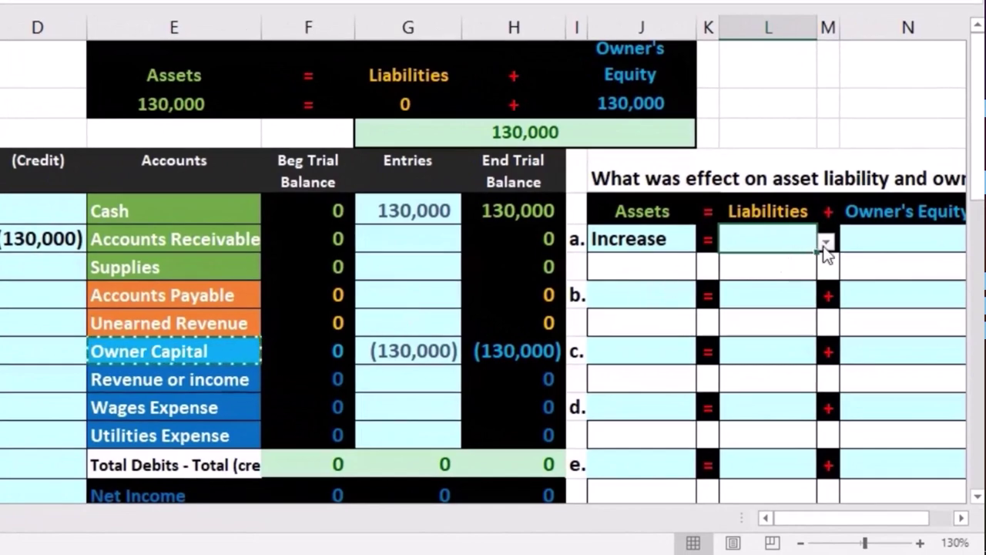
left_click(826, 244)
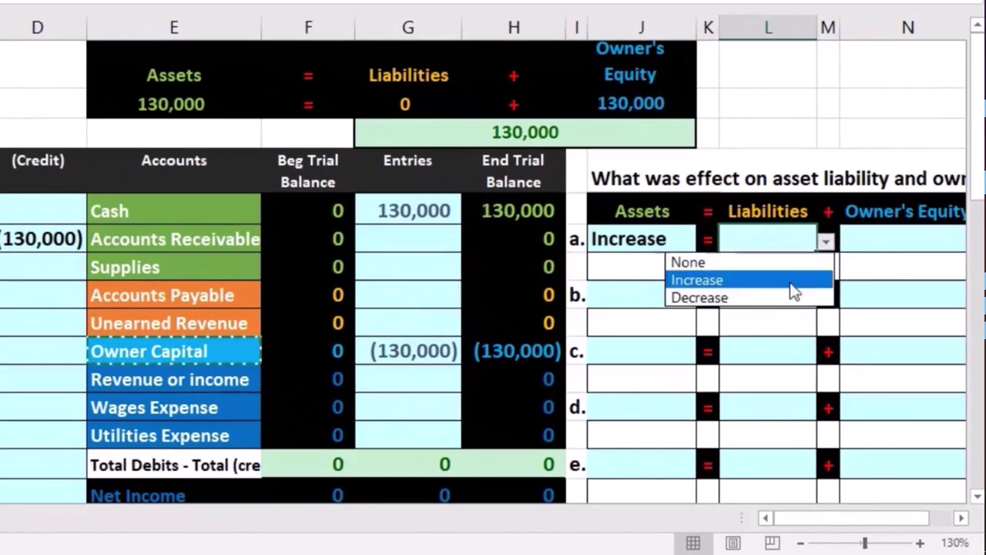
left_click(782, 263)
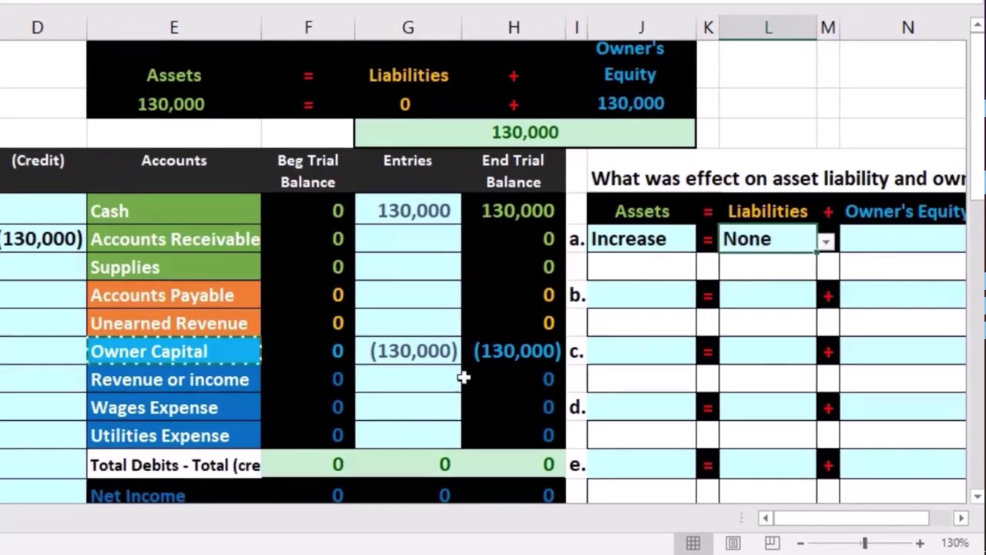
Check the Owner Capital balance and record transaction a's effect on Owner's Equity as Increase in N6.
left_click(418, 363)
left_click(502, 351)
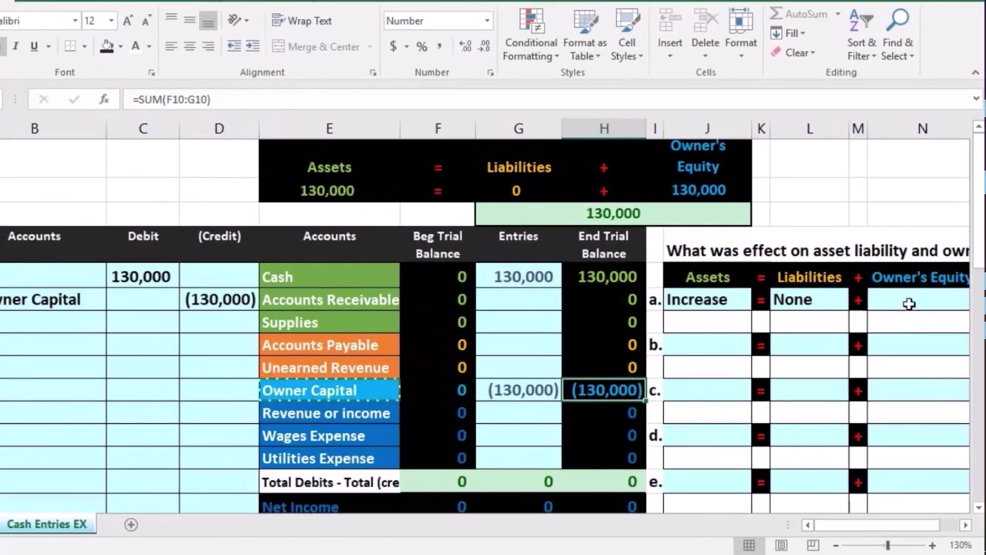
left_click(909, 304)
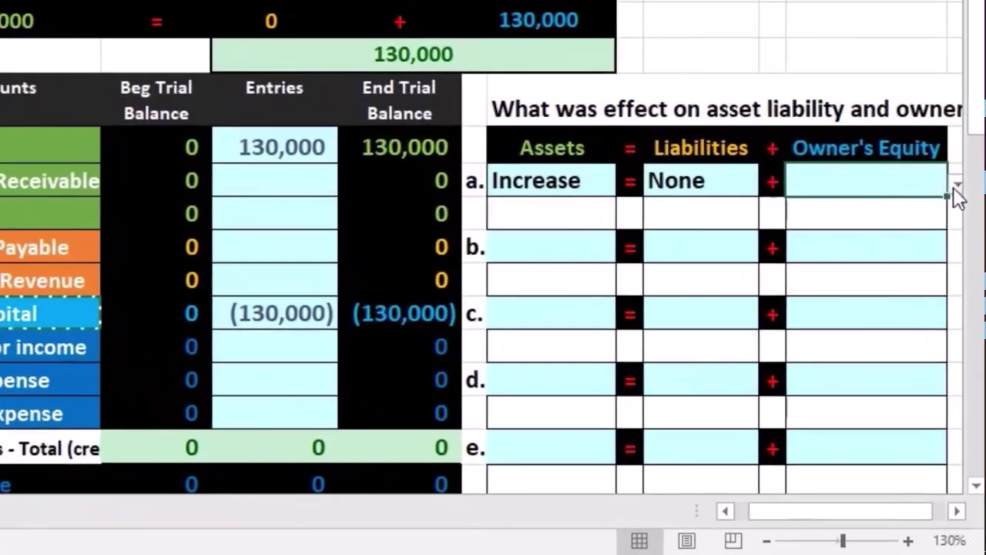
left_click(967, 304)
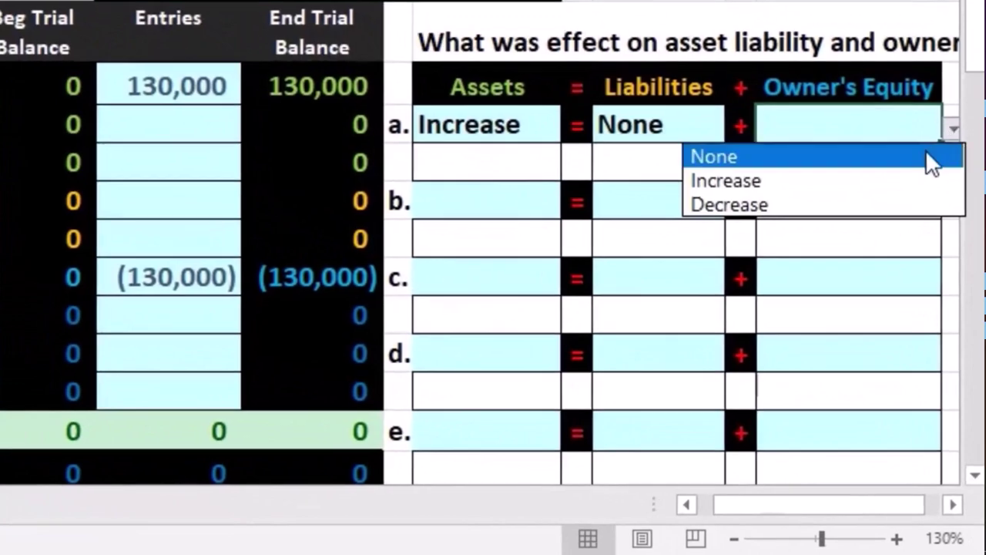
left_click(925, 180)
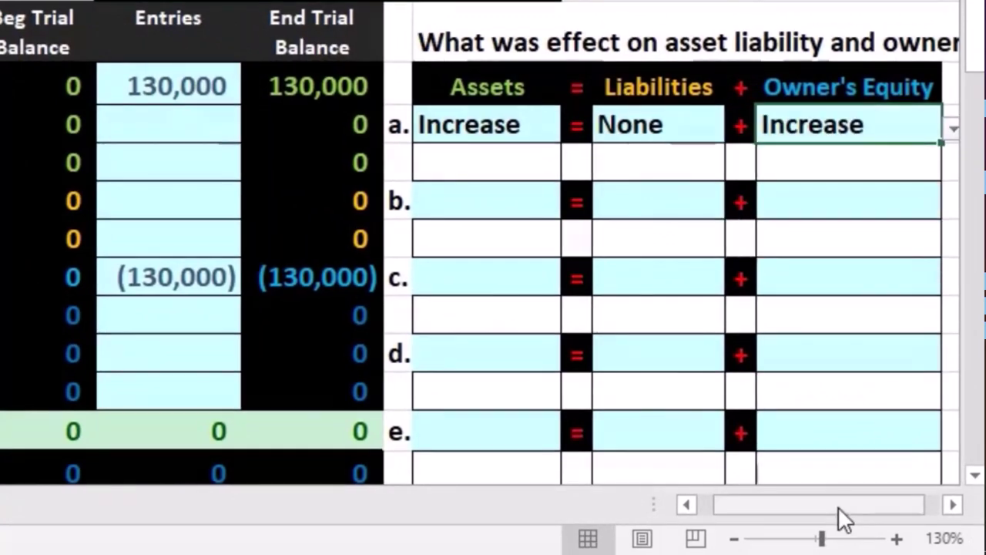
Read transaction b in the Activity list and check the Cash account's ending trial balance in H5.
left_click_drag(838, 507, 679, 507)
scroll(694, 458, "down", 5)
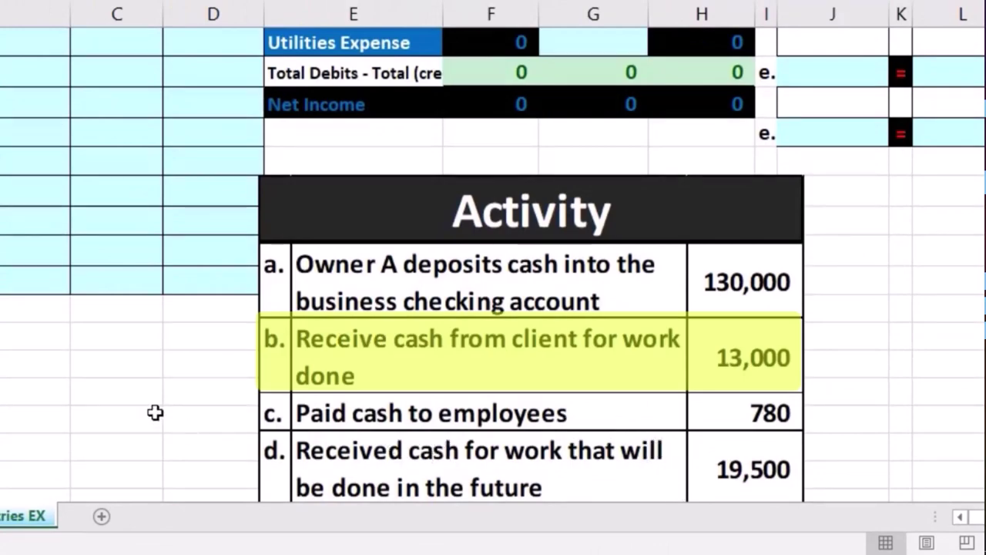
scroll(155, 413, "up", 3)
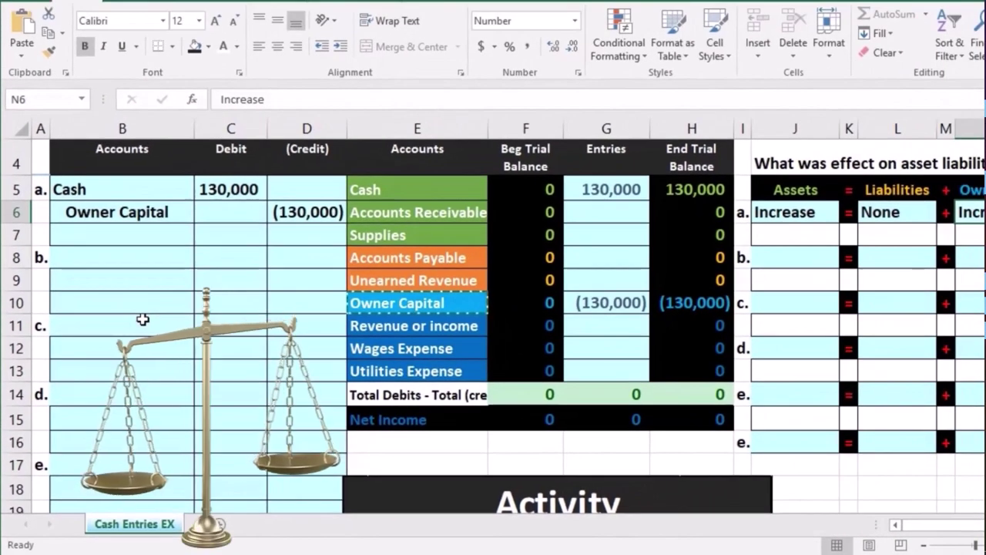
scroll(146, 323, "down", 1)
scroll(146, 327, "down", 1)
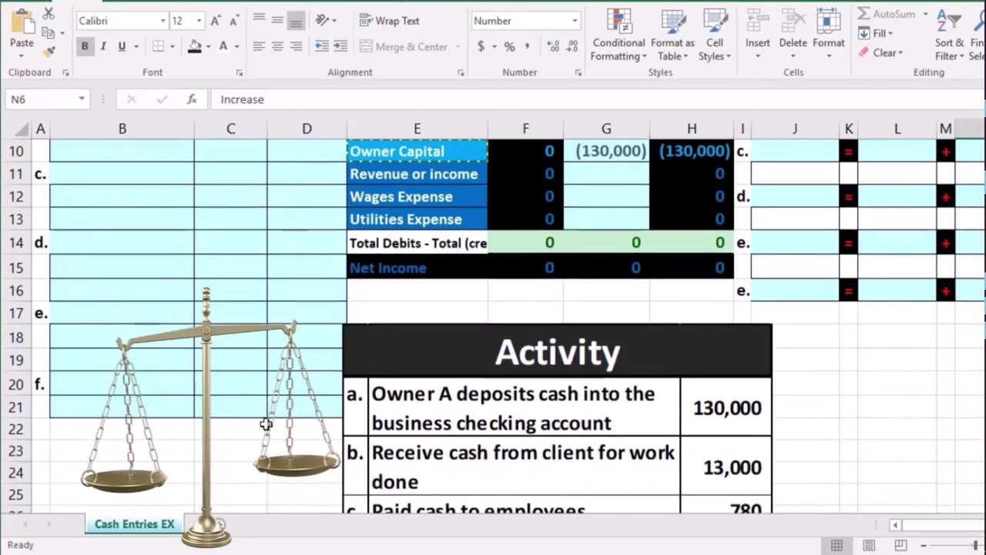
scroll(262, 423, "up", 2)
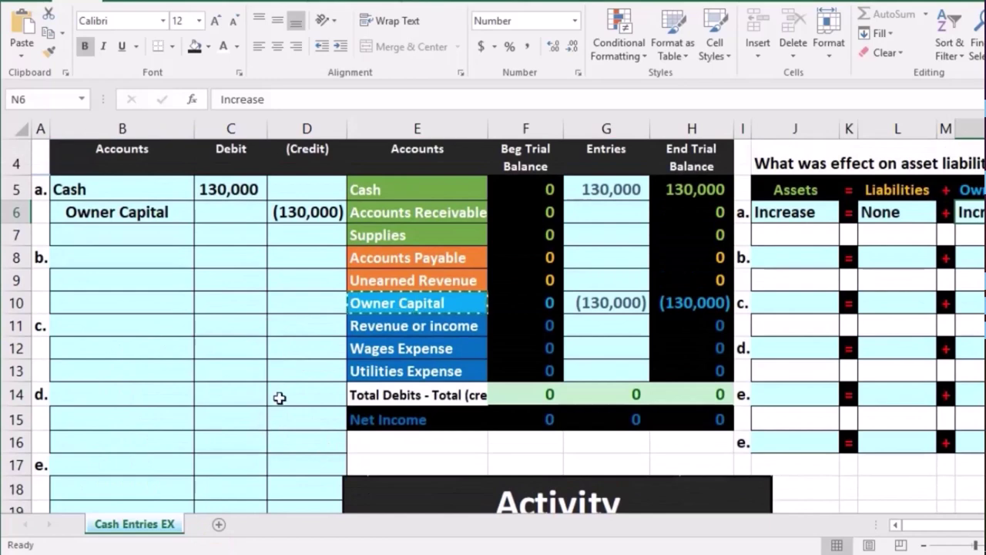
left_click(654, 185)
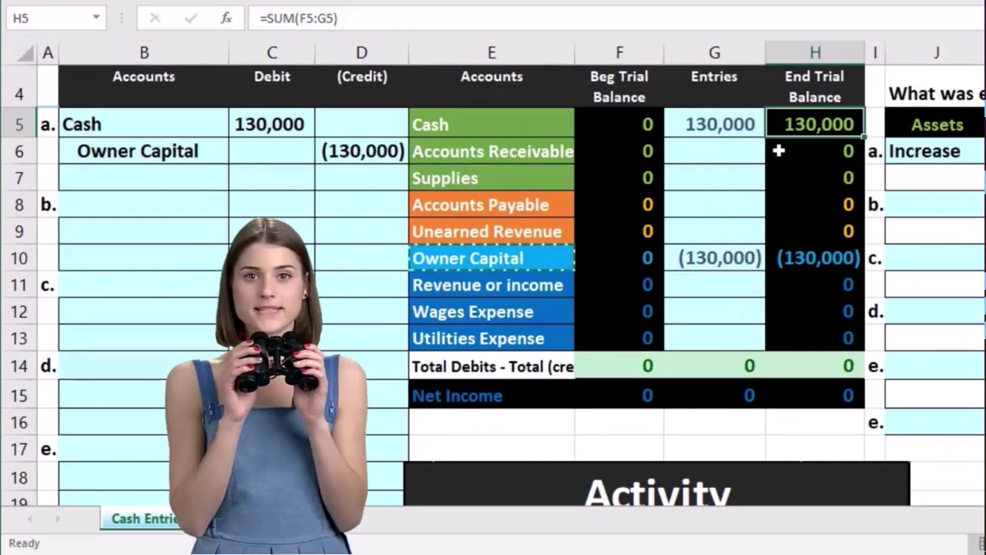
Copy the Cash account name from E5 and paste it as values into B8 for entry b.
left_click(429, 121)
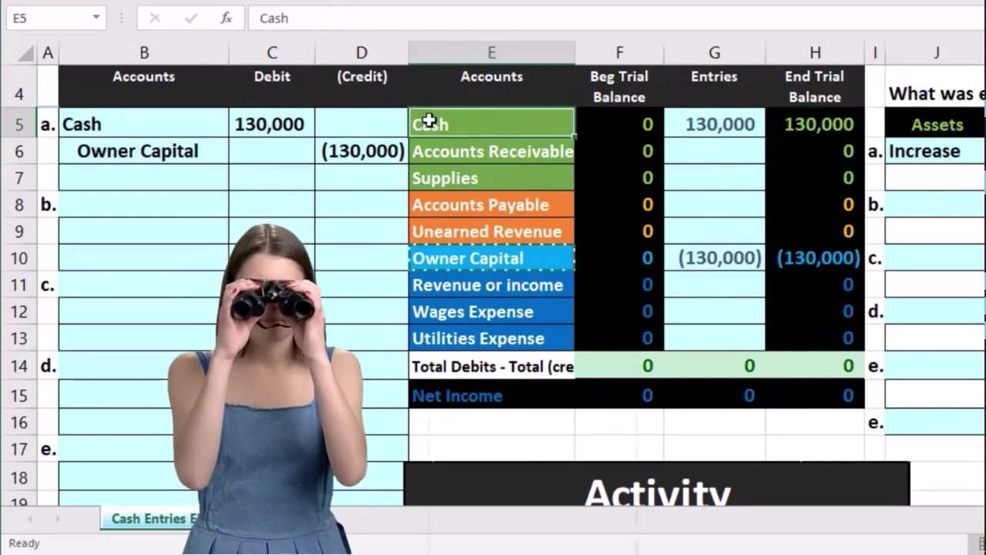
right_click(429, 121)
left_click(451, 157)
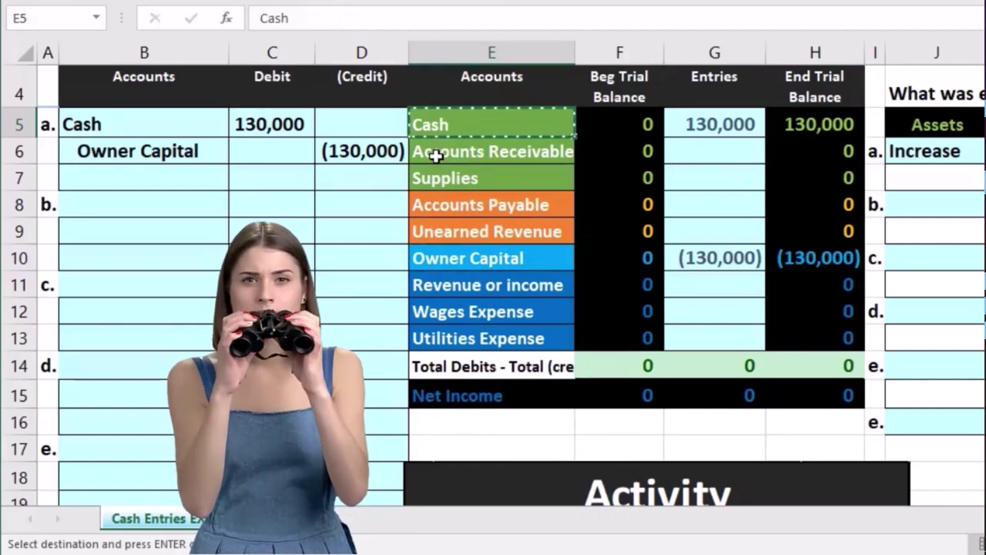
left_click(84, 203)
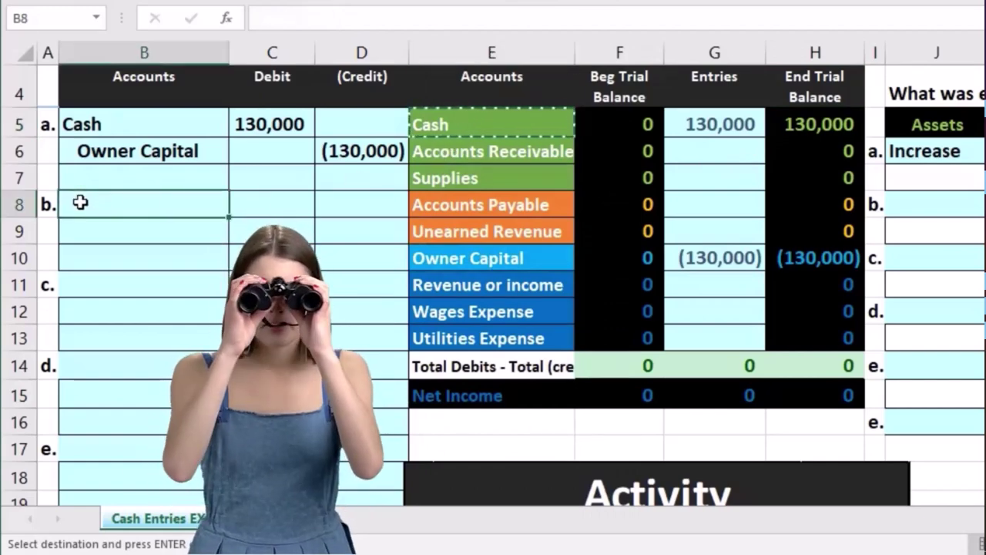
right_click(80, 202)
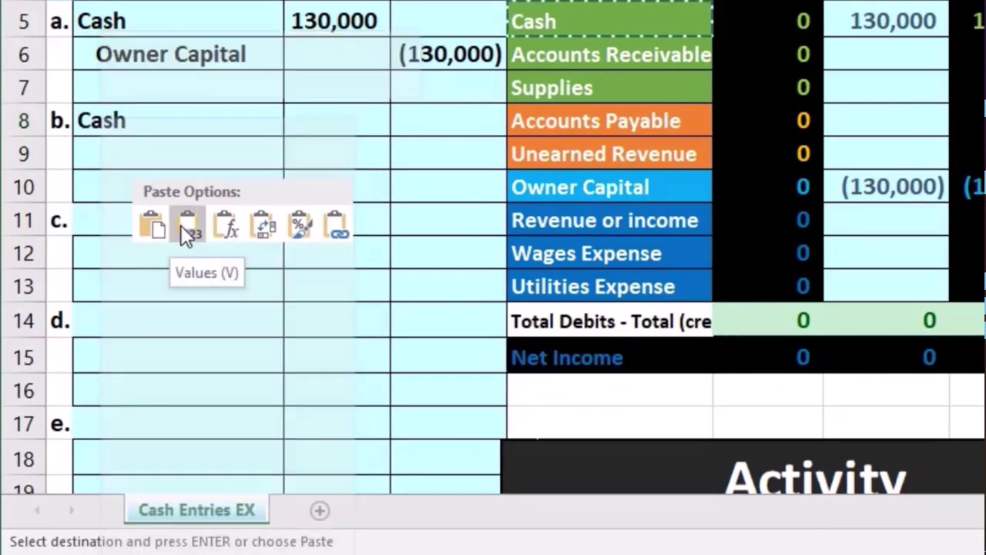
left_click(181, 225)
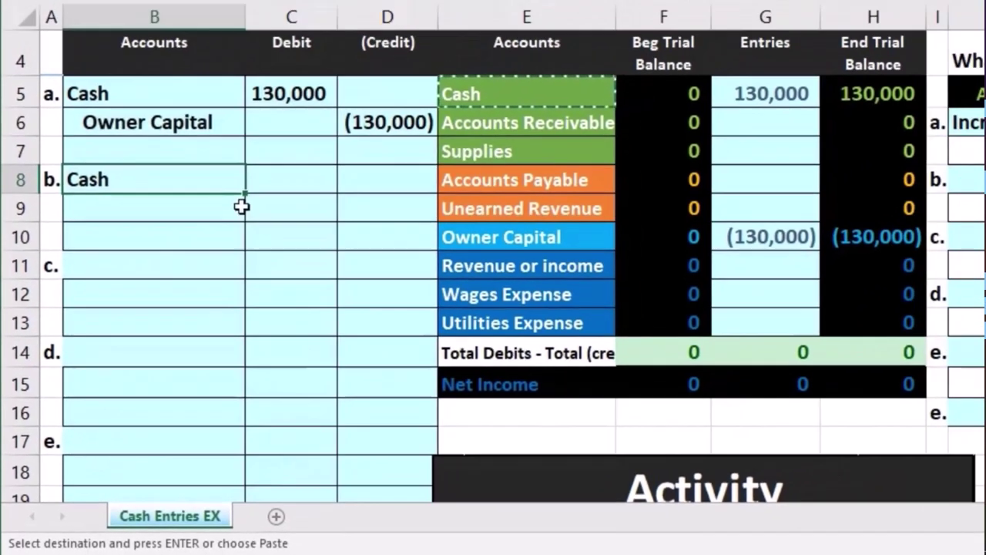
Enter the amounts for entry b: a debit of 13,000 in C8 and a credit of -13000 in D9.
left_click(318, 124)
scroll(286, 290, "down", 2)
scroll(286, 290, "up", 2)
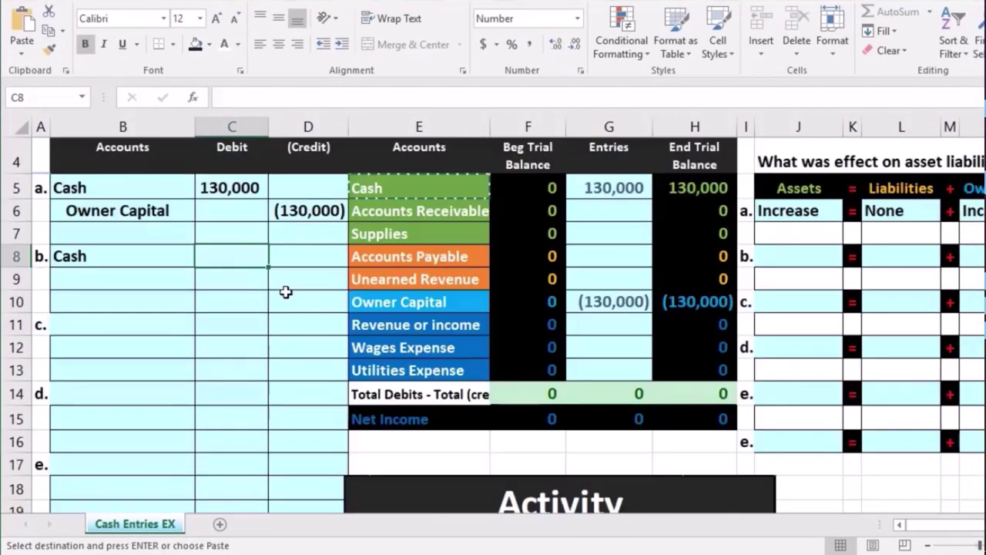
type("130000")
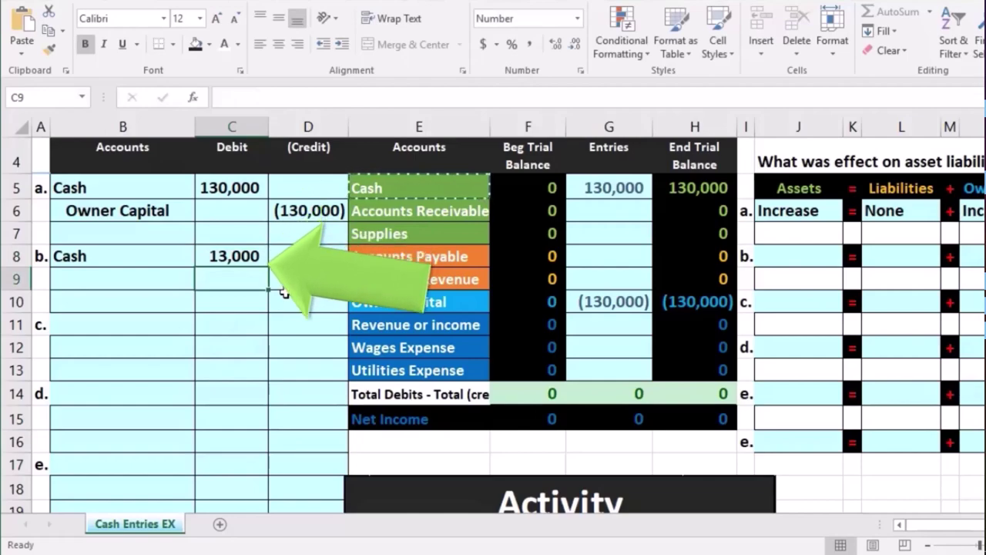
left_click(282, 291)
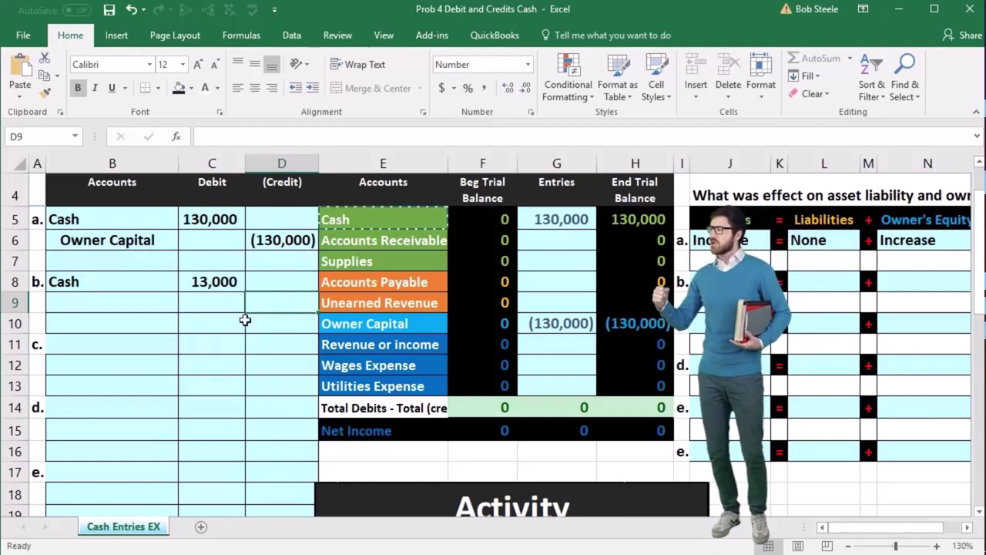
type("-")
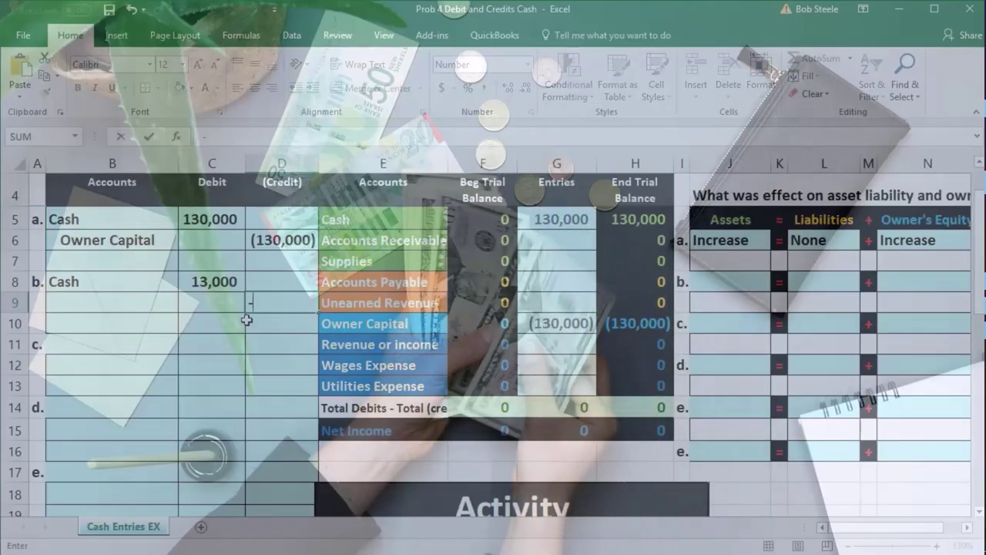
type("130000)")
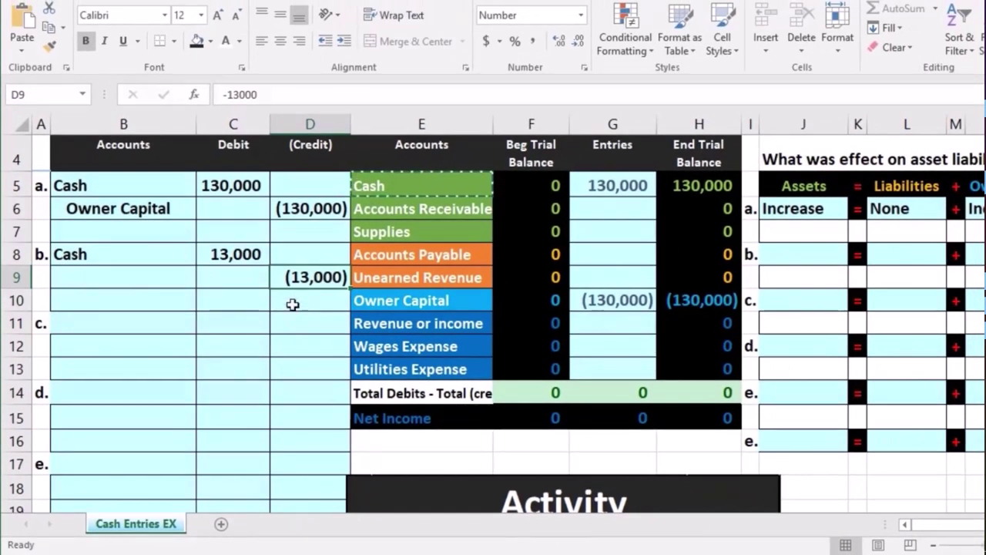
Copy the Revenue or income account name from E11, paste it as values into B9 for entry b, and indent it.
scroll(365, 401, "down", 2)
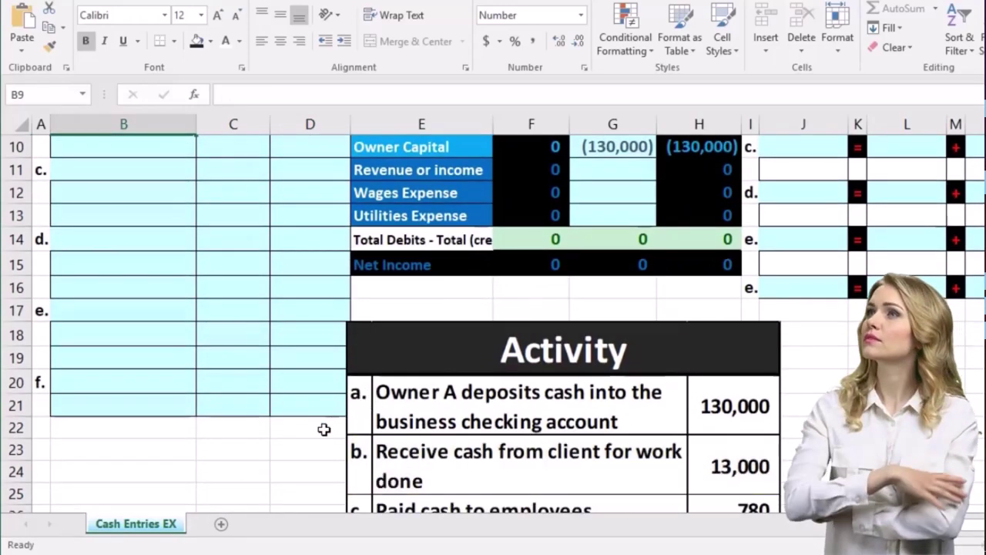
scroll(324, 430, "up", 2)
left_click(234, 263)
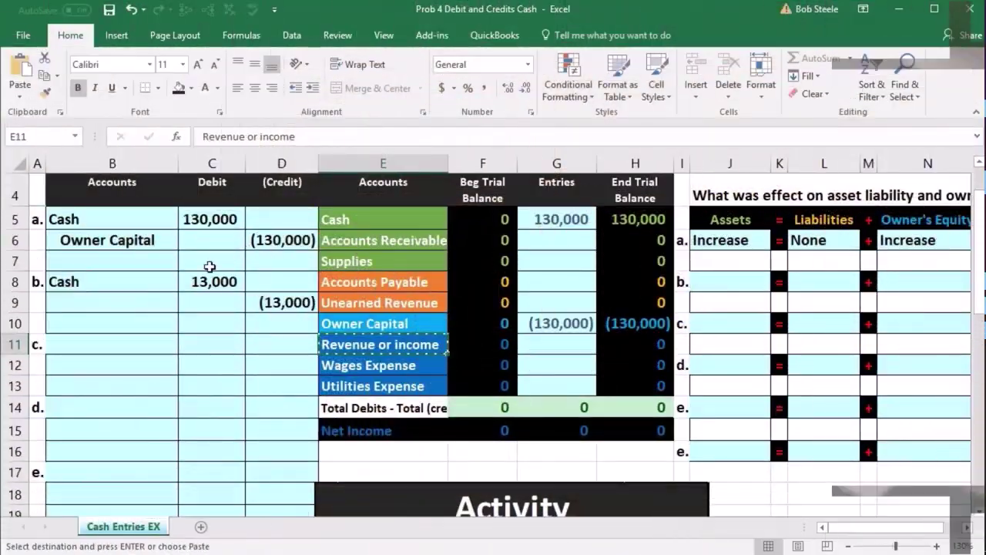
right_click(121, 306)
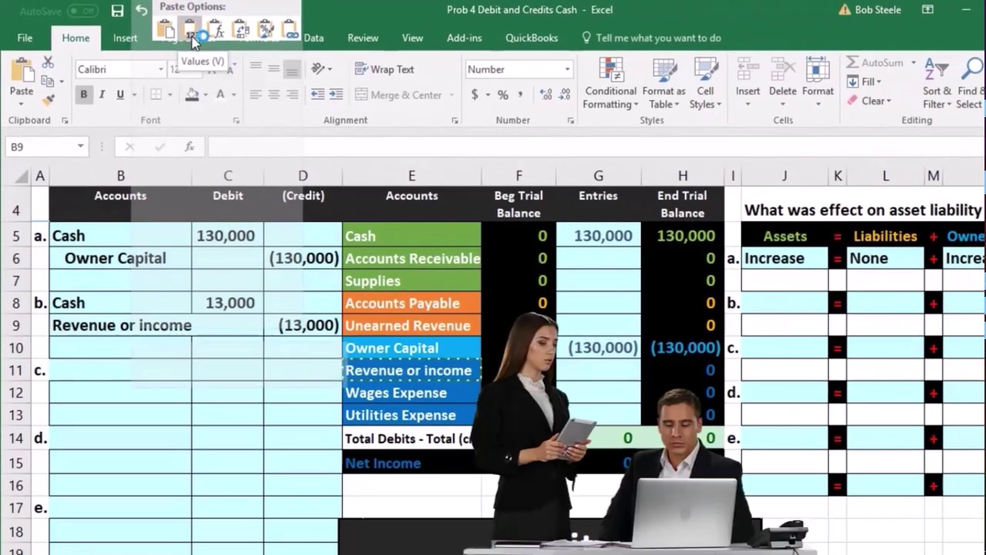
left_click(193, 40)
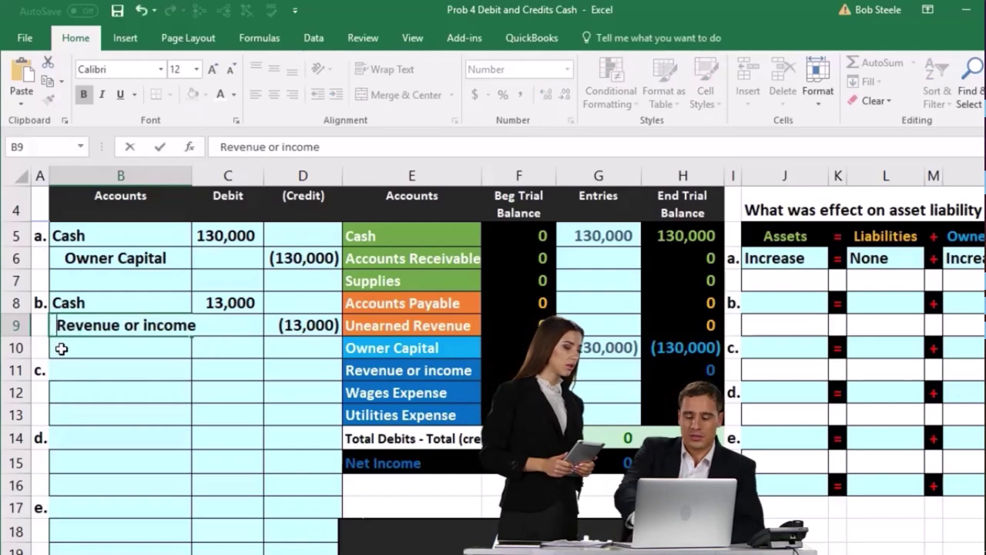
left_click(62, 349)
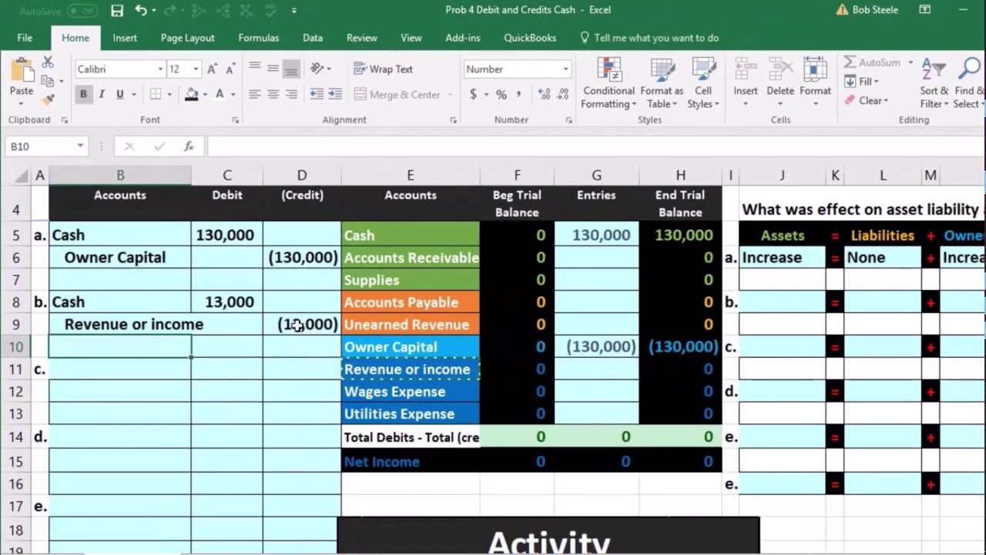
Review entry b's Cash debit and Revenue or income credit in B8:D9 alongside entry a and the income and expense accounts in E11:E13.
left_click(297, 325)
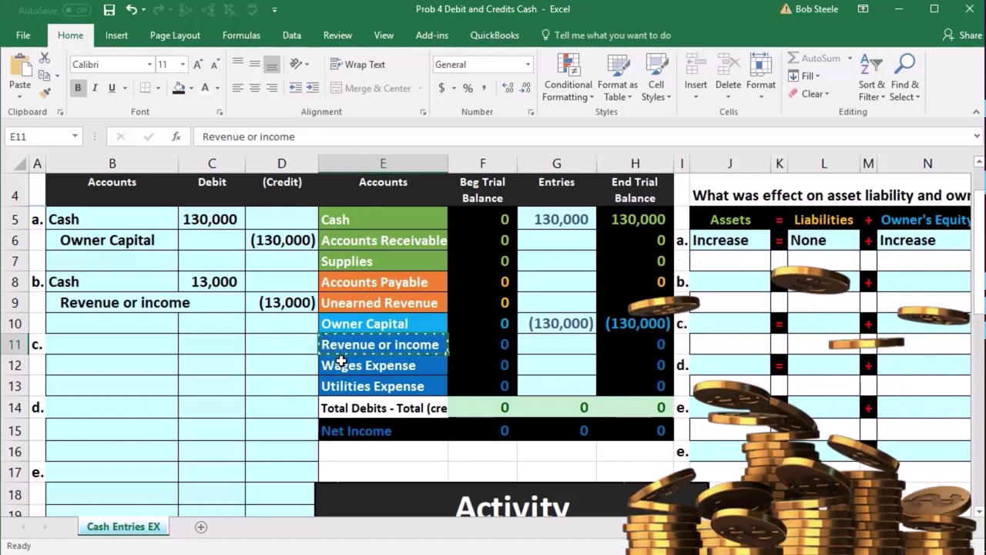
left_click_drag(348, 346, 346, 384)
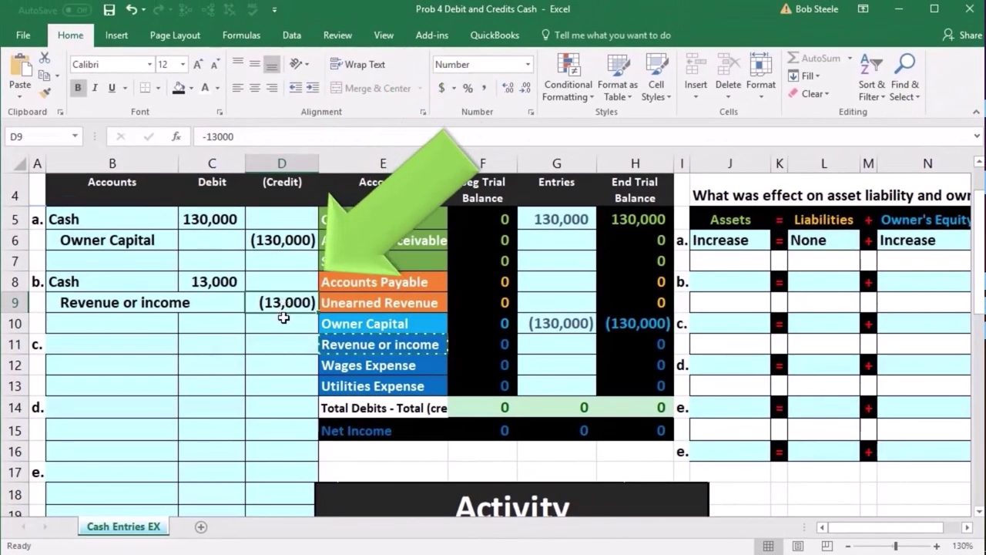
left_click(220, 282)
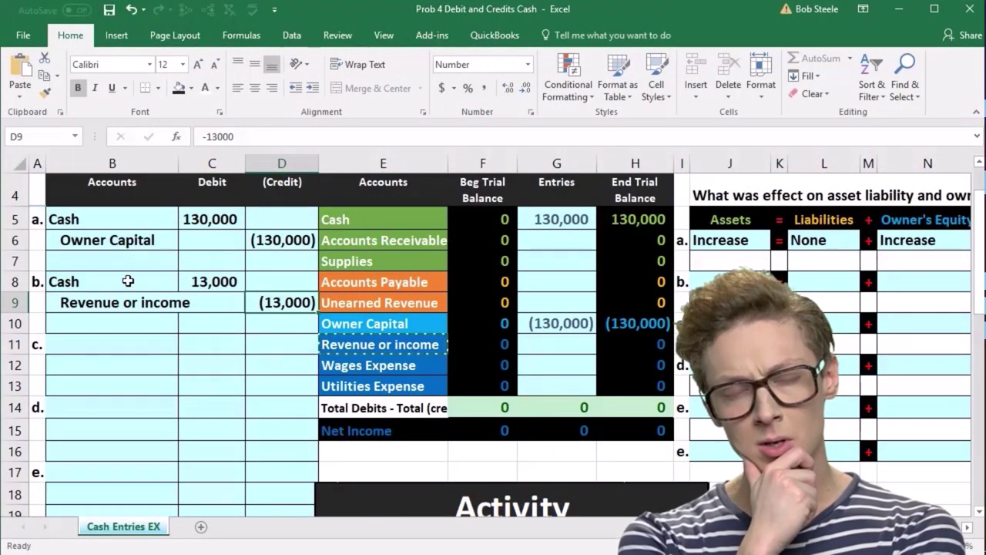
left_click_drag(133, 282, 206, 283)
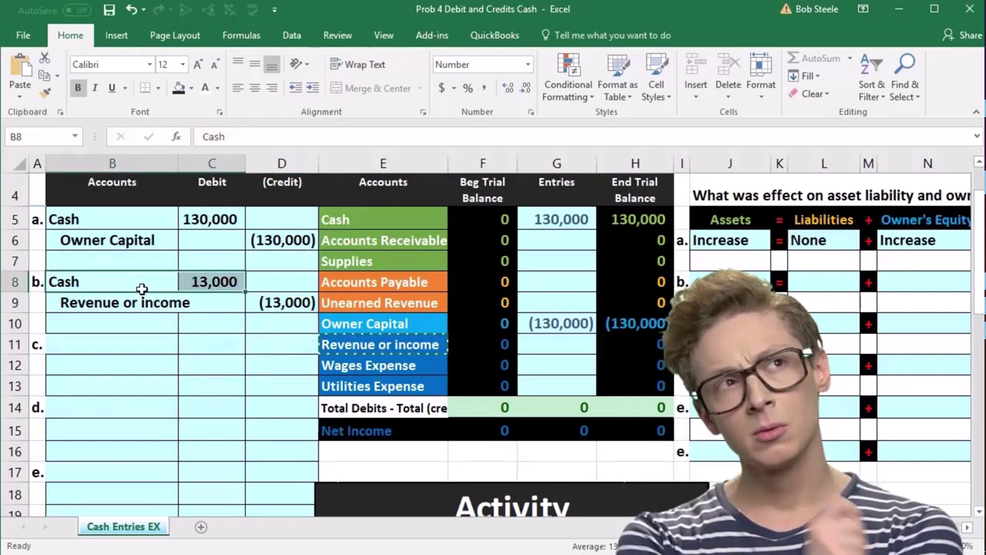
left_click_drag(120, 283, 266, 296)
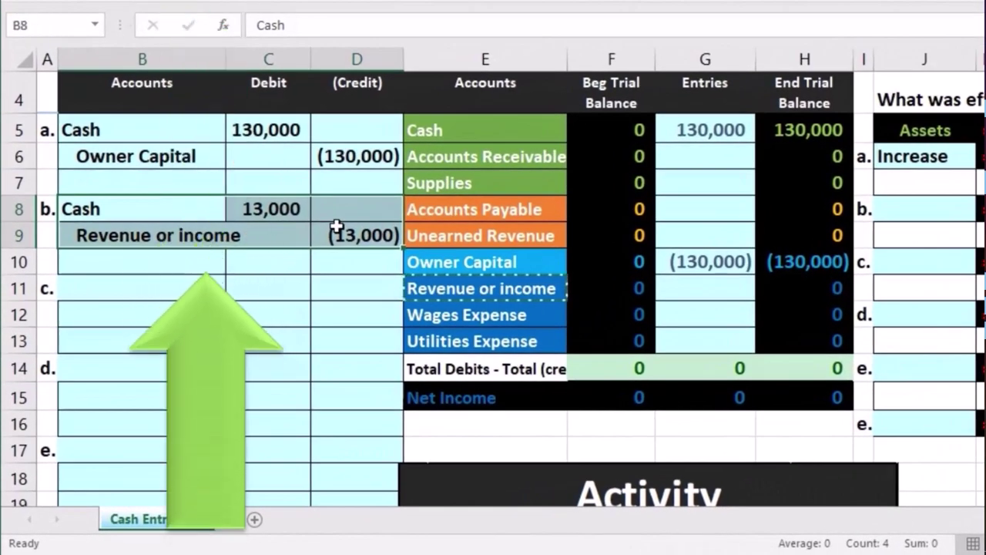
left_click_drag(132, 129, 323, 426)
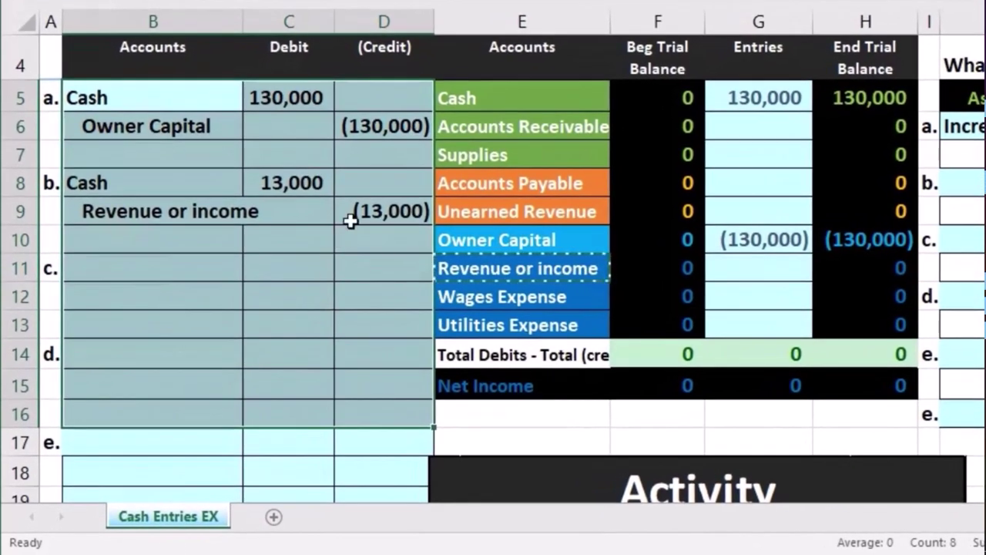
left_click(351, 220)
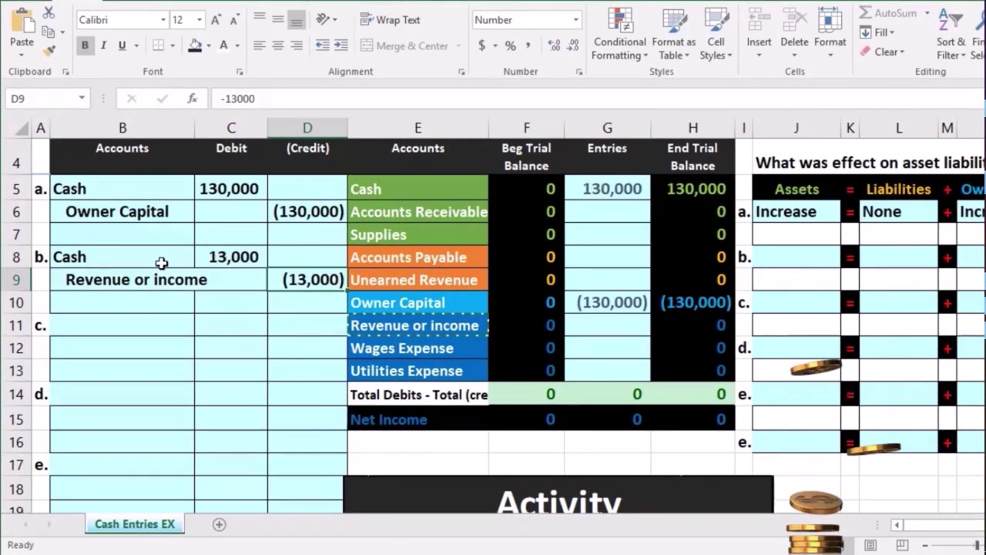
left_click_drag(161, 263, 203, 263)
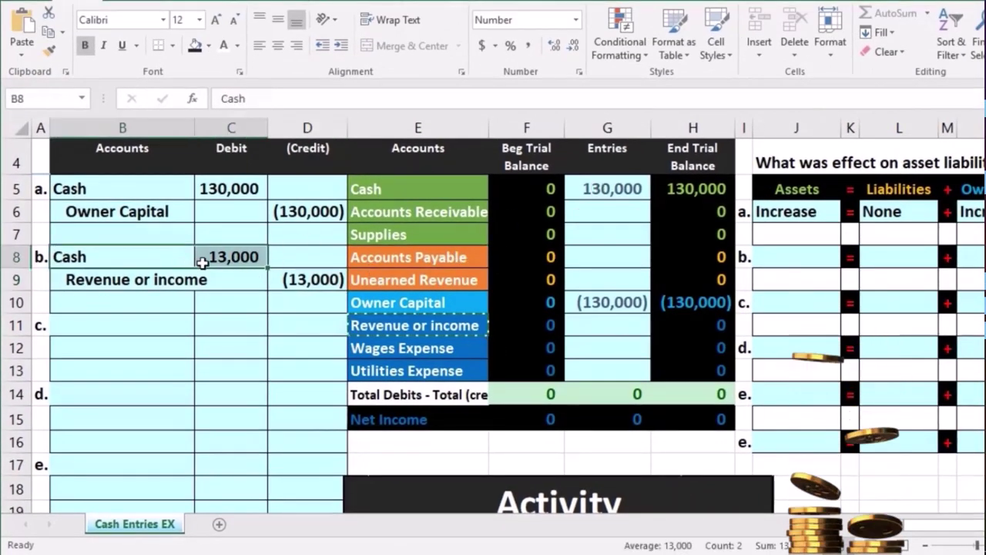
Extend the Cash row's entry formula in G5 to =C5+C8 and clear the cell for a fresh entry.
left_click(616, 188)
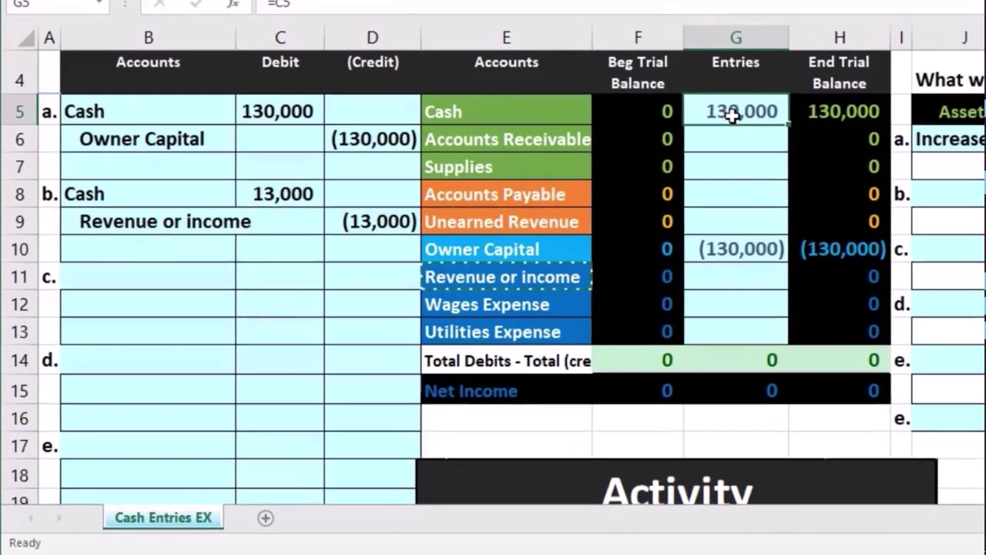
double_click(703, 132)
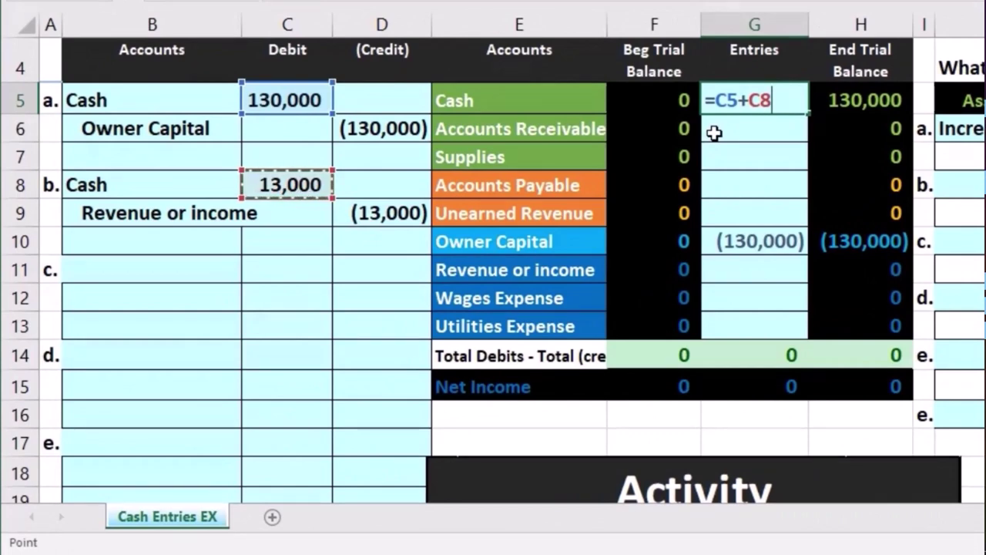
key("Return")
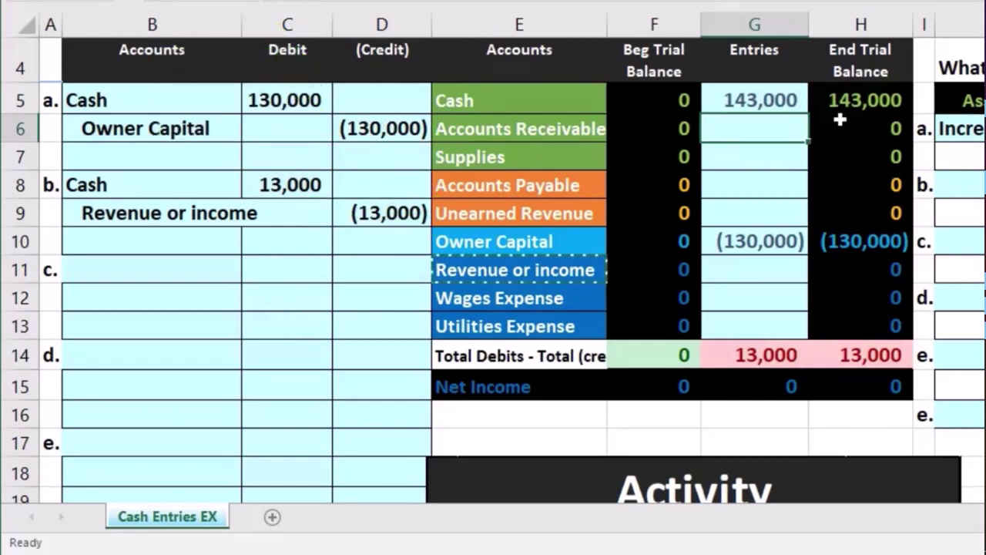
left_click(778, 97)
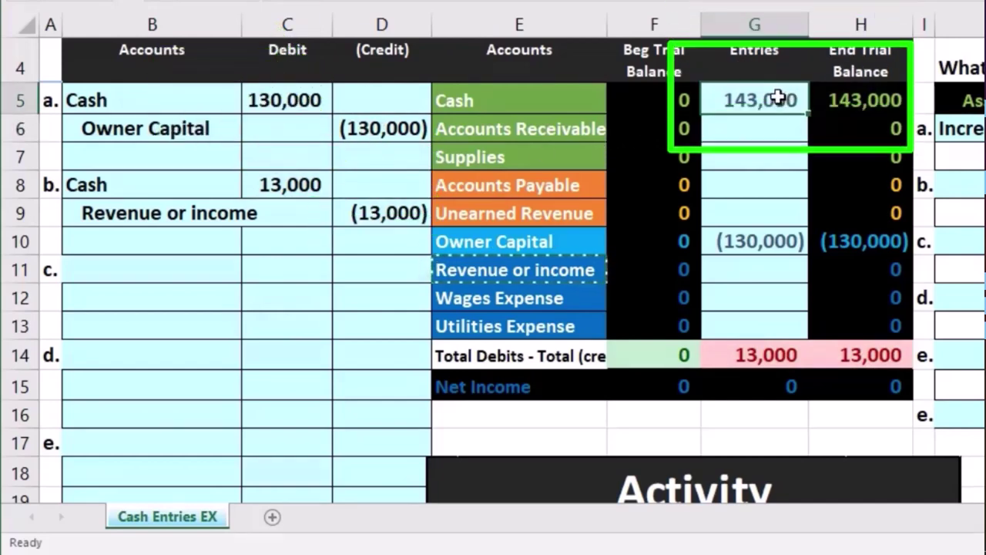
key("Delete")
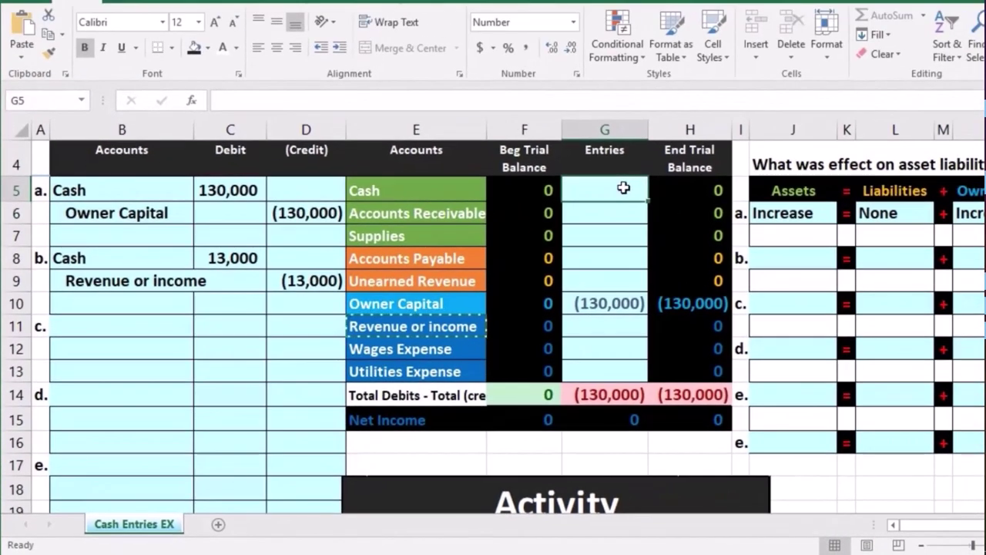
Post both Cash debits to the trial balance with the formula =C5+C8 in G5.
type("=")
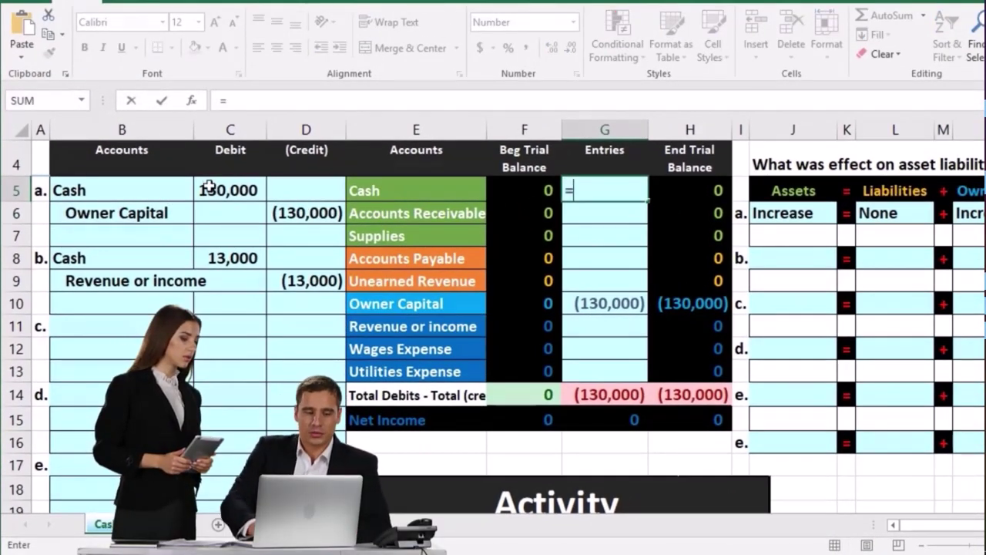
left_click(209, 188)
type("+")
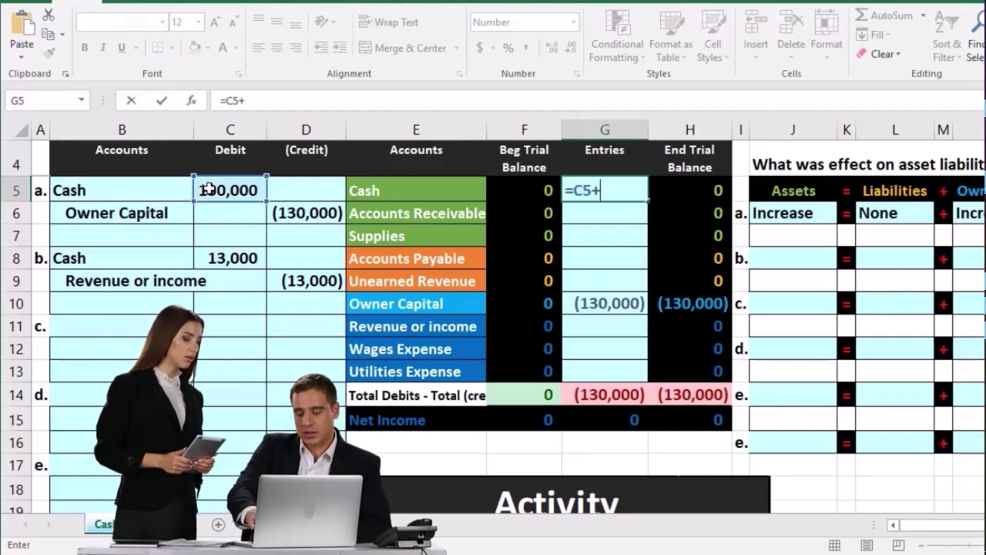
left_click(224, 257)
key("Return")
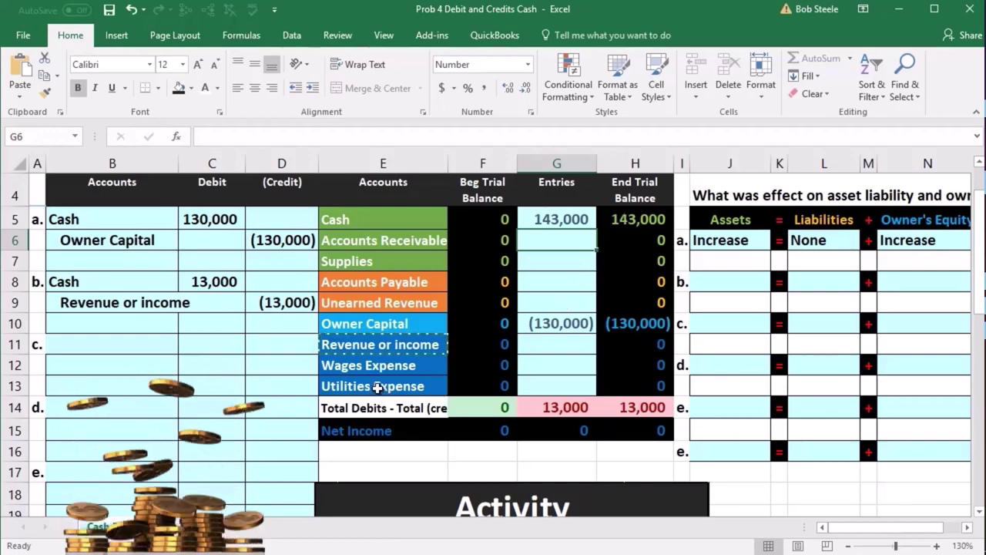
Post entry b's credit to the Revenue or income row of the trial balance with the formula =D9 in G11.
left_click(156, 301)
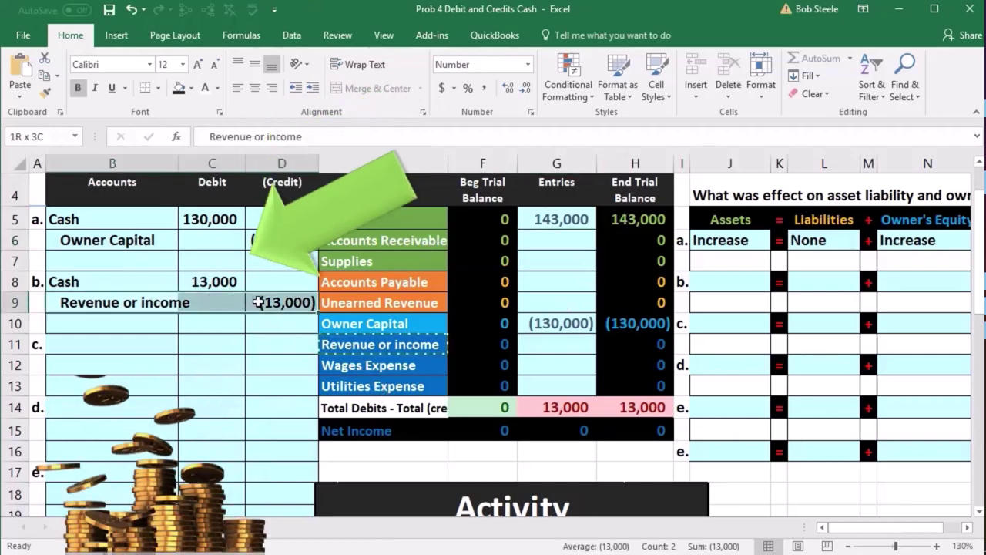
left_click(378, 341)
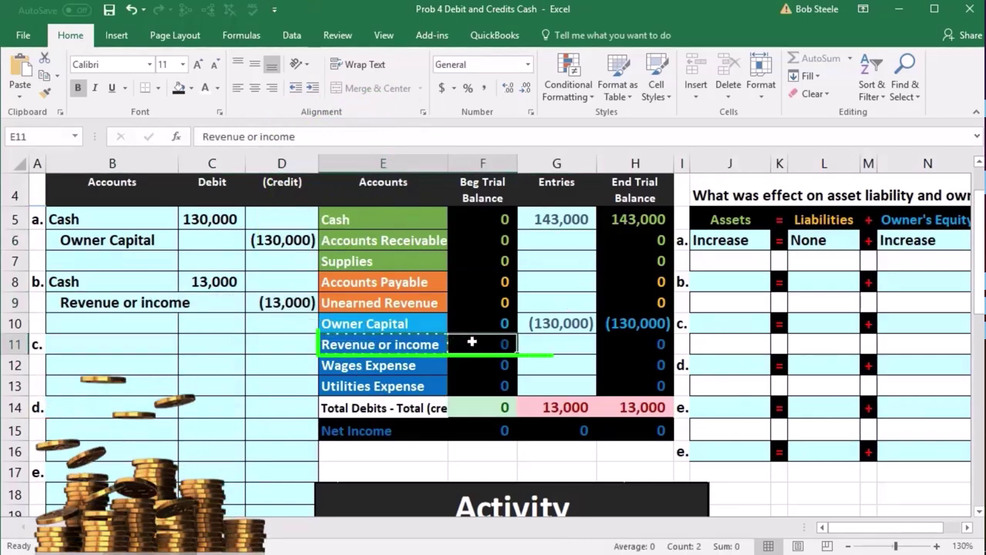
left_click(572, 341)
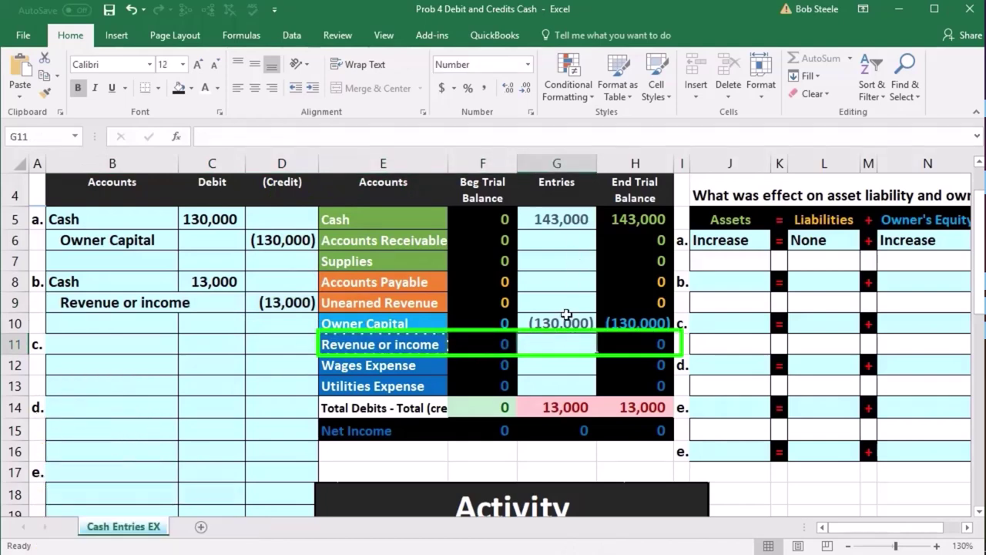
type("=")
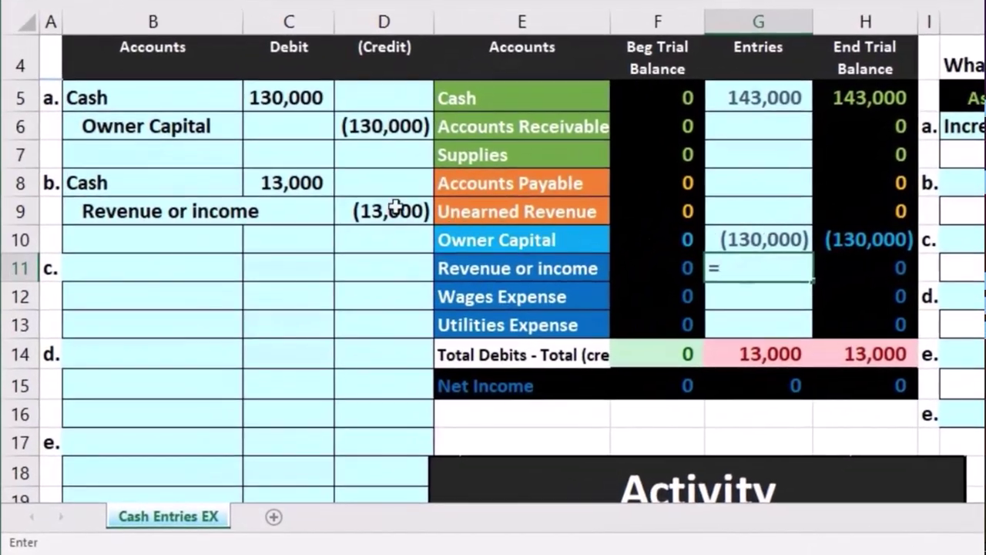
left_click(395, 206)
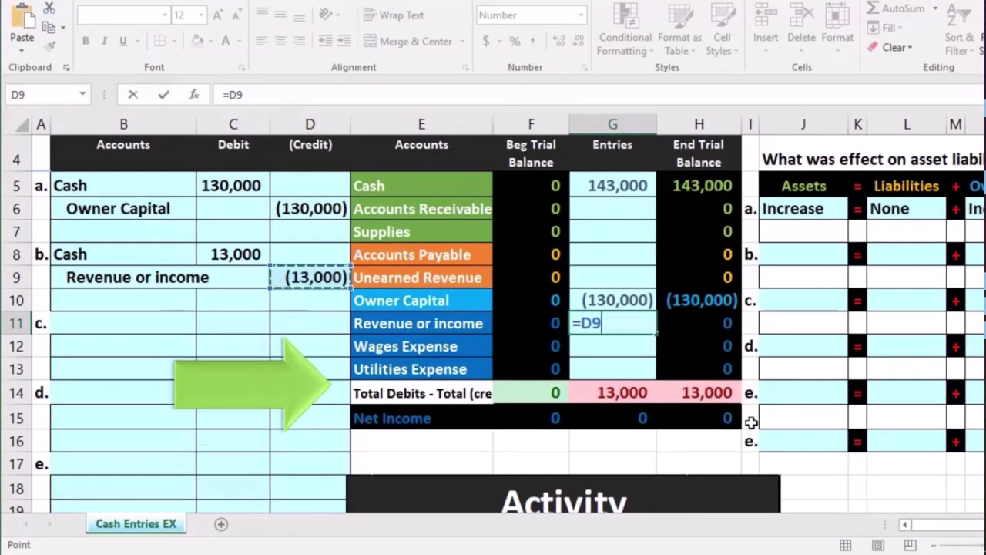
key("Return")
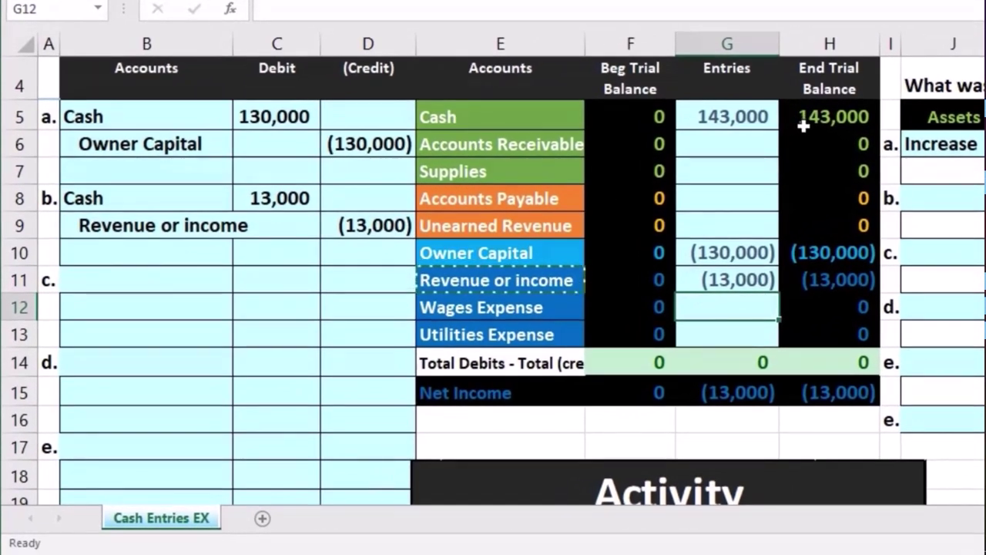
Check the posted entries in G5 and G10:G11, the debit-credit total in G14, Net Income in H15 and the accounting equation above the trial balance.
left_click(730, 117)
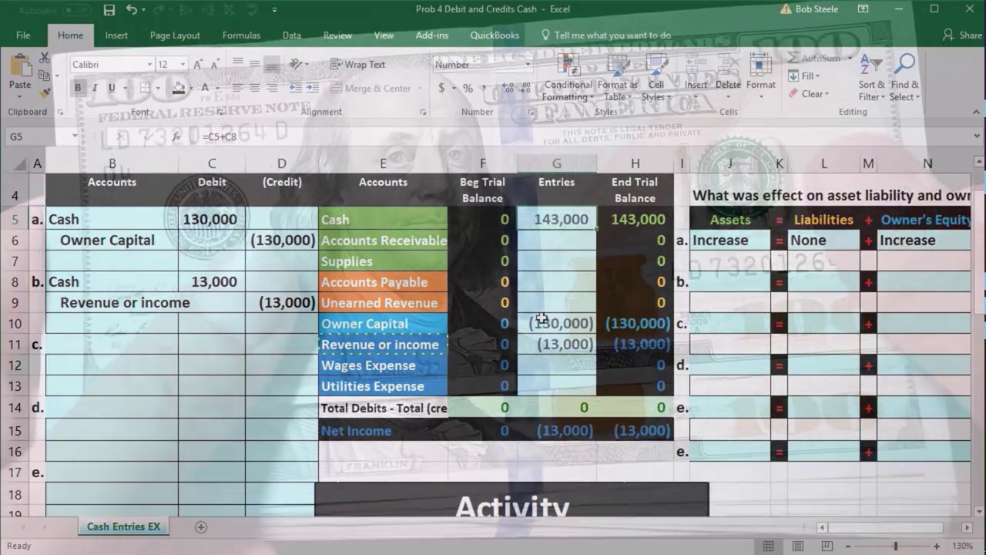
left_click_drag(541, 318, 540, 337)
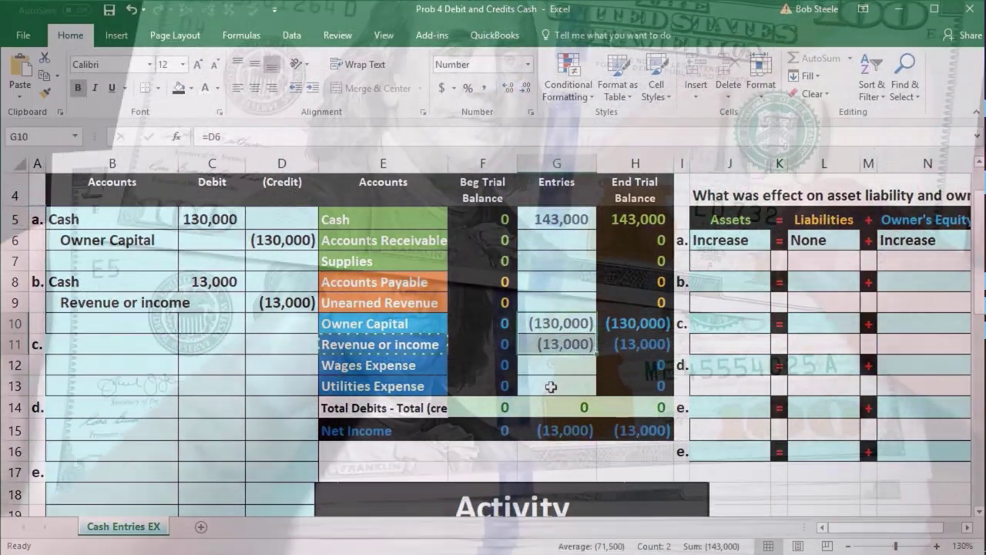
left_click(552, 406)
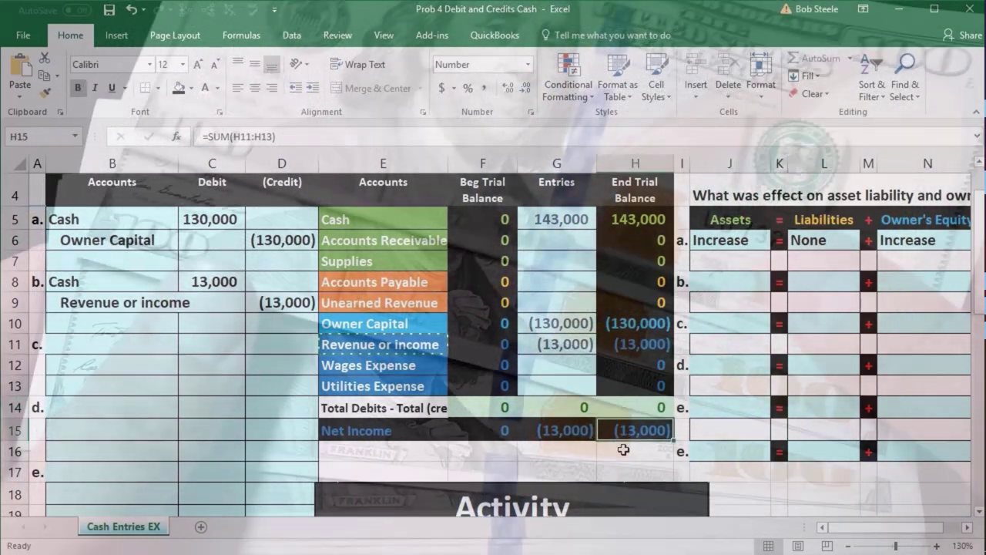
left_click(624, 434)
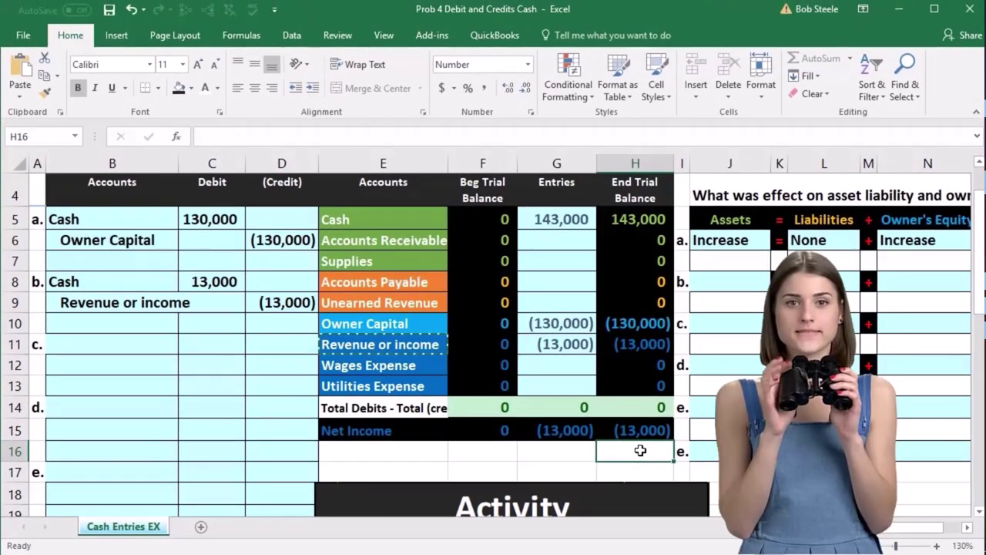
left_click(633, 345)
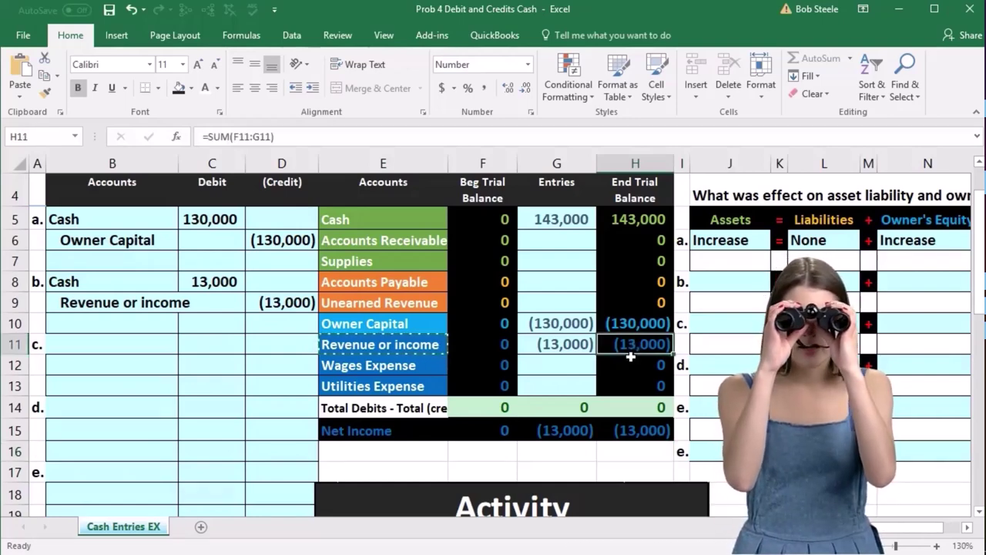
left_click_drag(634, 350, 629, 376)
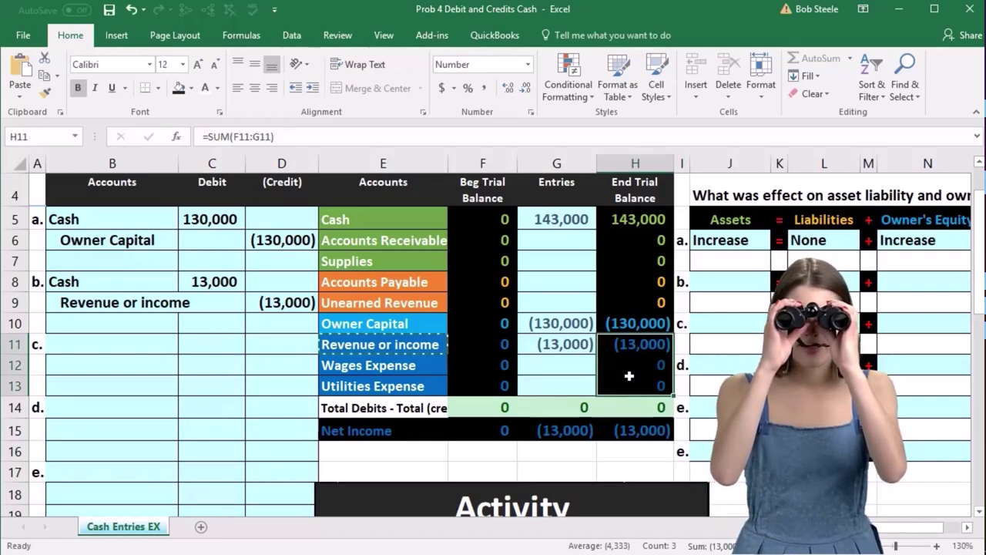
left_click(638, 429)
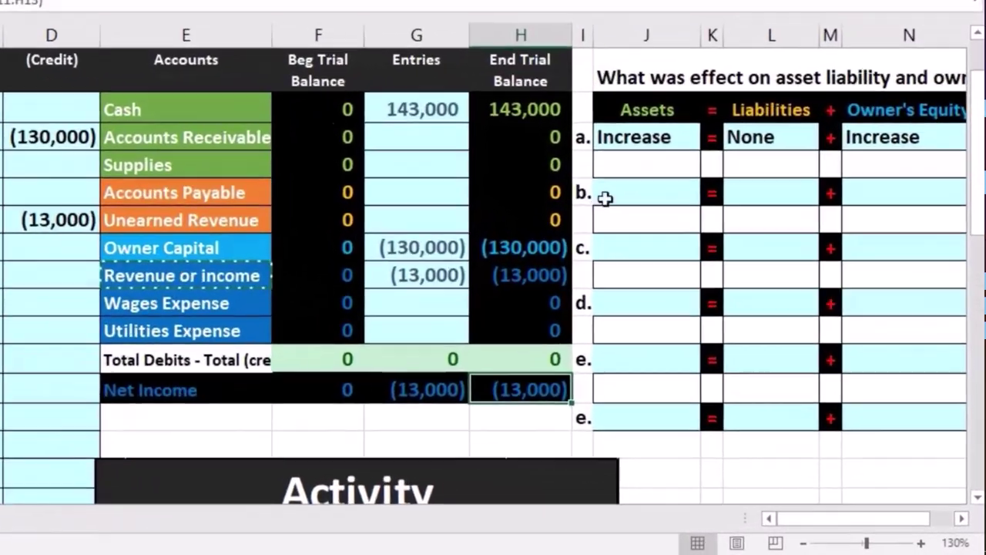
scroll(581, 236, "up", 1)
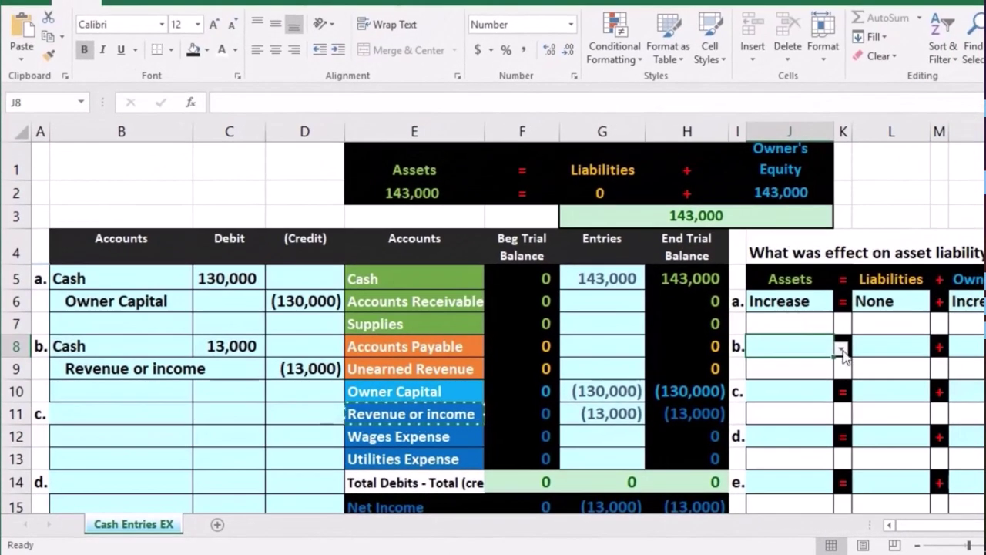
Mark transaction b's effect on Assets as Increase in J8 and on Liabilities as None in L8.
left_click(842, 349)
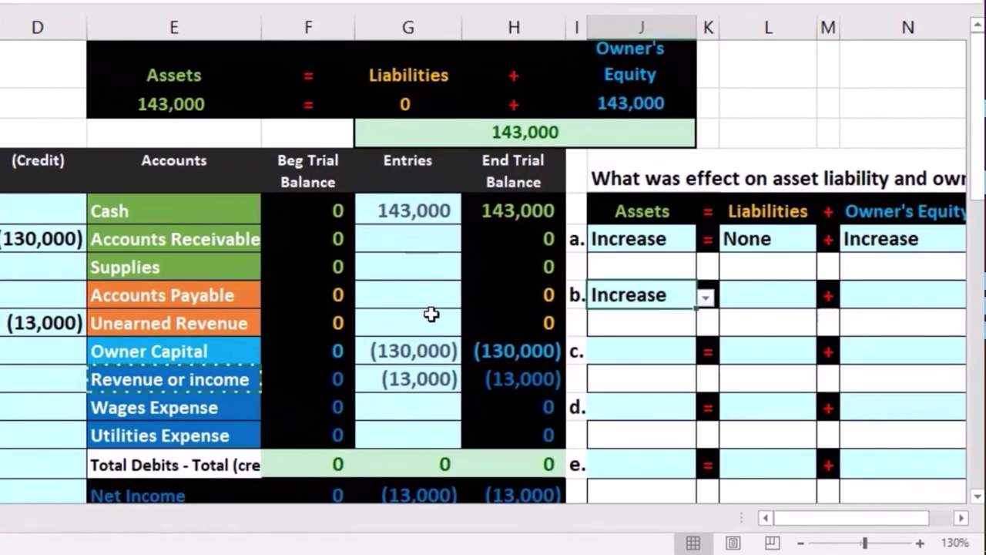
left_click(782, 301)
left_click(824, 298)
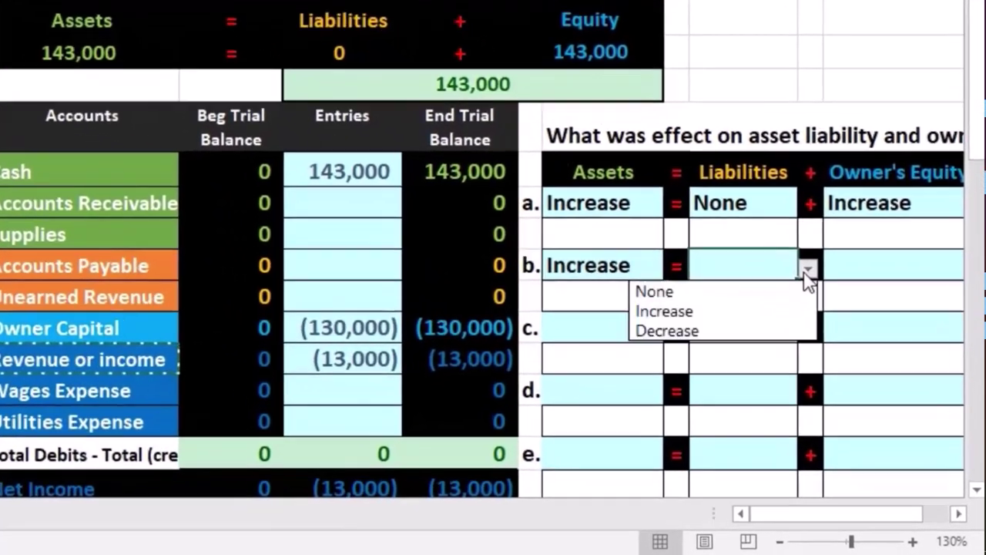
key("Escape")
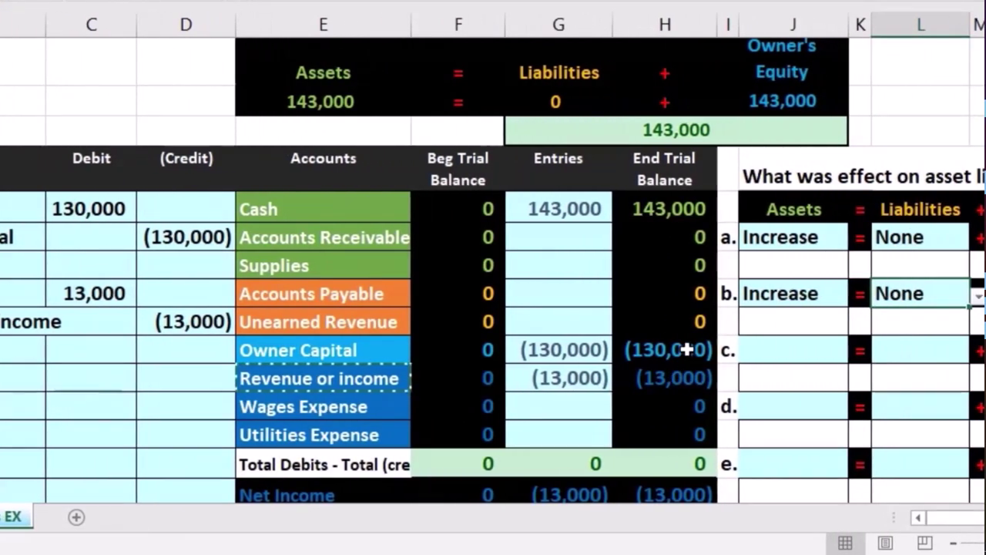
Review the ending equity balances in H10:H13 and mark transaction b's effect on Owner's Equity as Increase in N8.
left_click(685, 350)
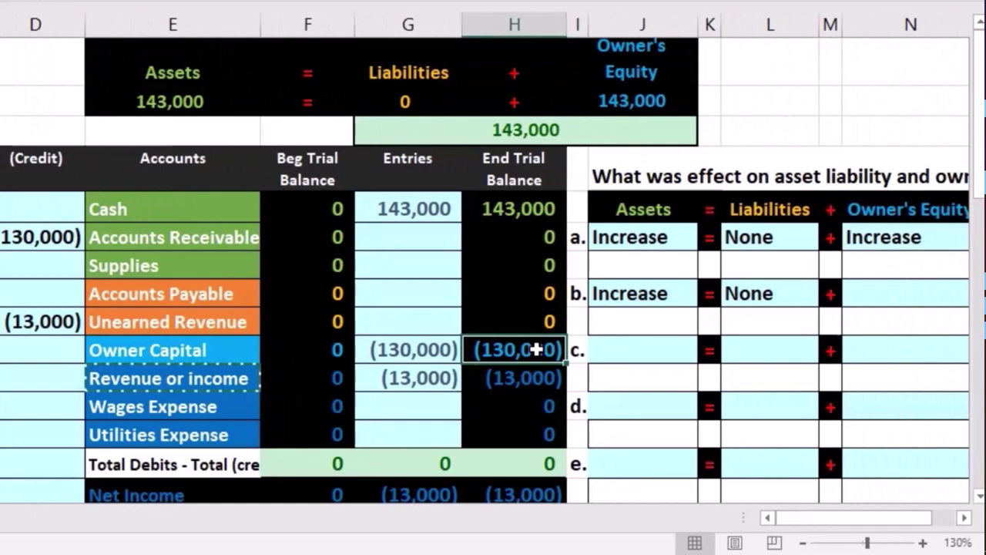
left_click_drag(685, 349, 690, 377)
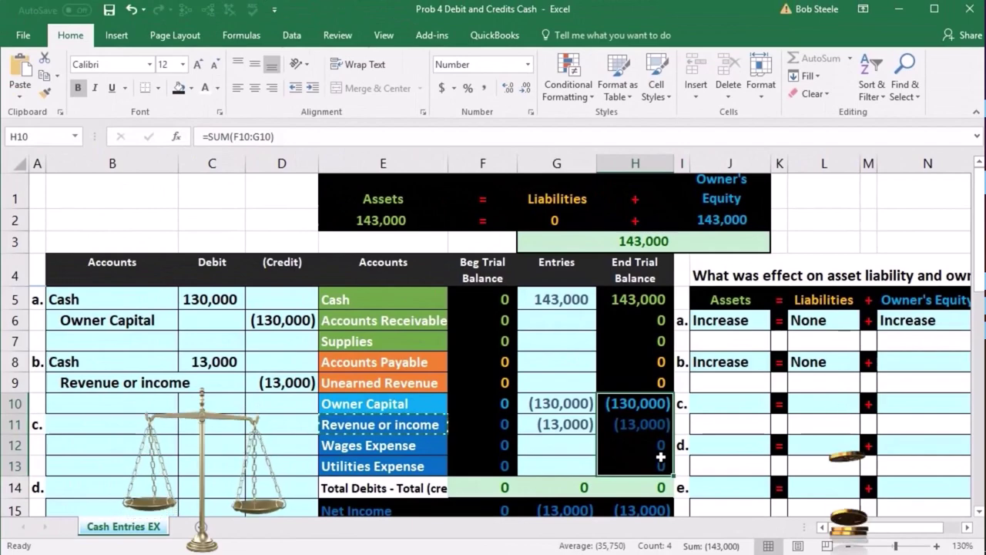
scroll(660, 457, "down", 1)
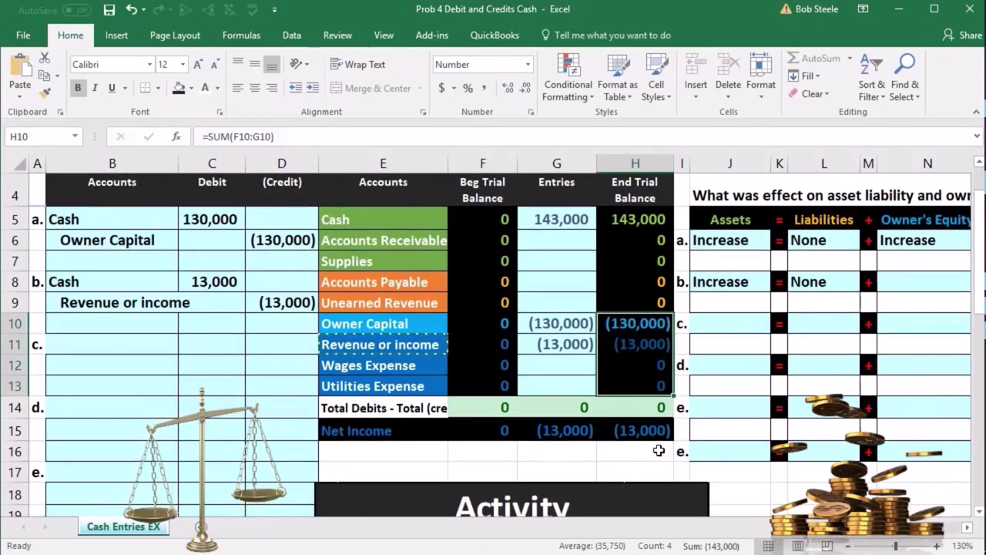
left_click(633, 356)
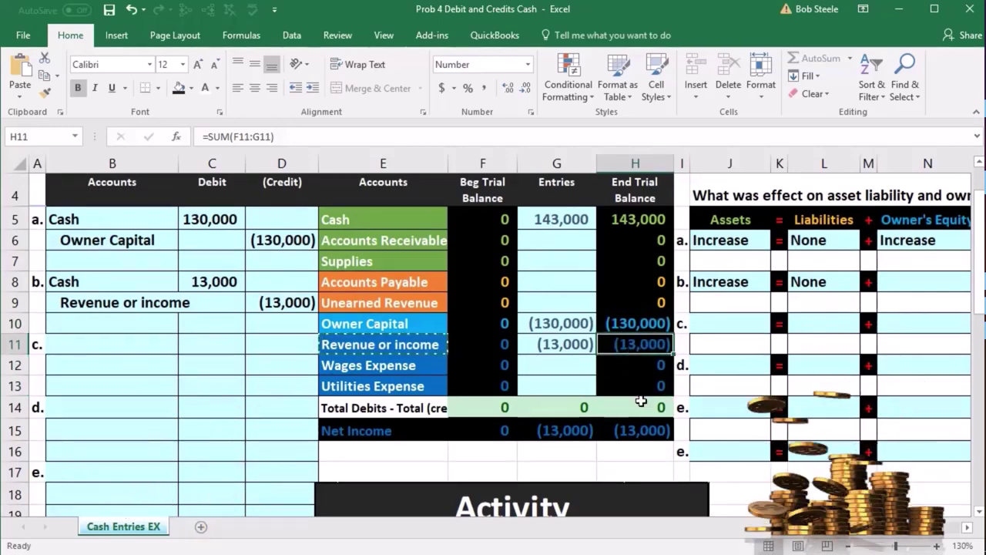
scroll(634, 355, "up", 1)
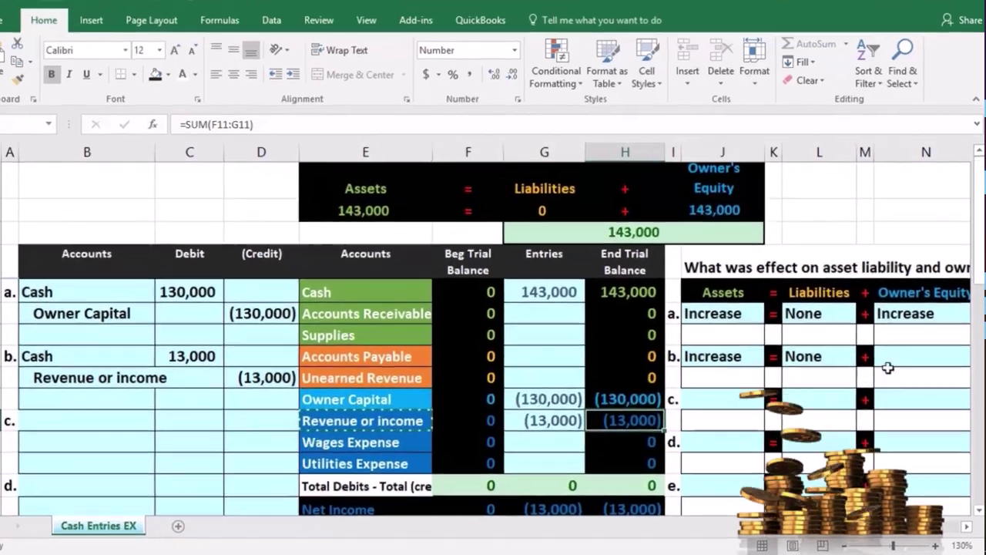
left_click(888, 364)
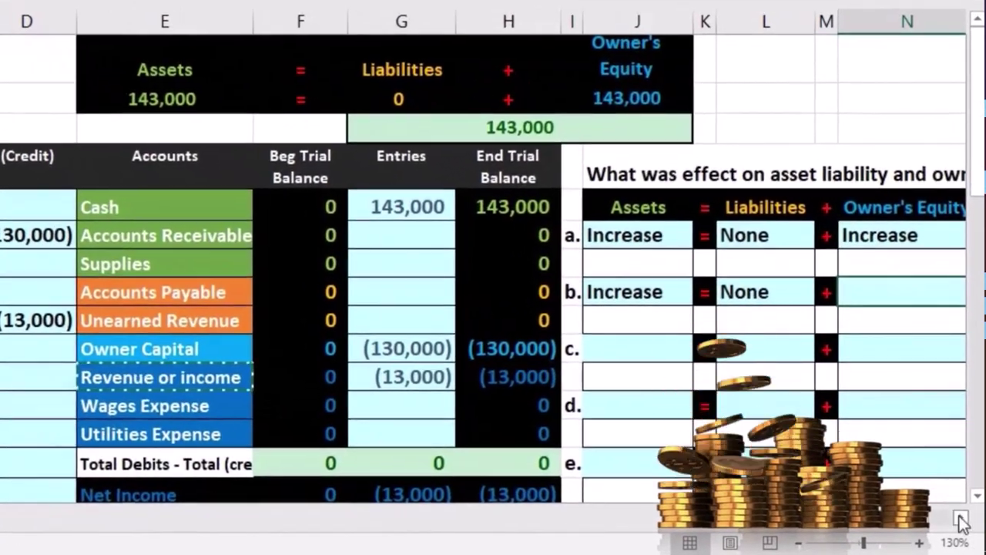
left_click(960, 518)
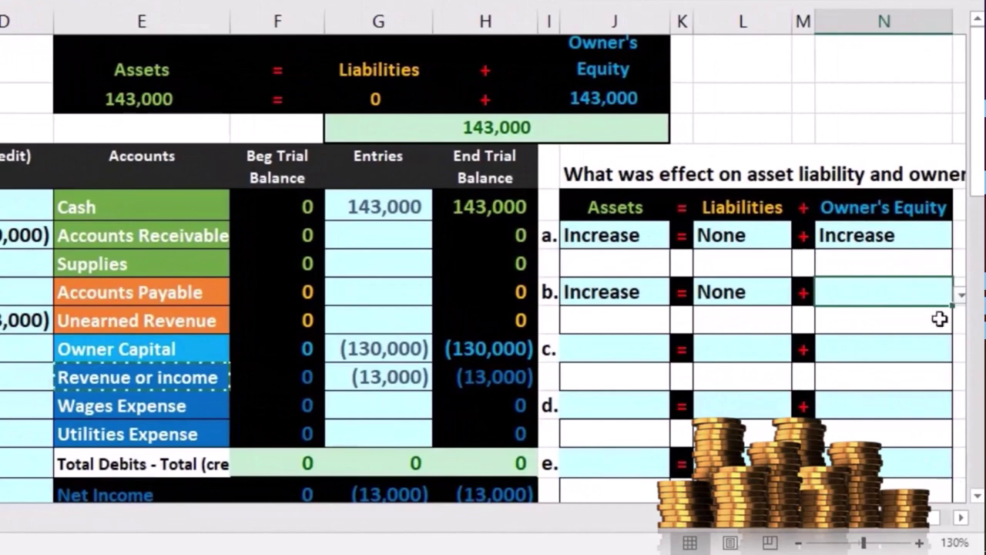
left_click(959, 304)
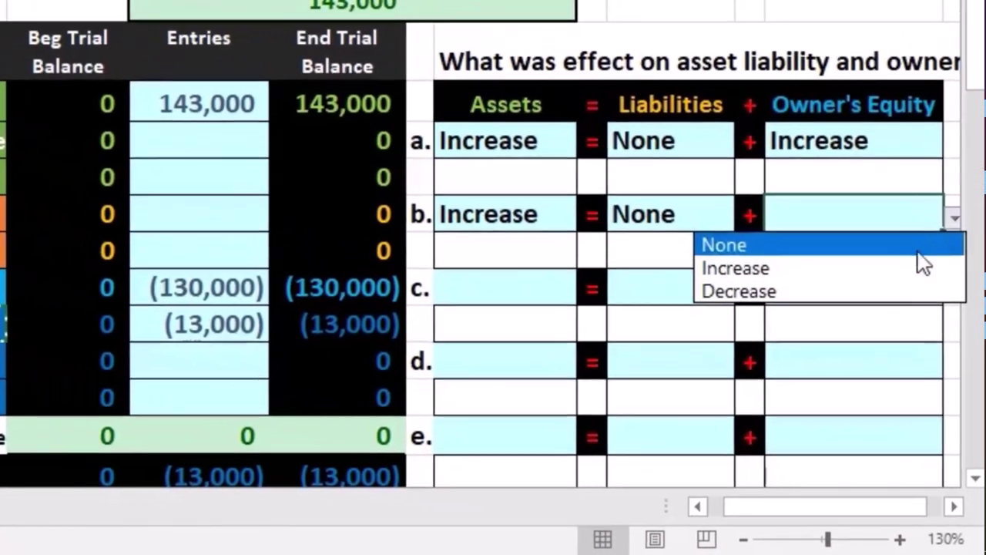
left_click(924, 327)
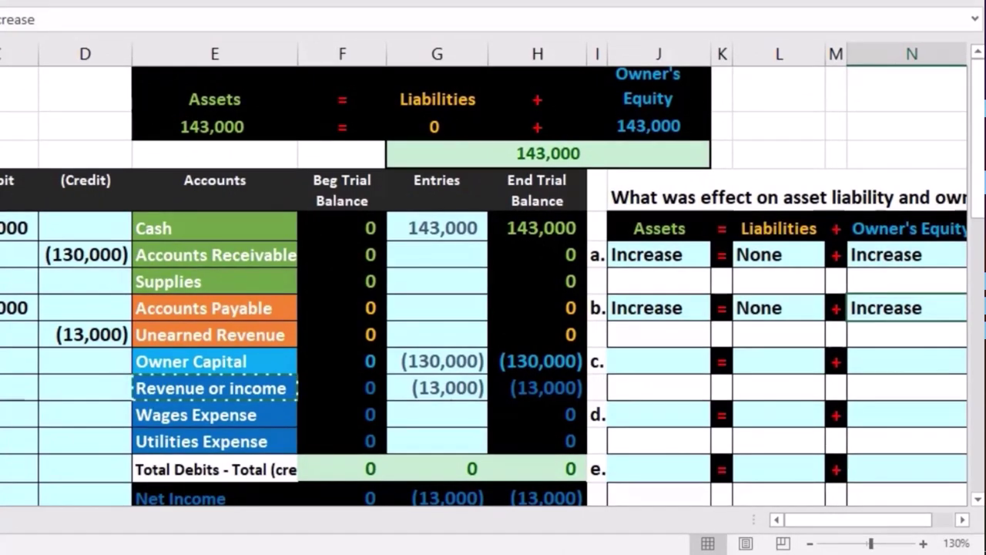
Read transaction c, Paid cash to employees, in the Activity list and examine the Cash account's balance in the trial balance.
scroll(73, 396, "down", 5)
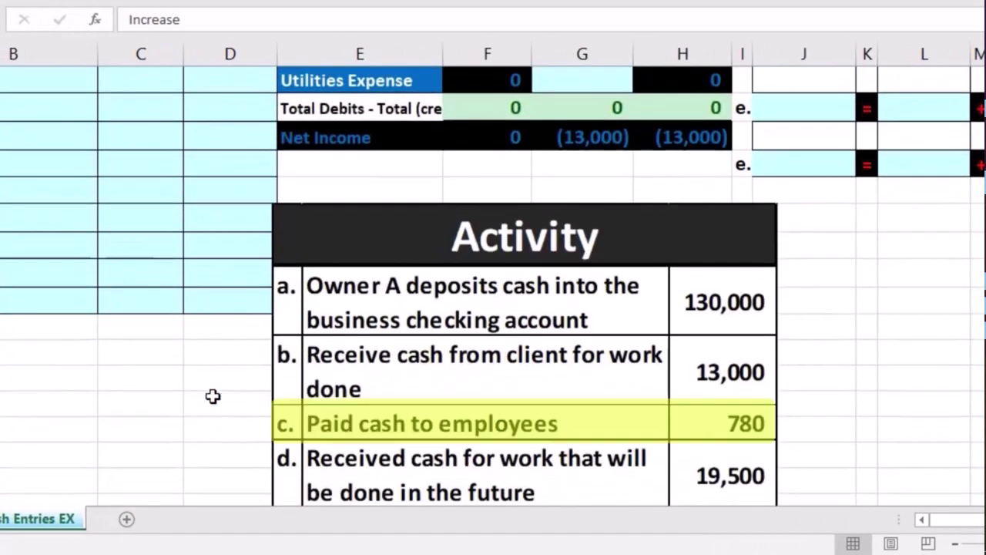
scroll(212, 396, "up", 3)
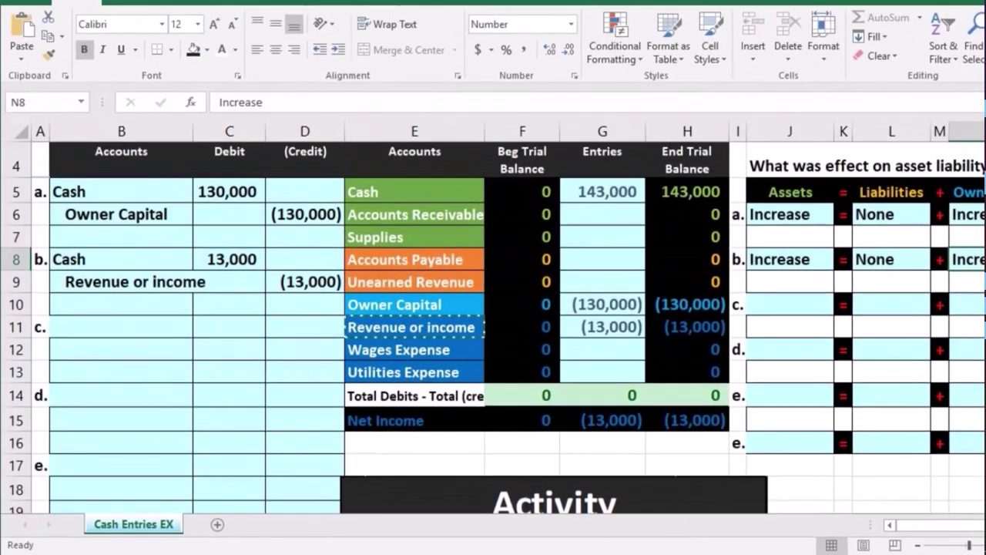
left_click(229, 419)
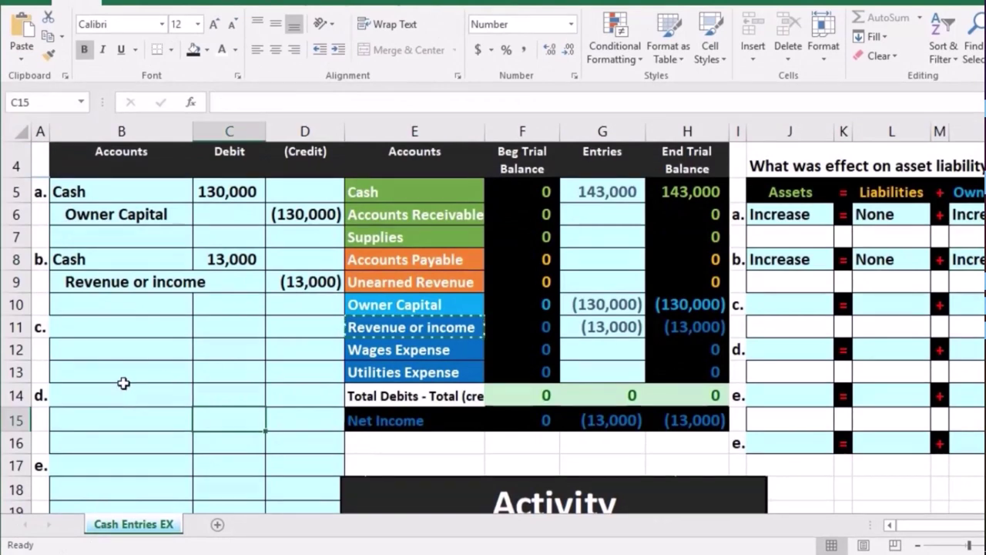
left_click(409, 193)
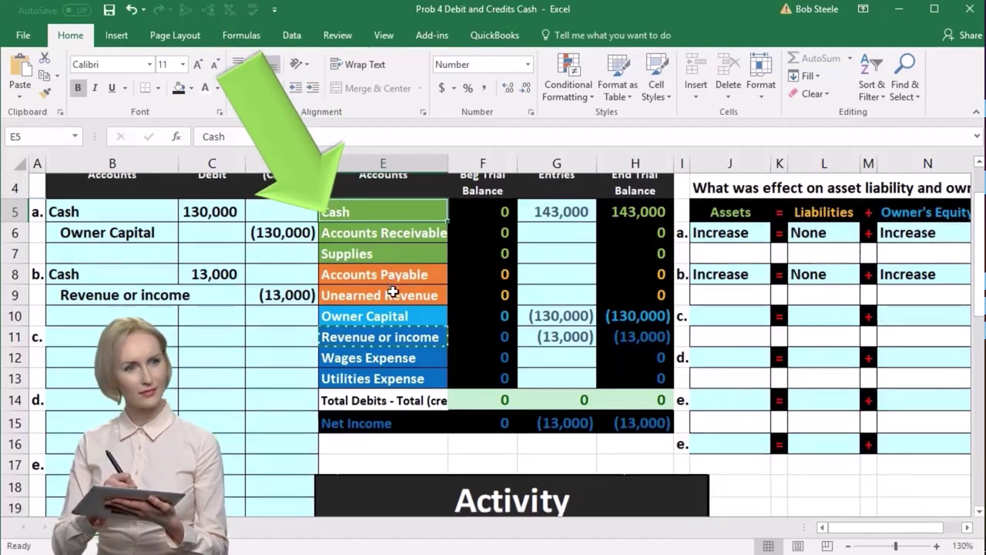
scroll(393, 291, "down", 3)
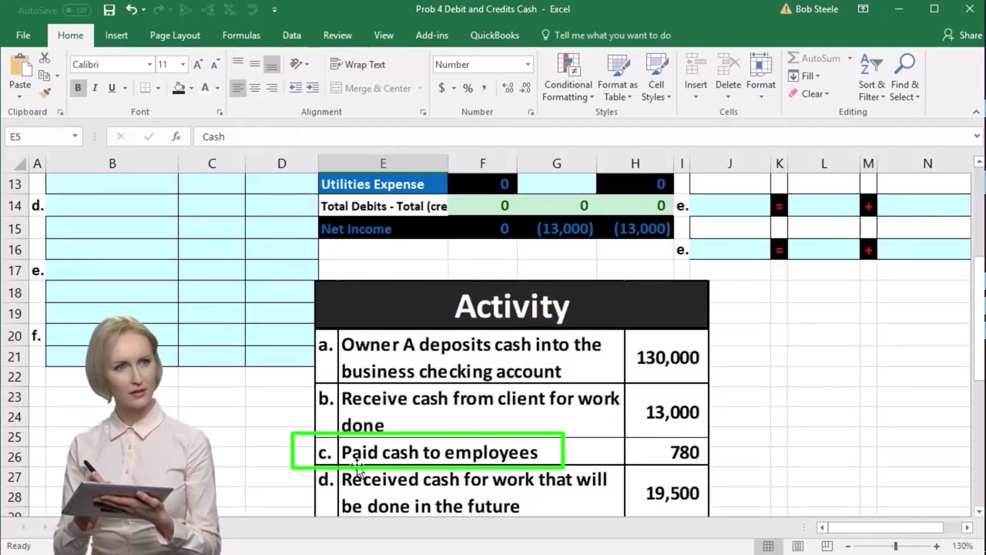
scroll(357, 466, "up", 4)
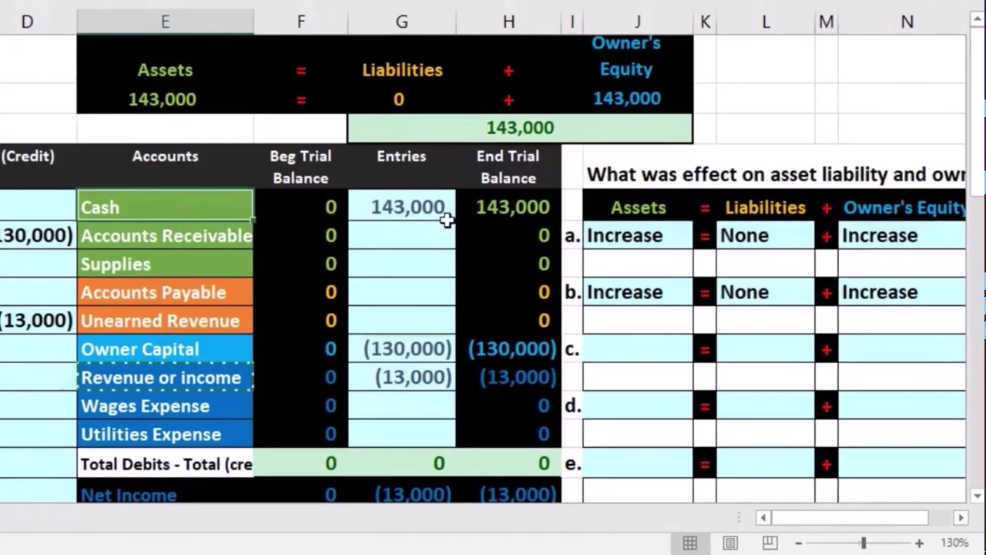
left_click(502, 214)
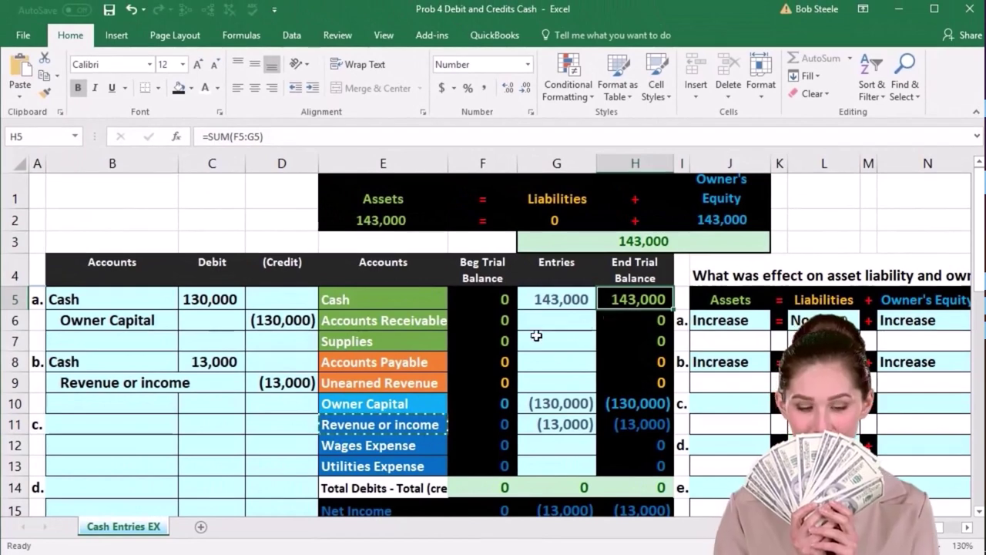
Copy the Cash account name from E5 and paste it into B12 as entry c's credit account.
left_click(348, 299)
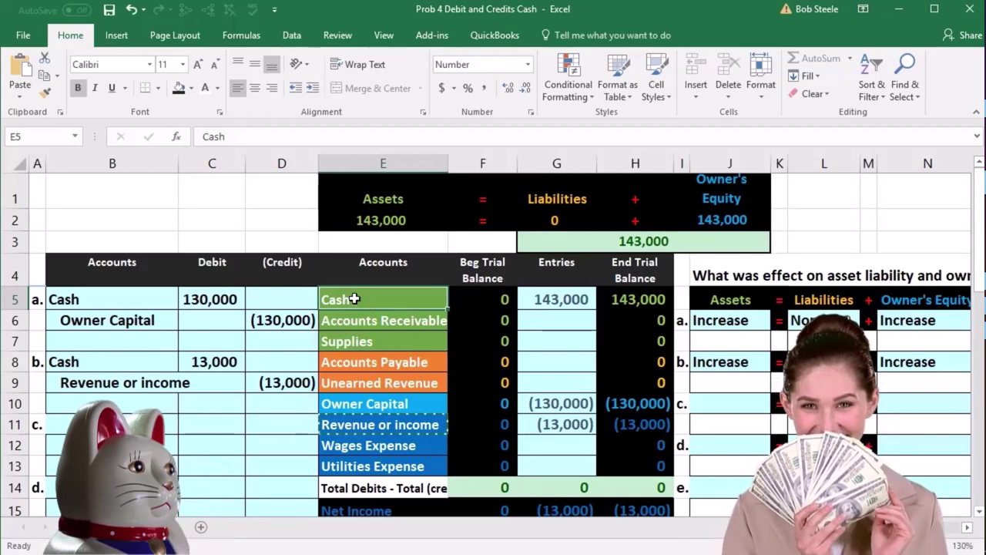
right_click(352, 299)
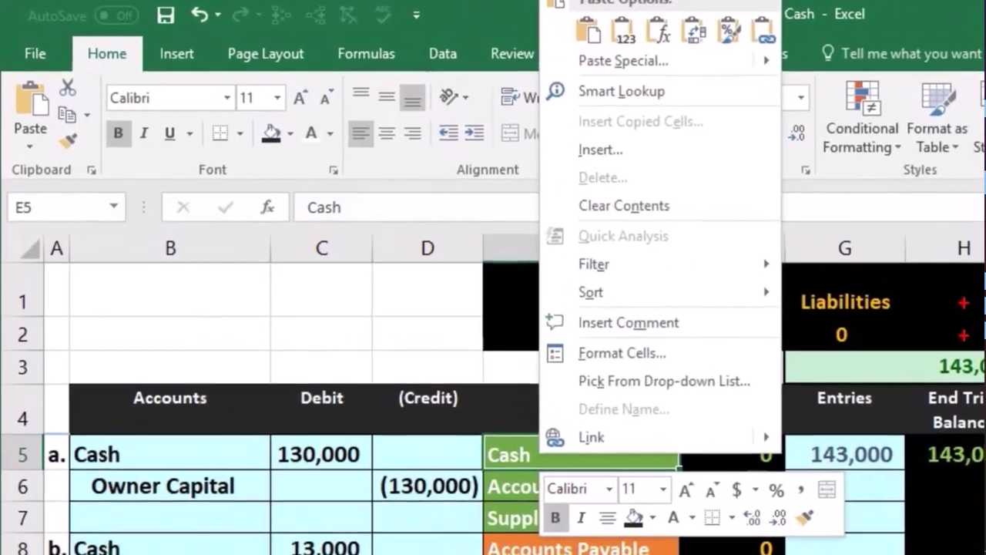
key("Escape")
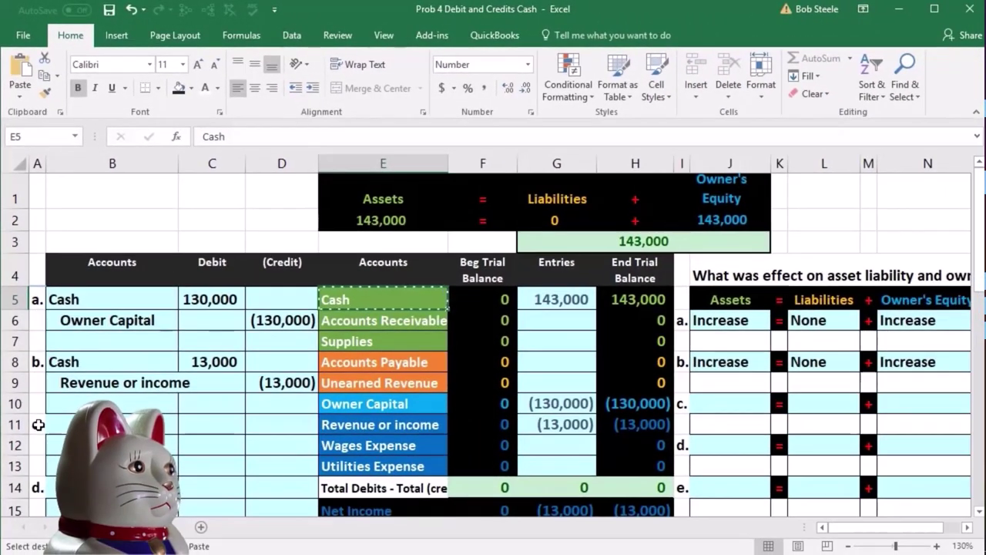
left_click(60, 444)
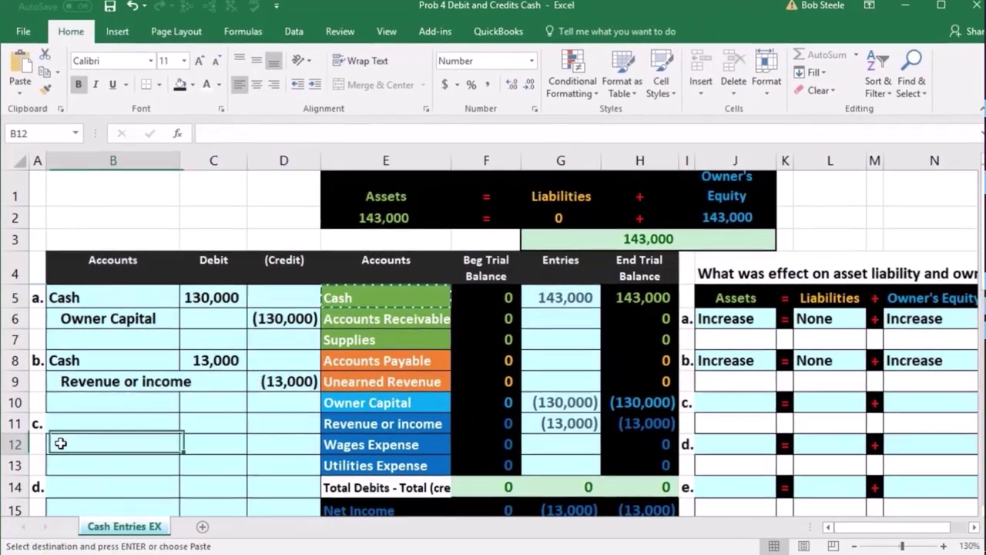
right_click(61, 444)
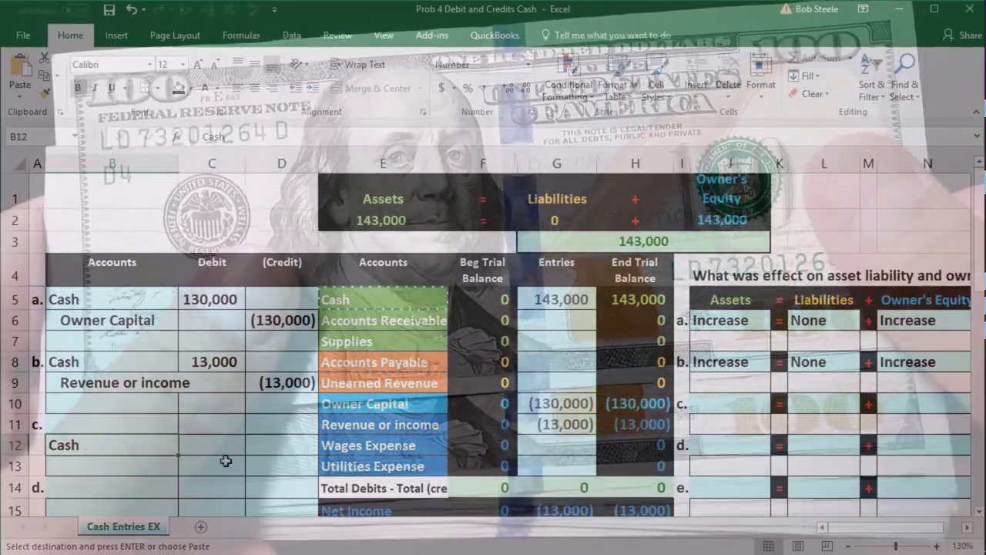
Enter entry c's Cash credit of -780 in D12, using the amount from the Activity list.
left_click(265, 446)
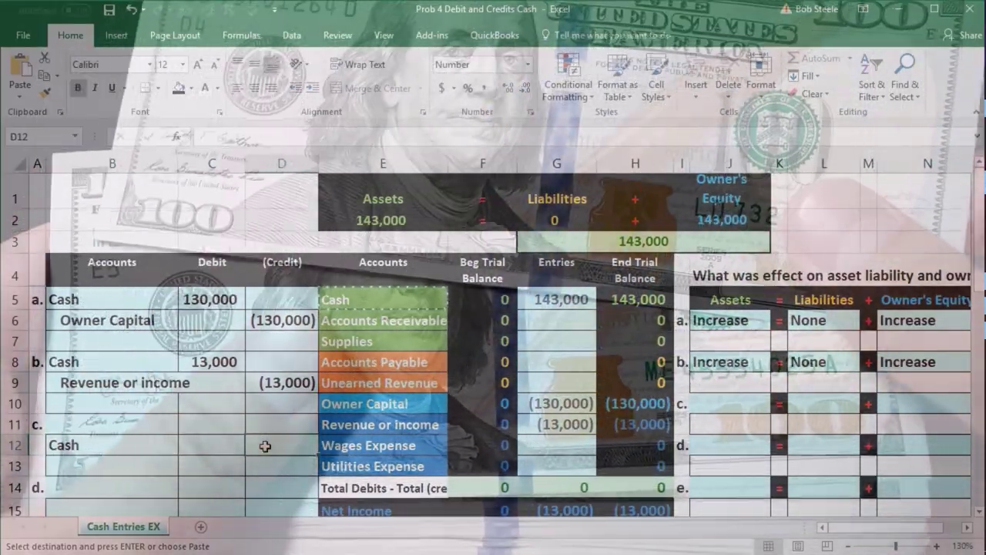
scroll(264, 446, "down", 1)
scroll(264, 446, "down", 4)
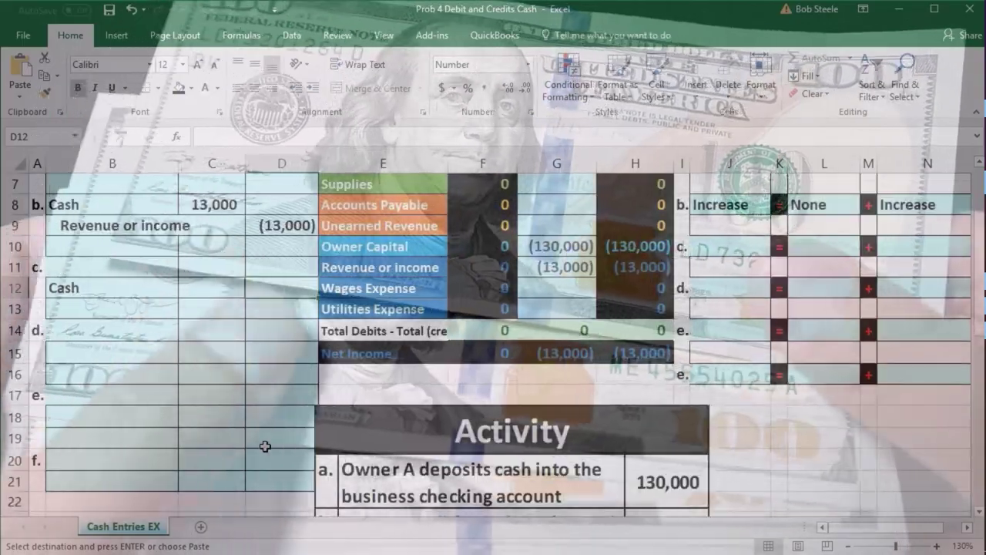
scroll(265, 446, "up", 3)
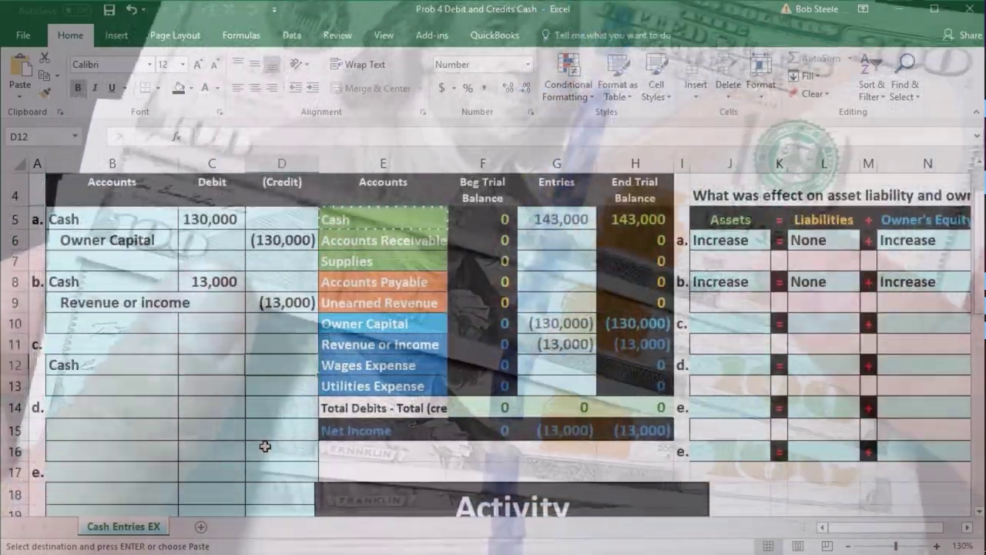
type("-780")
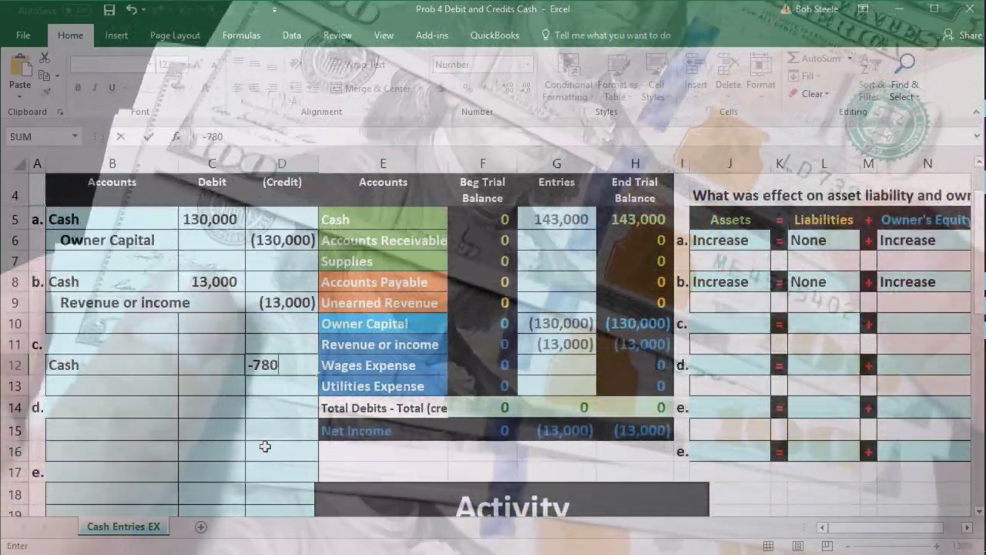
key("Return")
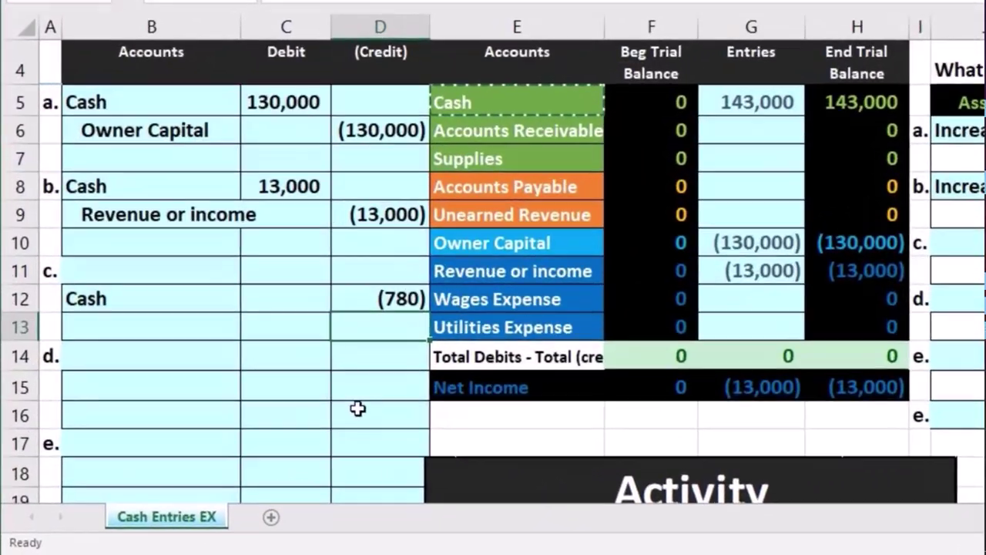
Indent the Cash account name in B12 to mark it as entry c's credit line.
scroll(286, 437, "up", 1)
left_click(183, 376)
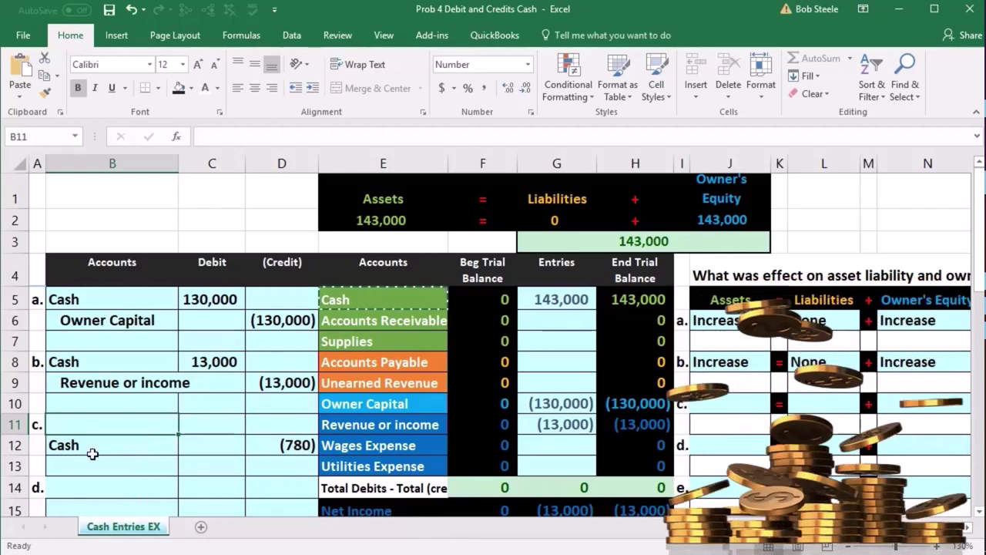
double_click(50, 449)
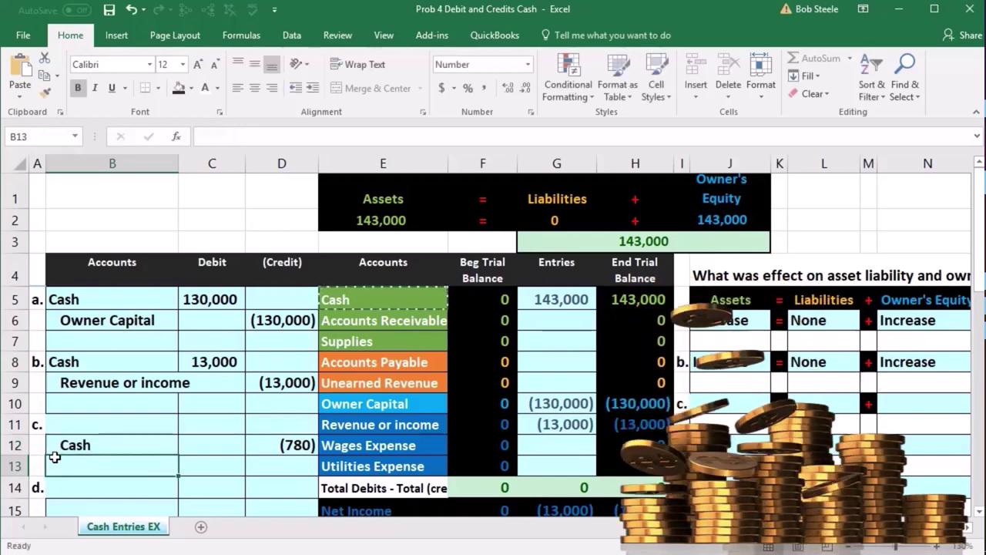
left_click(125, 479)
Enter entry c's debit amount of 780 in C11.
left_click(209, 426)
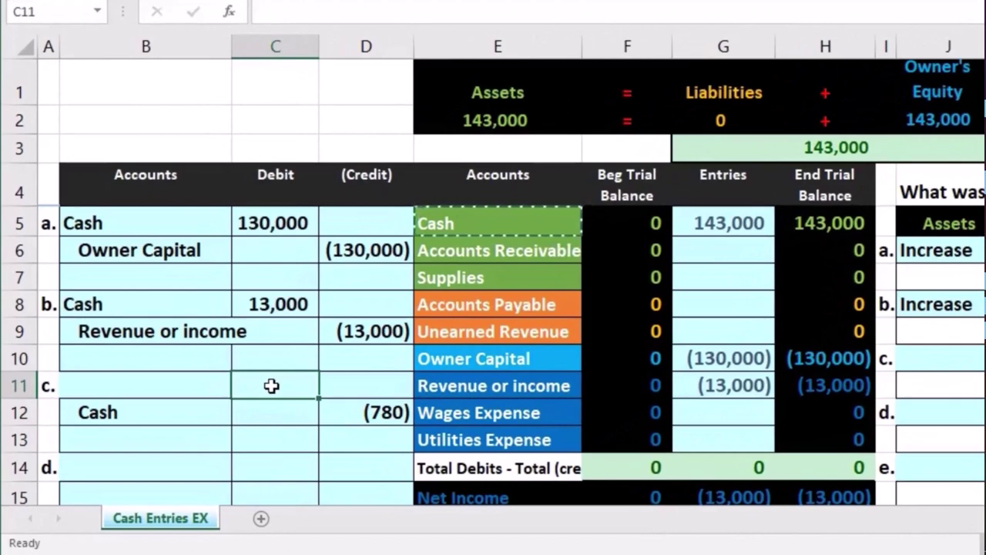
type("780")
key("Return")
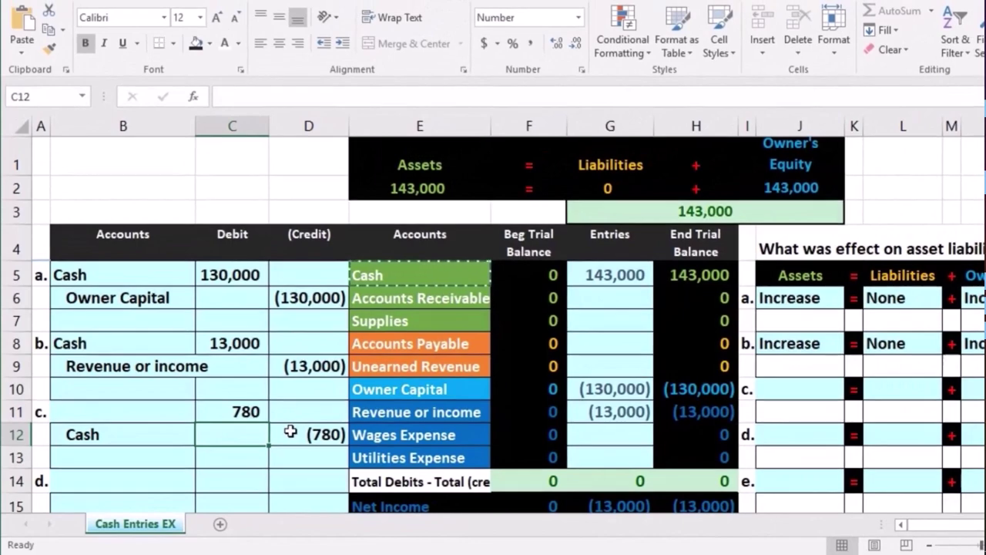
Copy the Wages Expense account name from E12 and paste it as values into B11 as entry c's debit account.
scroll(290, 432, "down", 3)
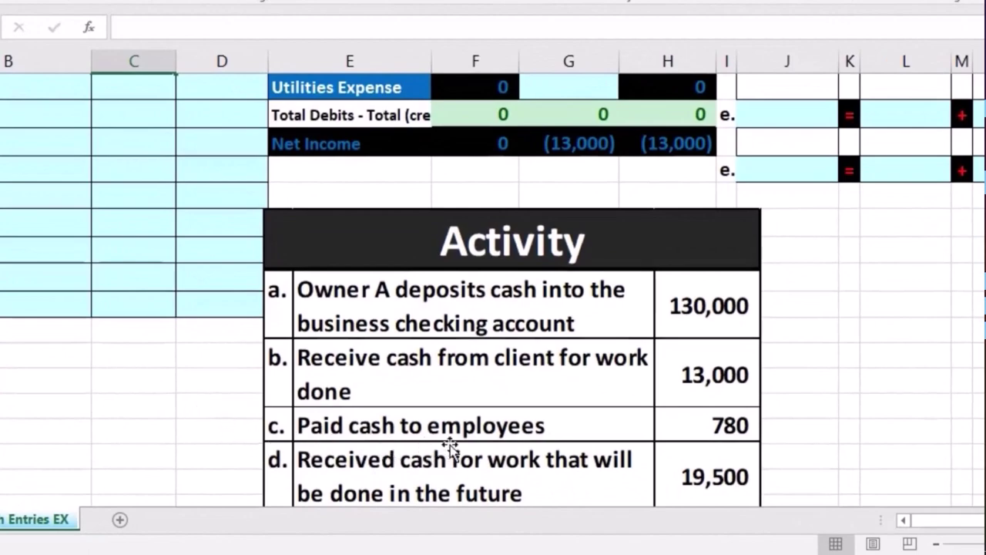
scroll(179, 396, "up", 3)
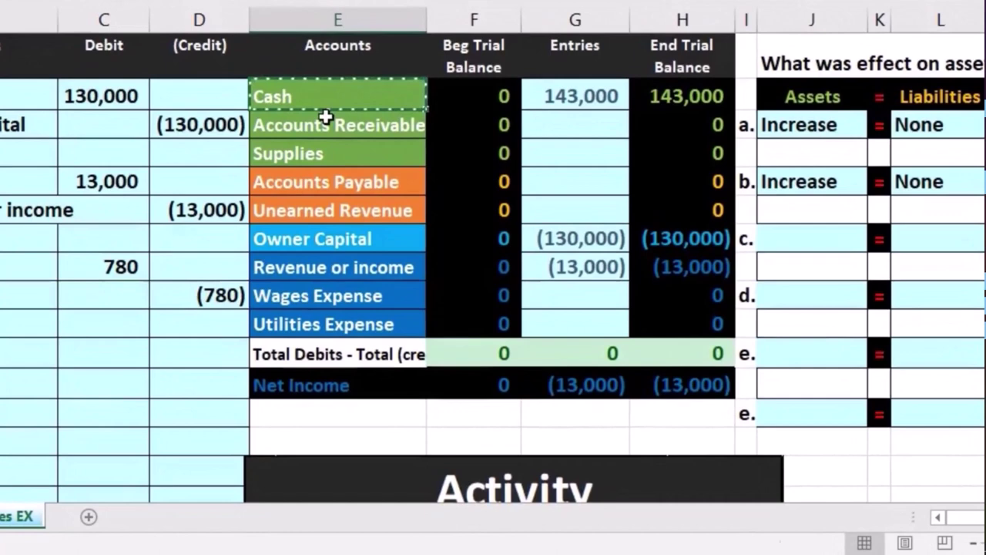
left_click_drag(337, 133, 333, 319)
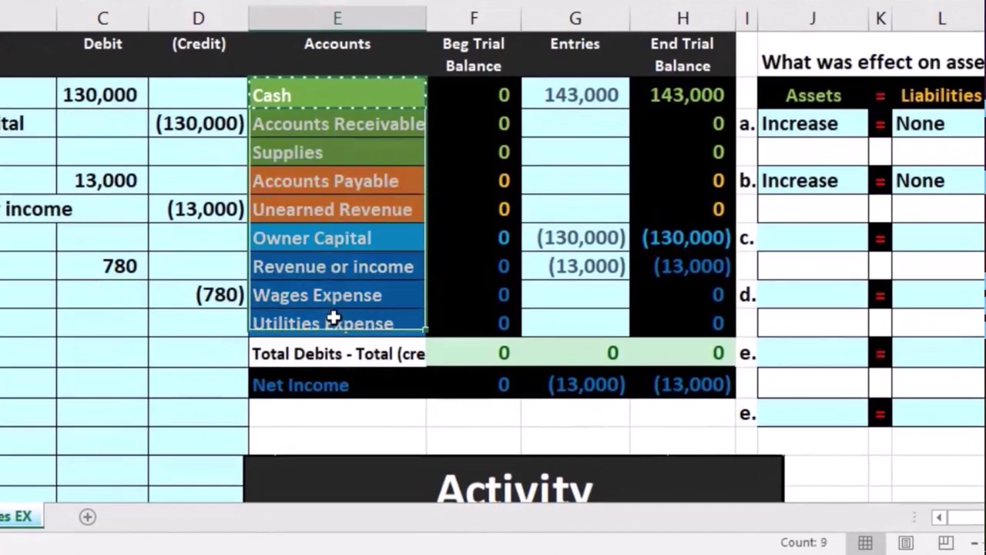
left_click(381, 303)
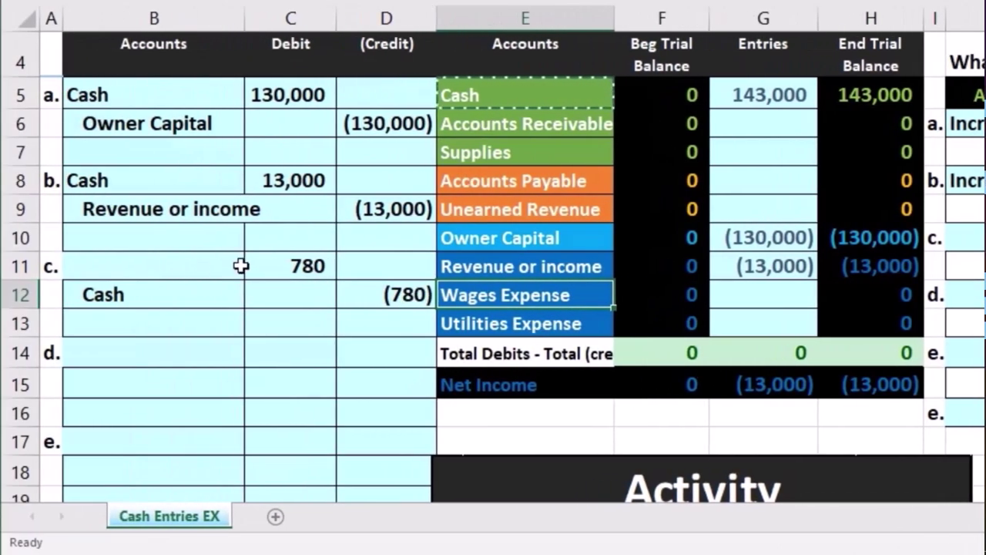
right_click(463, 294)
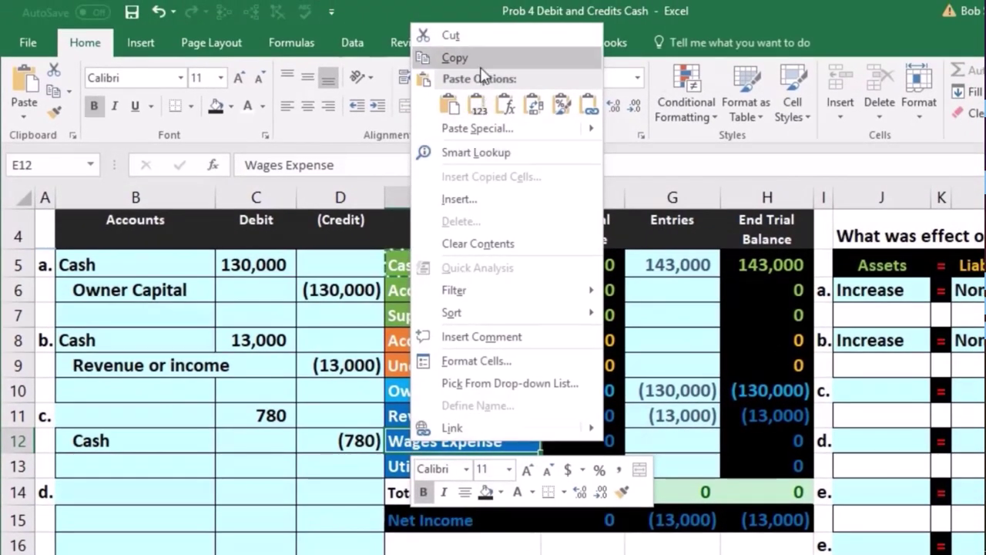
left_click(454, 58)
left_click(144, 413)
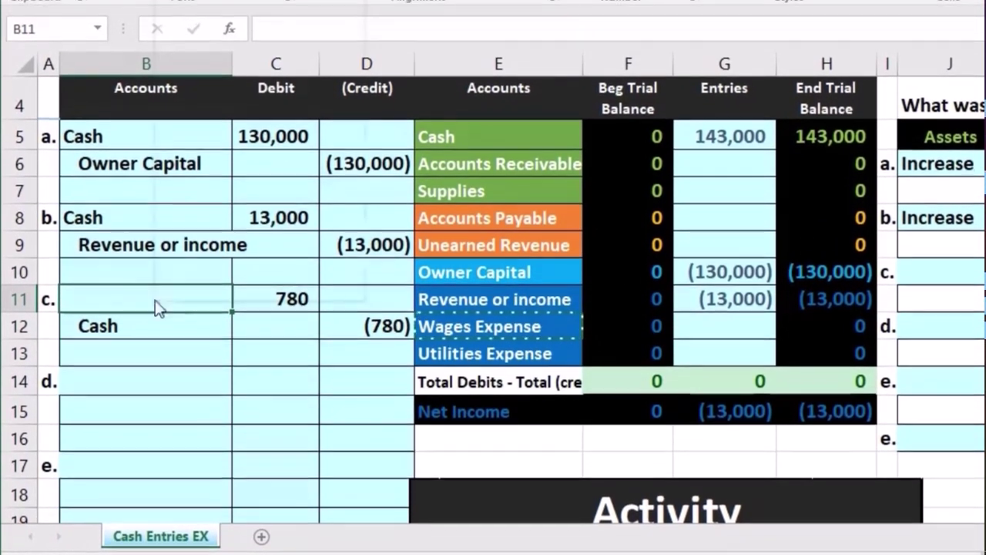
right_click(155, 282)
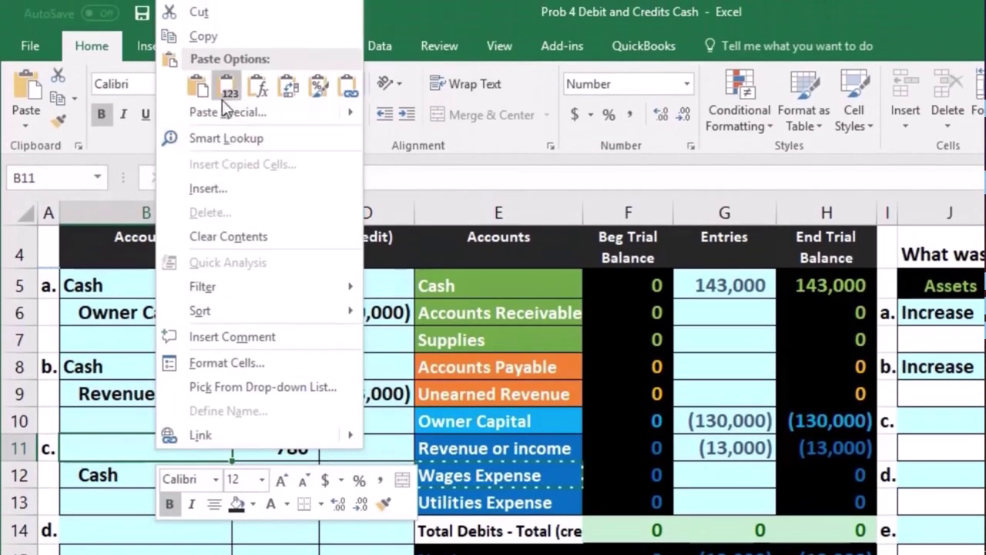
left_click(222, 94)
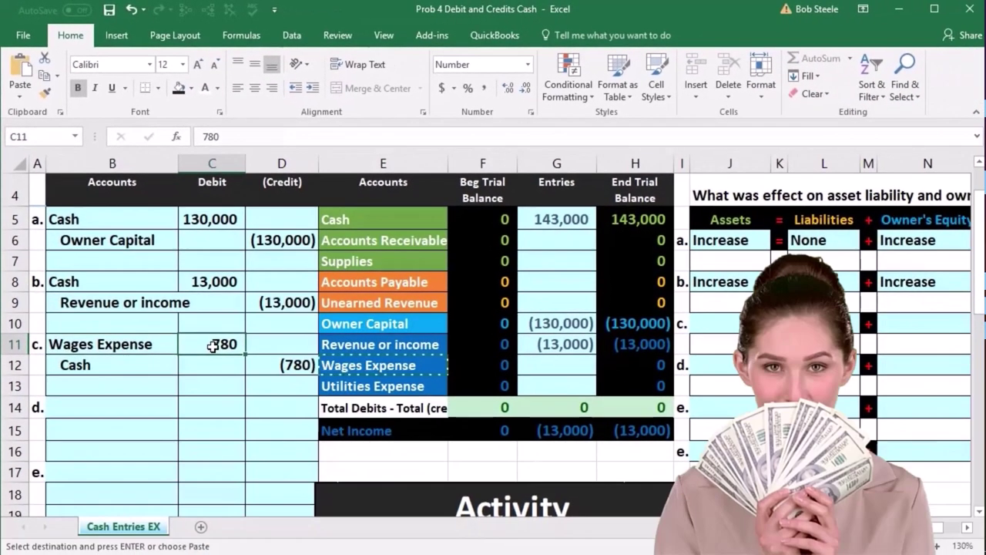
Review entry c's debit and credit lines against the revenue and expense rows of the trial balance.
left_click(282, 368)
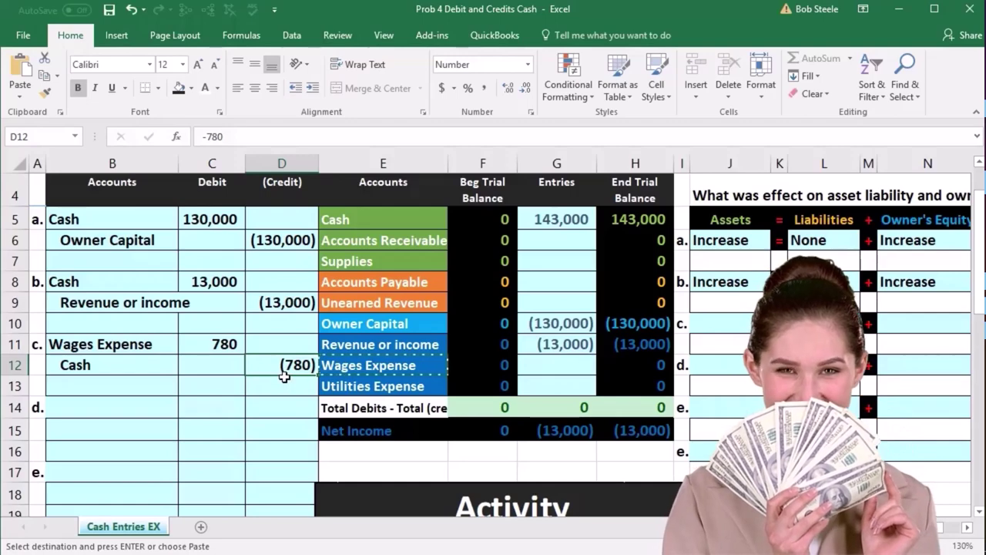
left_click(202, 349)
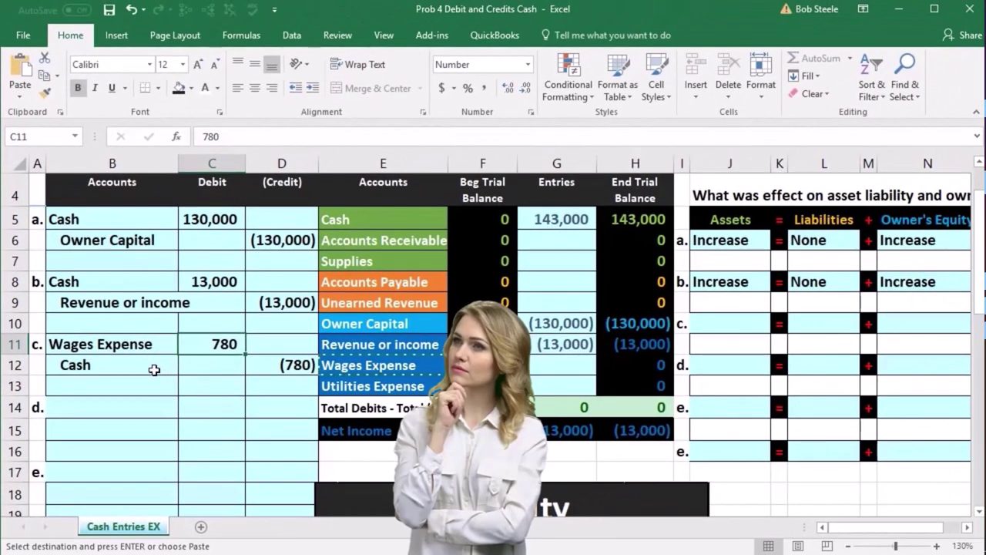
left_click_drag(154, 370, 260, 374)
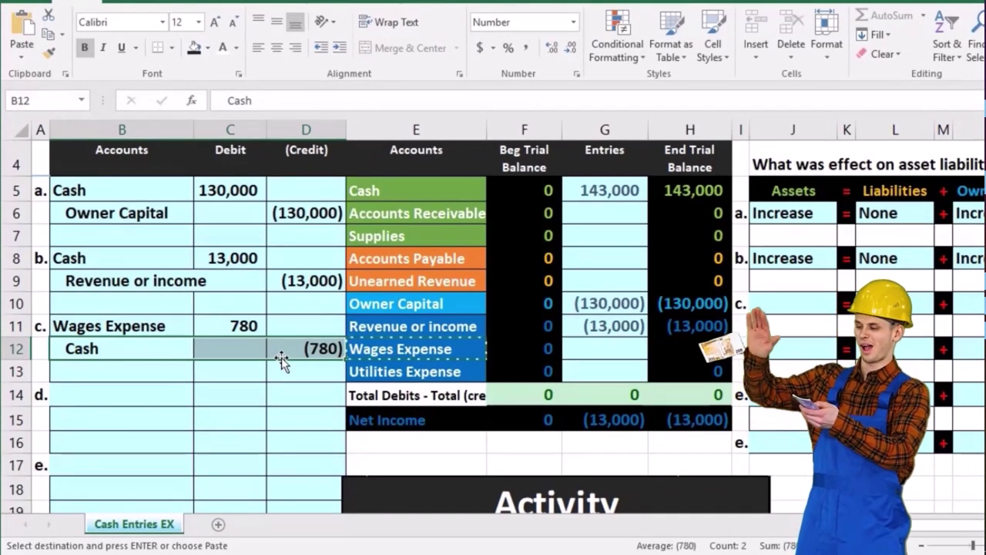
left_click(404, 329)
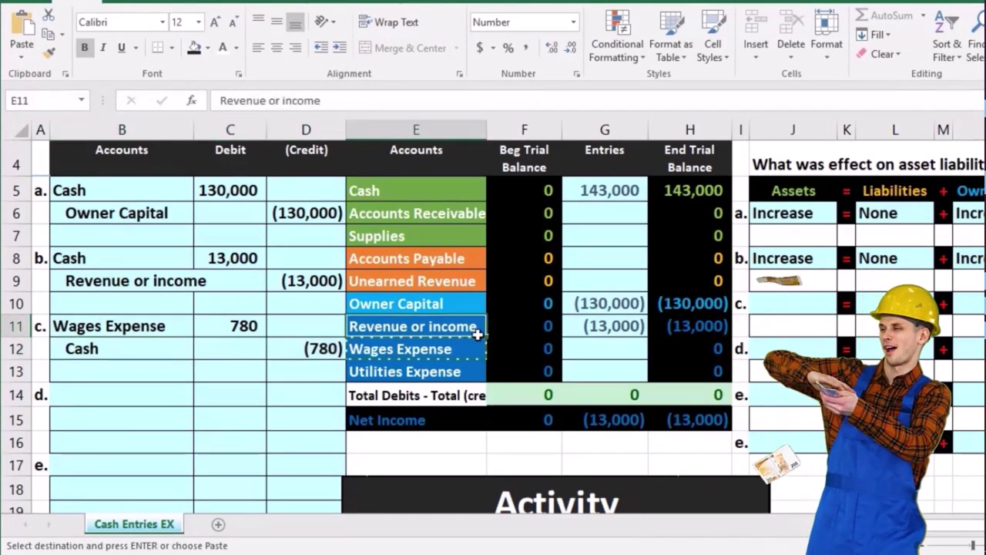
left_click_drag(477, 334, 672, 360)
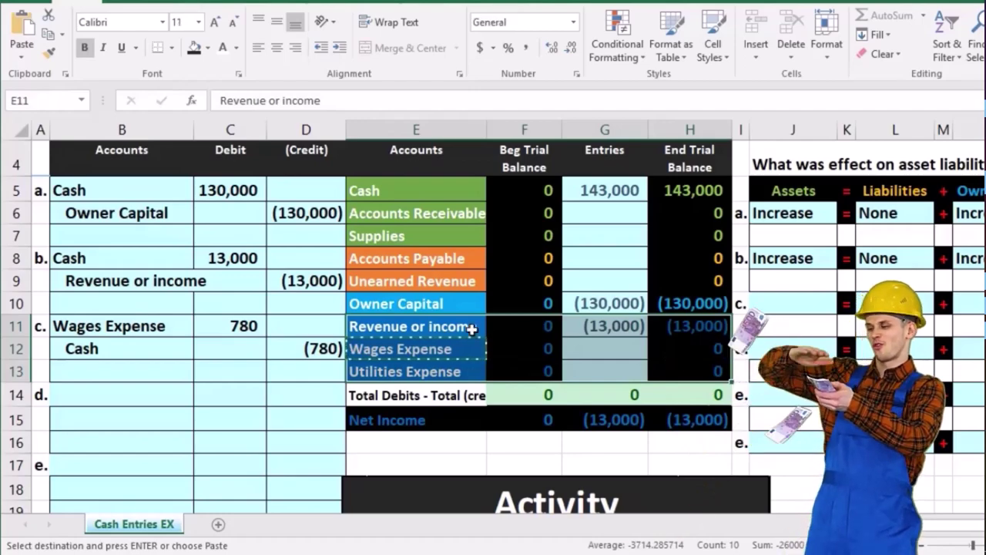
left_click_drag(471, 329, 662, 334)
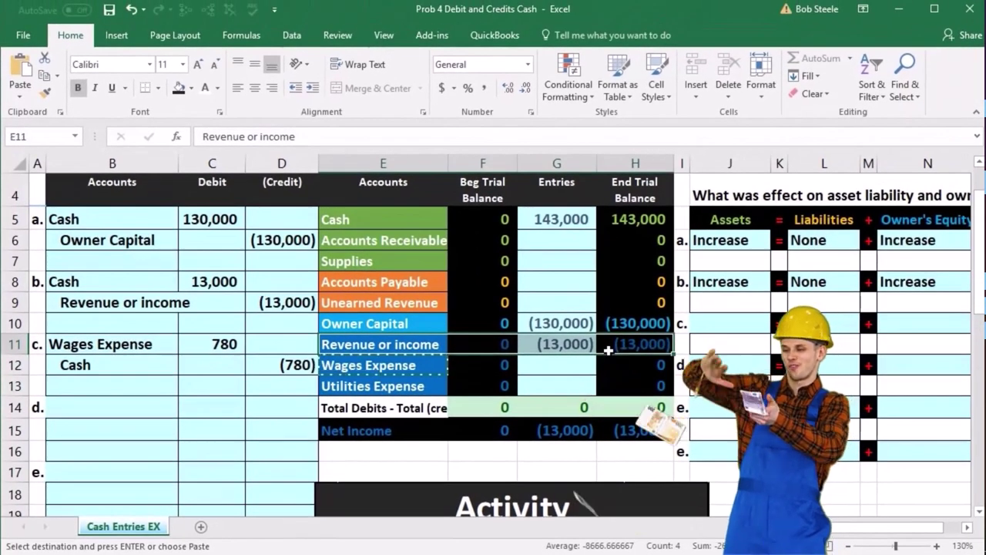
left_click_drag(432, 365, 617, 386)
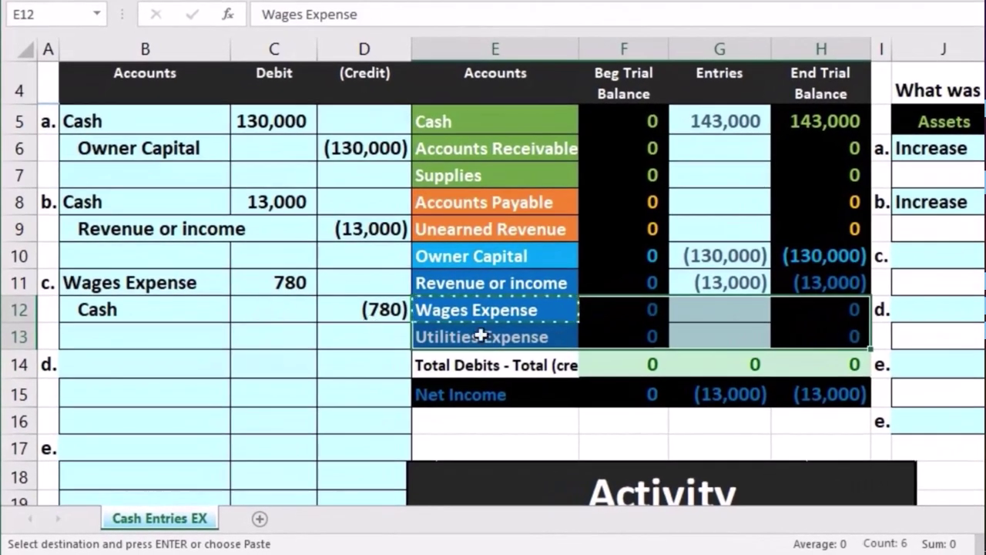
left_click_drag(499, 318, 588, 332)
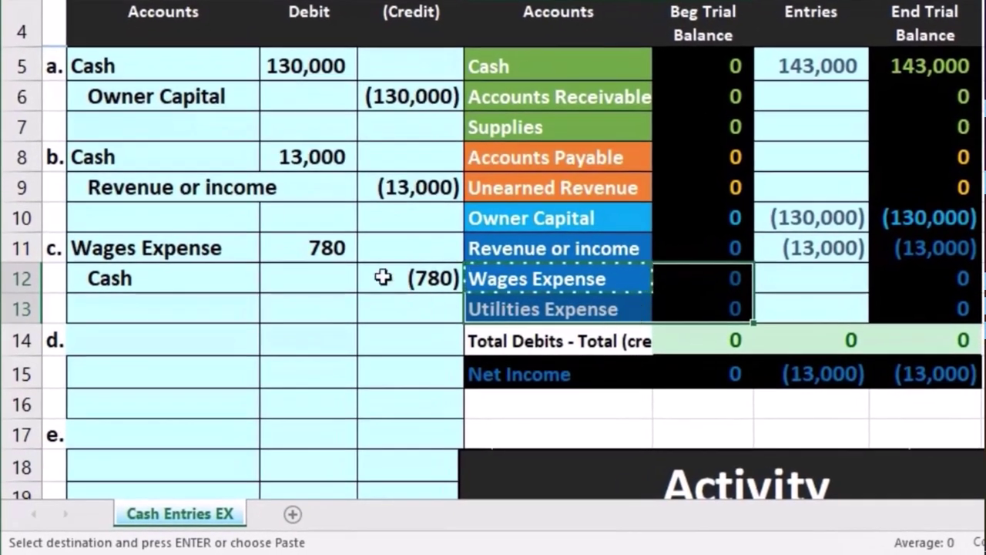
left_click(294, 247)
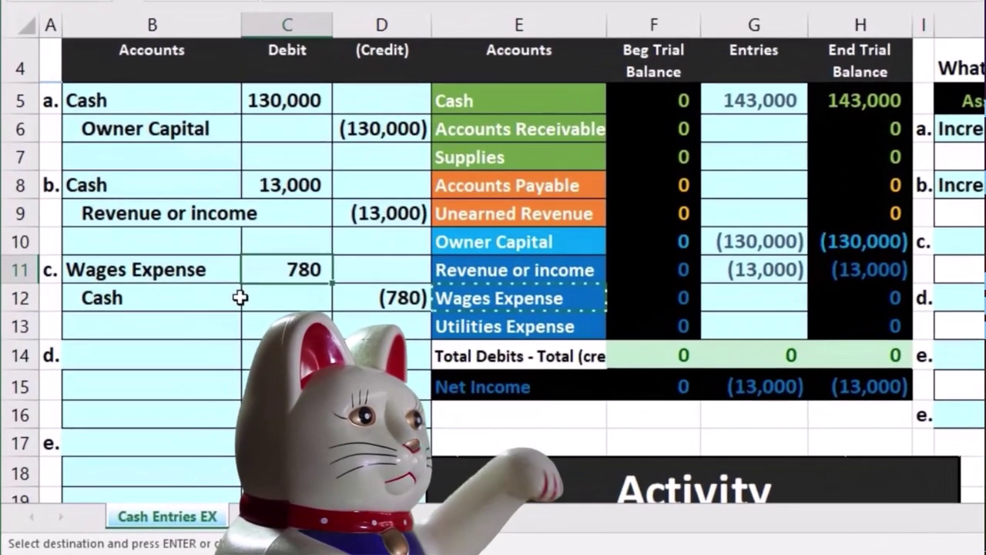
Post entry c's Wages Expense debit with =C11 in G12, and check the ending revenue, wages and net income balances.
left_click_drag(198, 271, 288, 269)
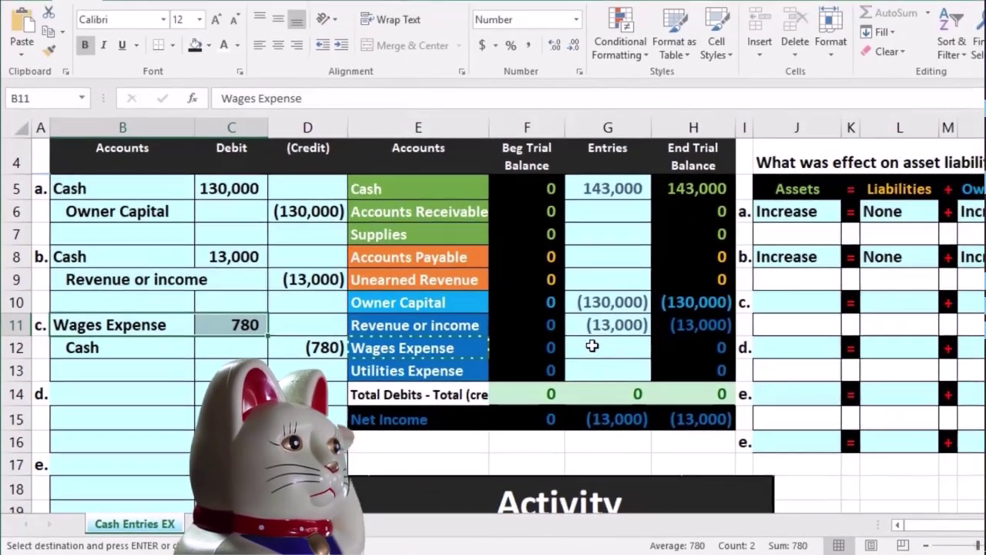
left_click(688, 312)
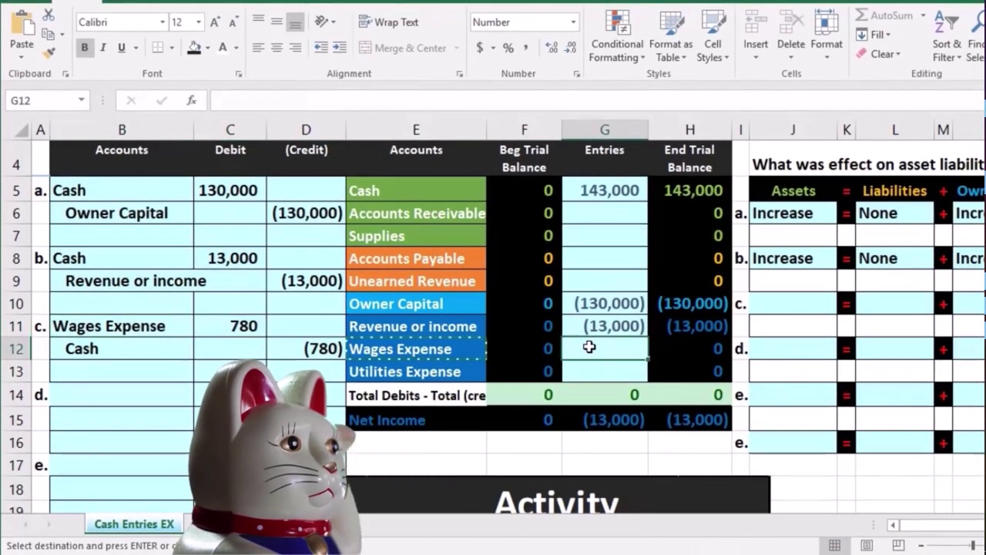
type("=")
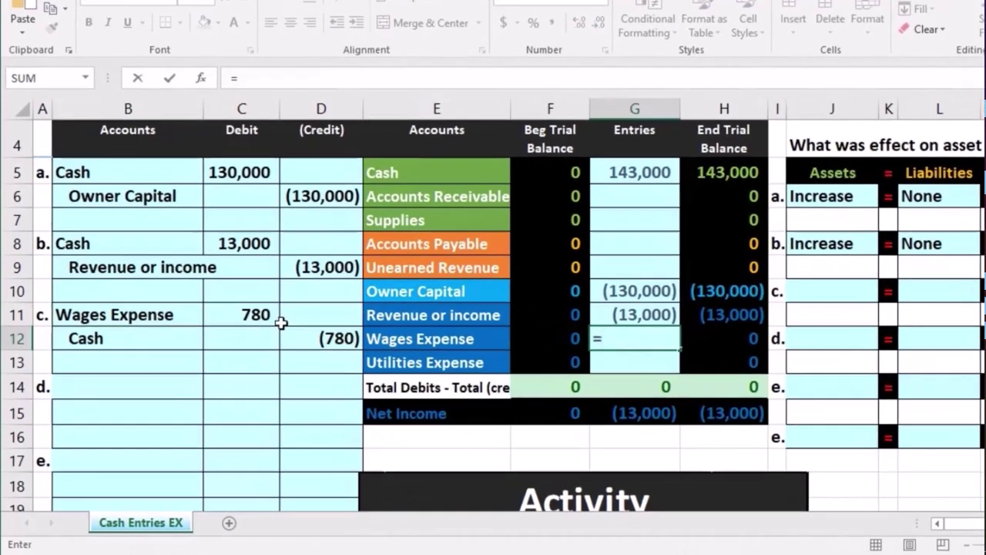
left_click(247, 326)
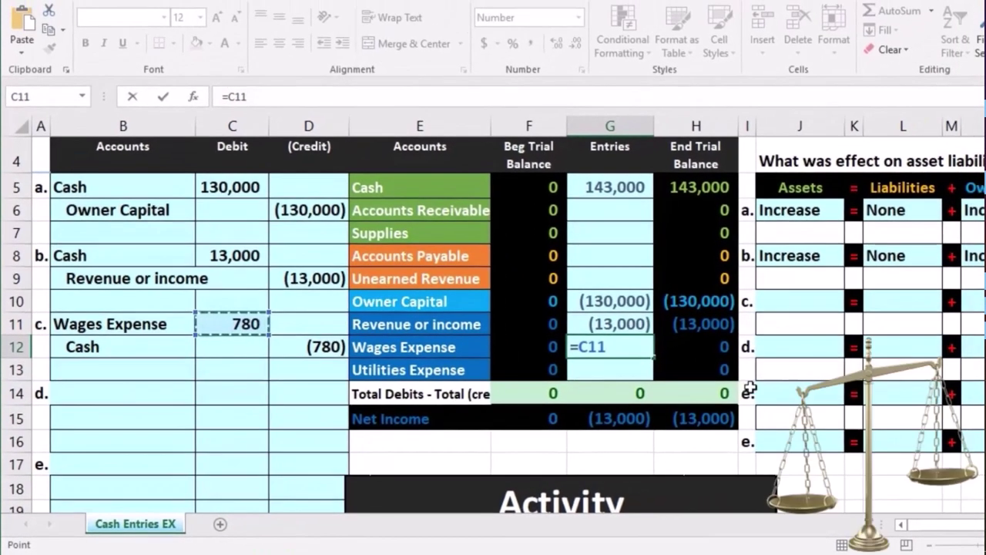
key("Return")
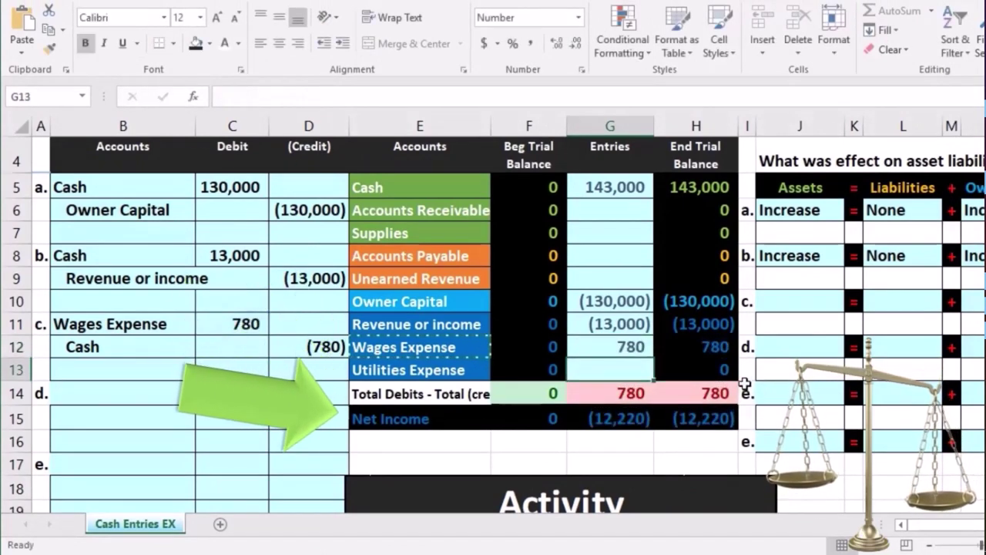
left_click(710, 347)
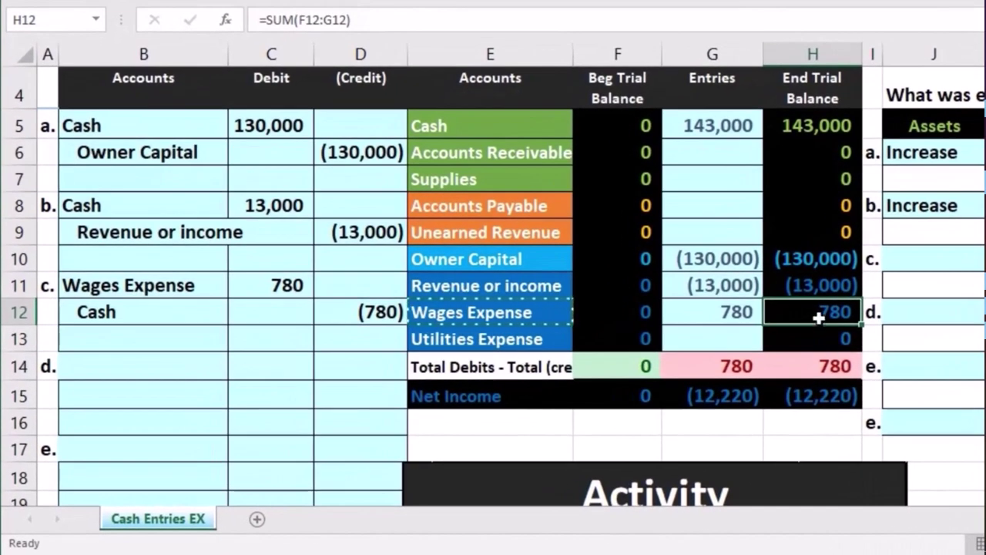
left_click(811, 289)
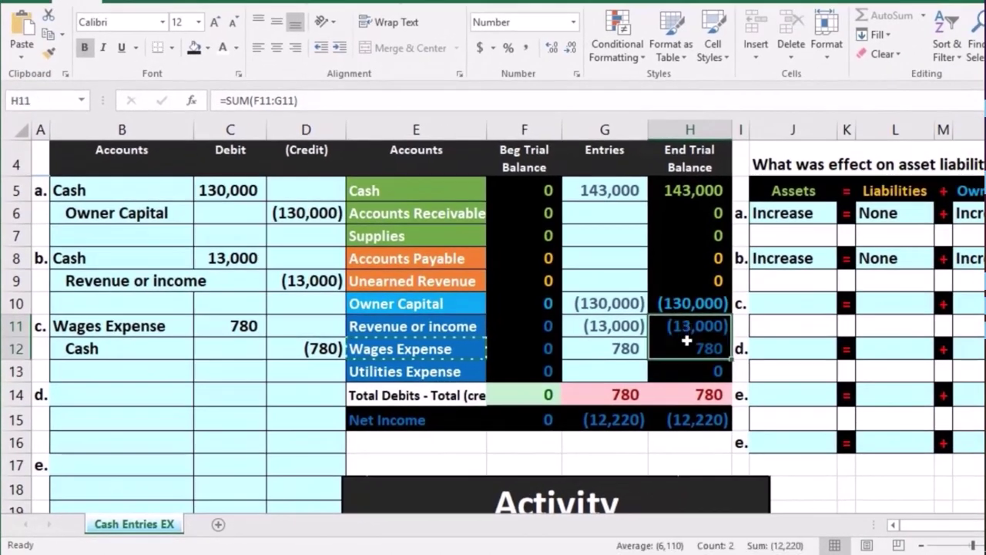
left_click(686, 417)
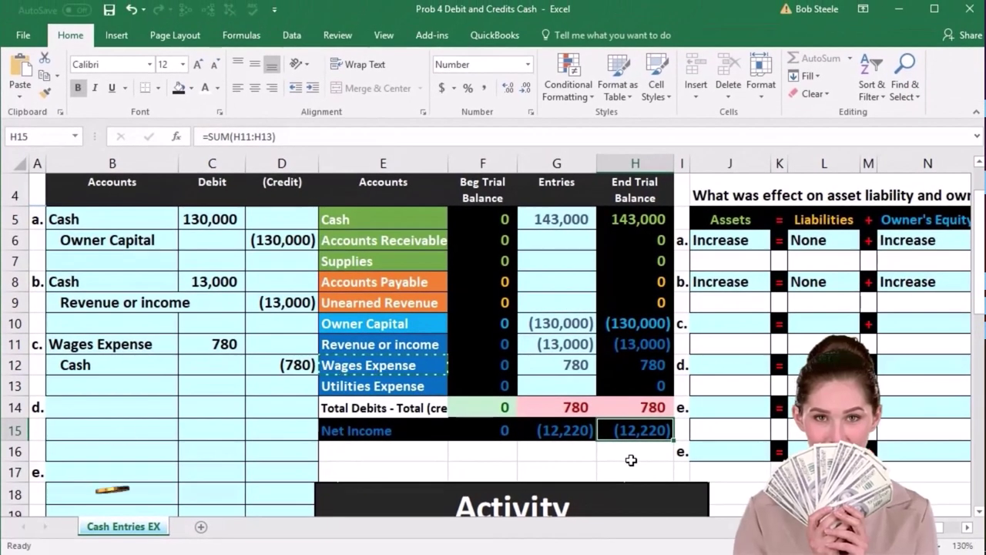
left_click(634, 342)
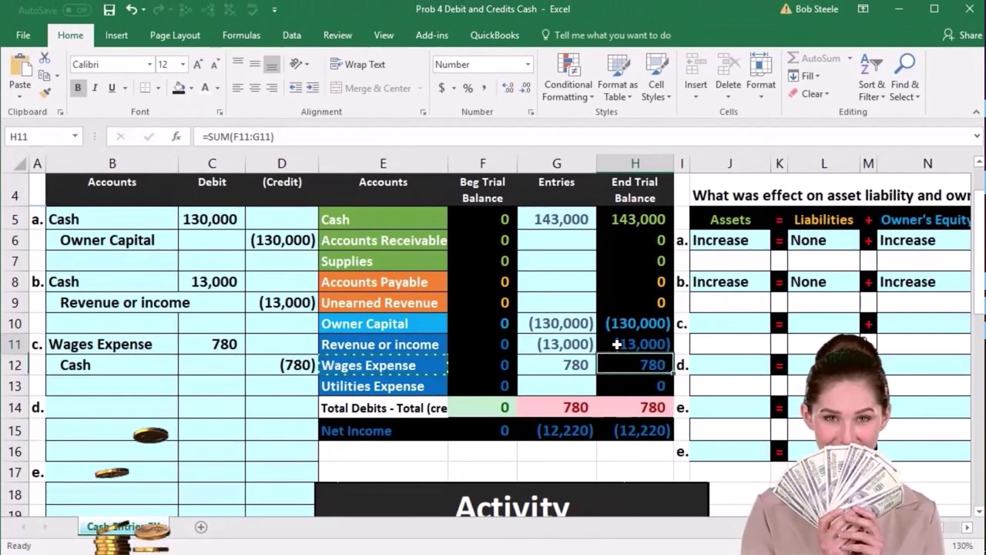
left_click_drag(616, 344, 616, 357)
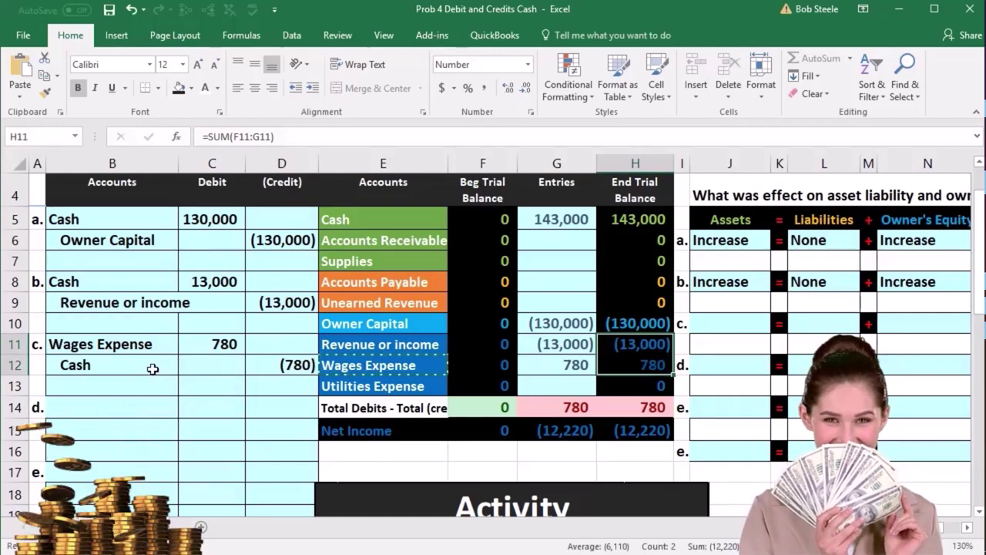
Post entry c's Cash credit by extending the G5 formula to =C5+C8+D12, and check the ending trial balance total.
left_click_drag(148, 365, 270, 362)
left_click(384, 219)
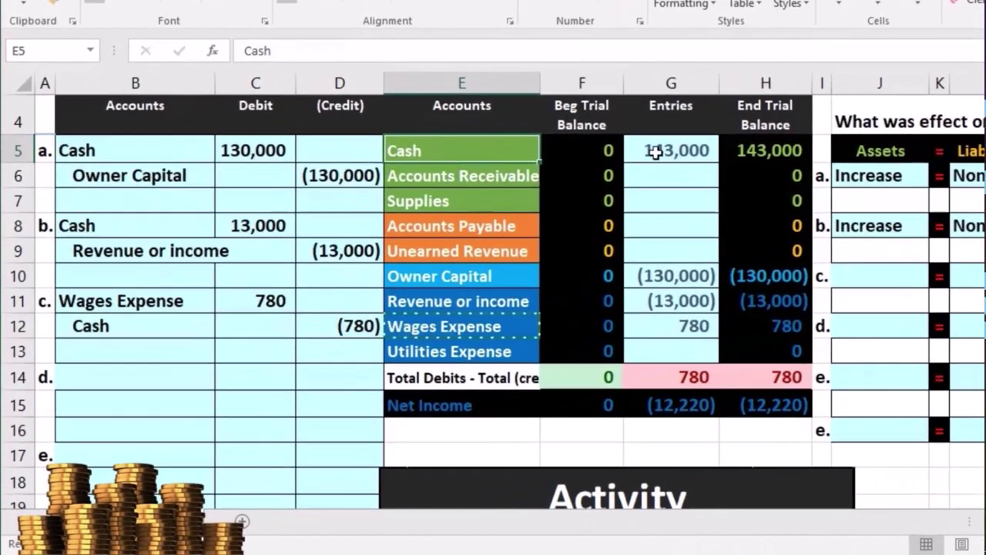
left_click(564, 206)
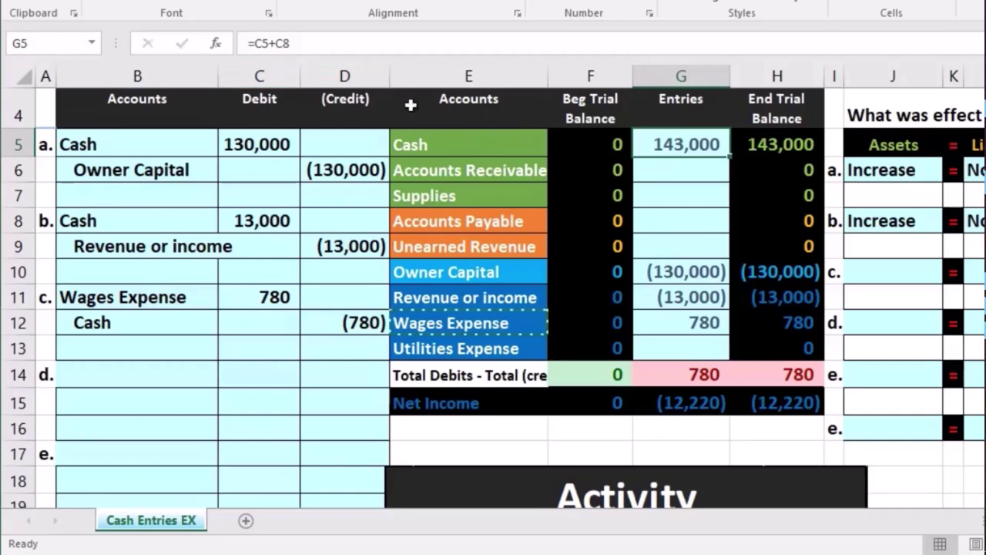
double_click(682, 147)
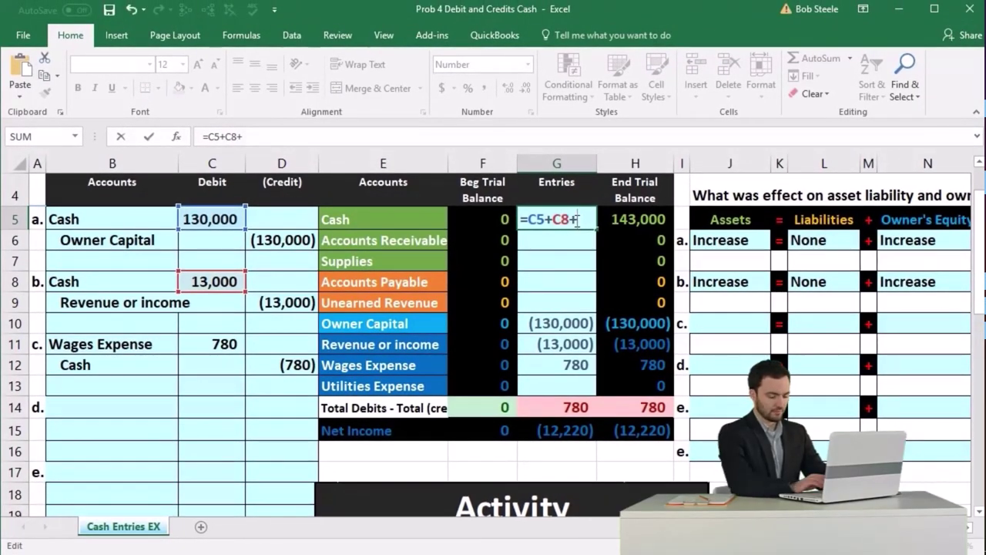
left_click(289, 363)
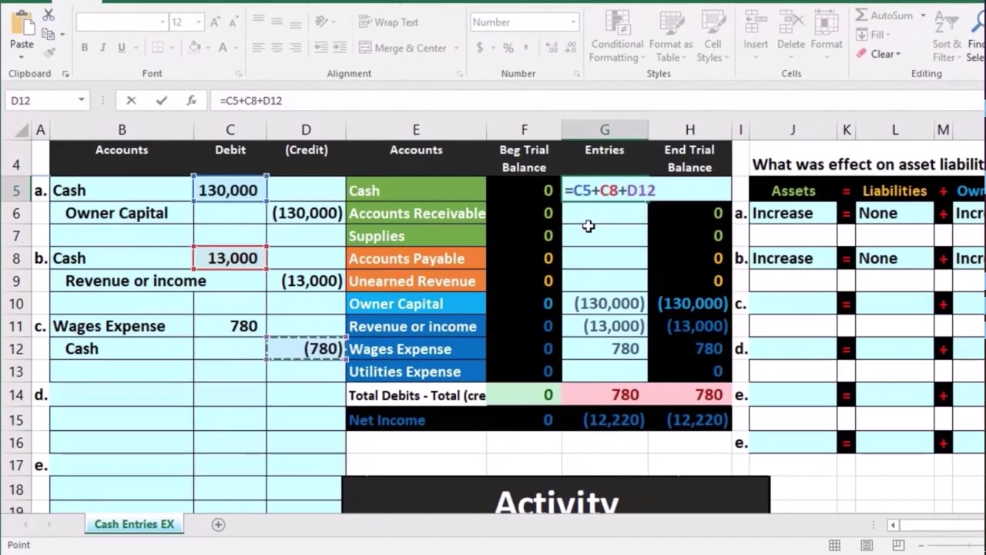
key("Return")
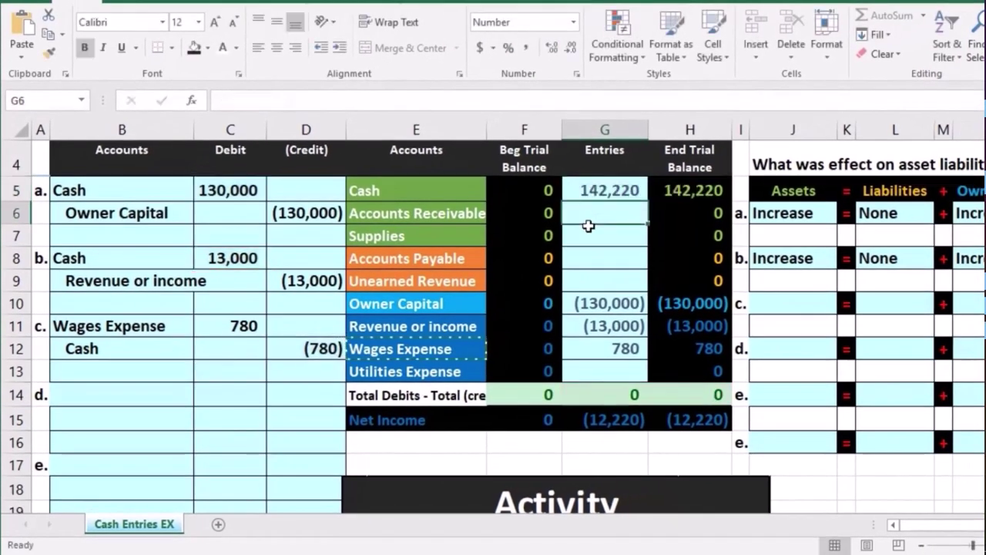
left_click(698, 191)
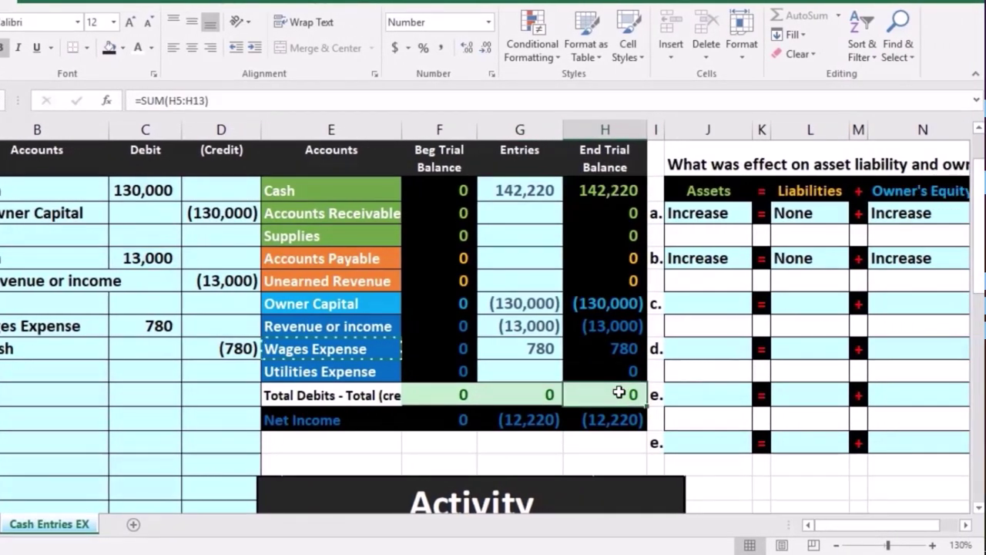
Check entry c's Cash credit line and set its effect on Assets to Decrease in J10.
left_click(193, 423)
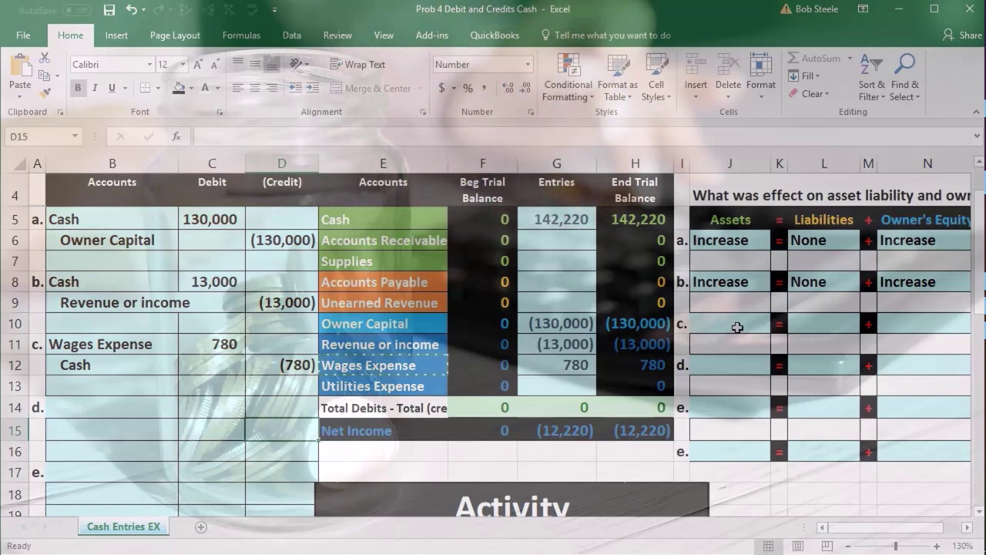
left_click(738, 328)
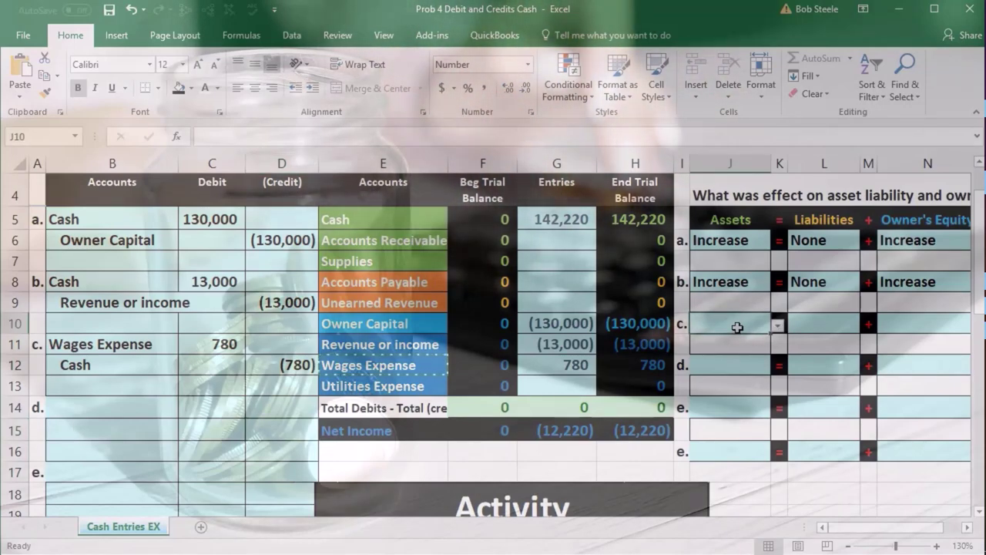
left_click_drag(115, 366, 262, 368)
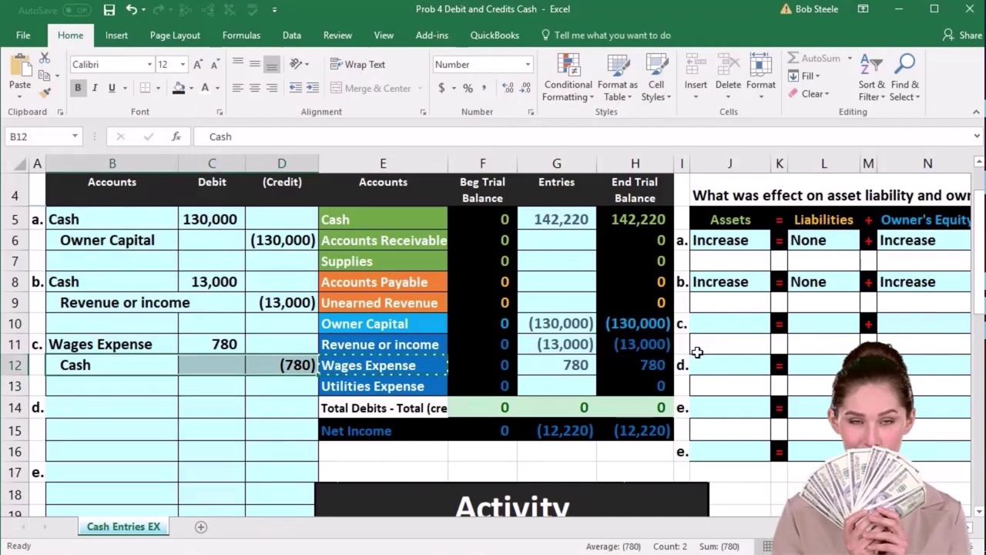
left_click(766, 329)
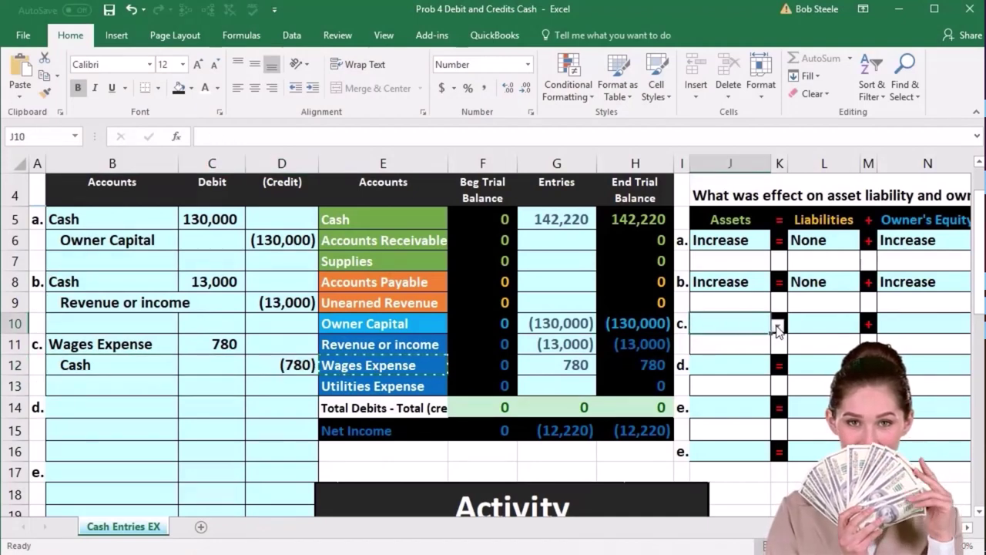
left_click(778, 325)
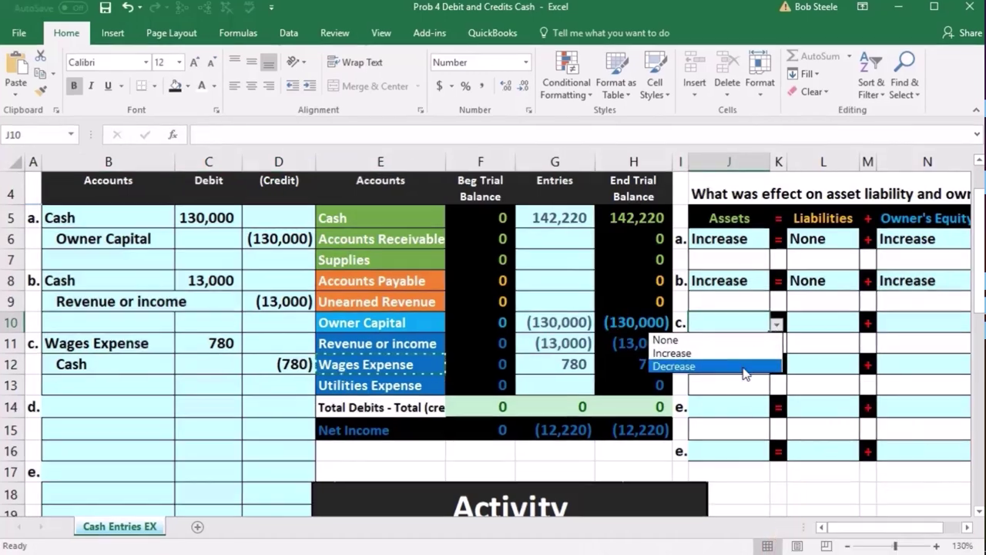
left_click(745, 373)
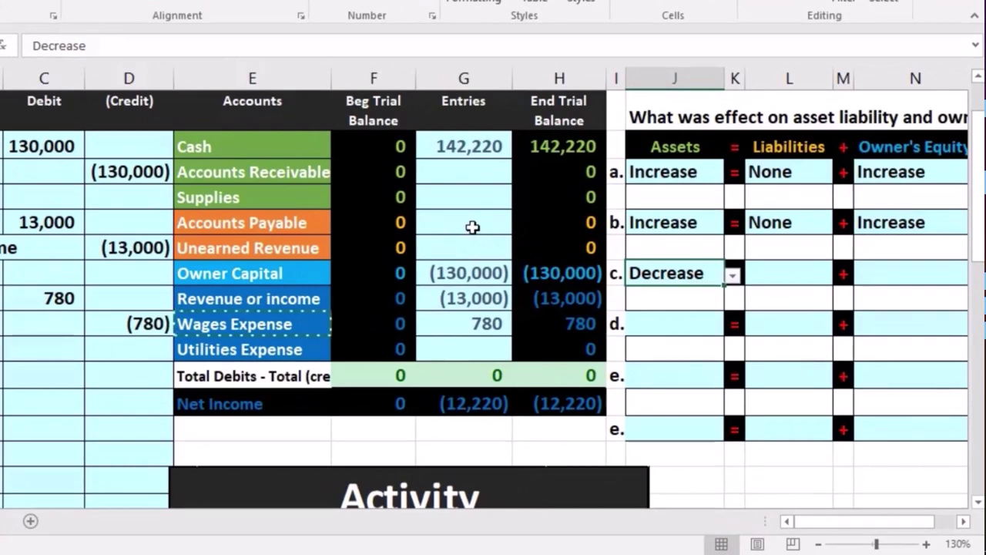
Set entry c's effect on Liabilities to None in L10.
left_click(799, 279)
left_click(840, 277)
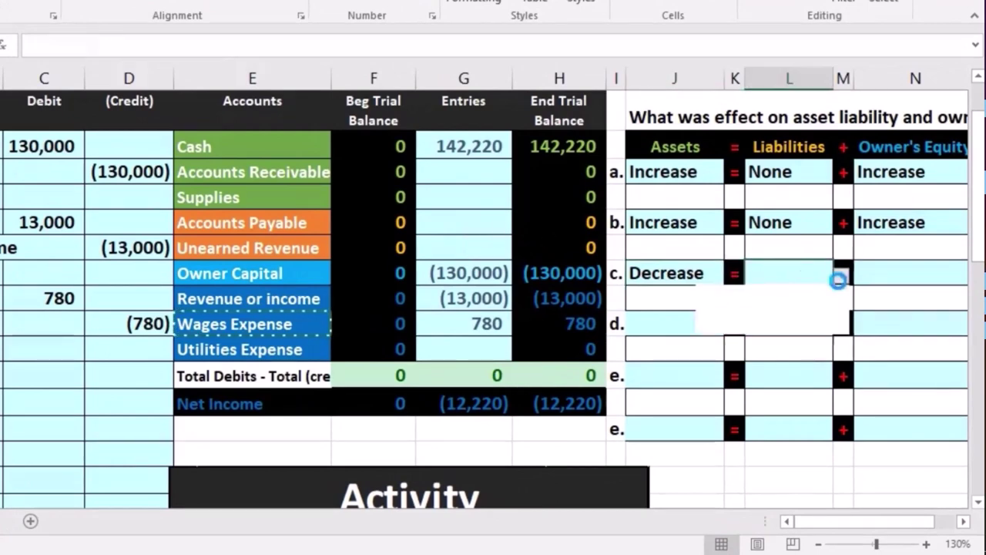
left_click(830, 298)
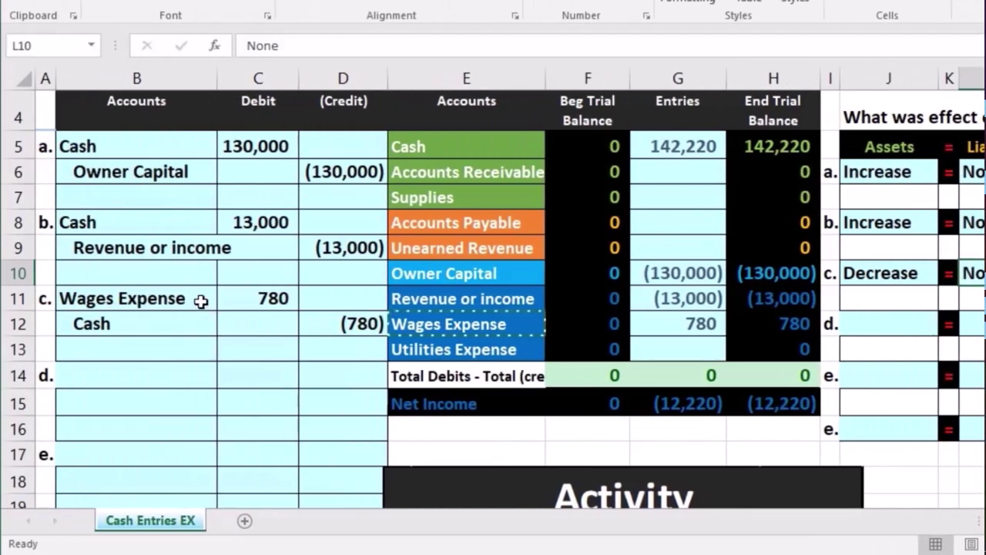
Check entry c's Wages Expense debit line and set its effect on Owner's Equity to Decrease in N10.
left_click_drag(201, 301, 245, 306)
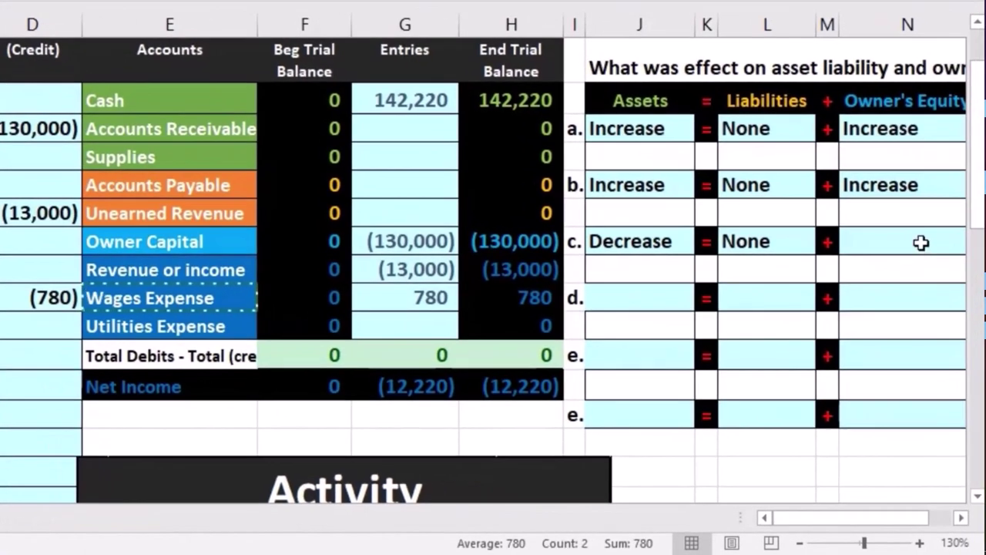
left_click(947, 249)
left_click(961, 518)
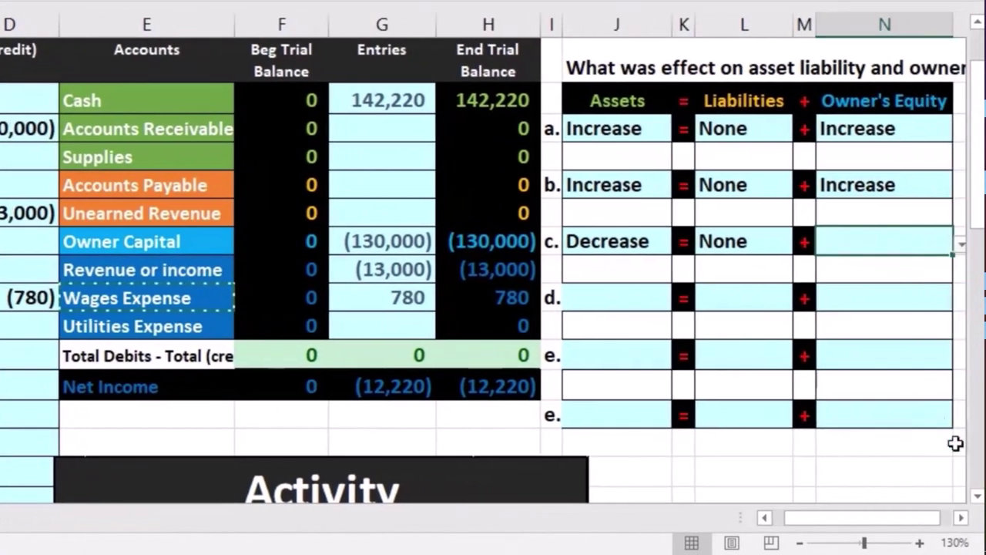
left_click(963, 246)
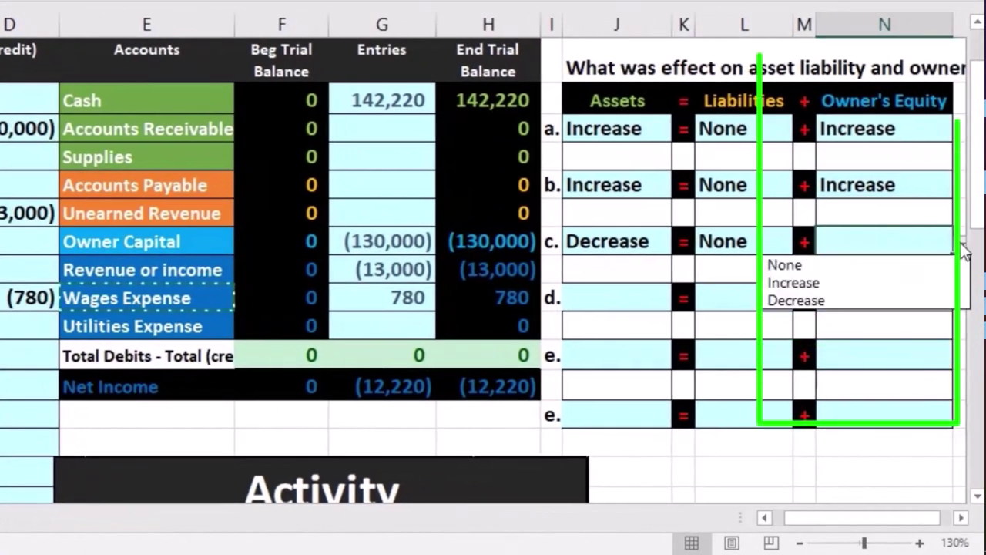
left_click(940, 301)
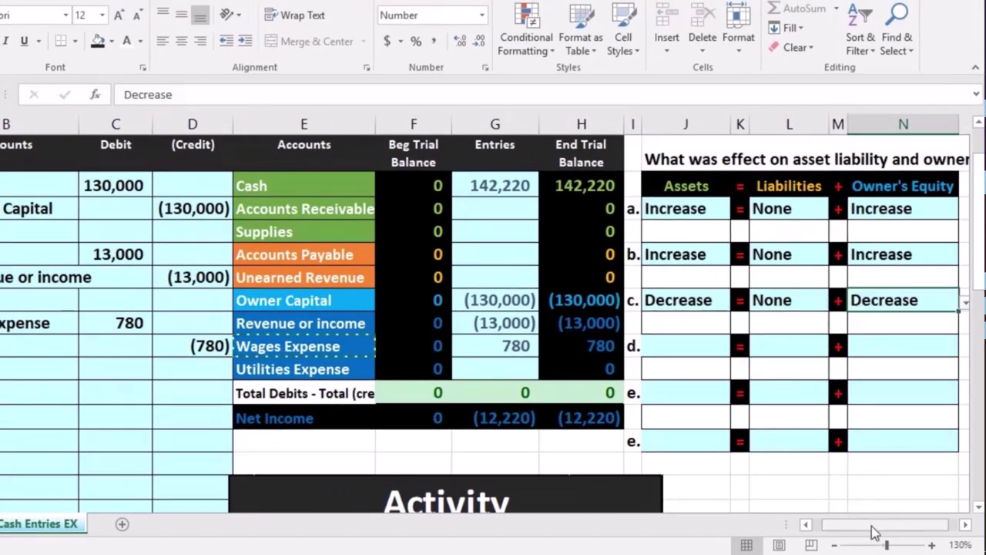
Read transaction d in the Activity list and examine the Cash row of the trial balance for its effect.
left_click_drag(875, 532, 856, 531)
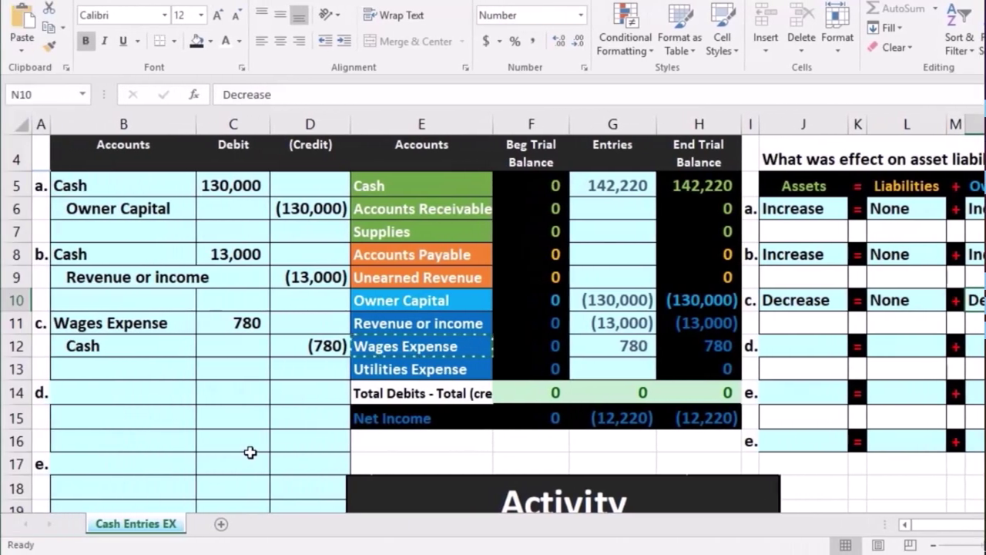
scroll(250, 452, "down", 5)
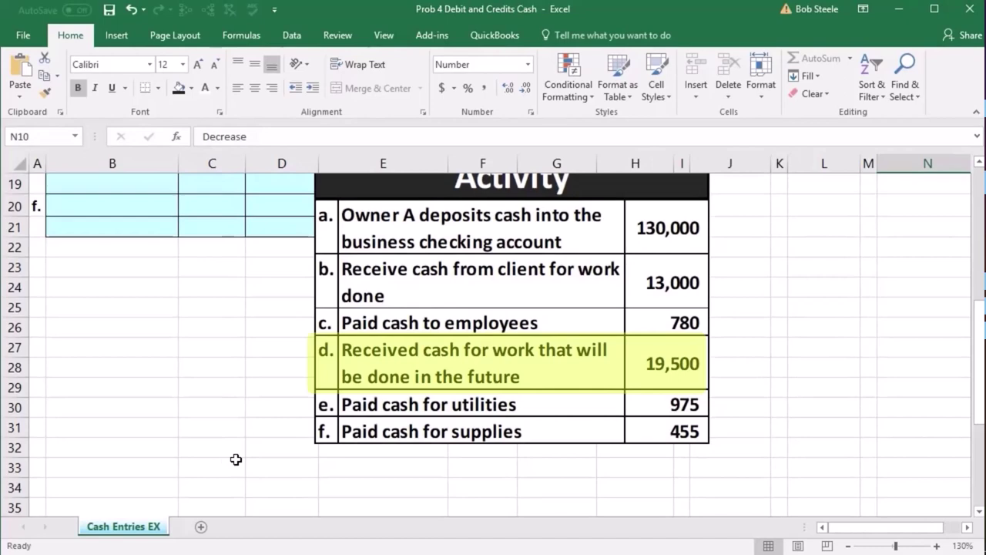
scroll(236, 460, "up", 6)
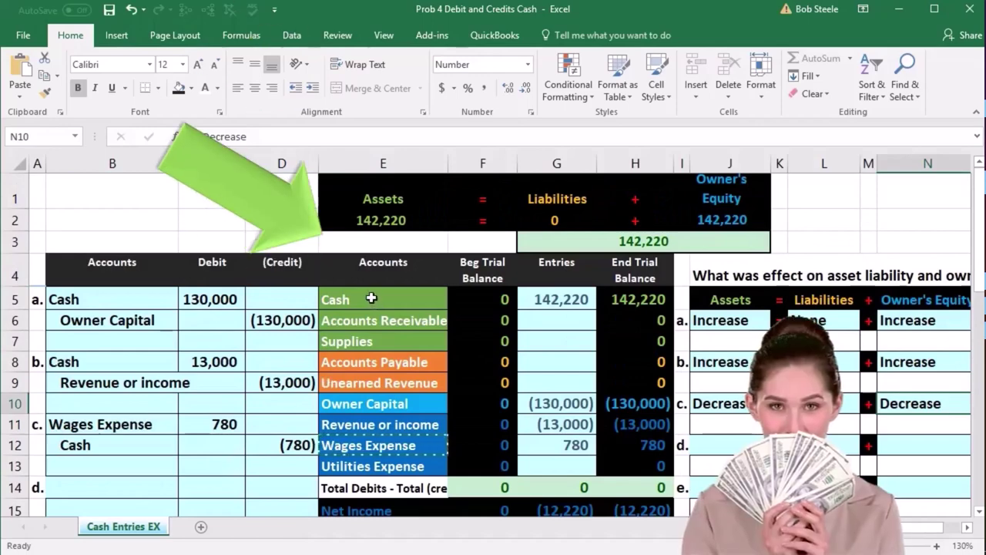
left_click_drag(373, 301, 616, 300)
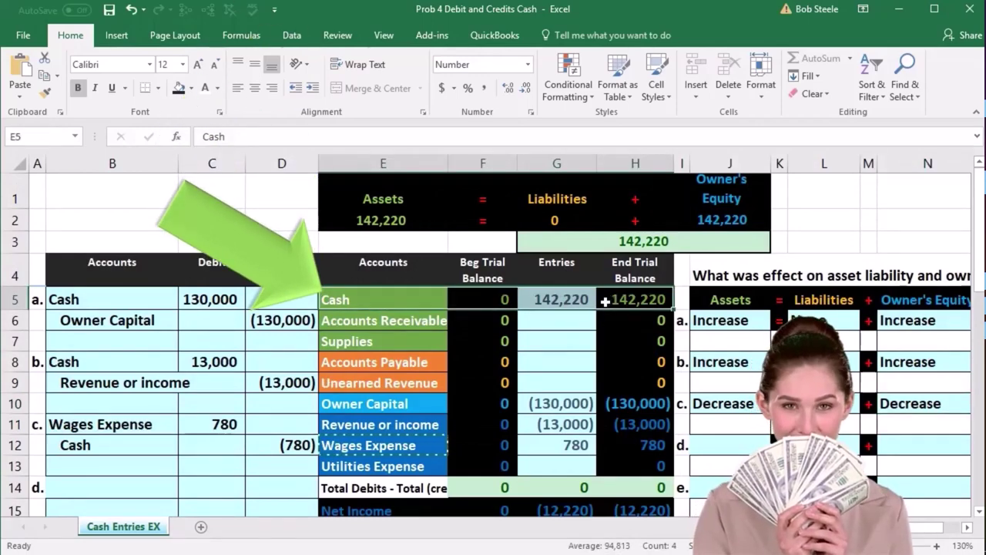
scroll(478, 410, "down", 5)
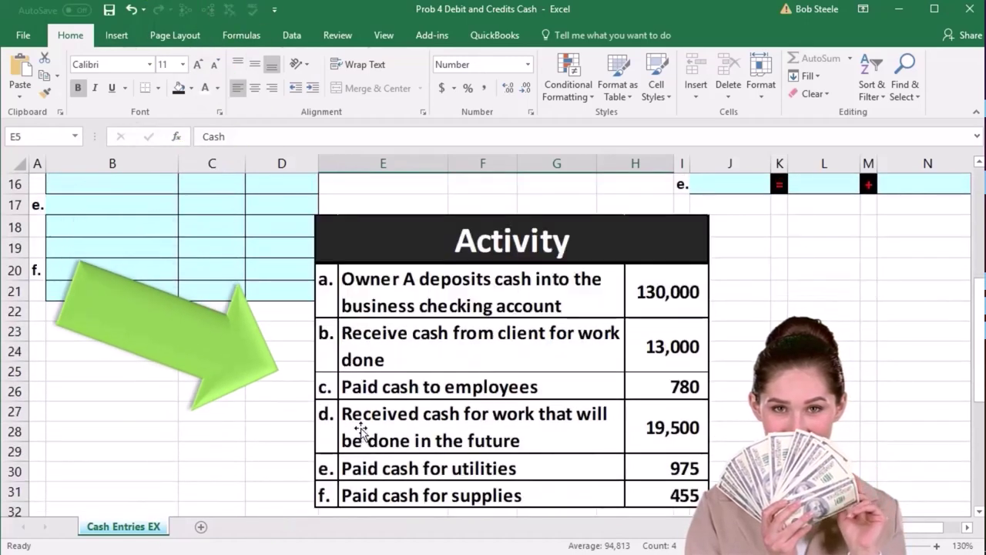
Copy the Cash account name from the trial balance and paste it as values into B14 for entry d.
scroll(362, 432, "up", 4)
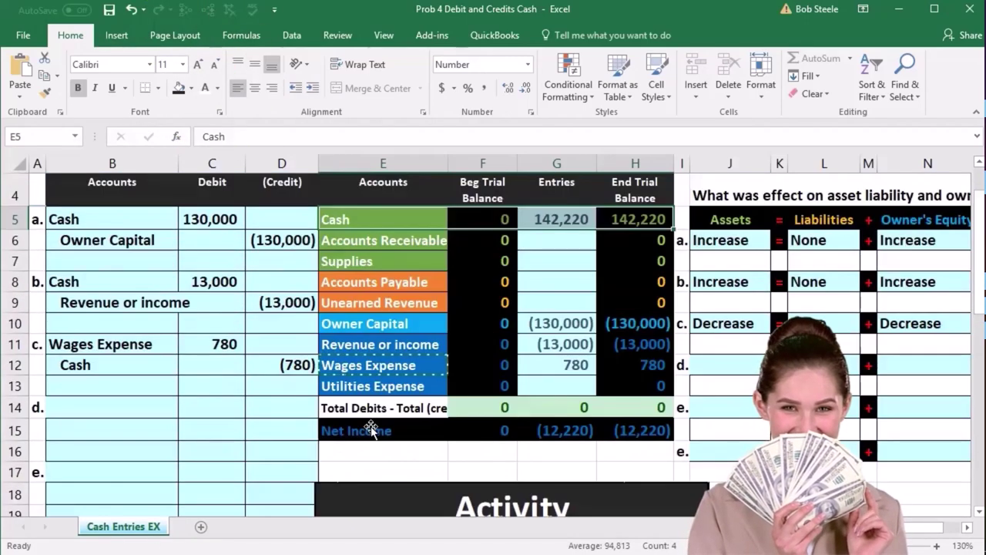
scroll(371, 430, "up", 1)
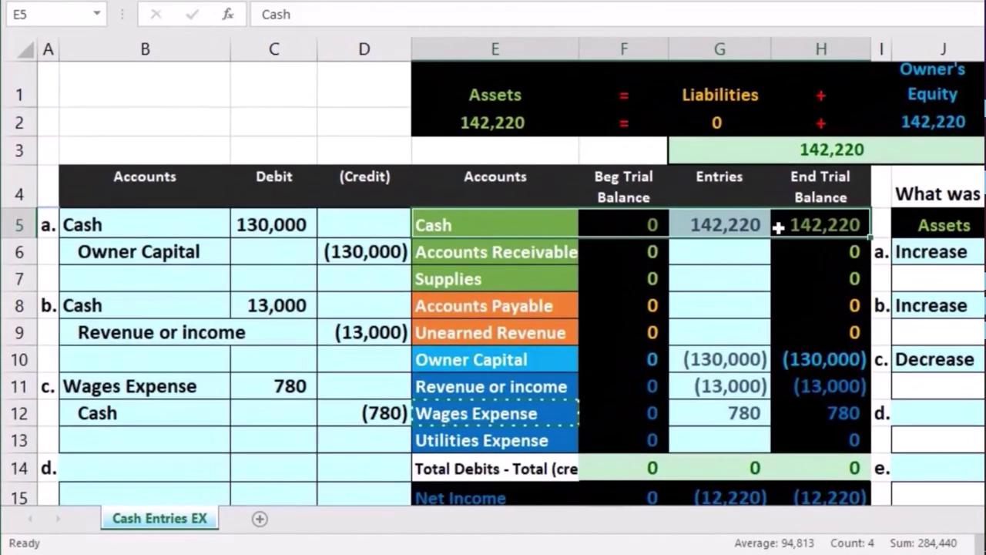
left_click(610, 303)
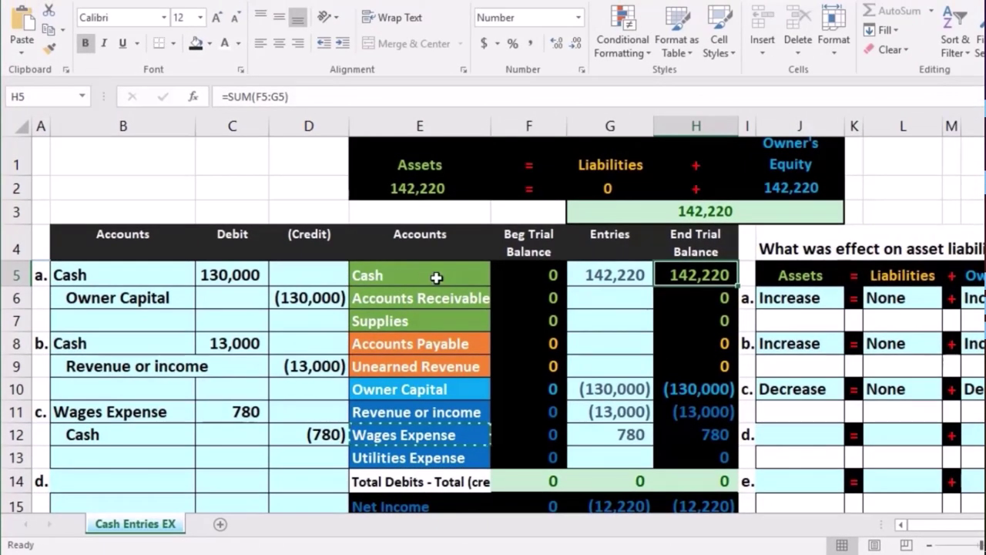
left_click(424, 275)
right_click(424, 275)
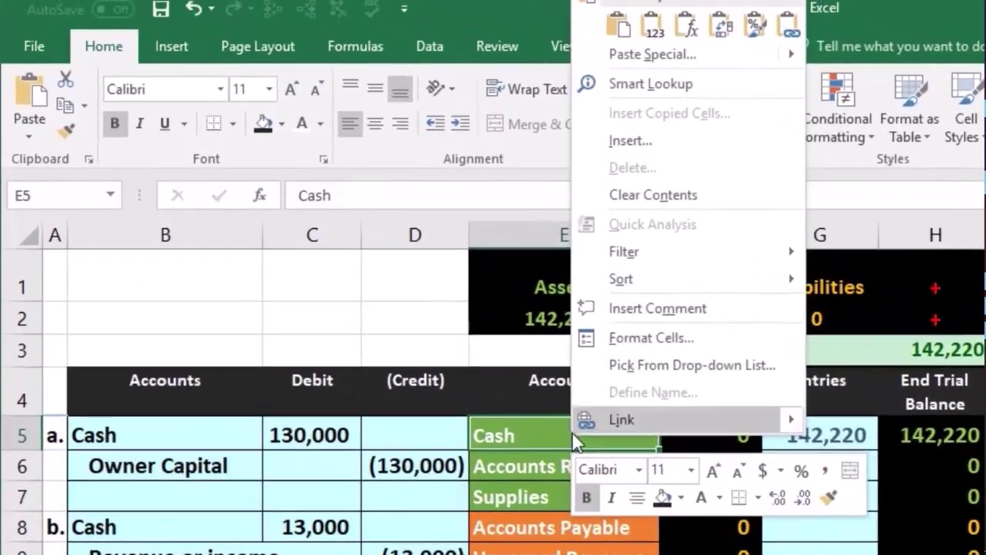
key("ctrl+c")
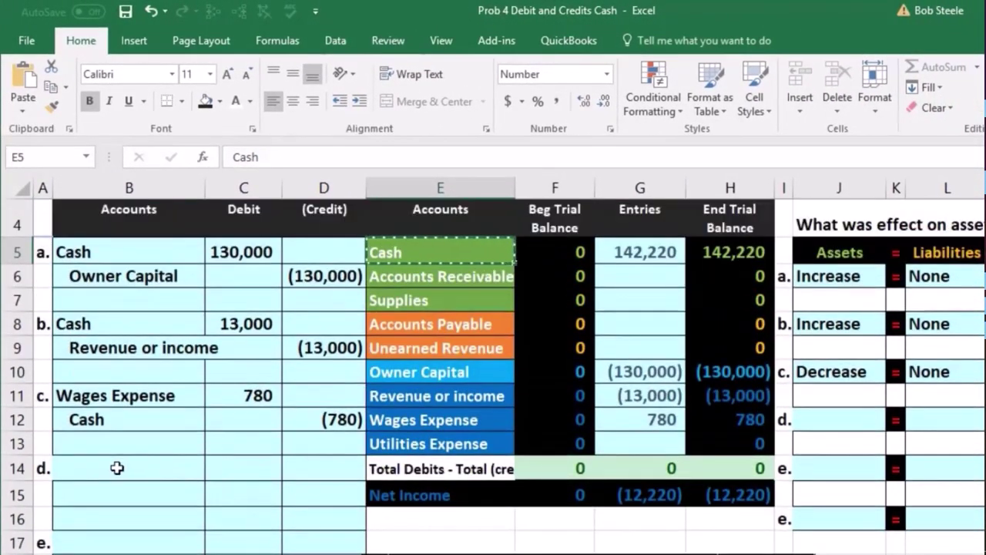
left_click(117, 468)
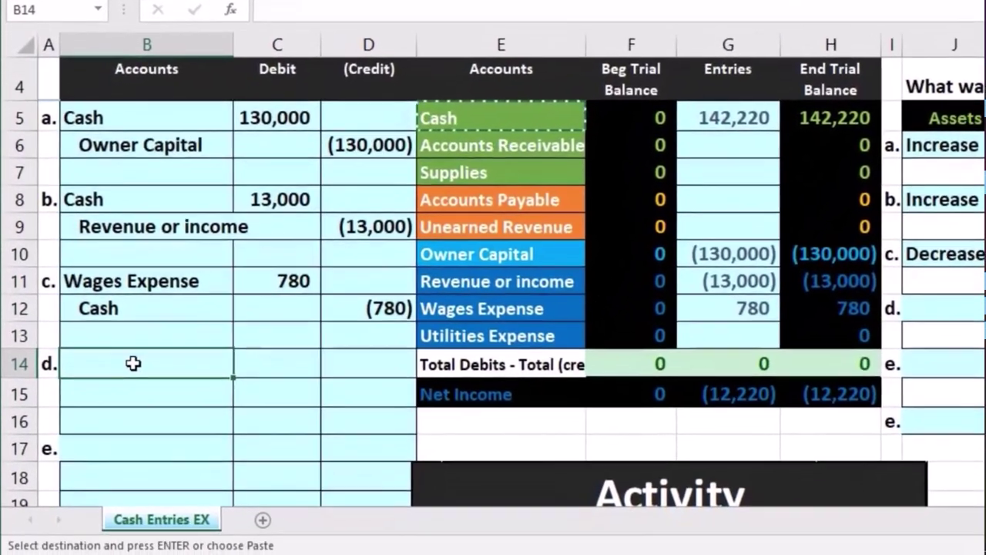
right_click(117, 468)
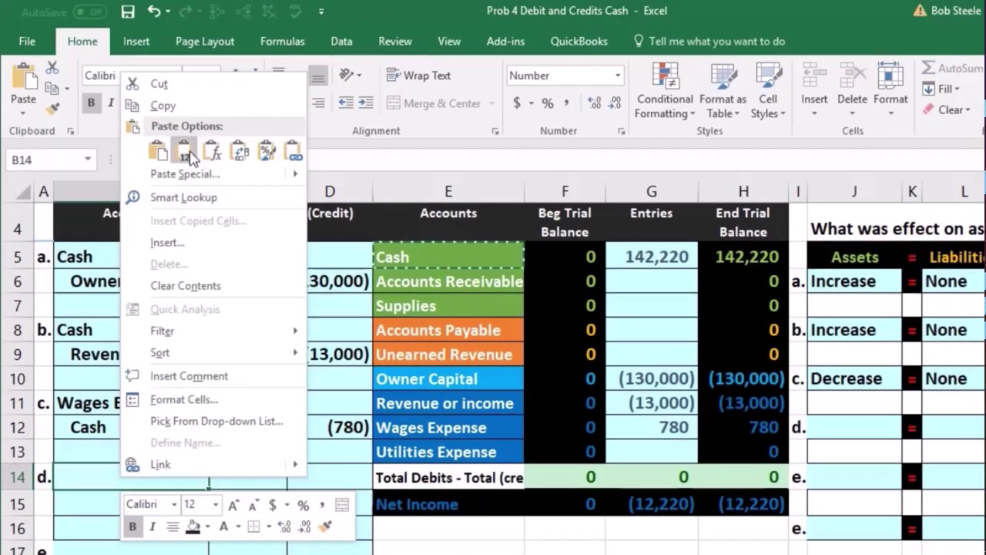
left_click(205, 13)
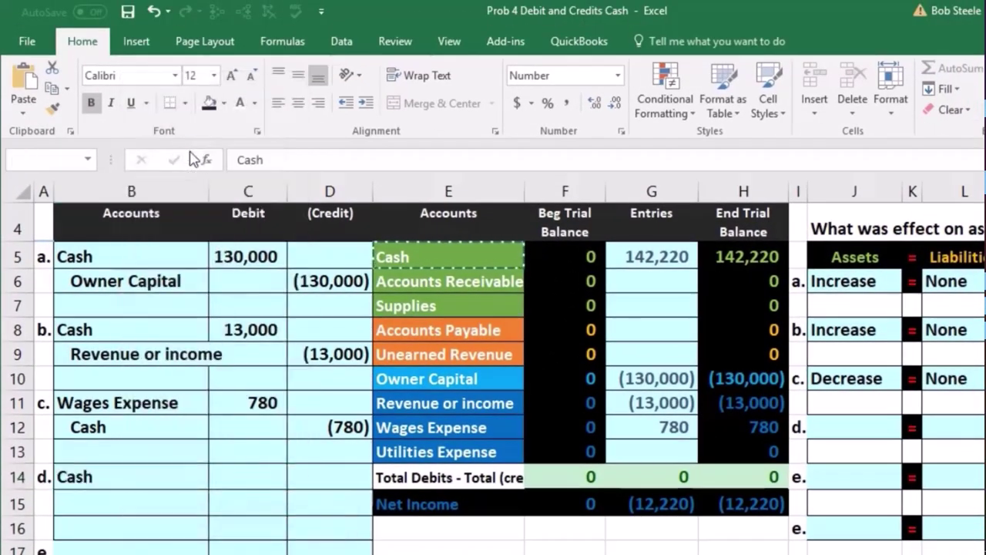
Enter a debit of 19,500 for Cash in C14 of entry d.
left_click(252, 478)
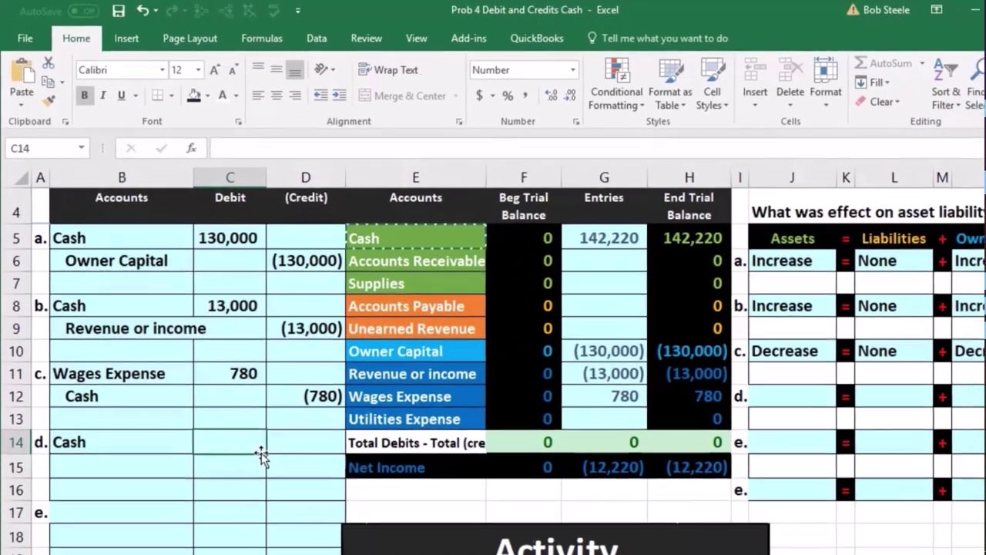
scroll(279, 453, "down", 3)
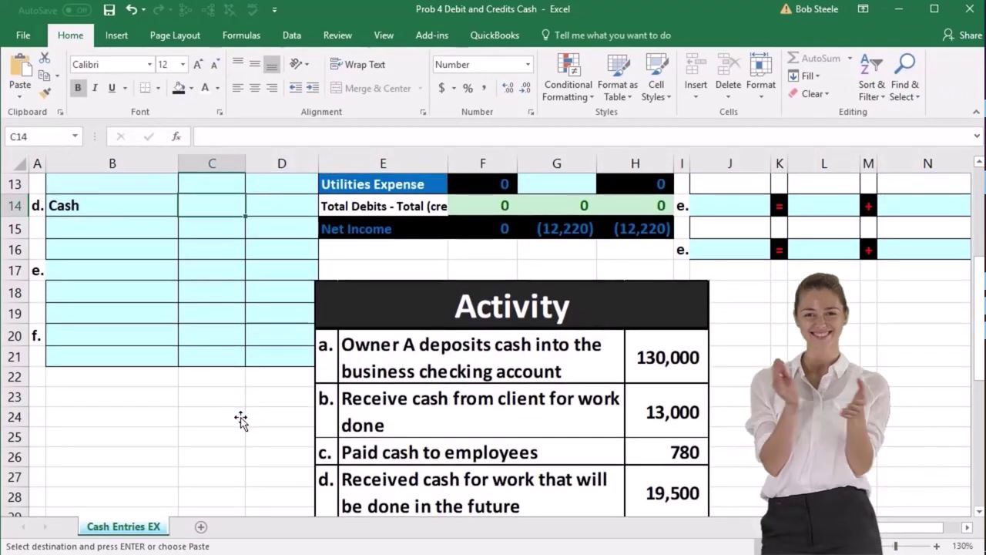
scroll(242, 420, "up", 2)
type("19")
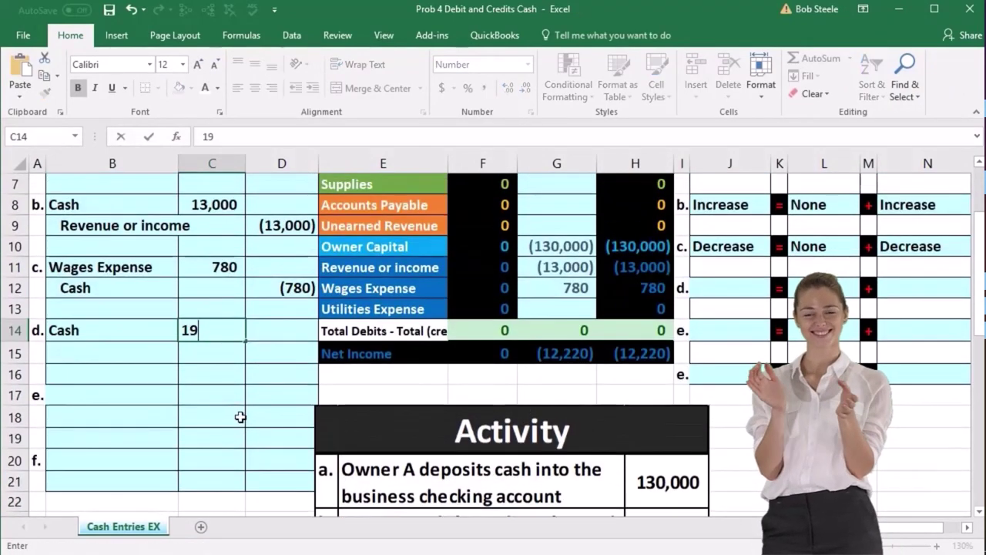
type(",500")
key("Return")
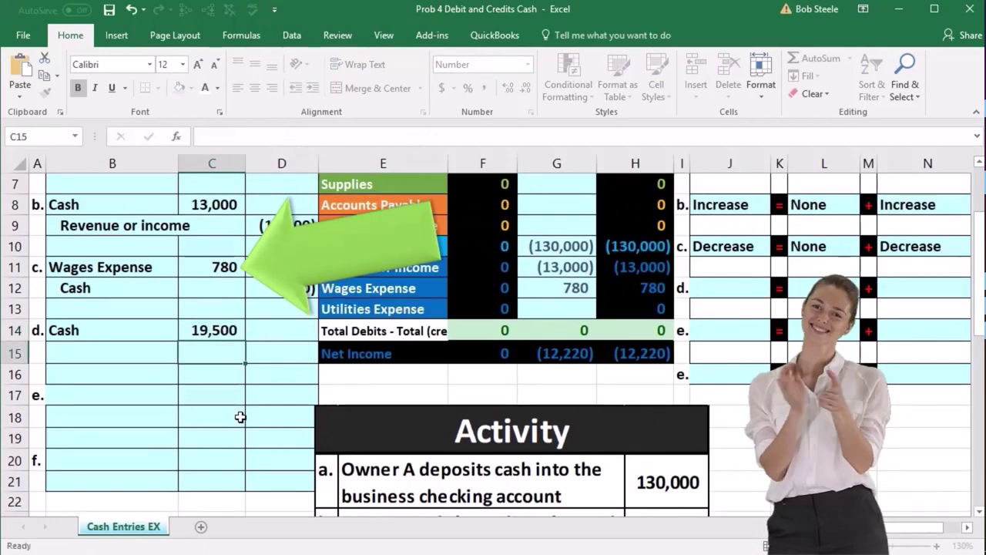
Enter the balancing credit of -19500 in D15 of entry d.
scroll(240, 417, "down", 1)
scroll(240, 417, "down", 2)
scroll(241, 417, "up", 3)
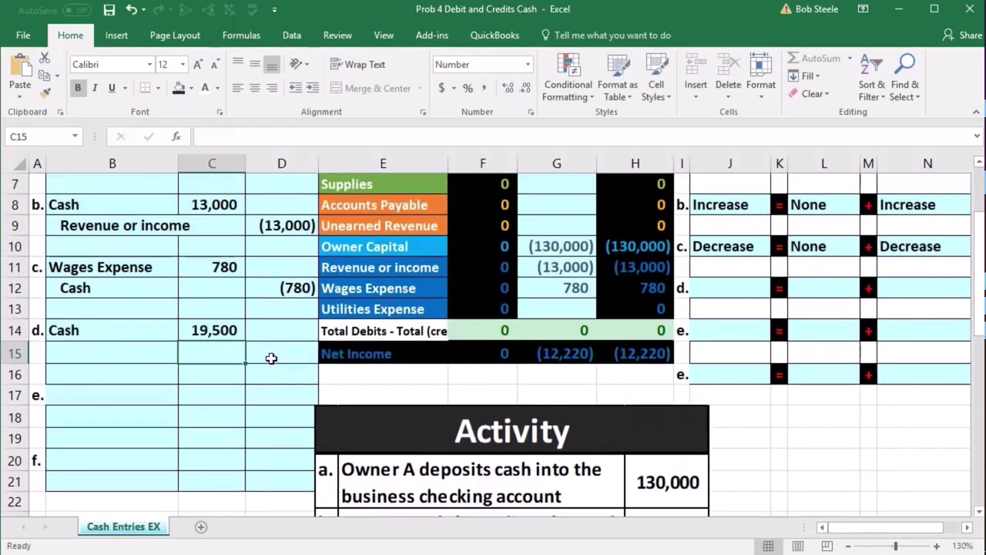
left_click(272, 356)
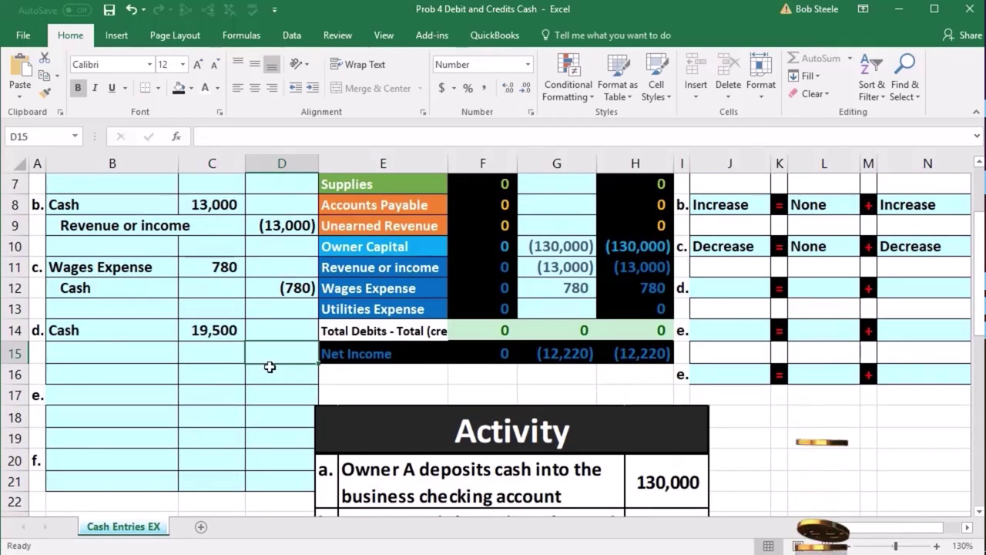
type("-")
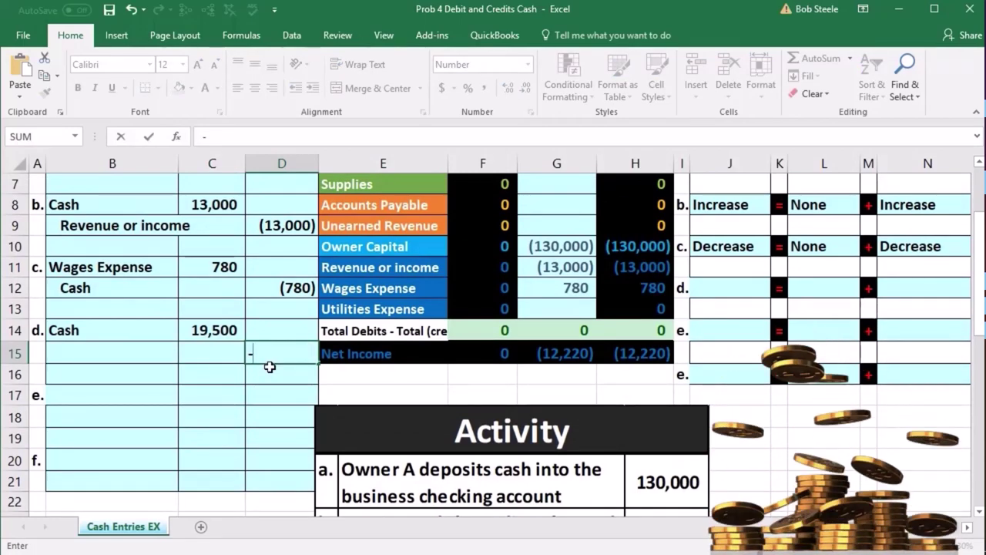
type("19500")
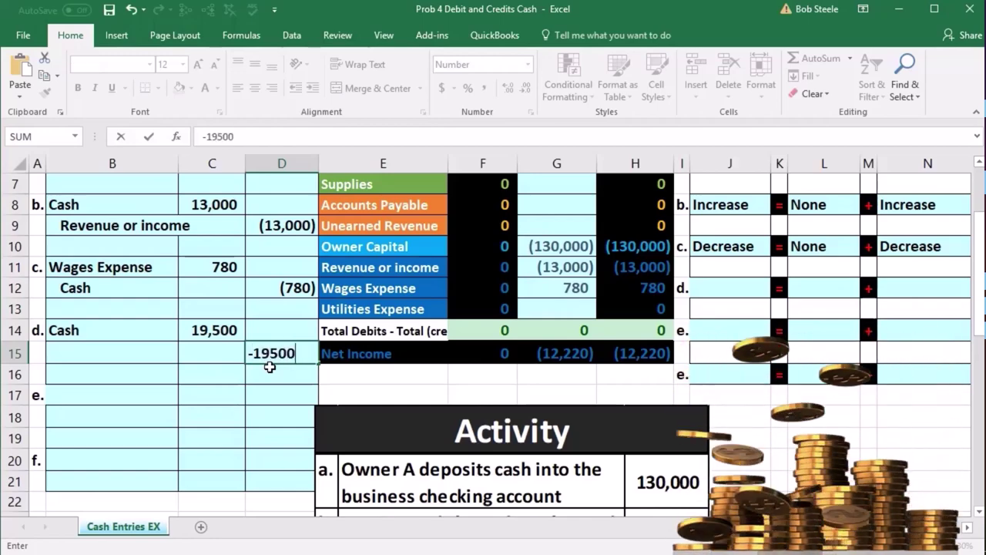
key("Return")
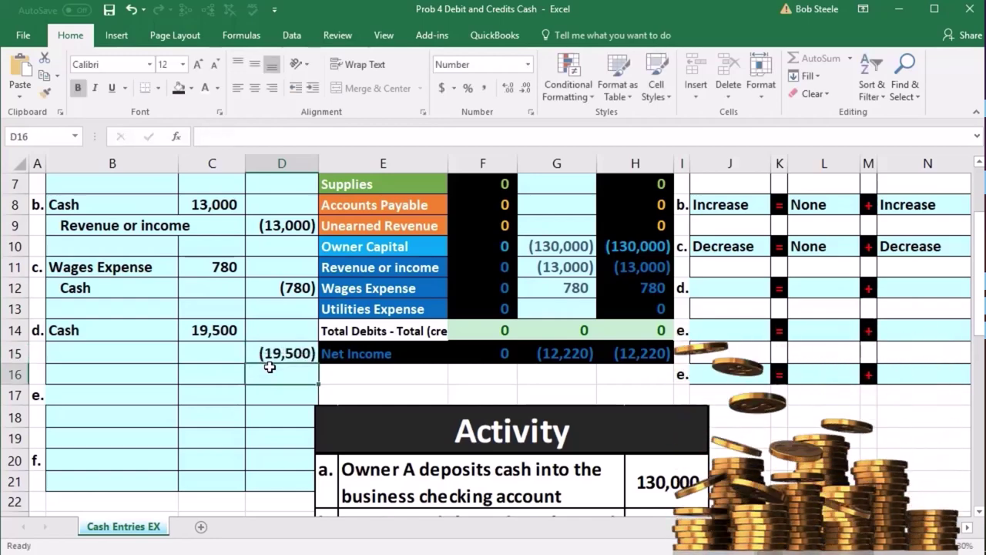
Examine activity d and the trial balance accounts to determine which account should receive the credit.
left_click(145, 357)
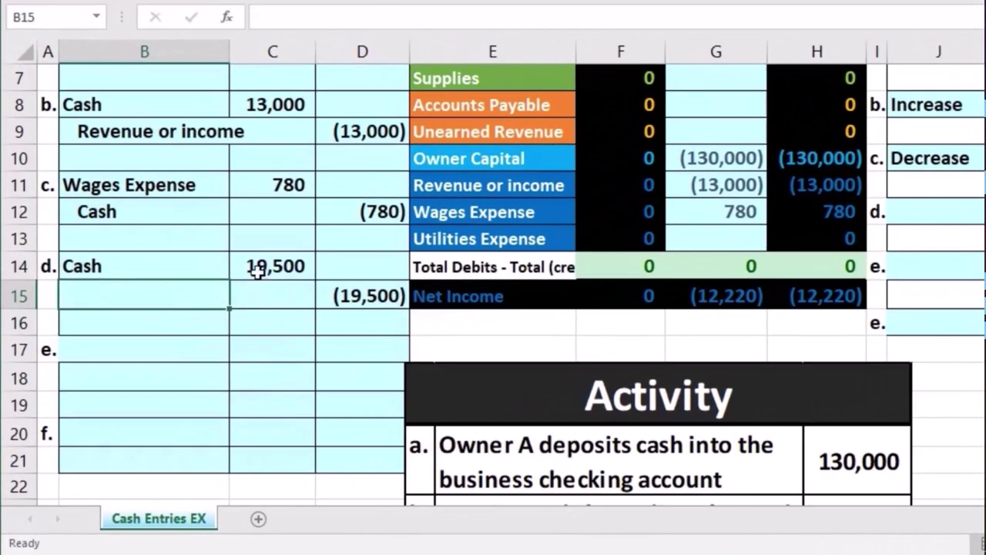
left_click(200, 334)
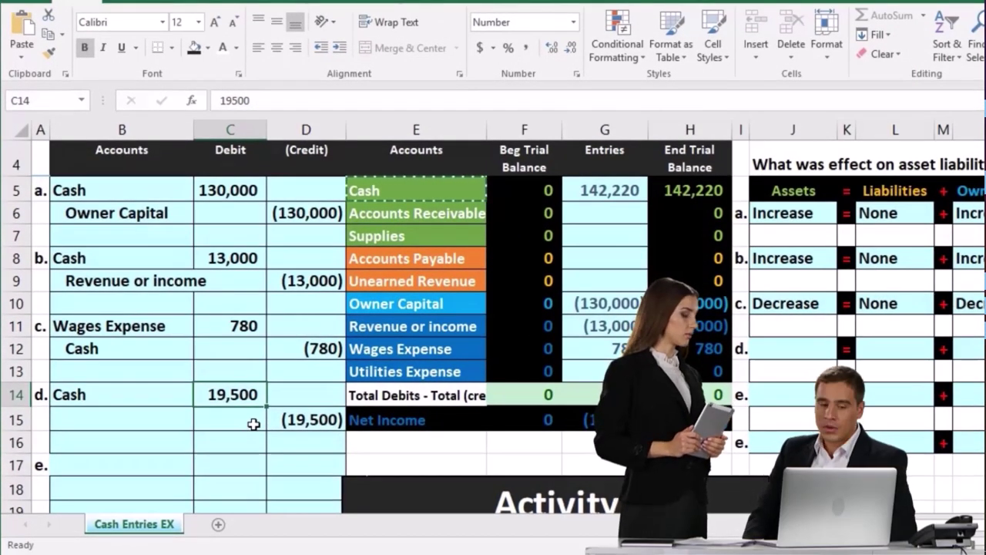
left_click(388, 219)
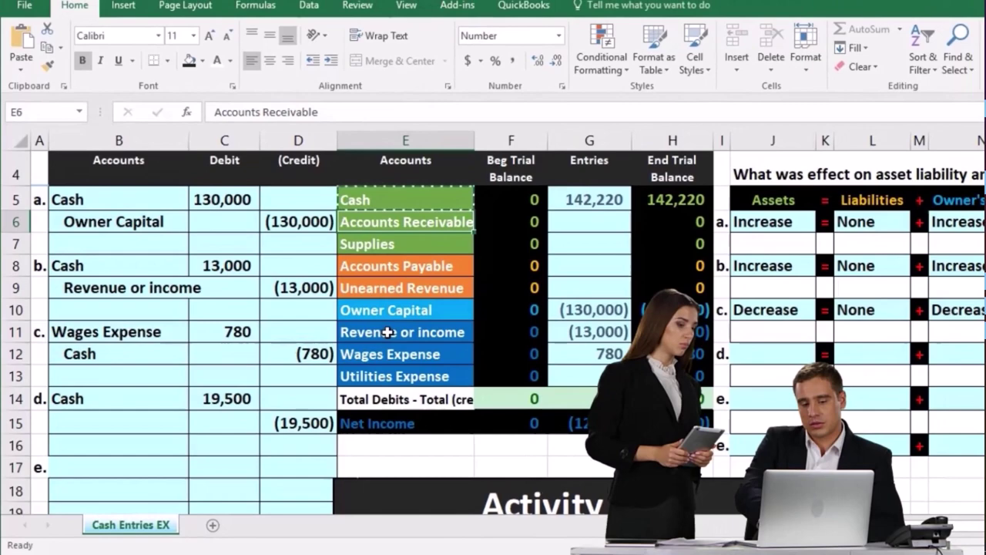
left_click(398, 326)
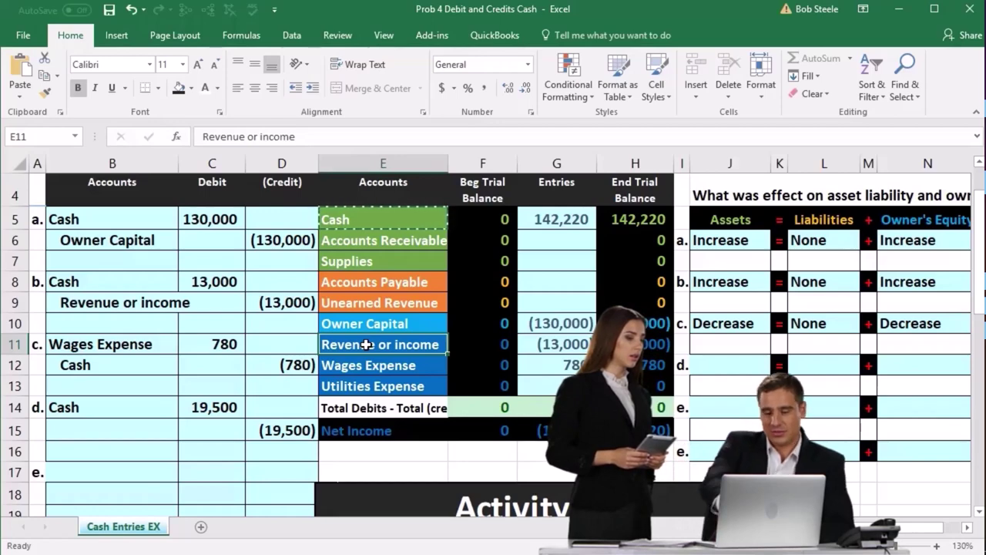
scroll(255, 454, "down", 4)
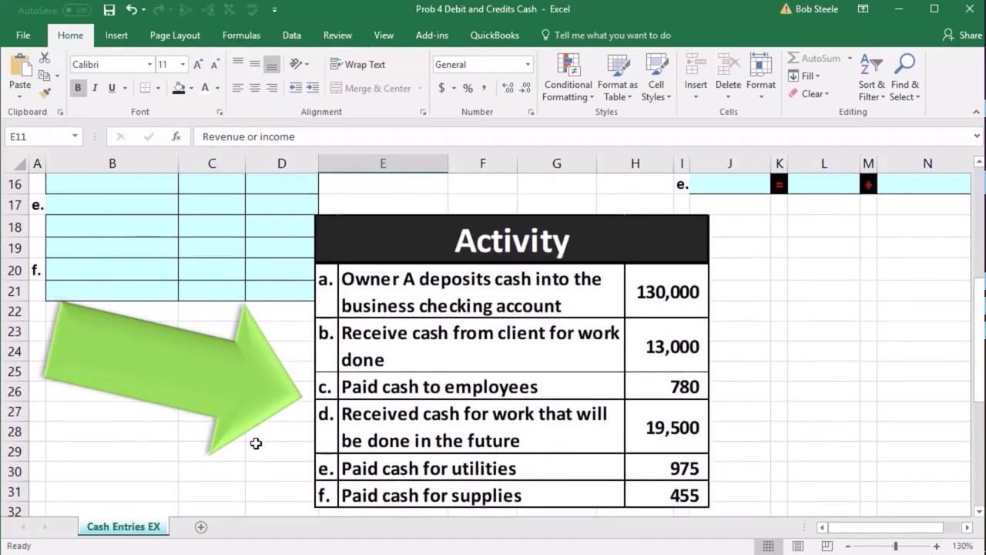
scroll(255, 443, "up", 2)
scroll(255, 443, "up", 2)
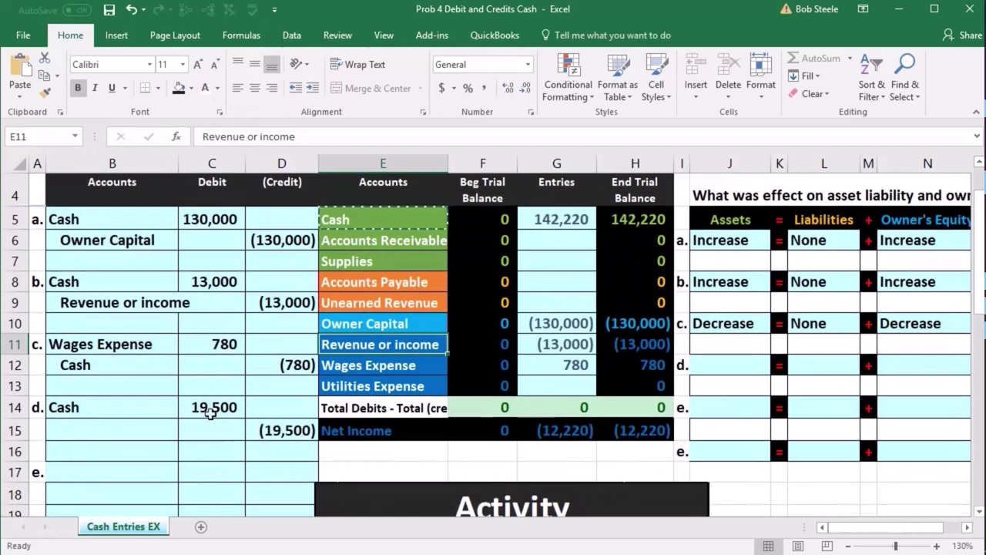
left_click(210, 408)
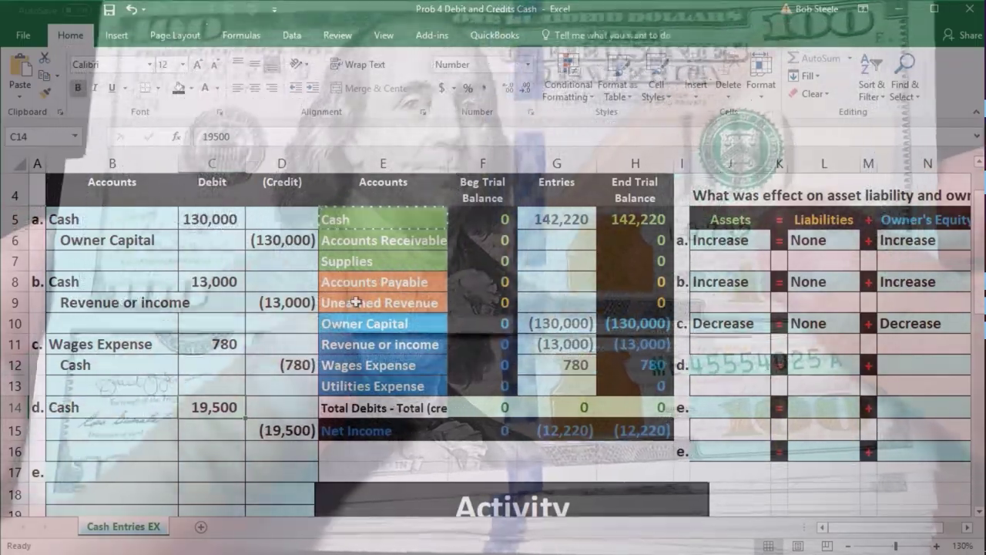
Copy the Unearned Revenue account name from the trial balance, paste it as values into B15, and check entry d.
left_click(393, 308)
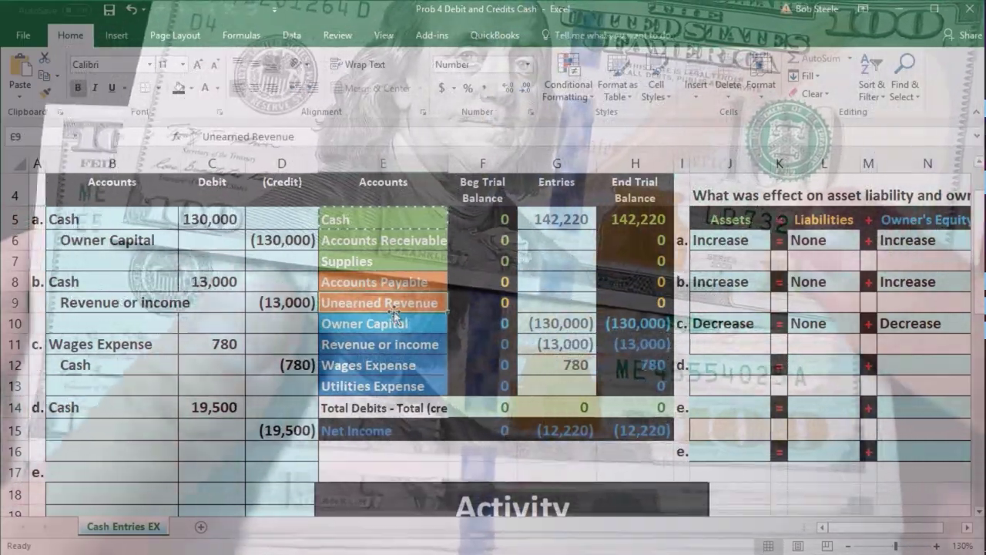
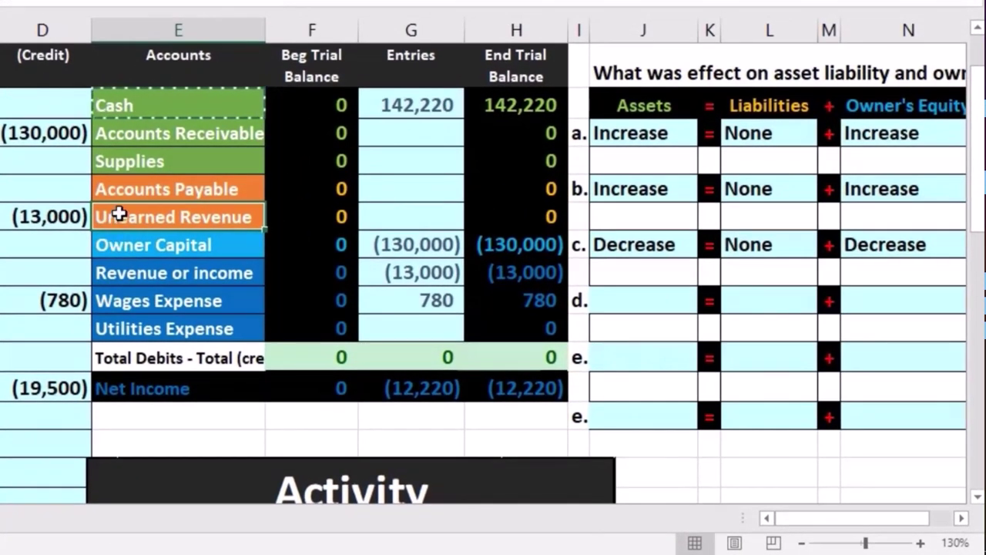
right_click(119, 215)
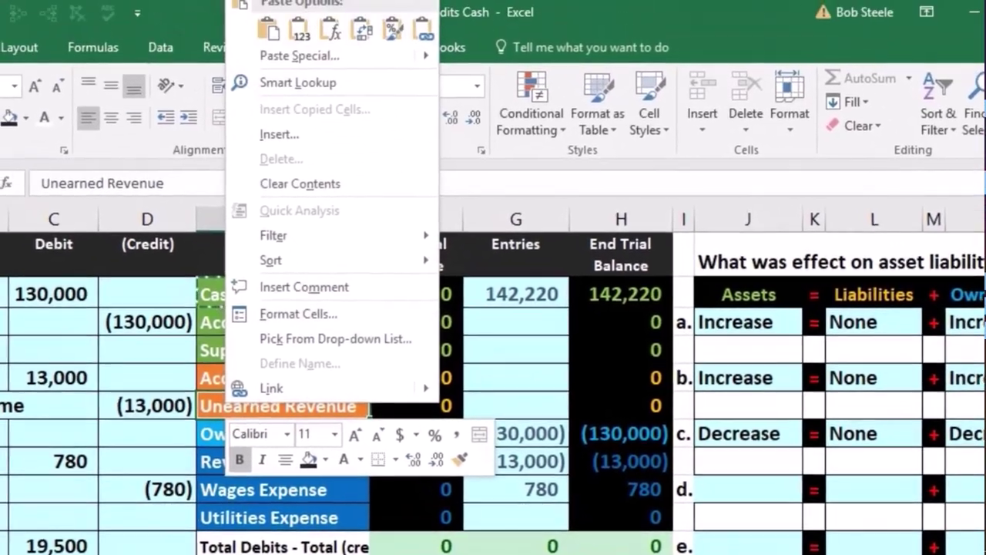
left_click(277, 2)
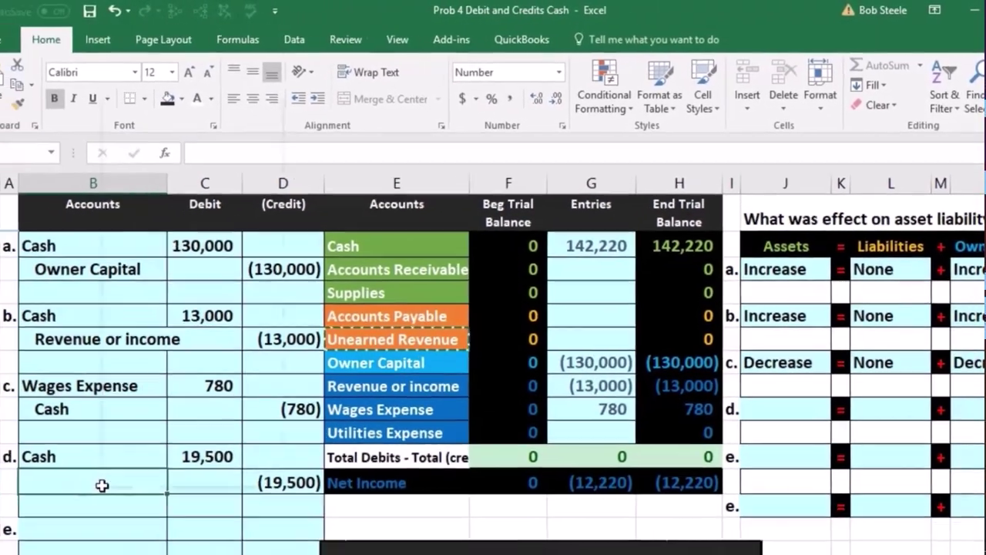
right_click(132, 478)
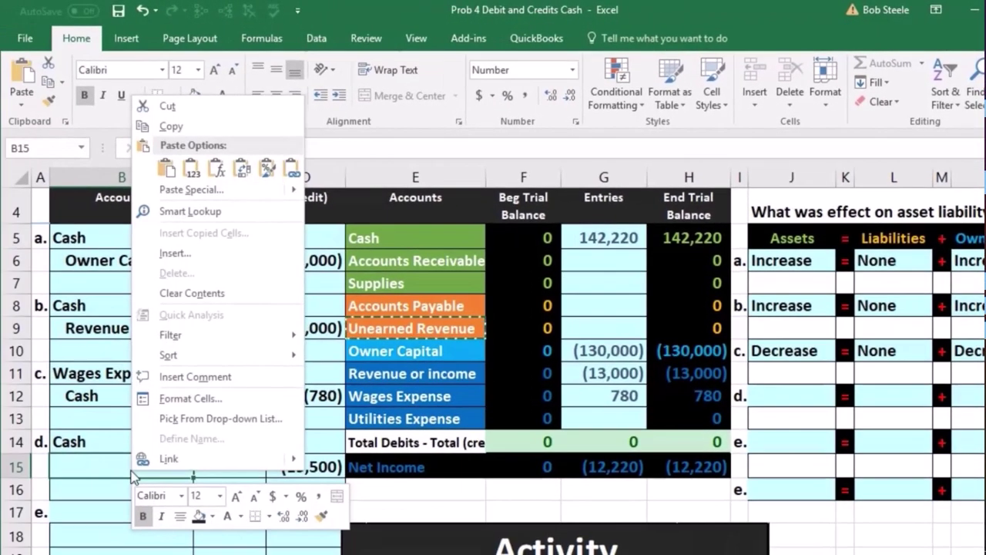
left_click(191, 168)
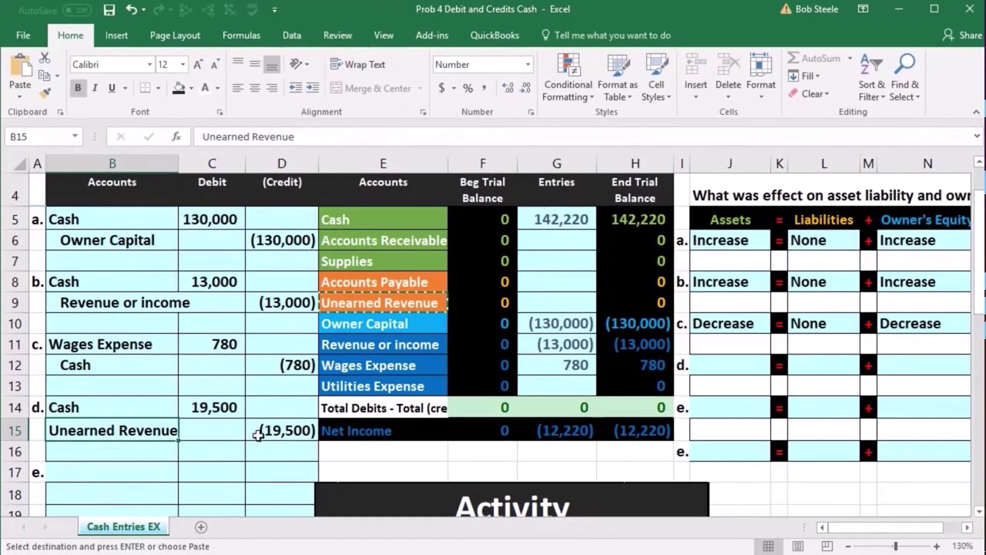
left_click(287, 469)
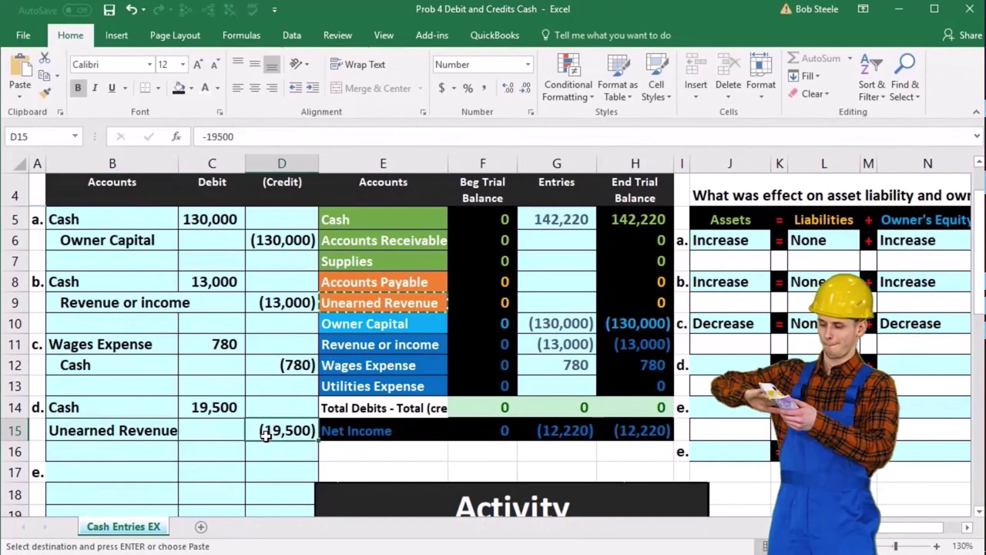
left_click(192, 409)
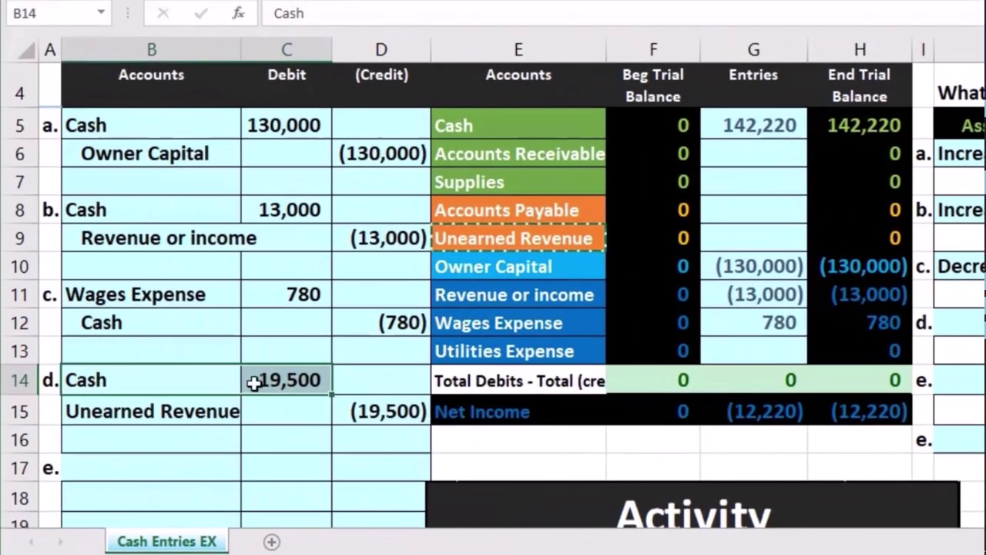
Add the debit in C14 to the Cash entries formula in G5, making it =C5+C8+D12+C14.
left_click(737, 133)
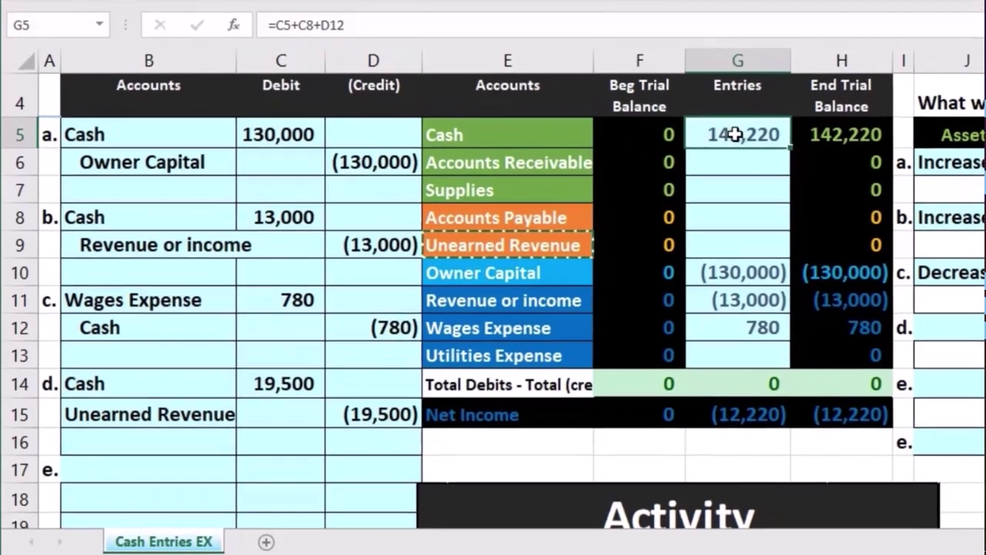
double_click(752, 125)
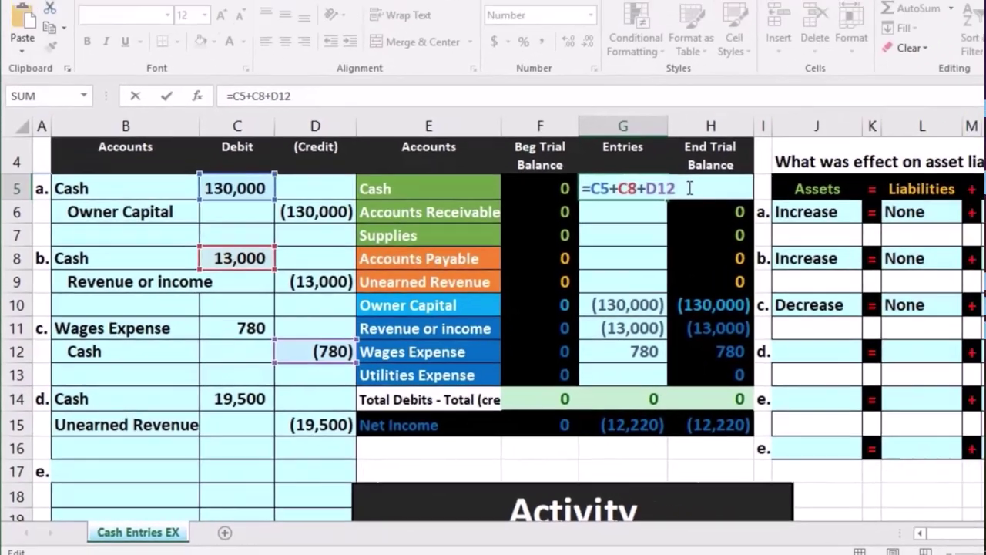
type("+")
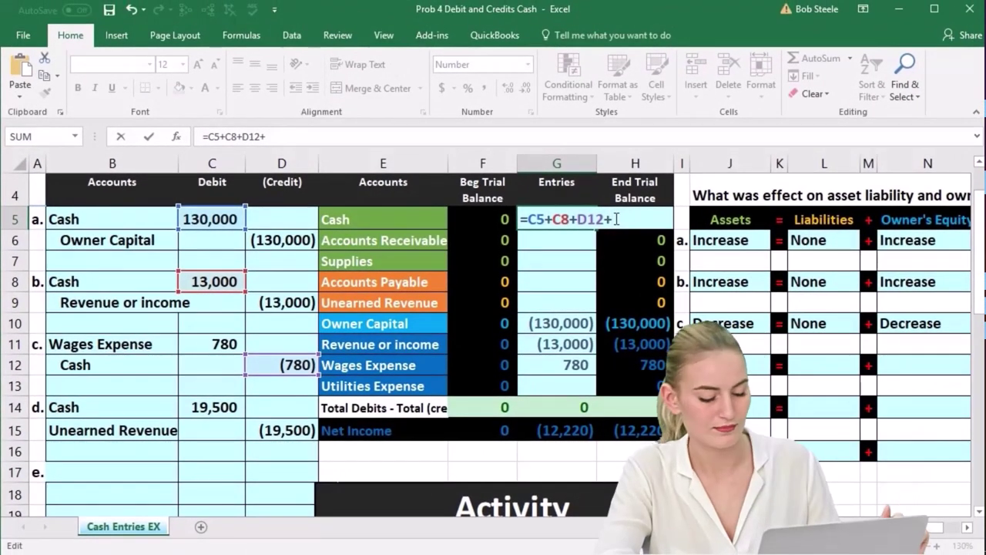
left_click(220, 409)
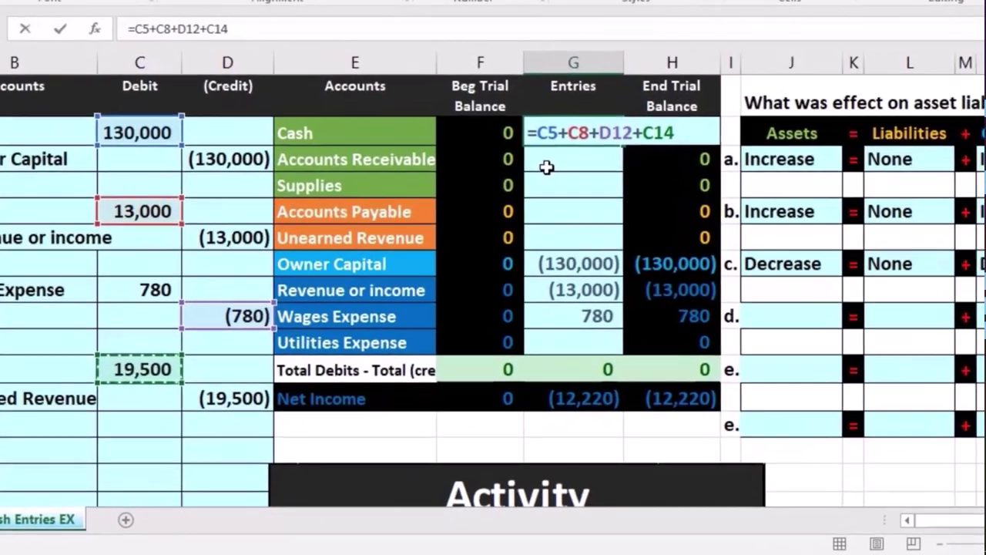
key("Return")
key("Up")
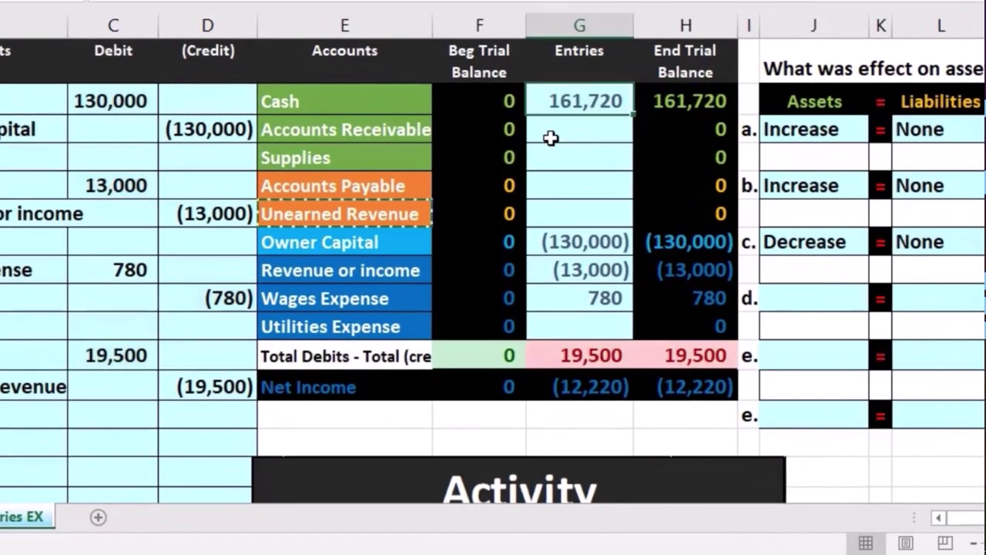
Clear the Cash entries cell G5 and rebuild its formula as =C5+C8+D12+D15.
key("Delete")
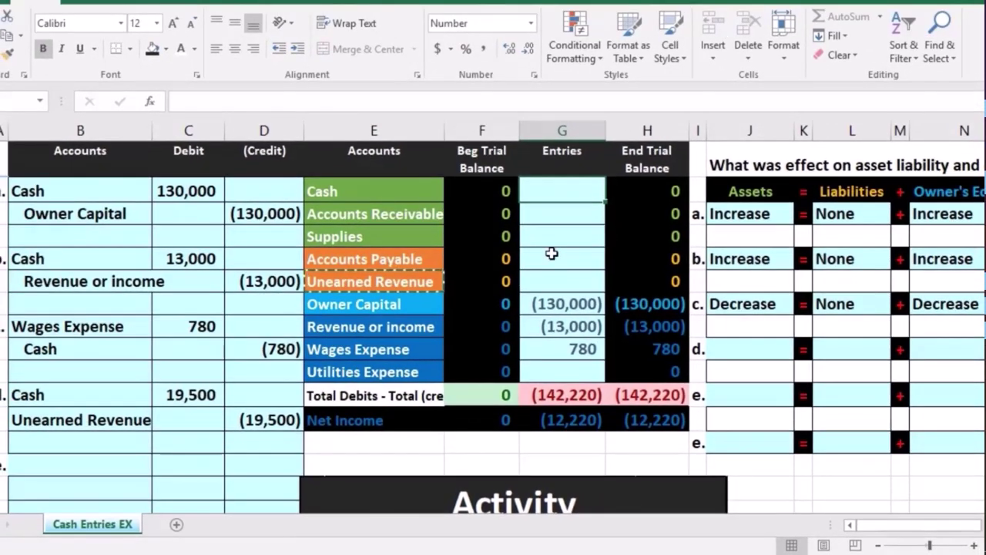
type("=")
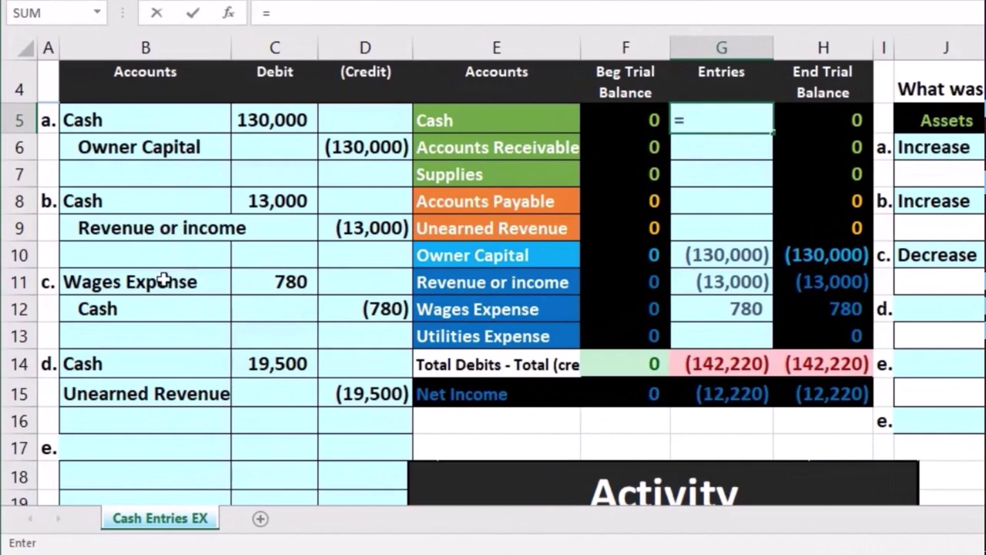
left_click(267, 119)
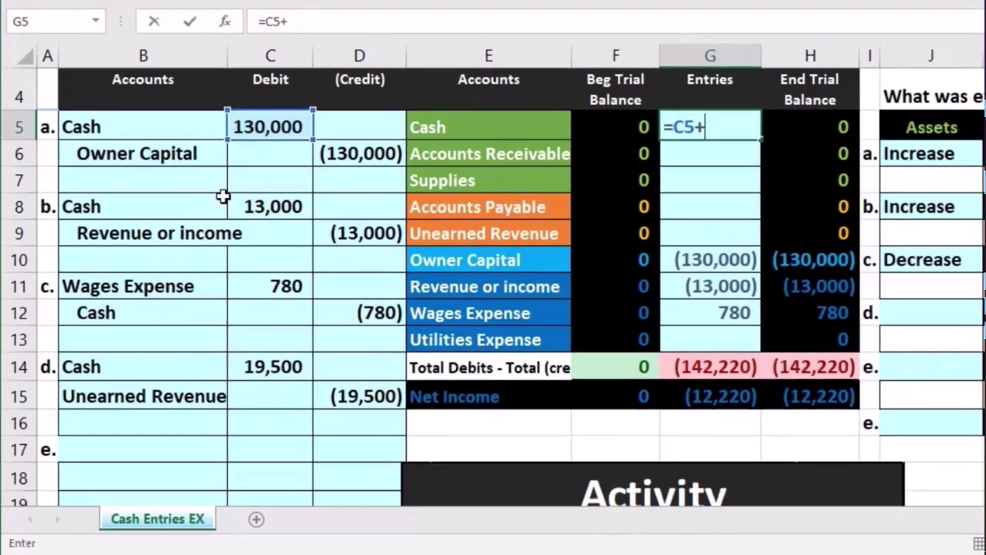
left_click(256, 196)
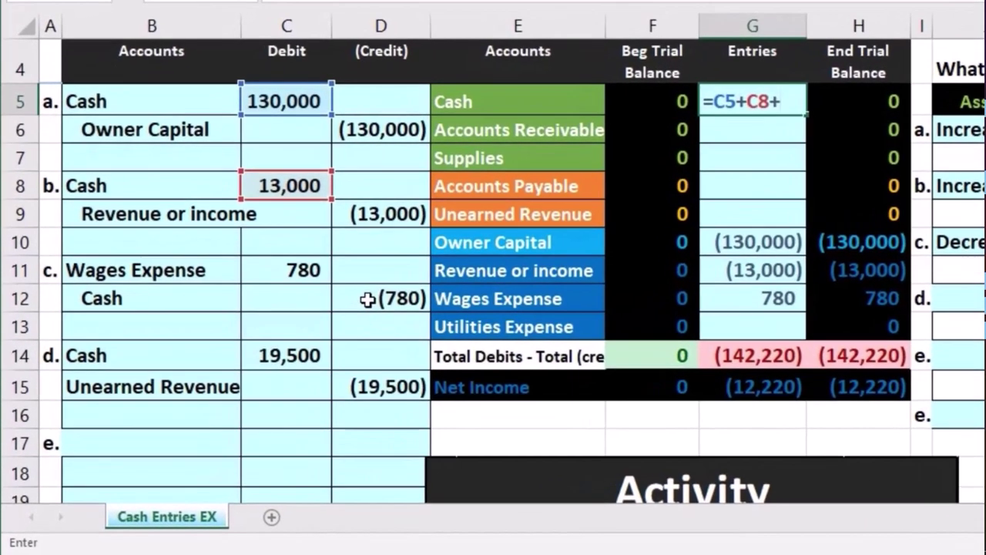
left_click(368, 300)
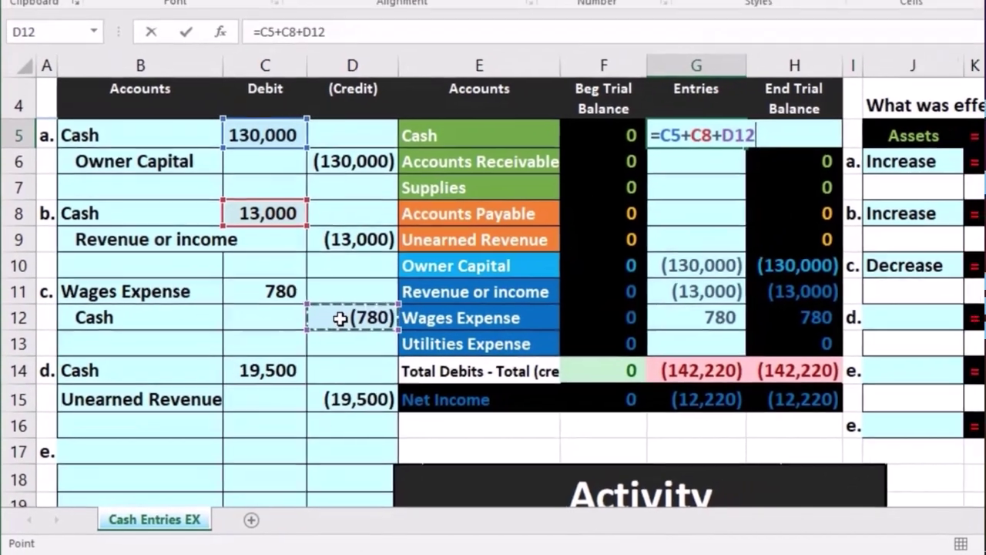
type("+")
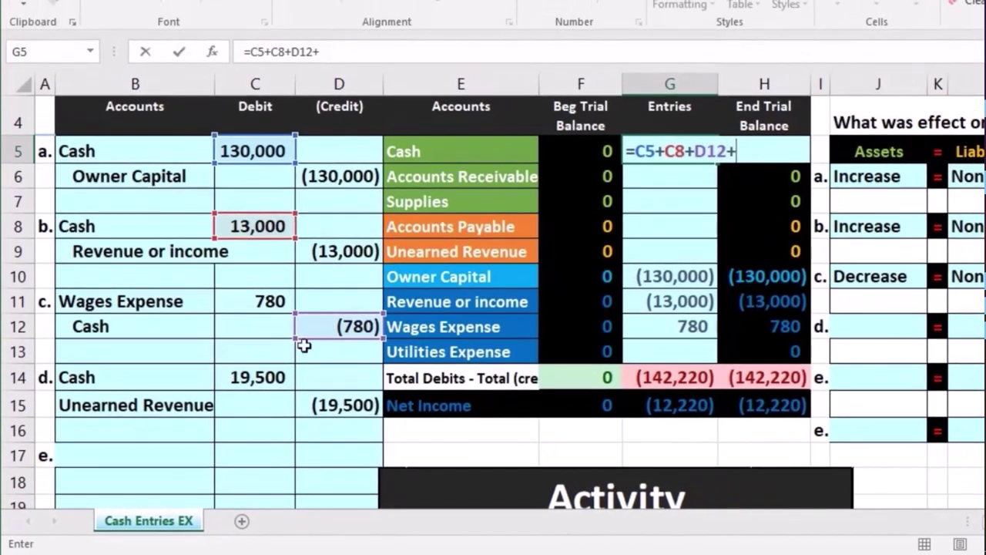
left_click(330, 408)
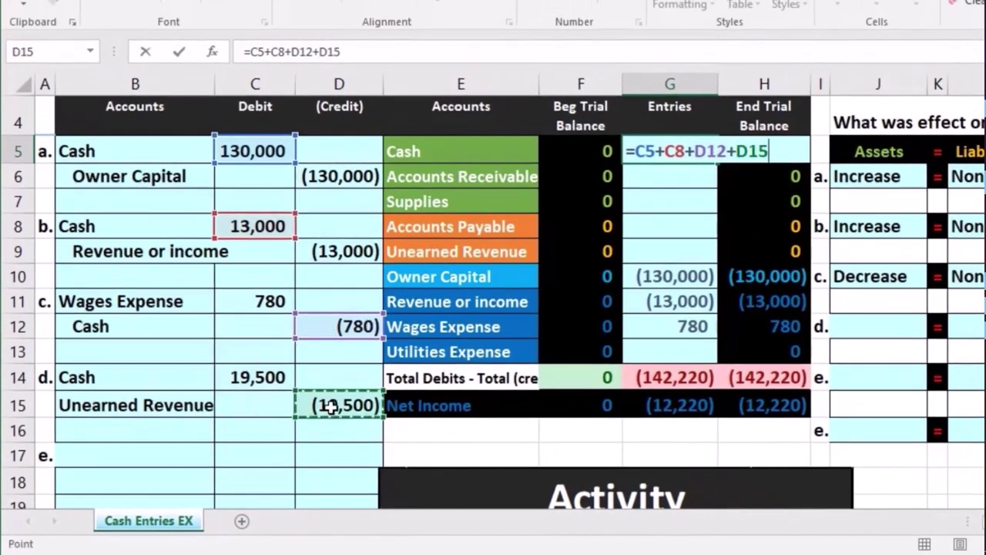
key("Return")
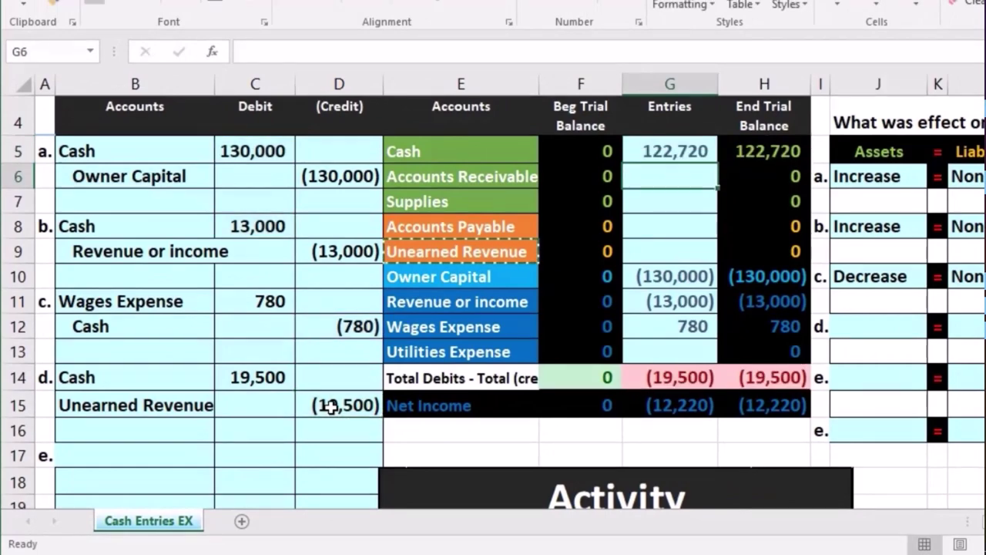
Post entry d's credit to Unearned Revenue by entering the formula =D15 in G9.
left_click_drag(154, 410, 343, 405)
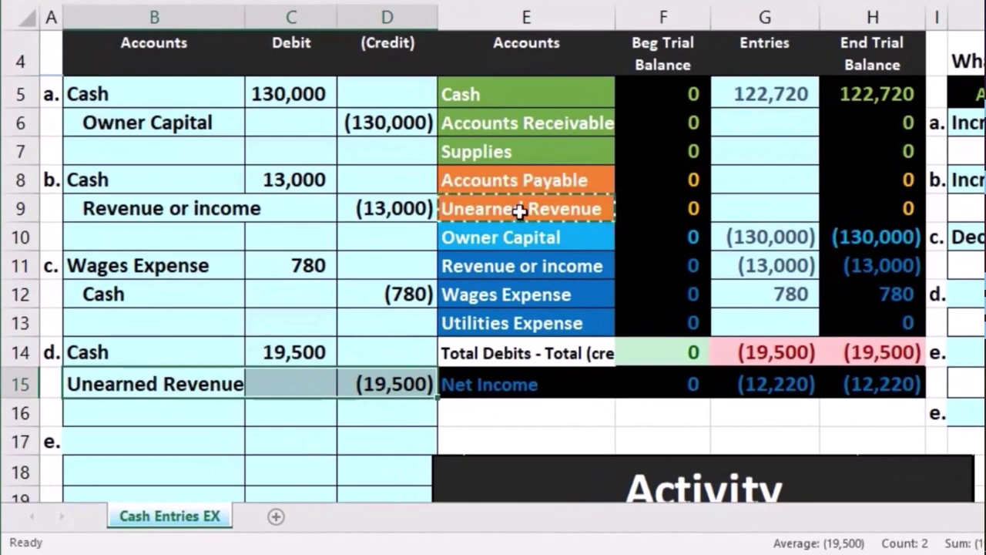
left_click(527, 211)
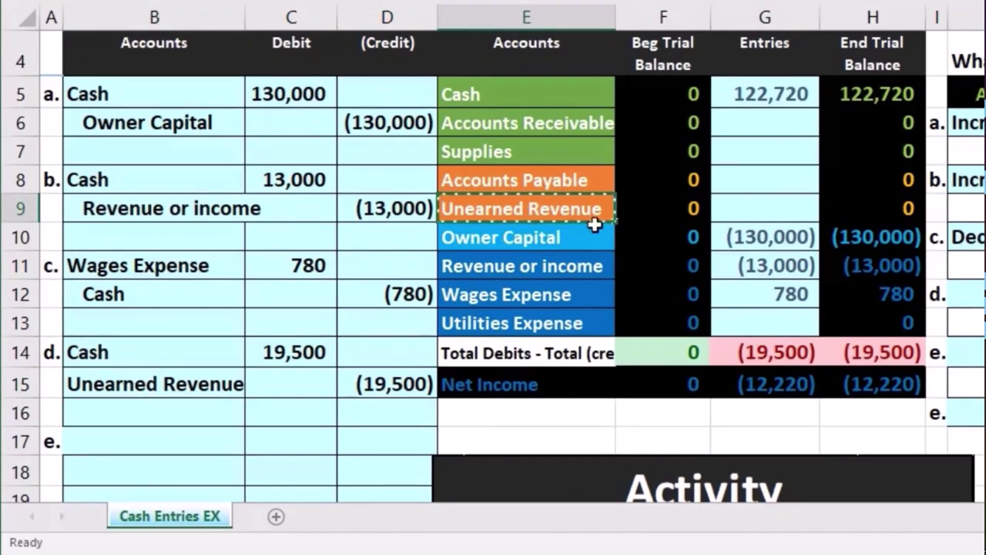
left_click(761, 209)
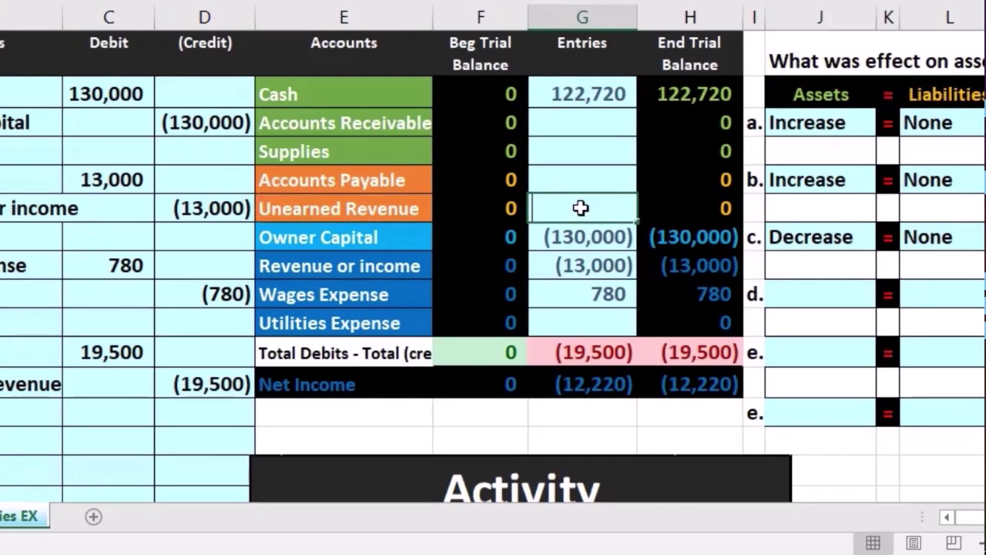
type("=")
left_click(210, 383)
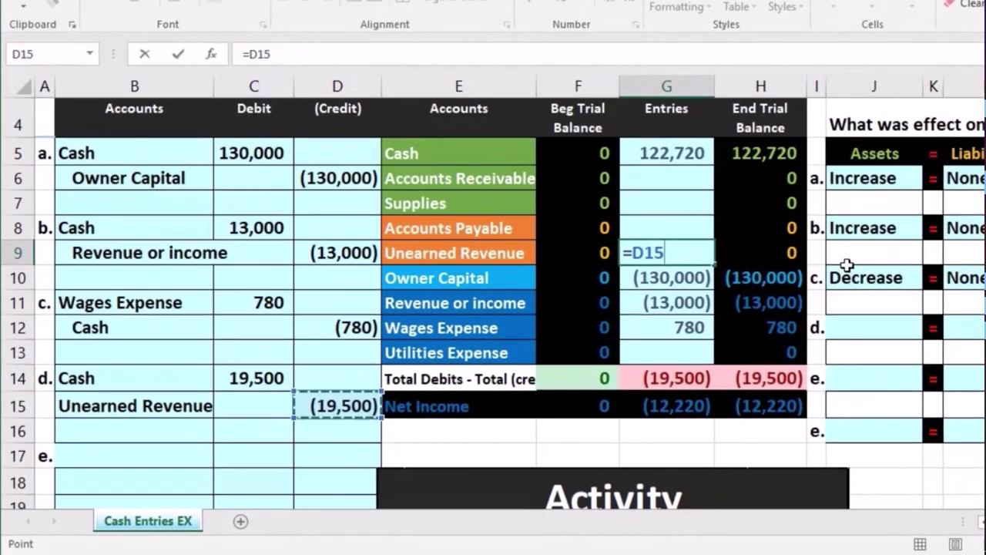
key("Return")
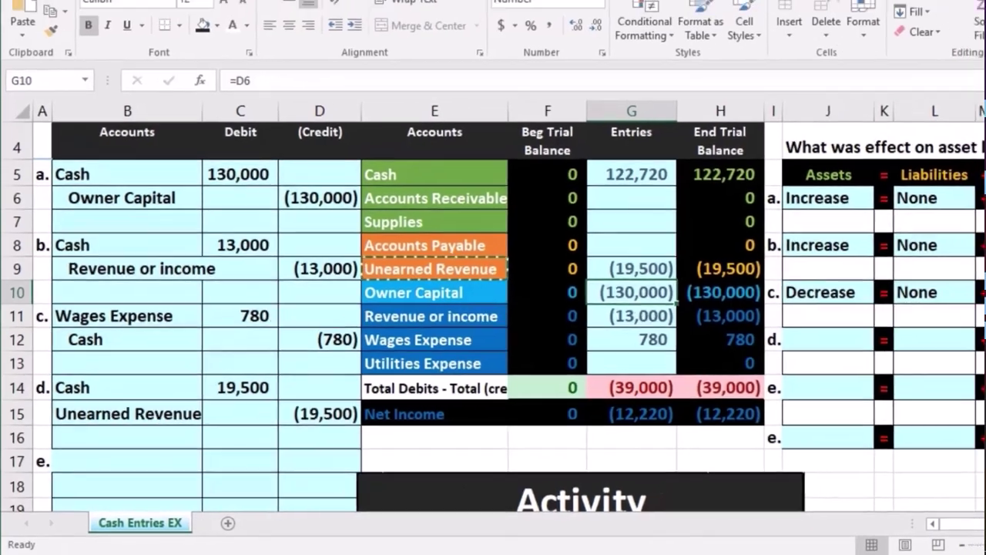
Correct the Cash formula in G5 by replacing the D15 reference with C14, giving =C5+C8+D12+C14.
key("Up")
key("Up")
key("Up")
key("Up")
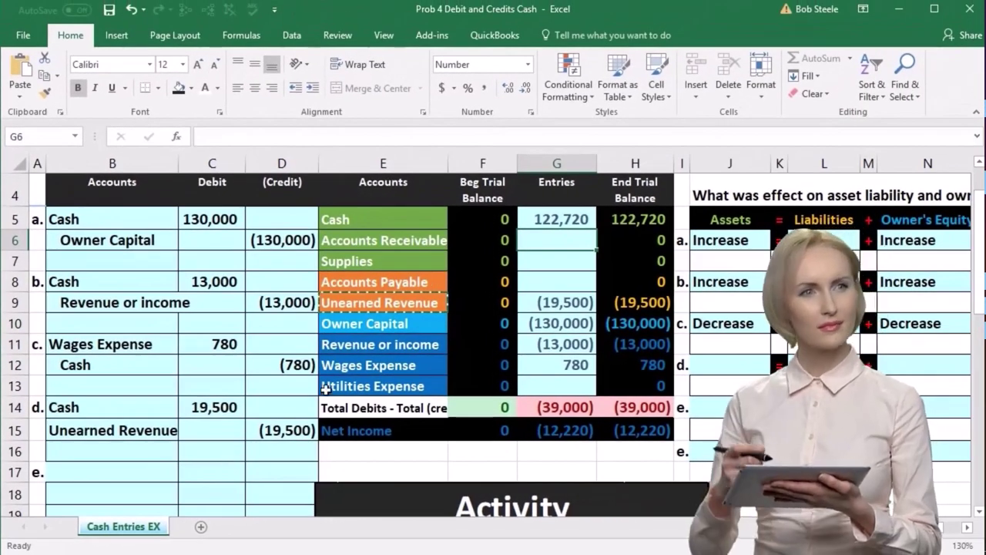
double_click(548, 220)
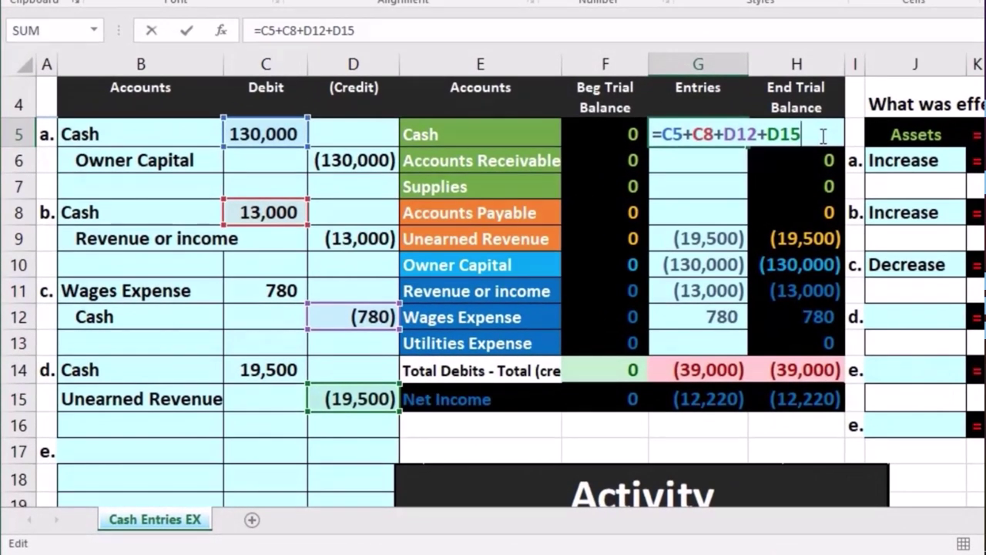
key("BackSpace")
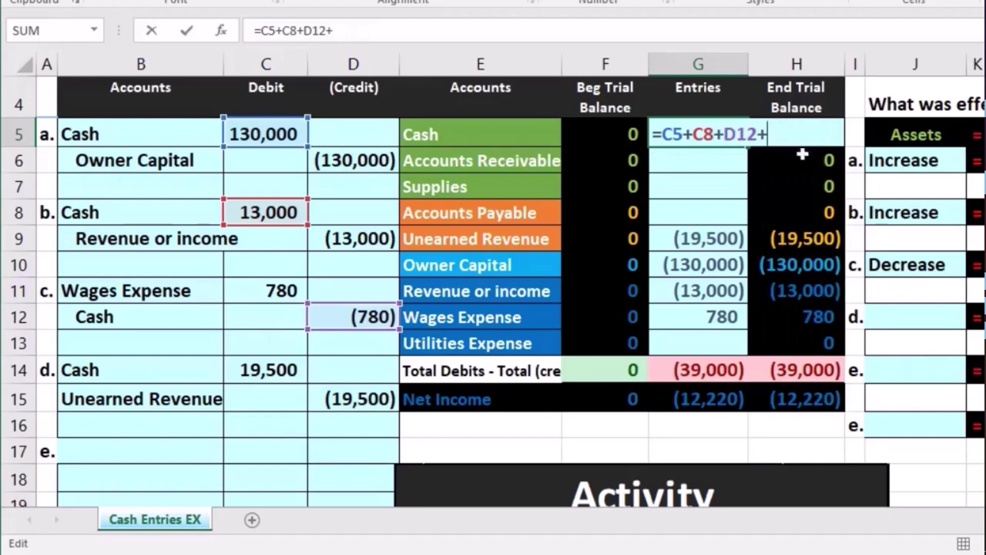
left_click(273, 370)
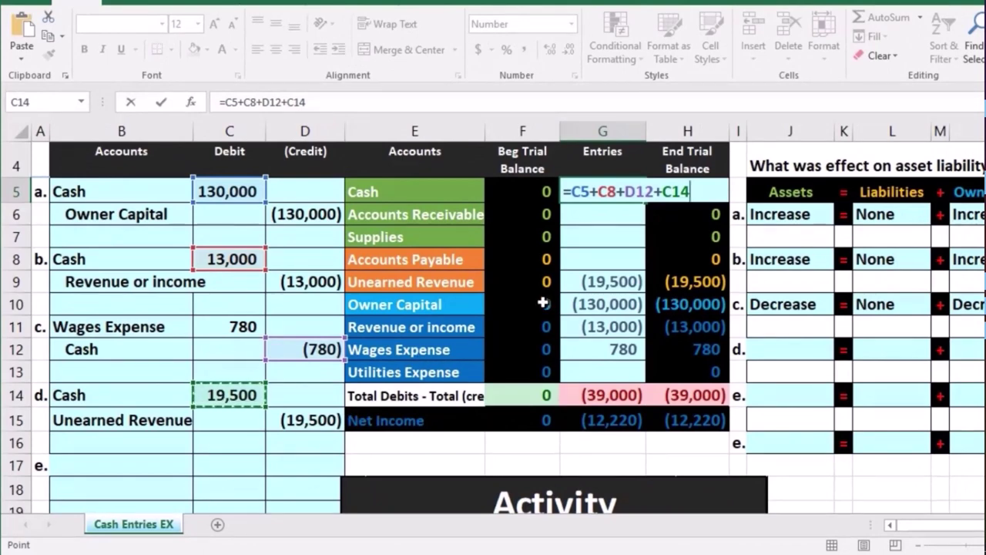
key("Return")
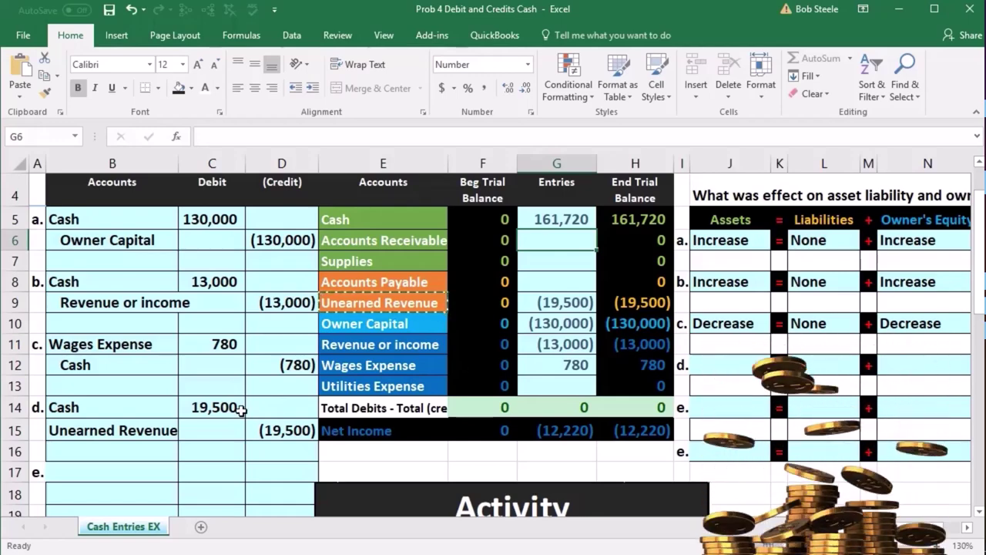
Review entry d's Cash debit and set the effect on assets for transaction d in J12 to Increase.
left_click_drag(116, 407, 198, 405)
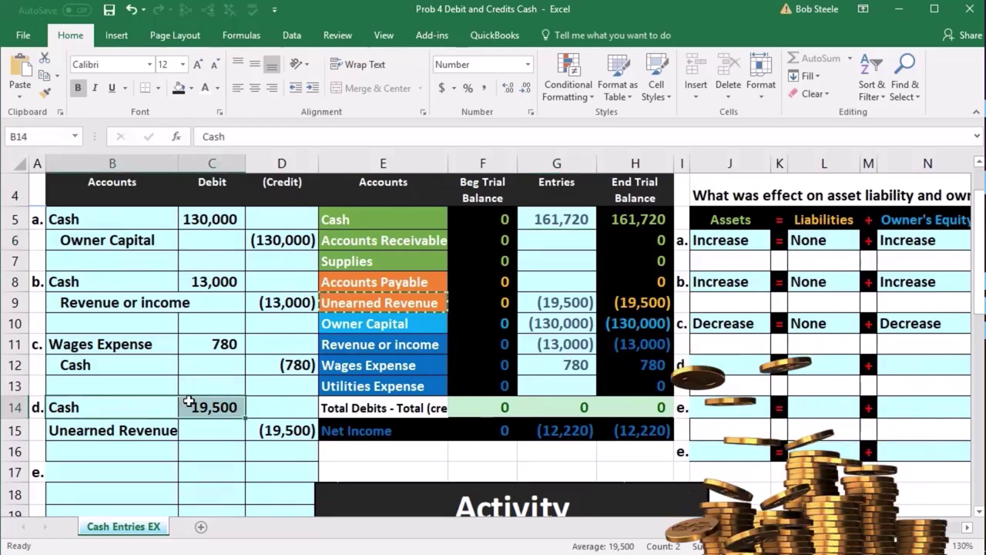
left_click(744, 368)
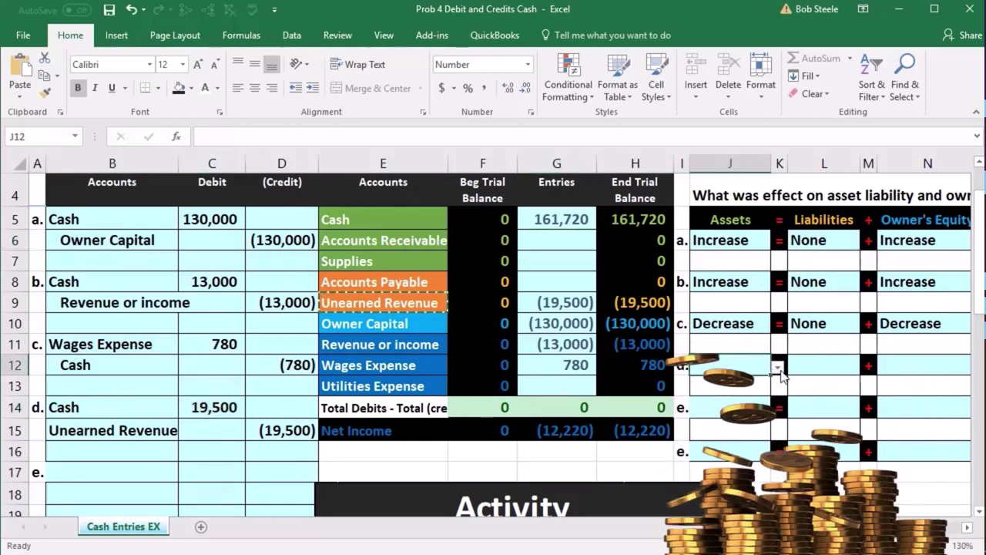
left_click(778, 368)
left_click(763, 396)
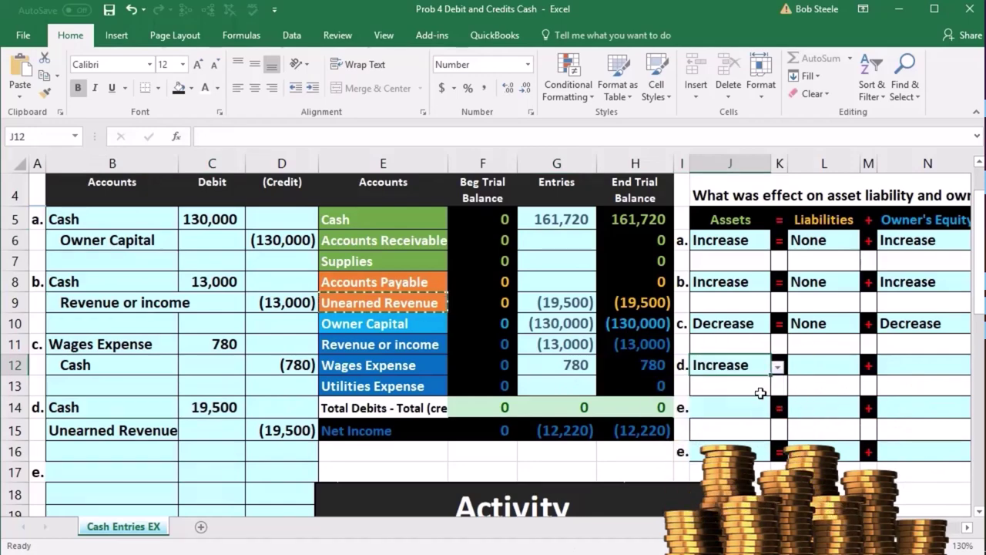
Review the Unearned Revenue credit and set the effect on liabilities for transaction d in L12 to Increase.
left_click_drag(145, 432, 260, 428)
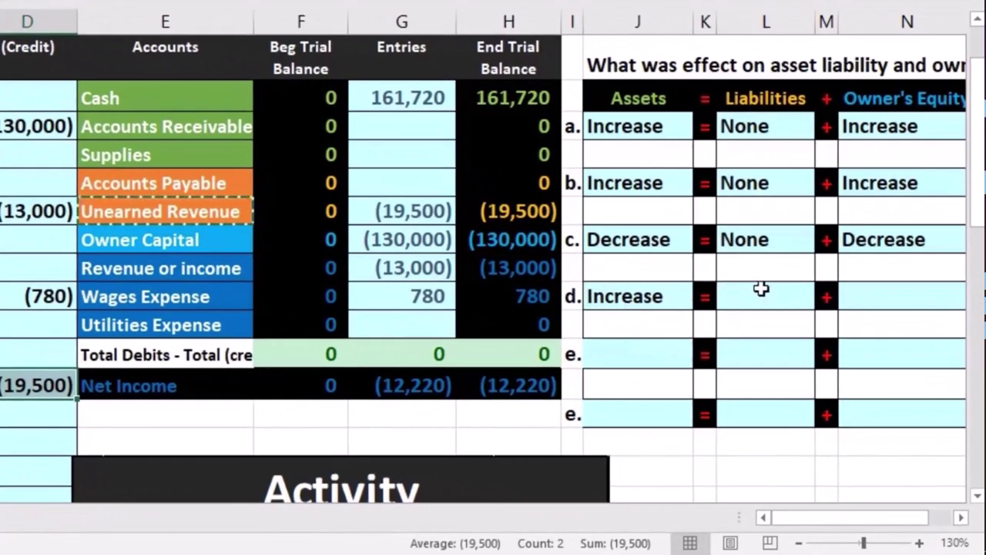
left_click(821, 360)
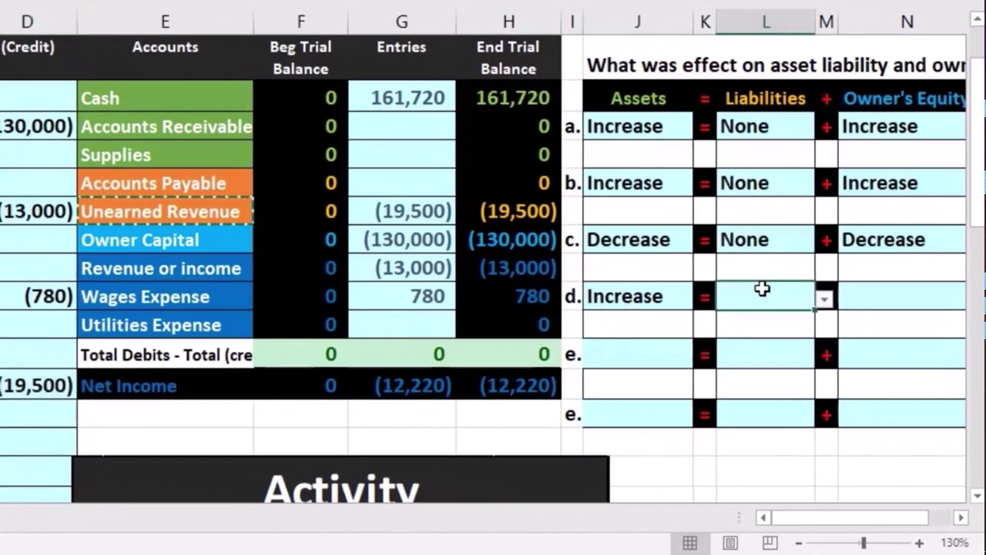
left_click(824, 301)
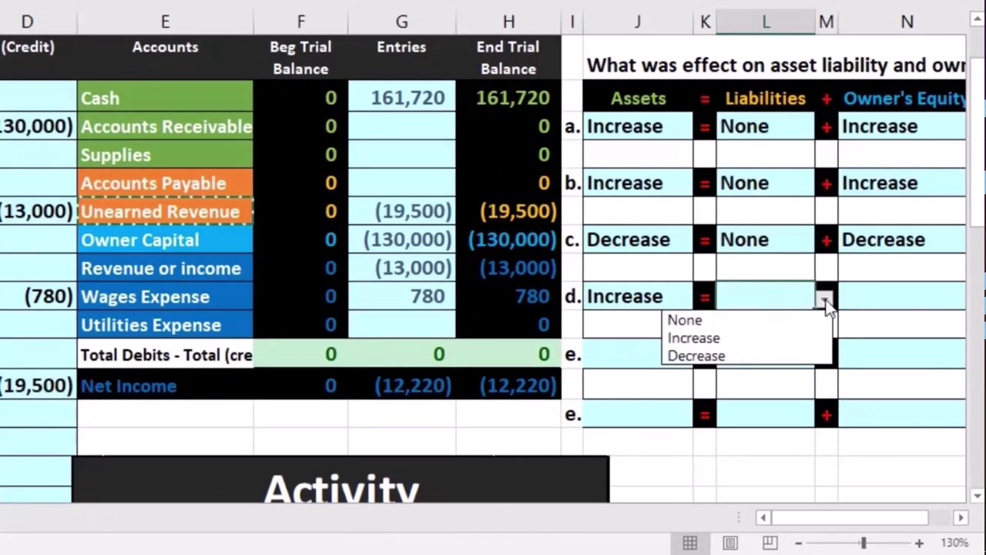
left_click(778, 336)
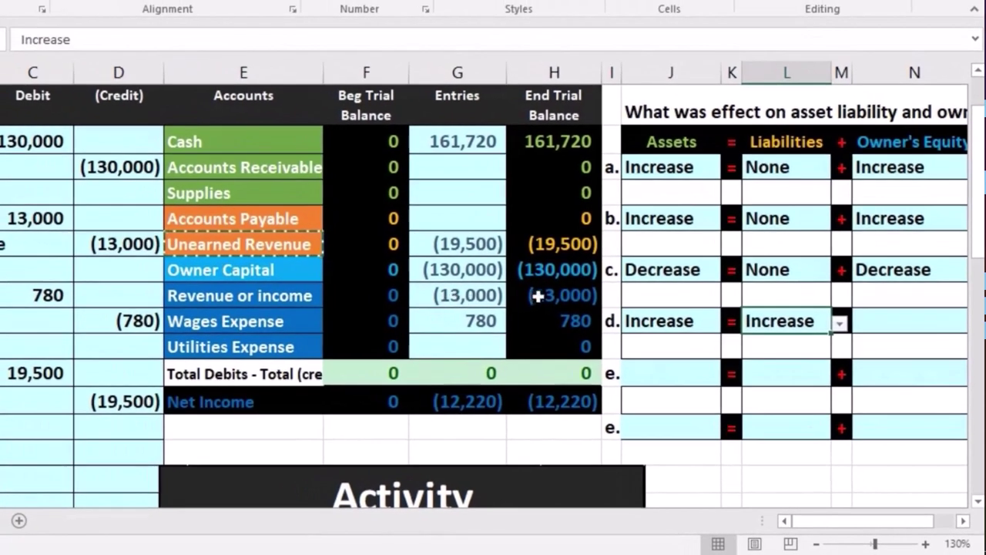
Check the income accounts' ending balances and set the owner's equity effect for transaction d in N12 to None.
left_click_drag(537, 295, 549, 336)
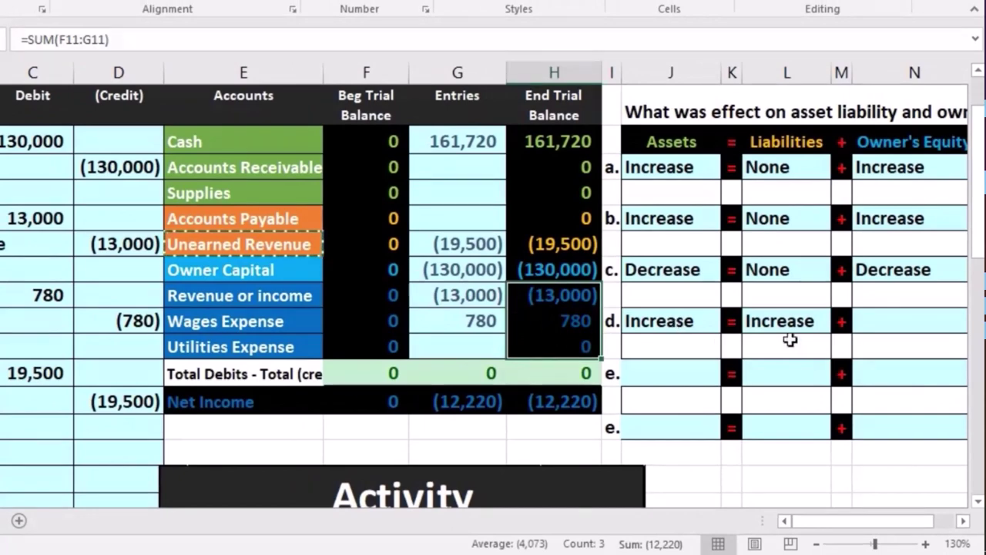
left_click(930, 330)
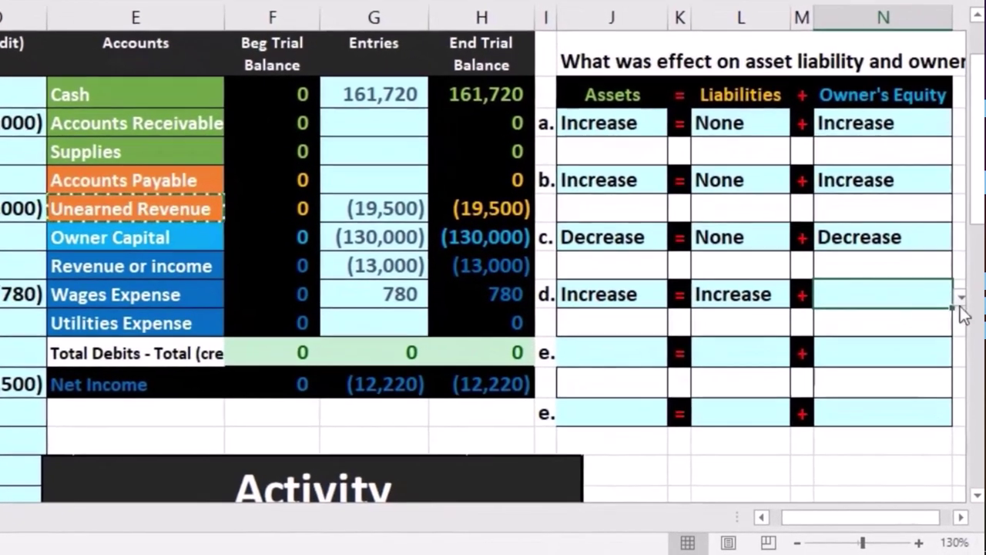
left_click(972, 322)
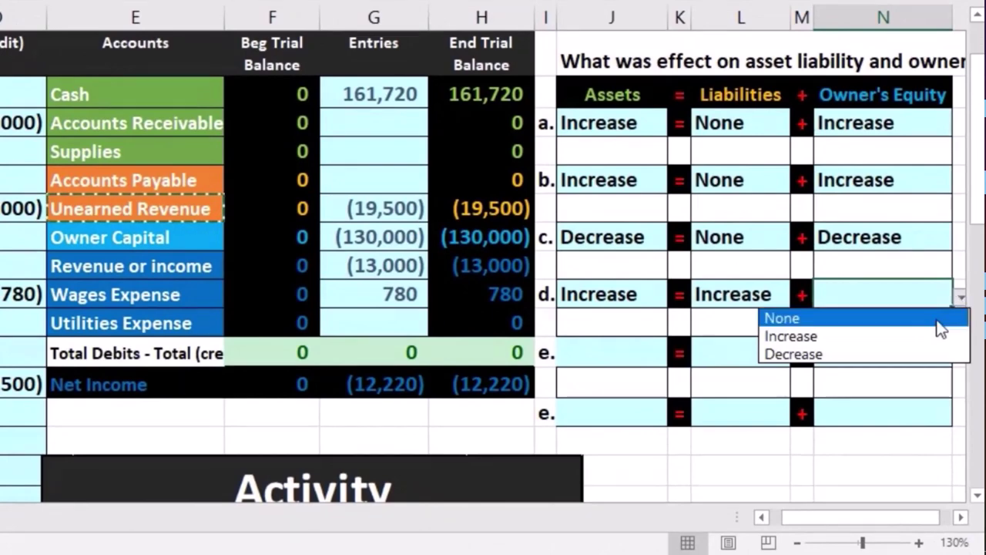
left_click(936, 319)
Examine transaction e in the Activity list and the Cash account's ending trial balance to see which accounts it affects.
left_click_drag(863, 518, 817, 516)
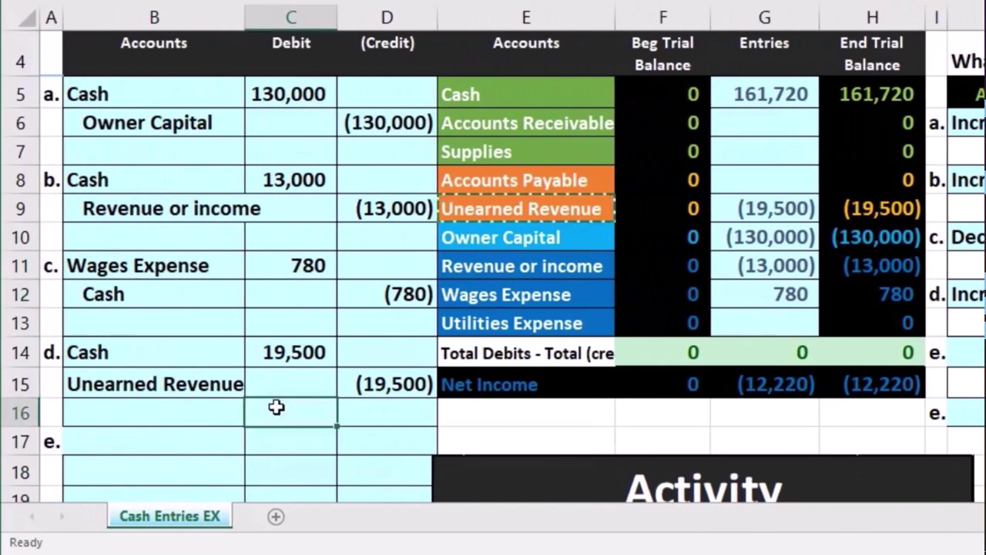
scroll(276, 406, "down", 4)
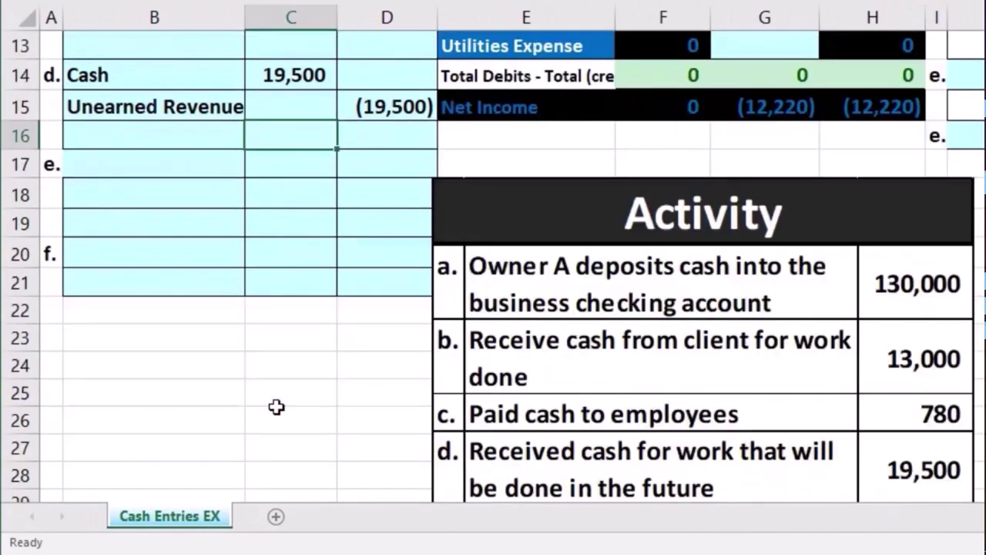
scroll(276, 407, "down", 1)
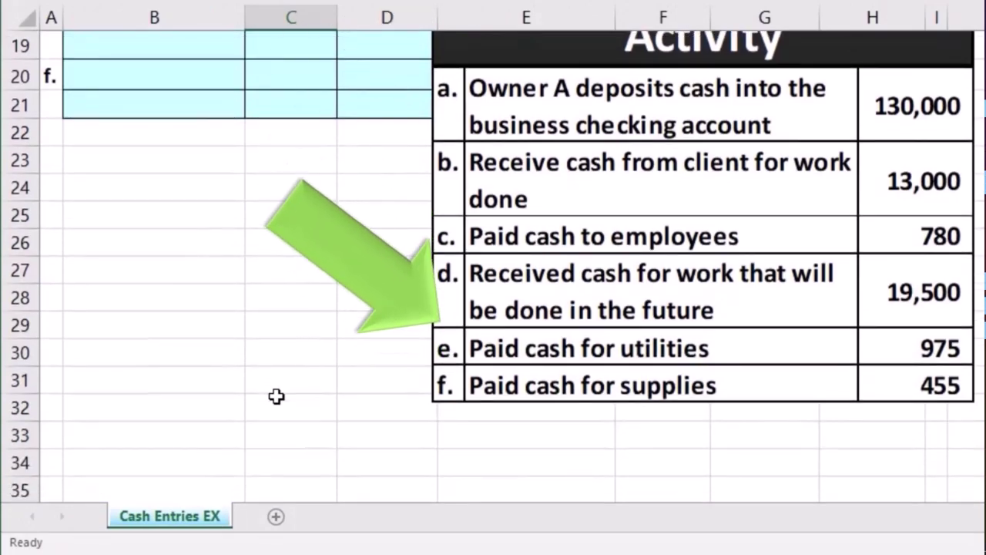
scroll(276, 396, "up", 3)
scroll(276, 396, "up", 3)
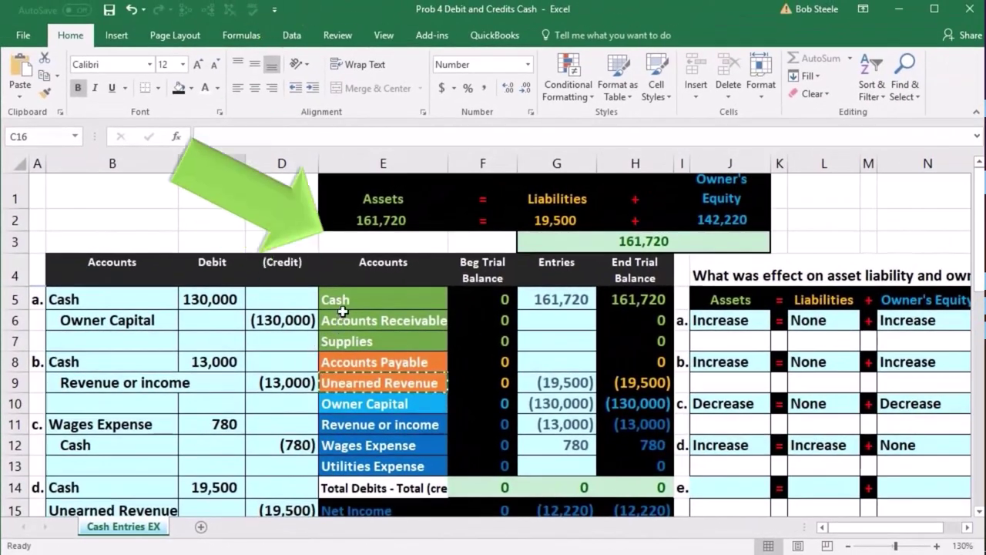
left_click(346, 302)
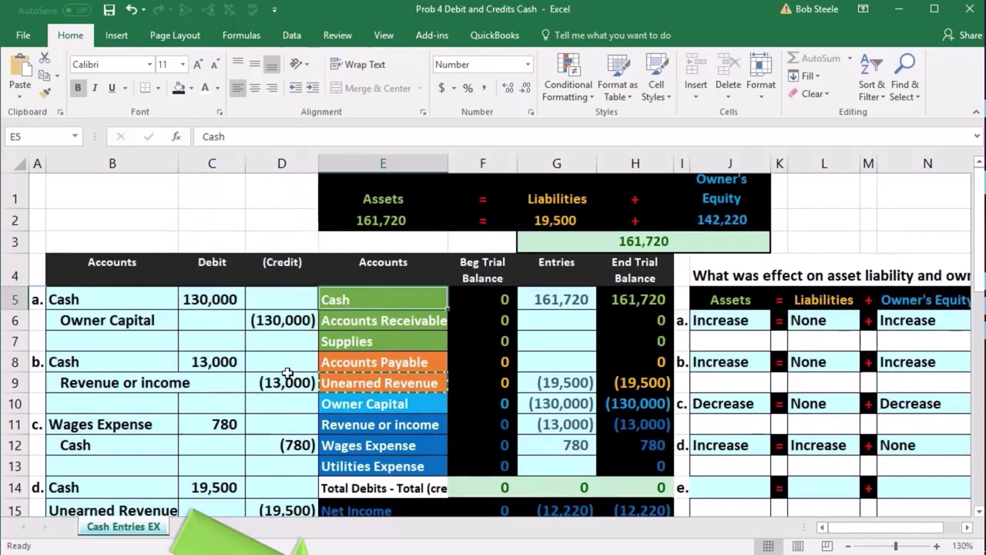
scroll(286, 373, "down", 5)
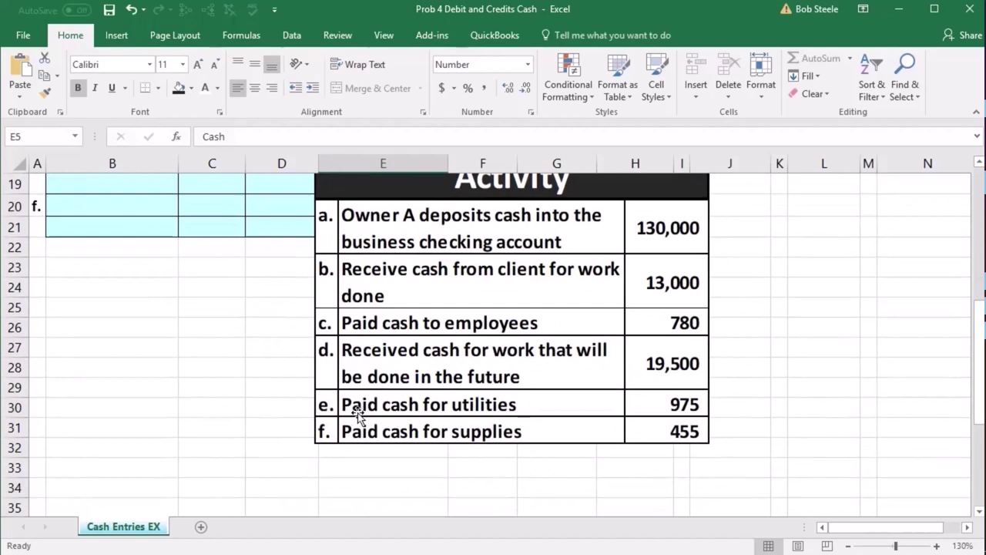
scroll(358, 416, "up", 5)
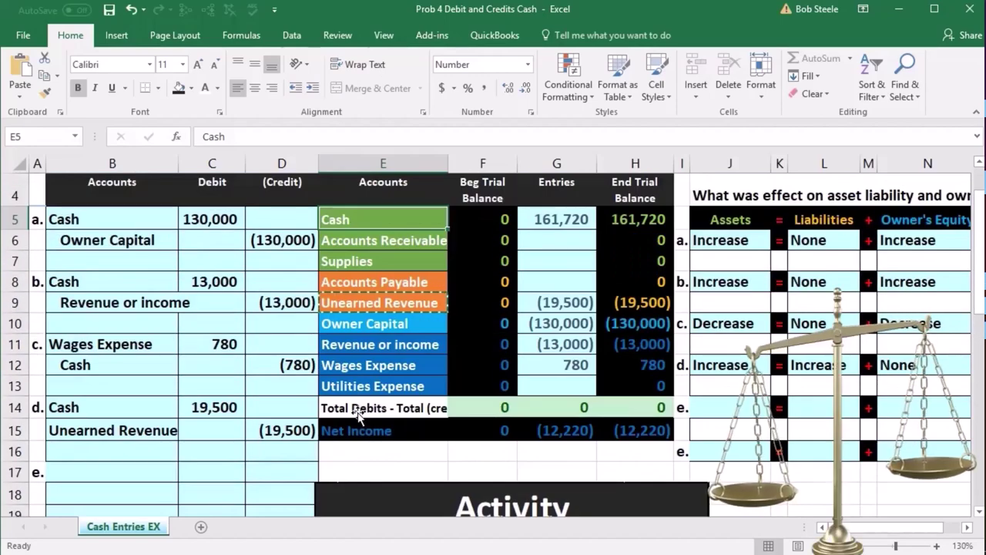
left_click(640, 221)
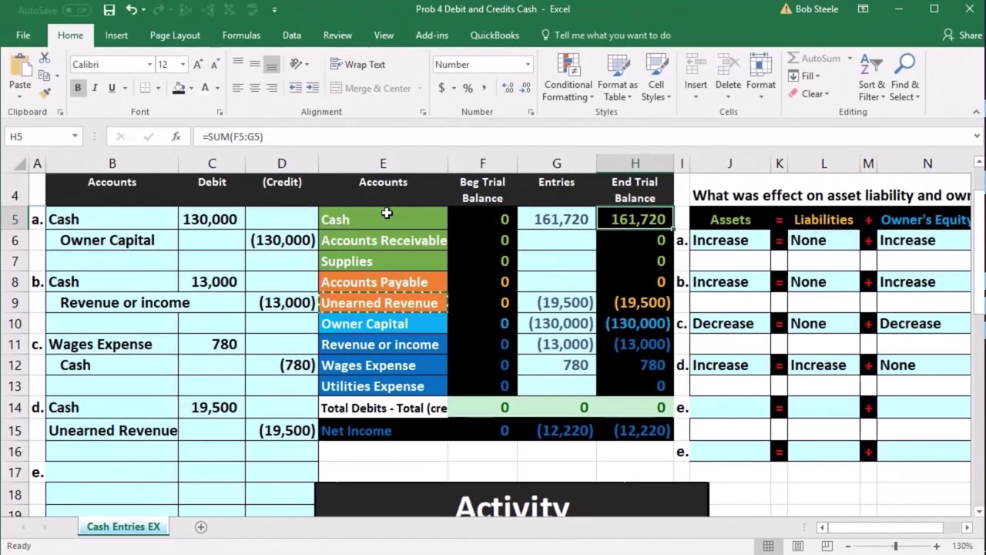
Copy the Cash account name from E5 into B18 as values only, for entry e's credit line.
left_click(386, 213)
right_click(386, 214)
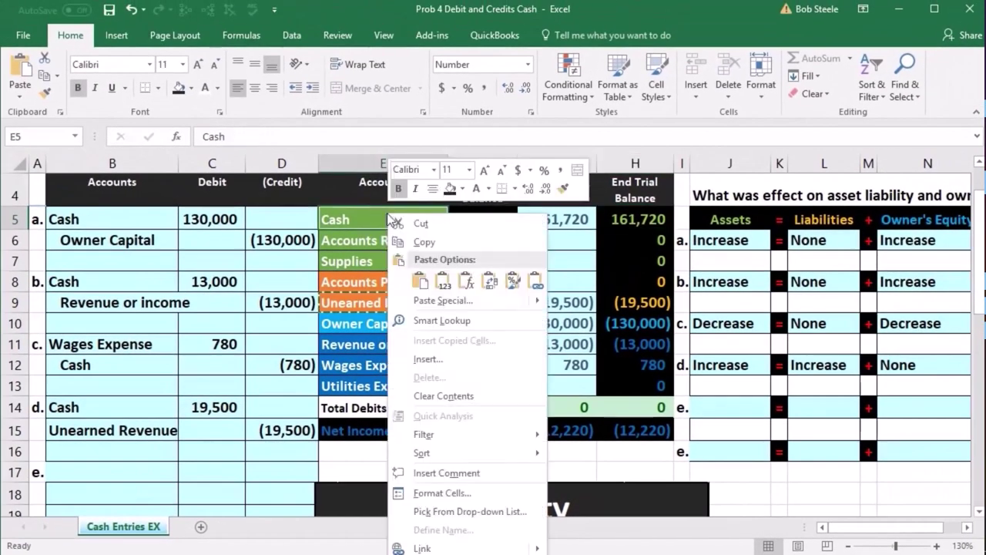
left_click(406, 244)
scroll(121, 425, "down", 1)
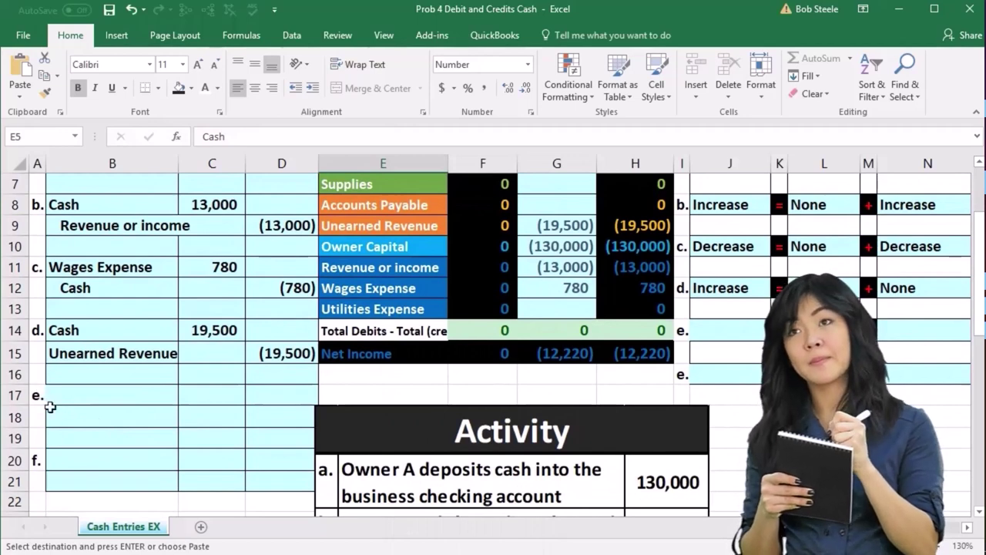
left_click(61, 414)
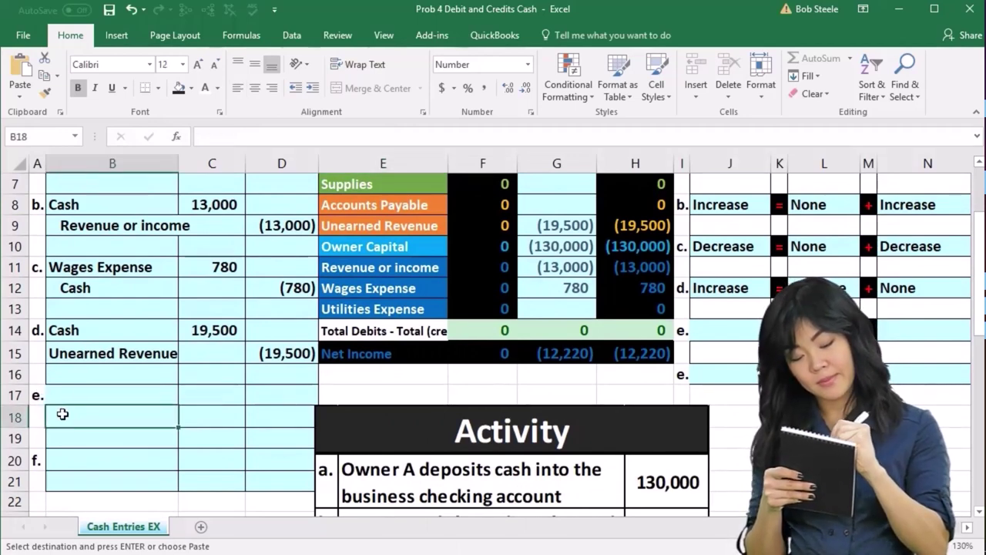
right_click(63, 414)
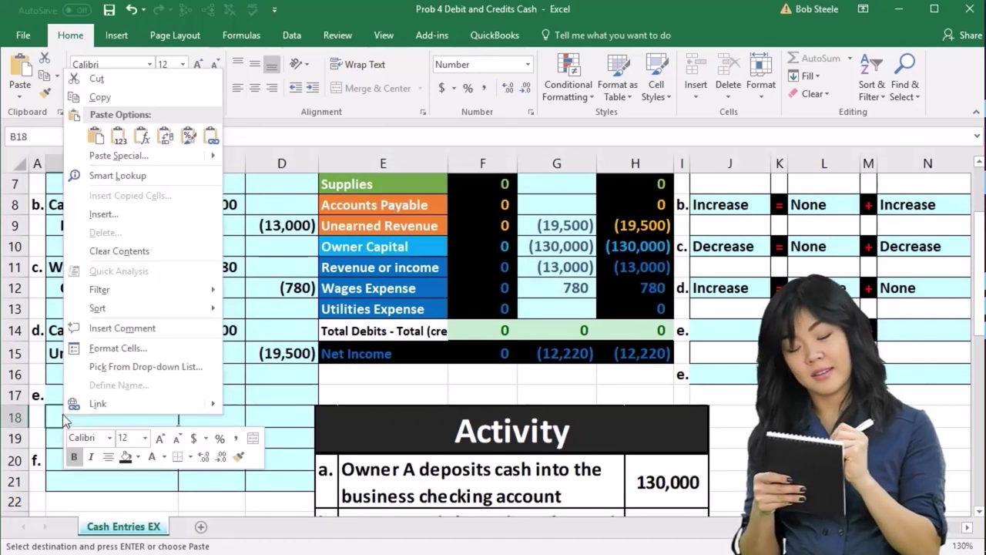
left_click(120, 141)
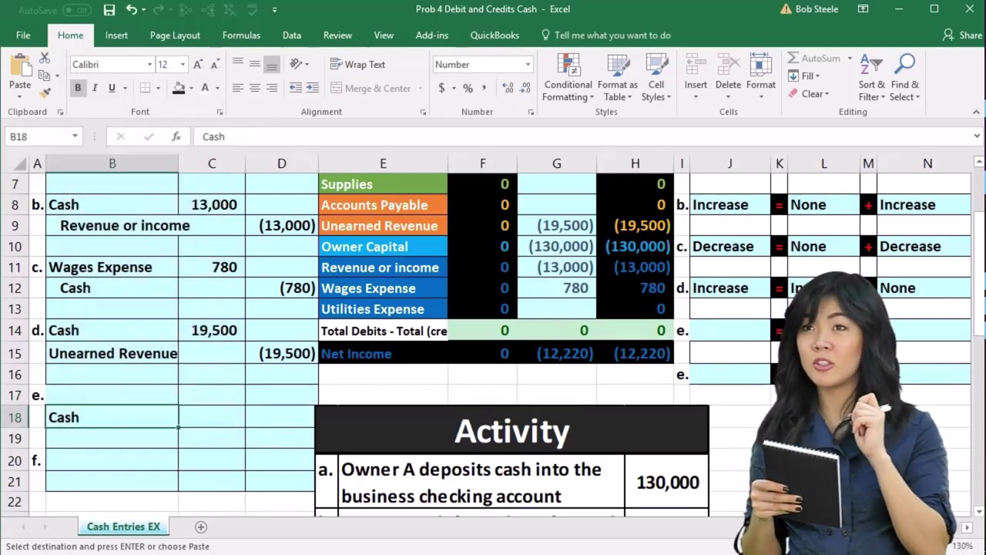
Look up transaction e's amount in the Activity list and enter -975 as the Cash credit in D18.
scroll(281, 439, "down", 4)
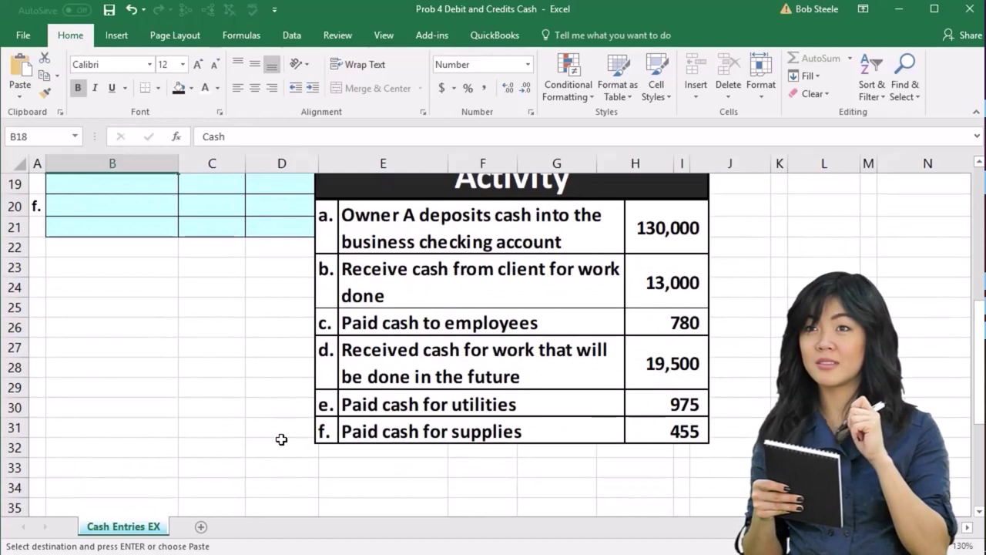
scroll(280, 439, "up", 3)
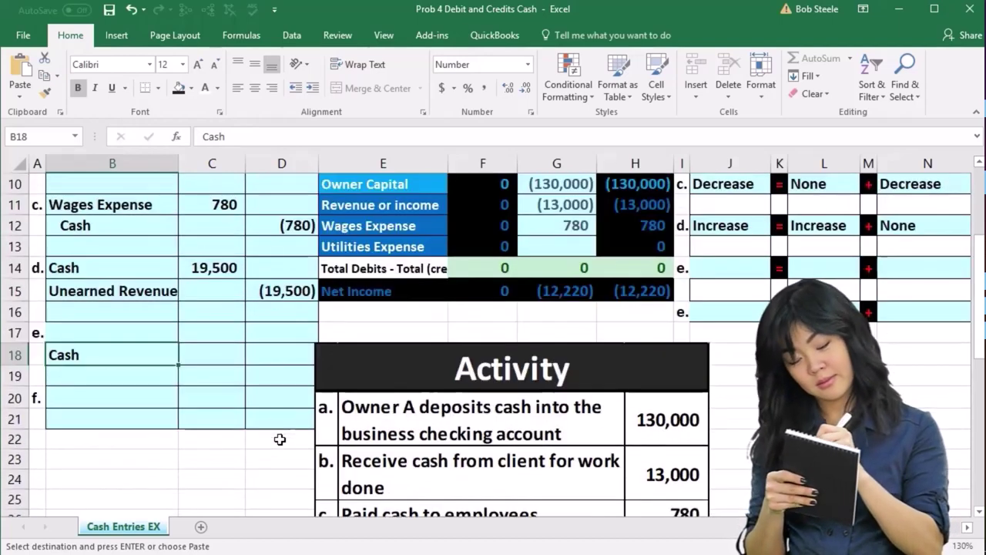
left_click(270, 351)
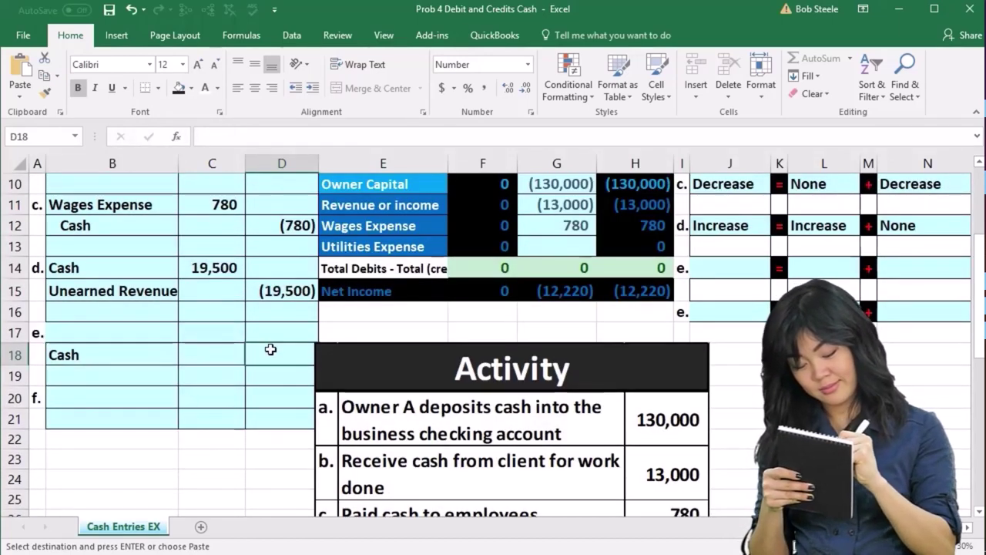
type("-975")
key("Return")
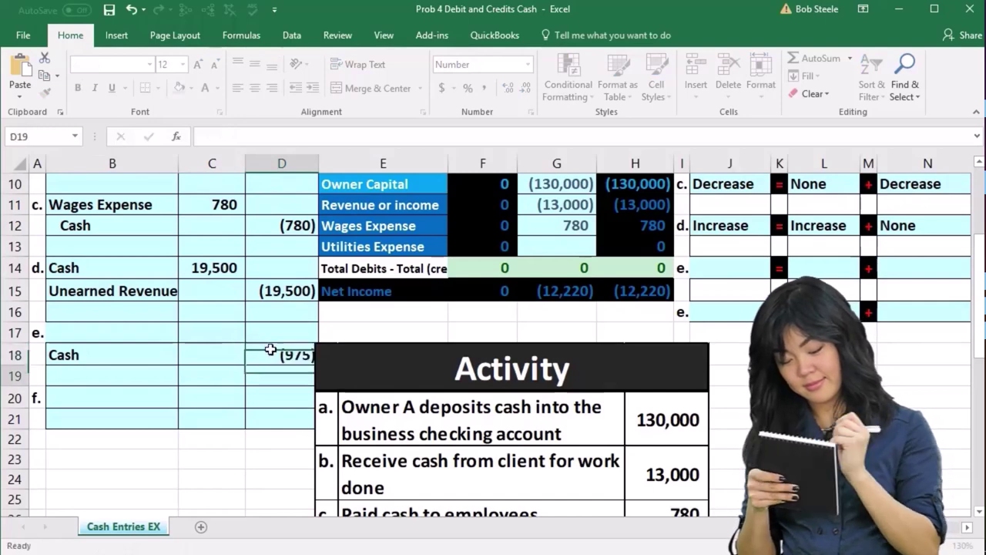
Enter 975 as entry e's debit amount in C17.
key("Up")
key("Up")
key("Left")
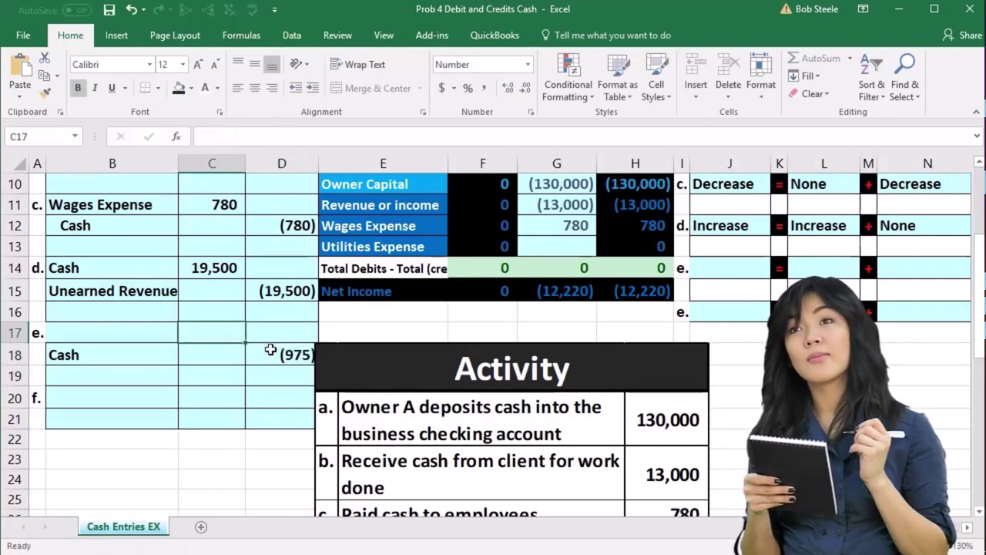
type("975")
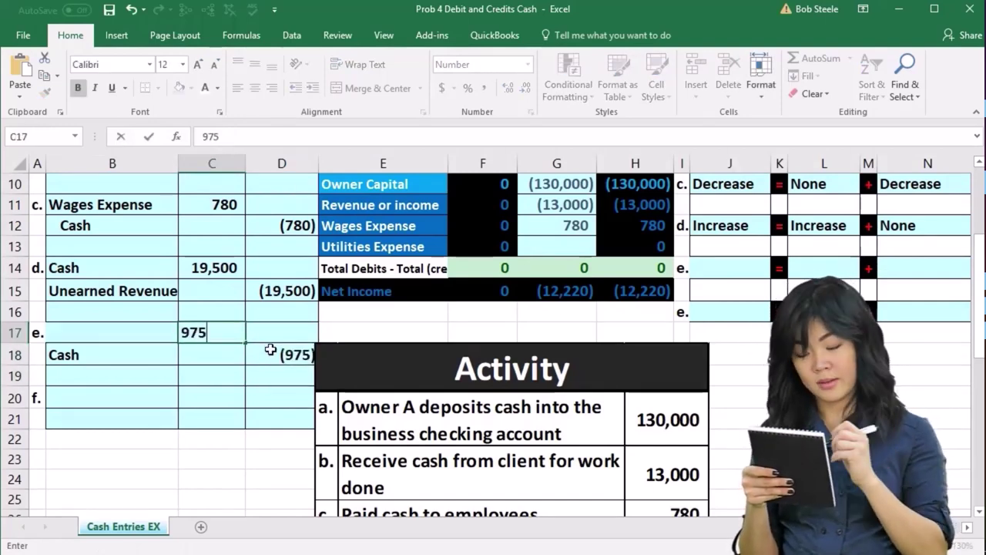
key("Return")
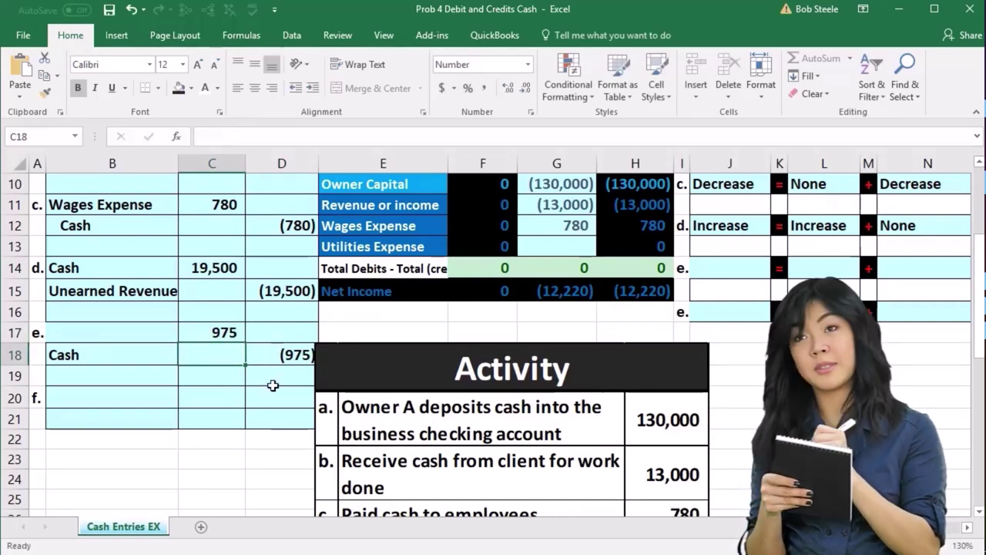
Check transaction e against the account list and copy Utilities Expense from E13 into B17 as values only.
scroll(261, 440, "down", 3)
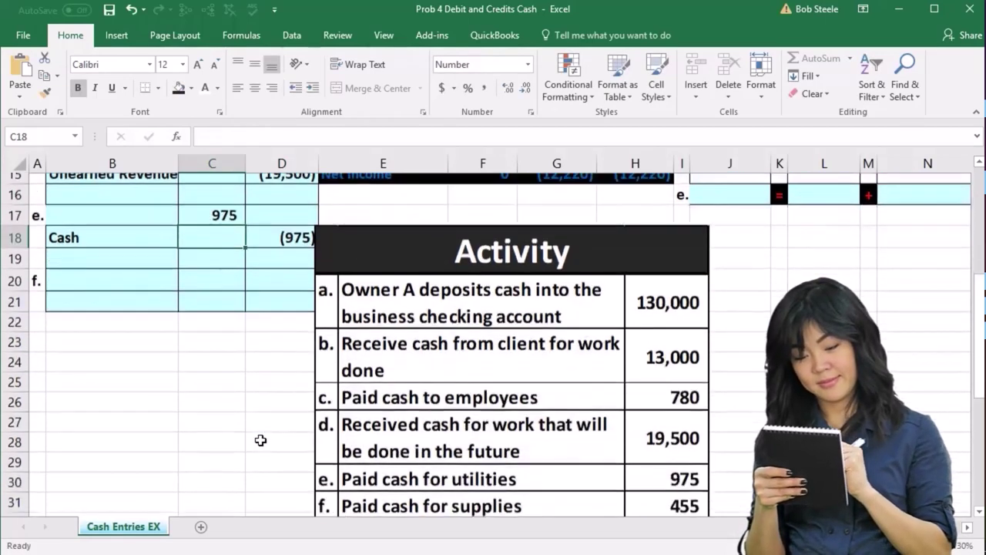
scroll(261, 440, "up", 6)
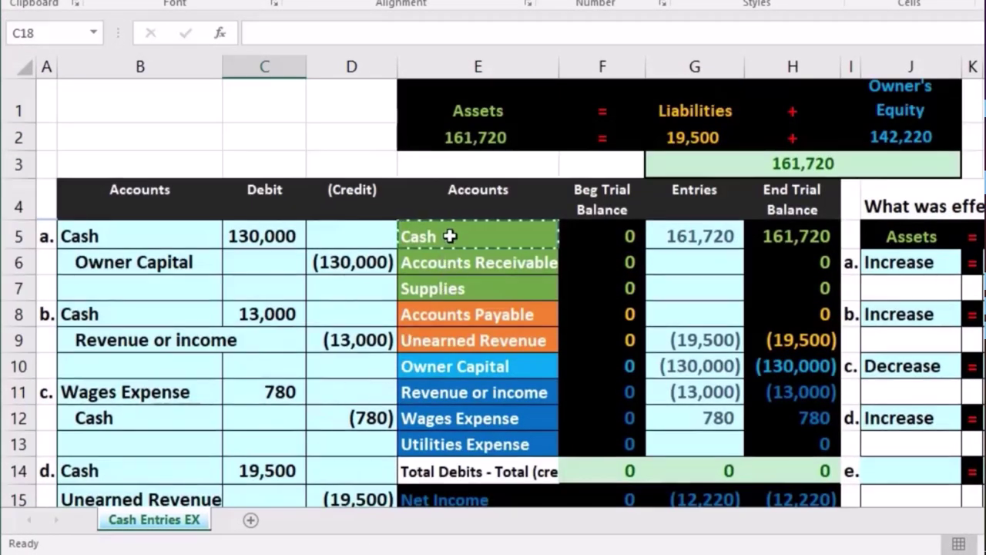
left_click_drag(449, 236, 439, 436)
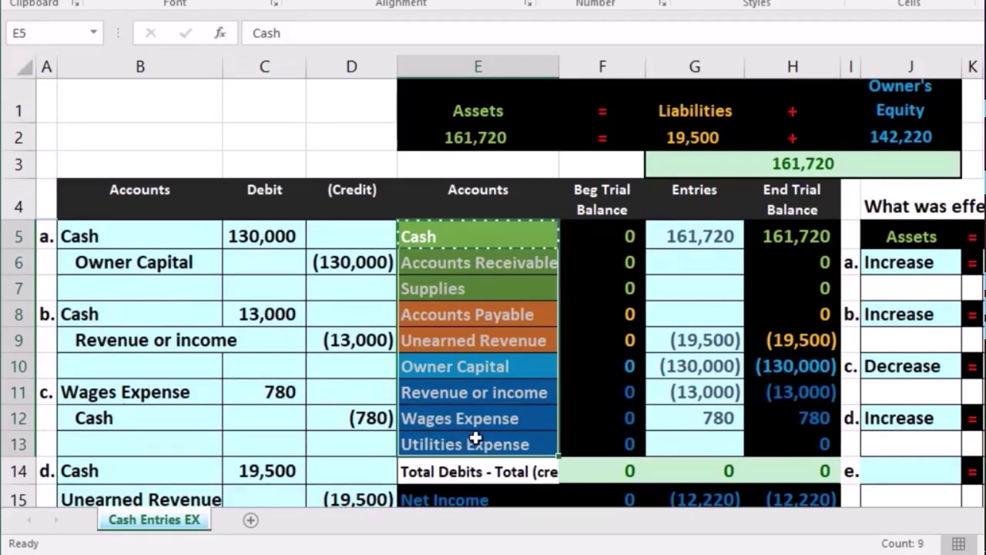
left_click(511, 436)
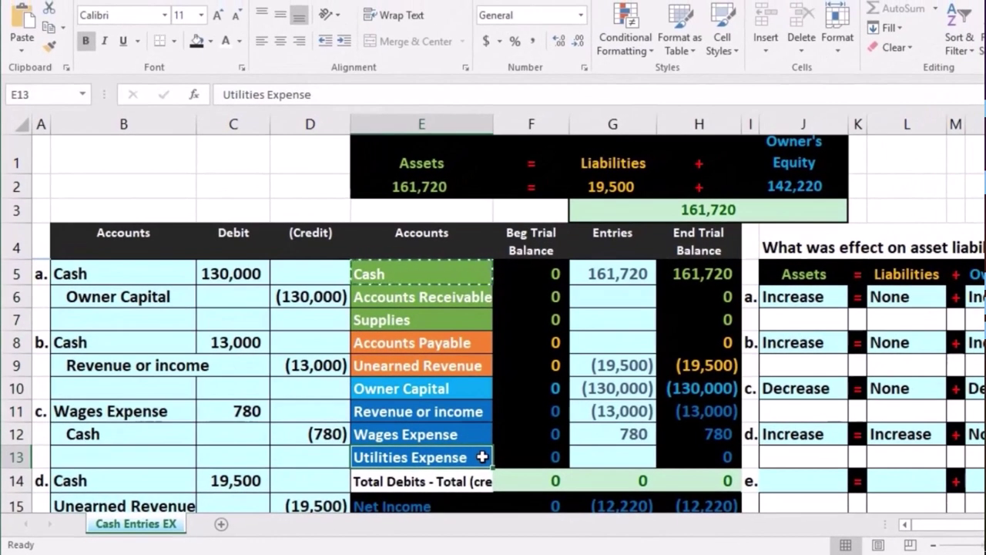
scroll(481, 457, "down", 1)
right_click(447, 364)
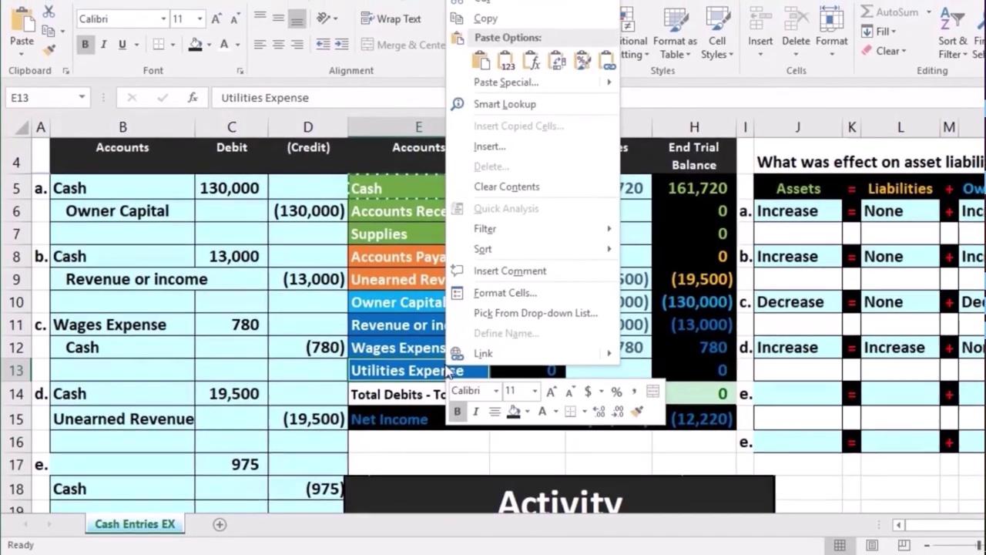
left_click(487, 15)
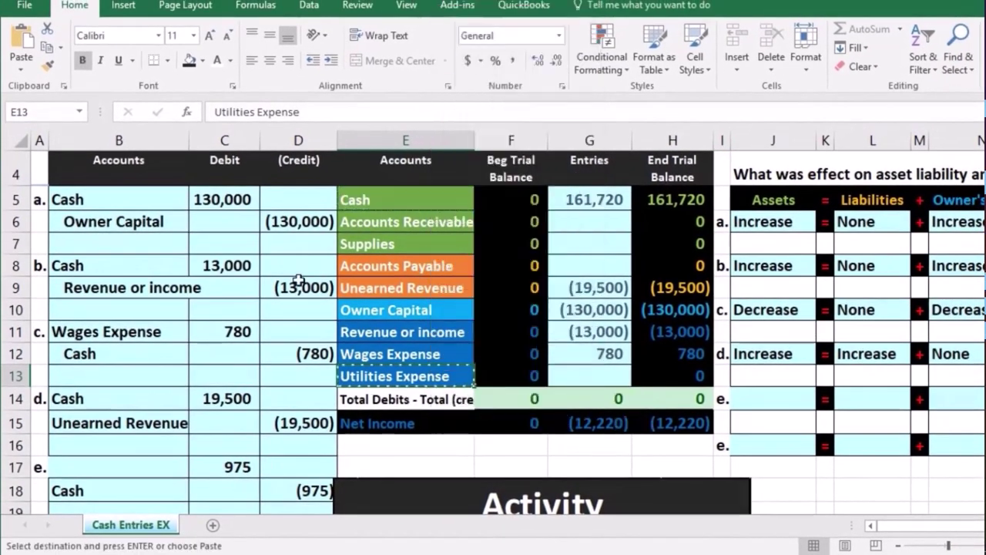
scroll(299, 280, "down", 2)
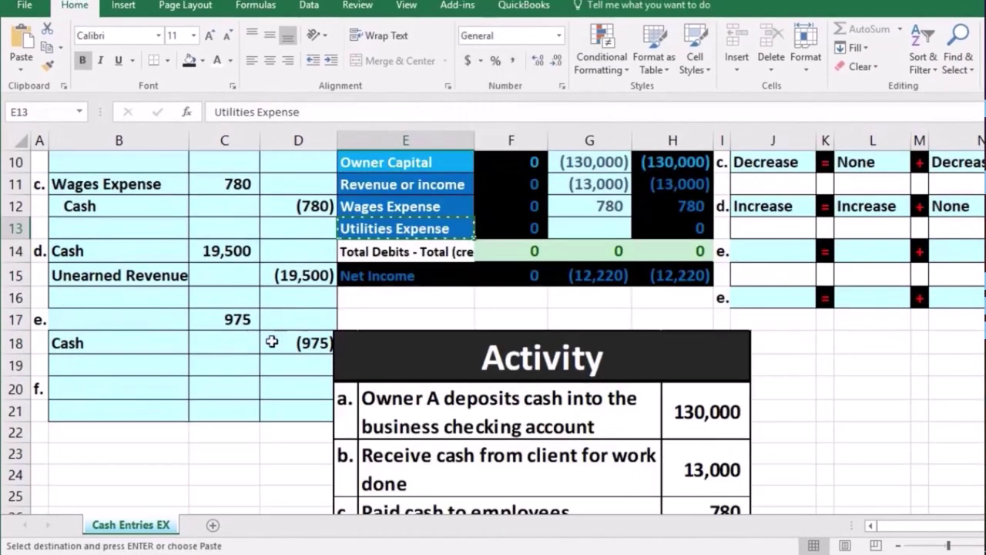
left_click(101, 321)
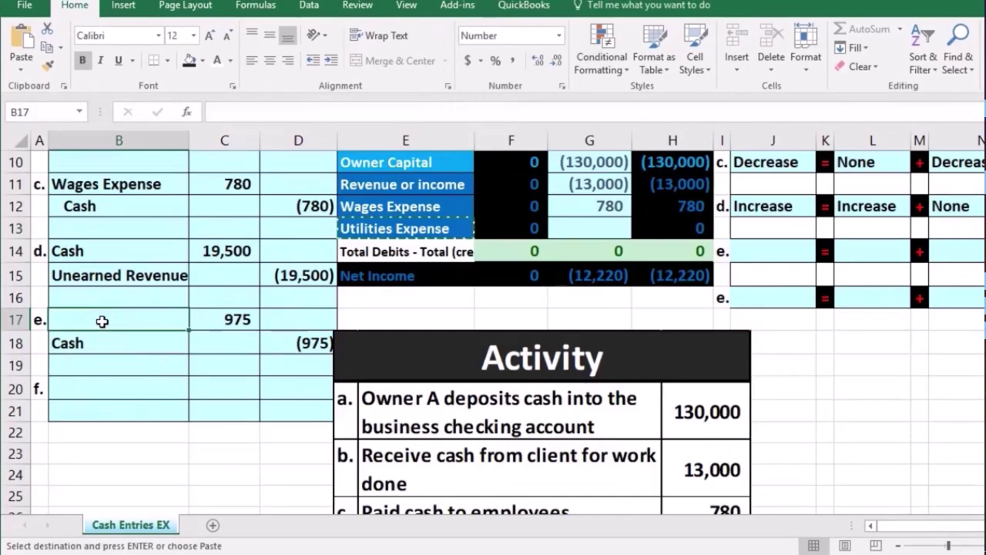
right_click(102, 321)
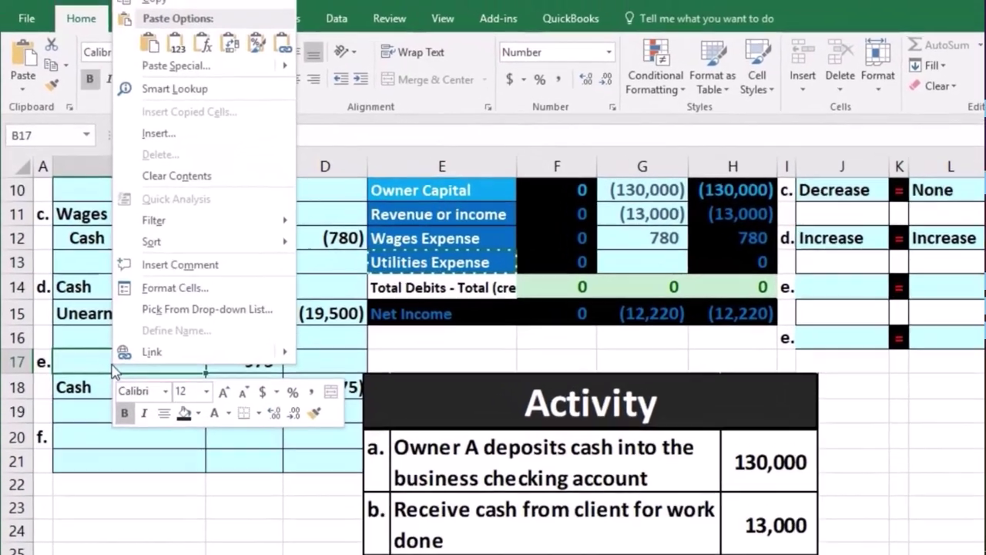
left_click(152, 30)
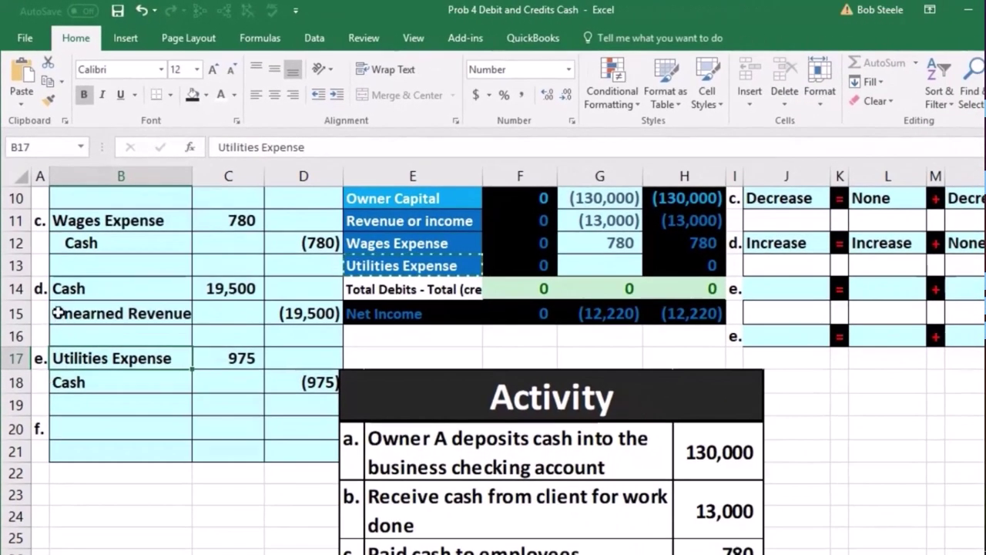
Indent the credit account names Unearned Revenue in B15 and Cash in B18 like the other journal entries.
left_click(58, 312)
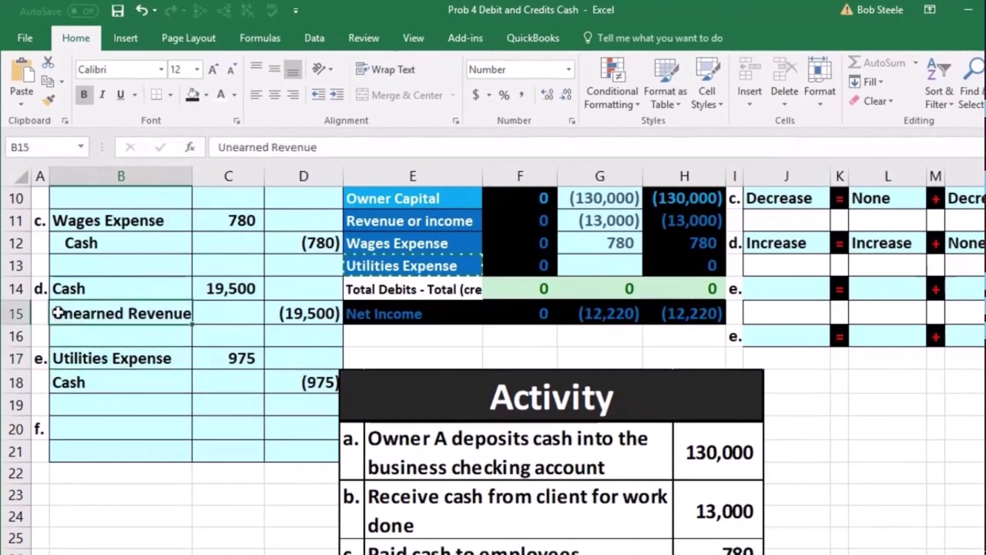
key("F2")
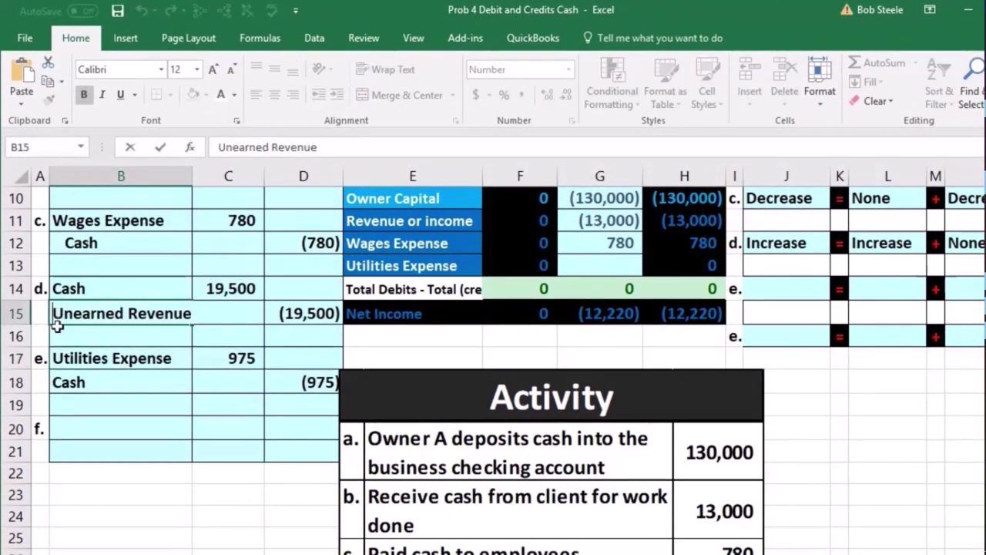
key("ctrl+Return")
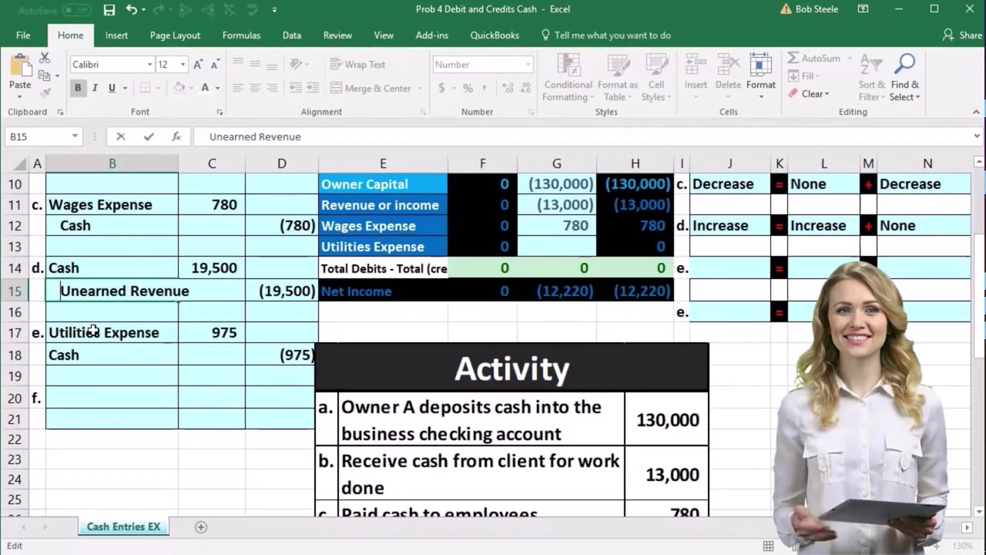
left_click(77, 357)
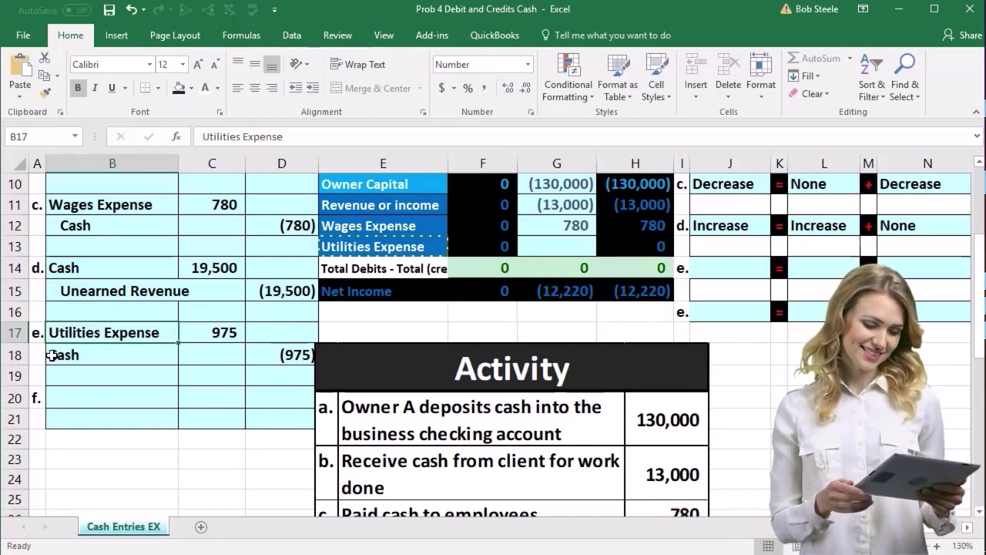
double_click(52, 355)
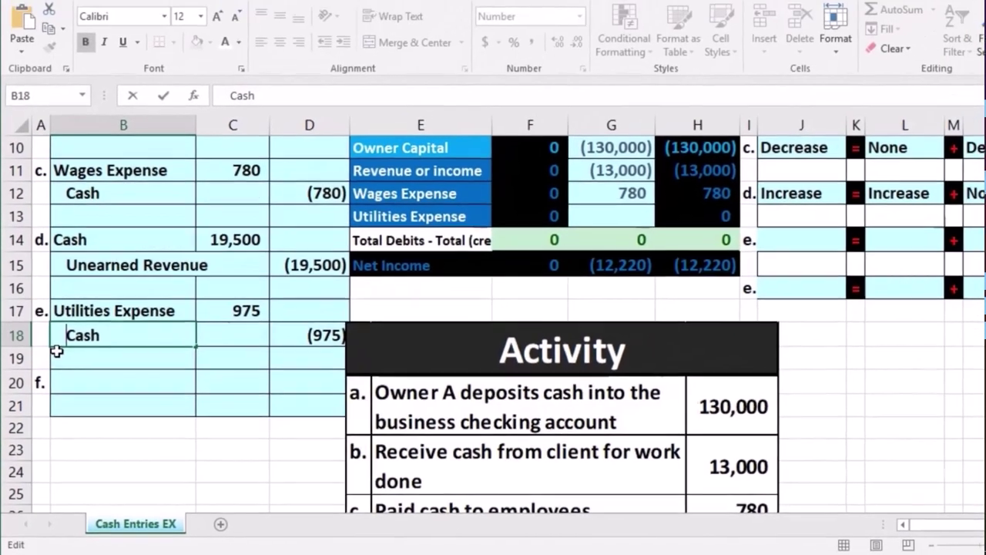
key("Return")
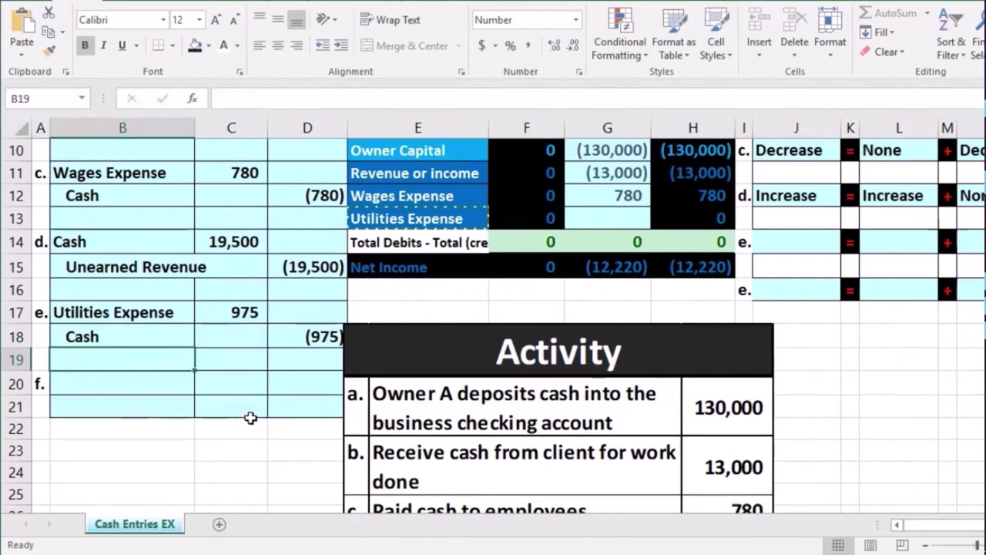
Review entry e's debit and credit amounts against the revenue and expense rows of the trial balance.
scroll(250, 417, "up", 1)
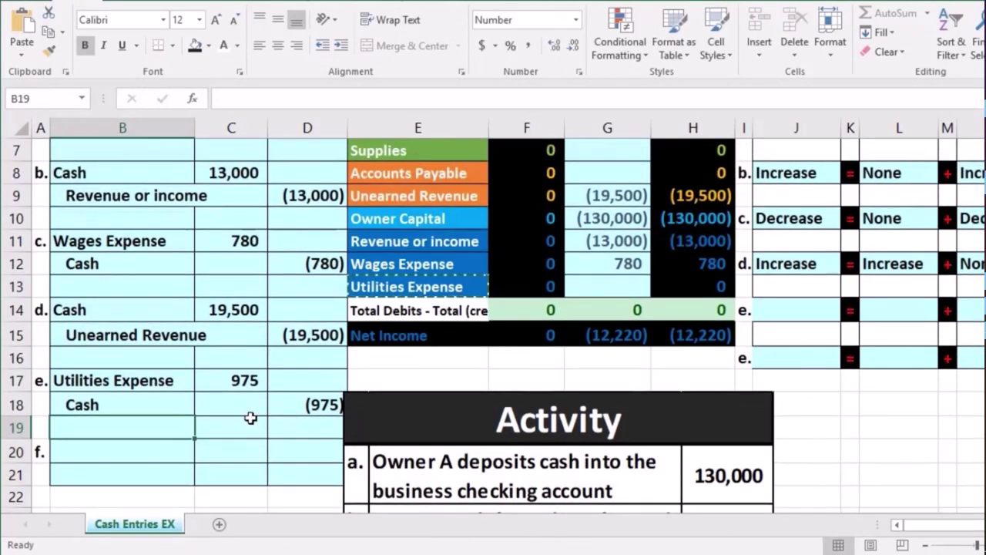
left_click(235, 378)
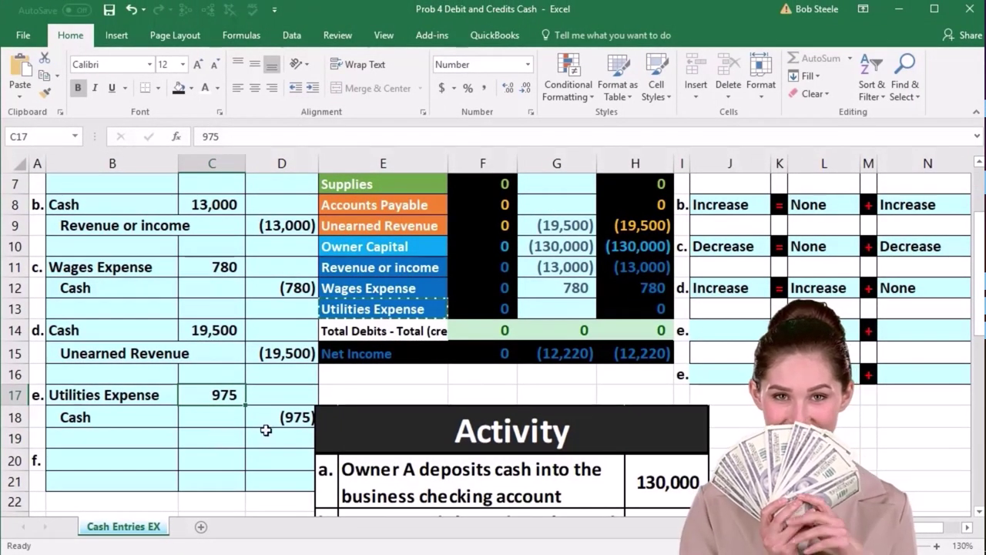
left_click(286, 417)
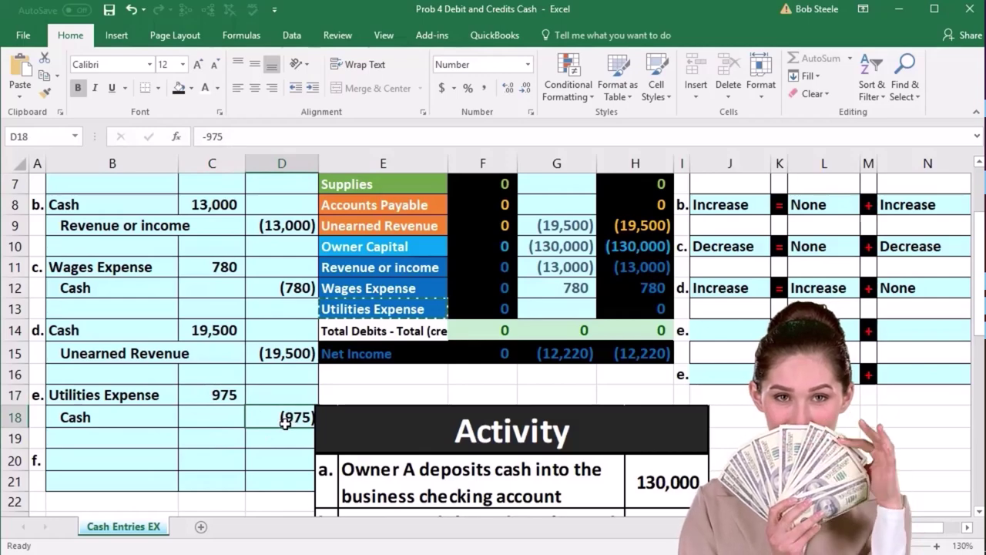
scroll(278, 435, "up", 1)
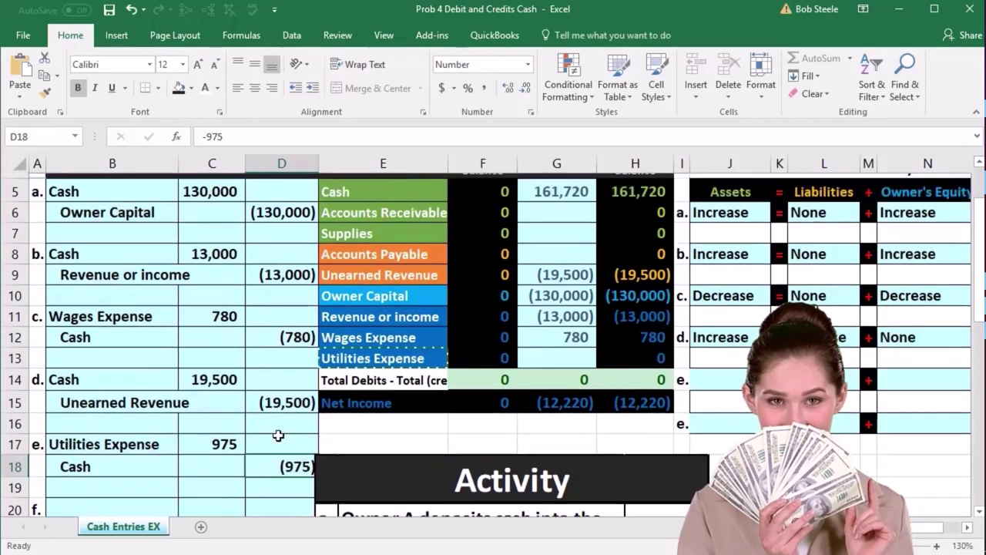
left_click(349, 368)
left_click_drag(349, 368, 645, 378)
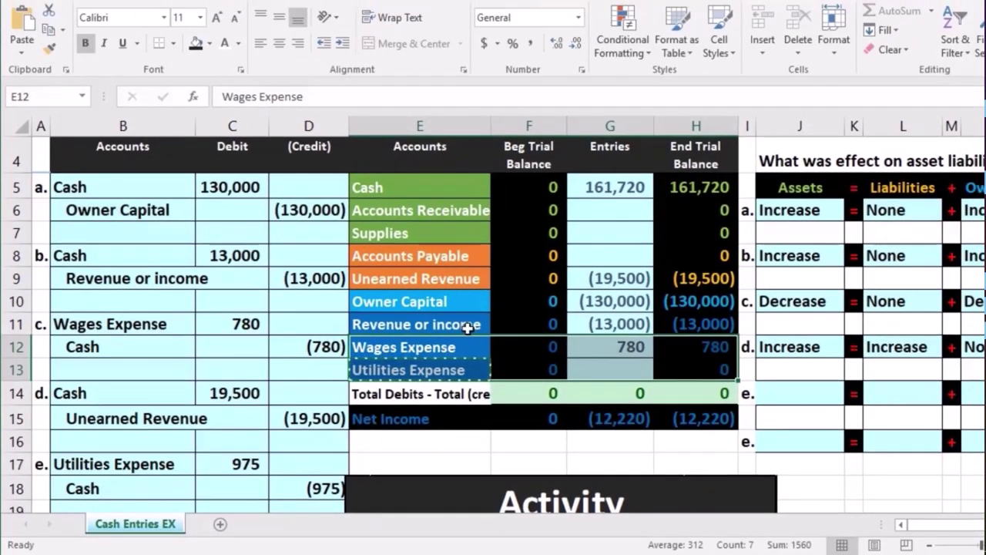
left_click_drag(468, 327, 668, 358)
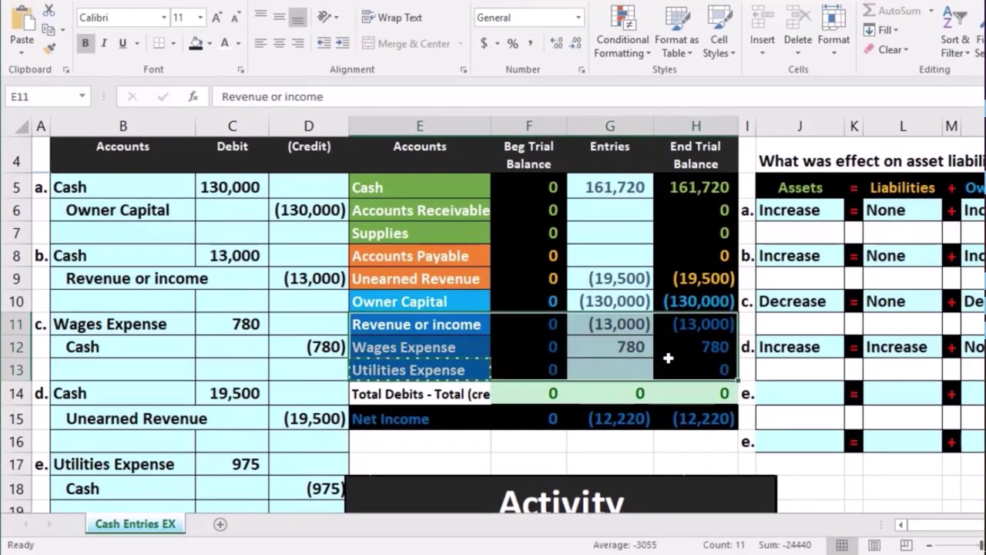
left_click_drag(478, 325, 662, 325)
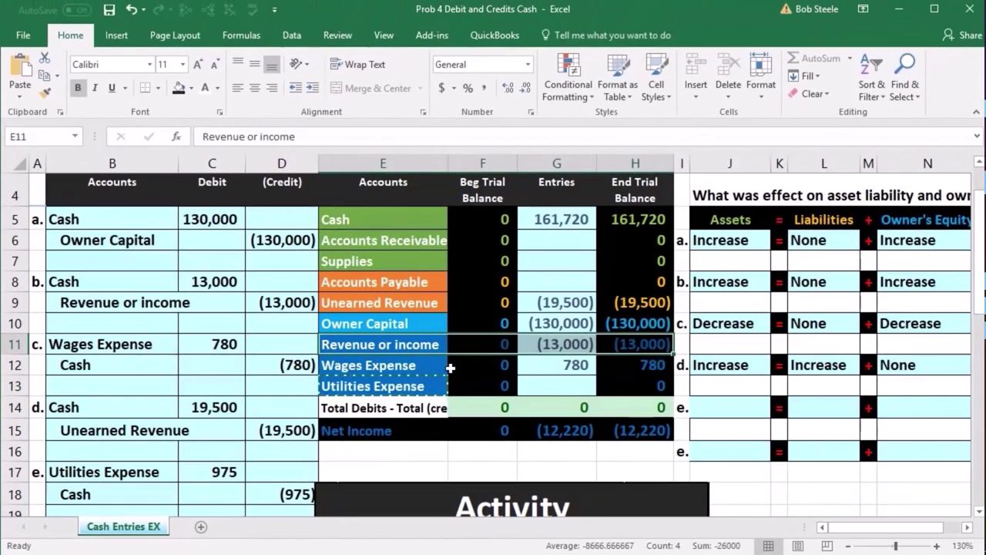
left_click(469, 347)
left_click_drag(429, 365, 617, 376)
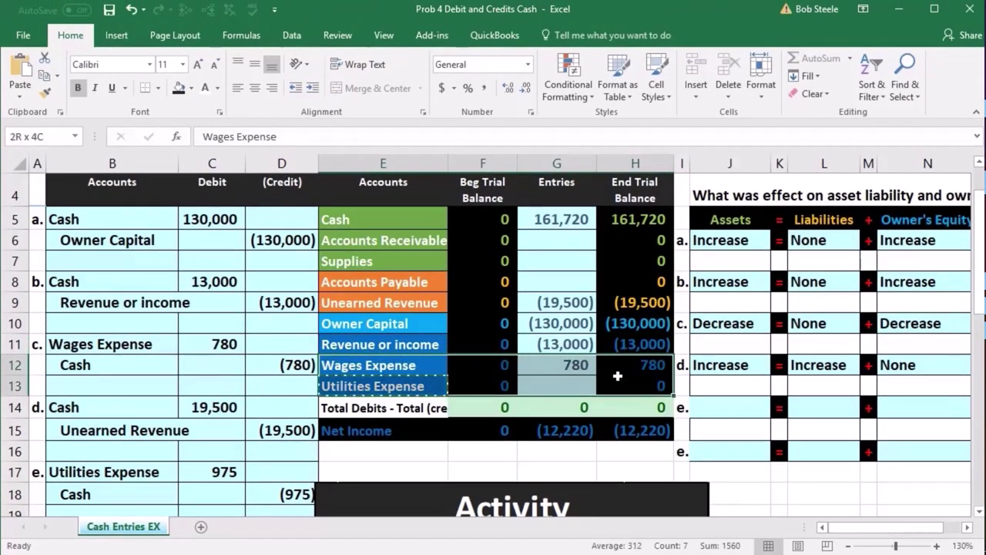
scroll(549, 402, "down", 1)
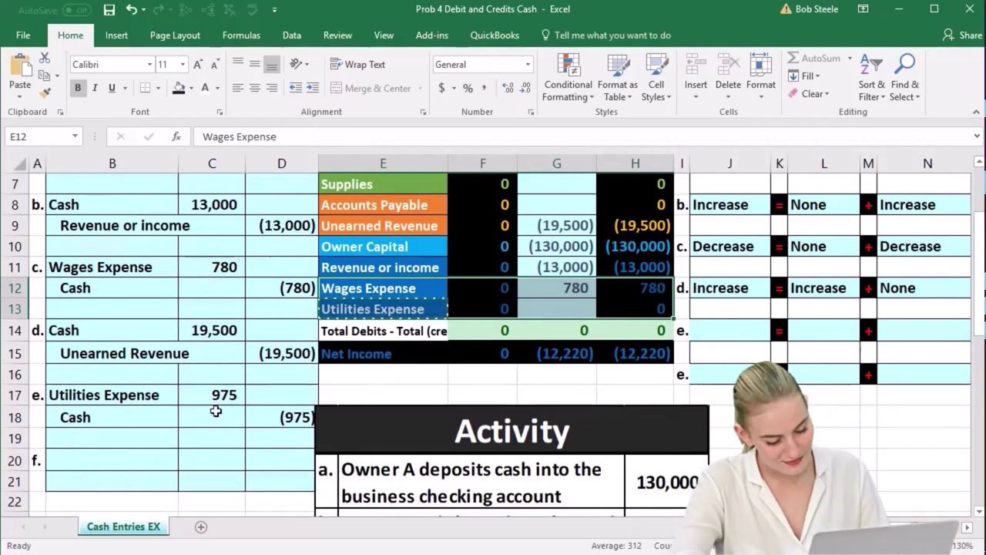
left_click(630, 305)
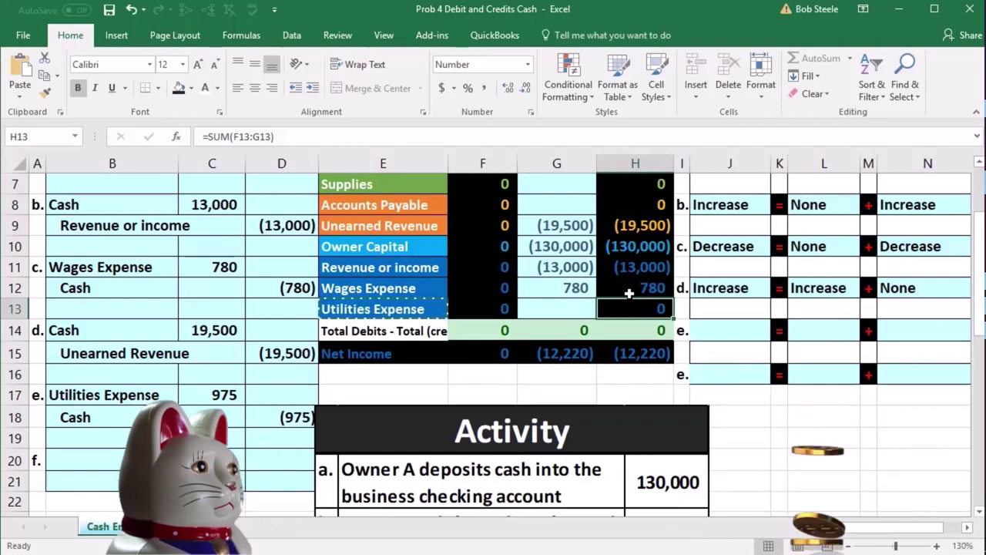
Post entry e's debit to Utilities Expense with =C17 in G13 and check the revenue and expense ending balances.
left_click(198, 394)
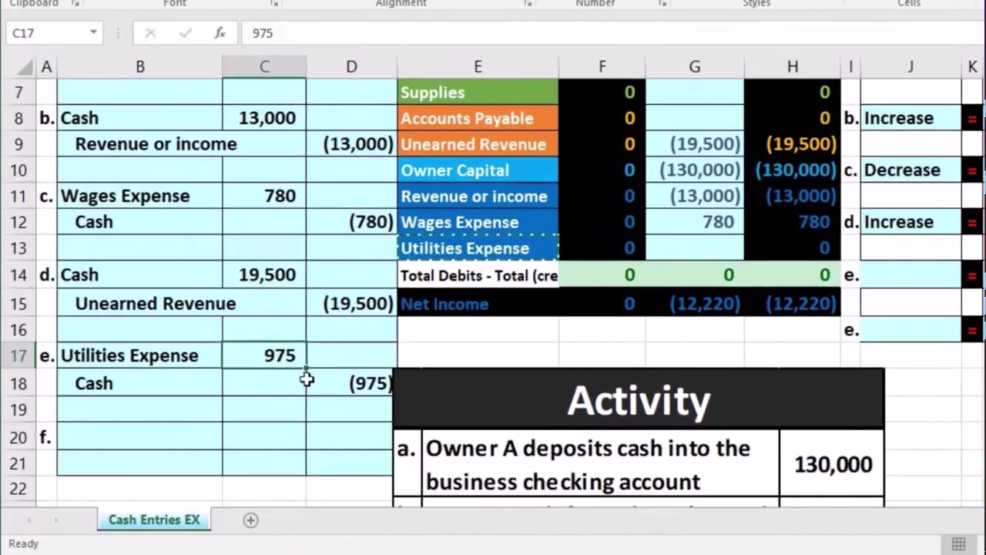
left_click_drag(136, 352, 257, 352)
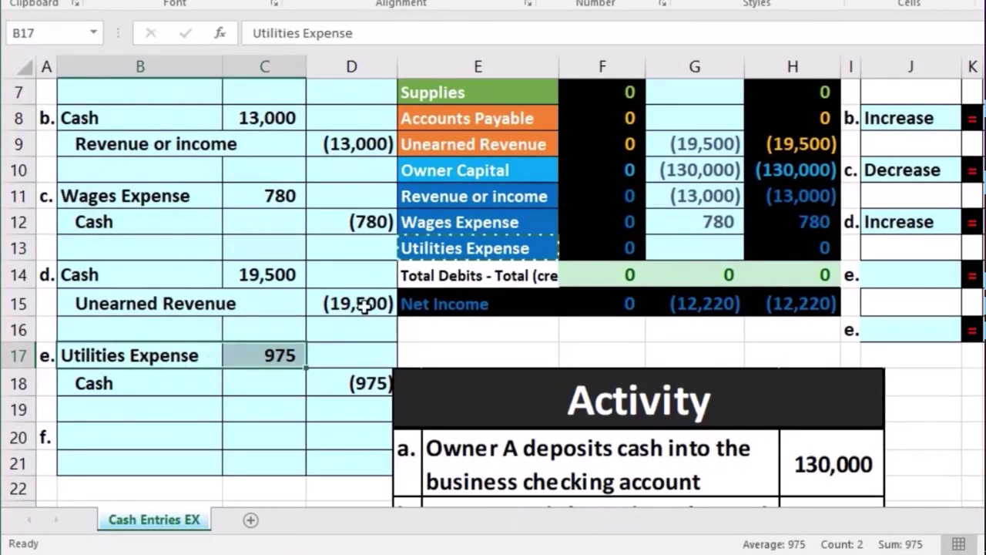
left_click(433, 222)
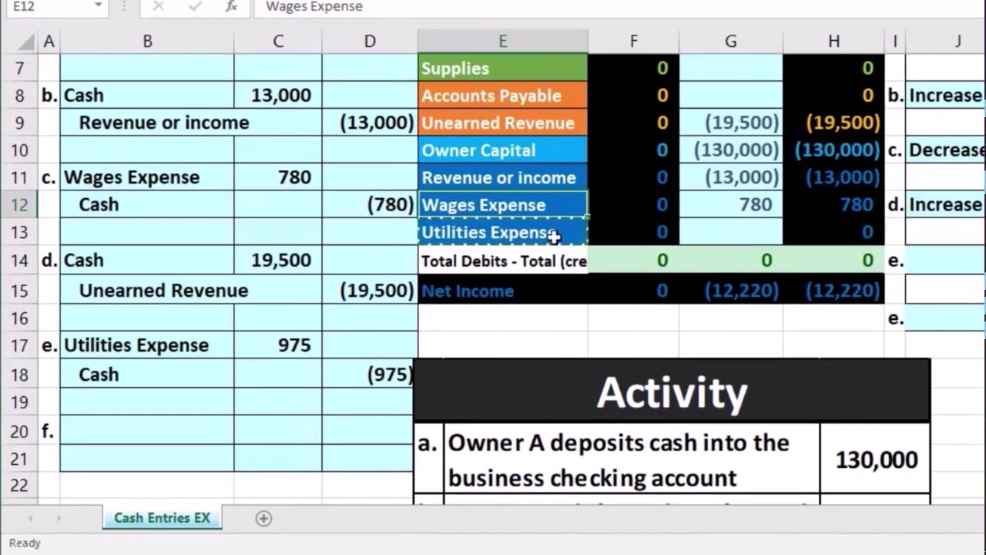
left_click(531, 235)
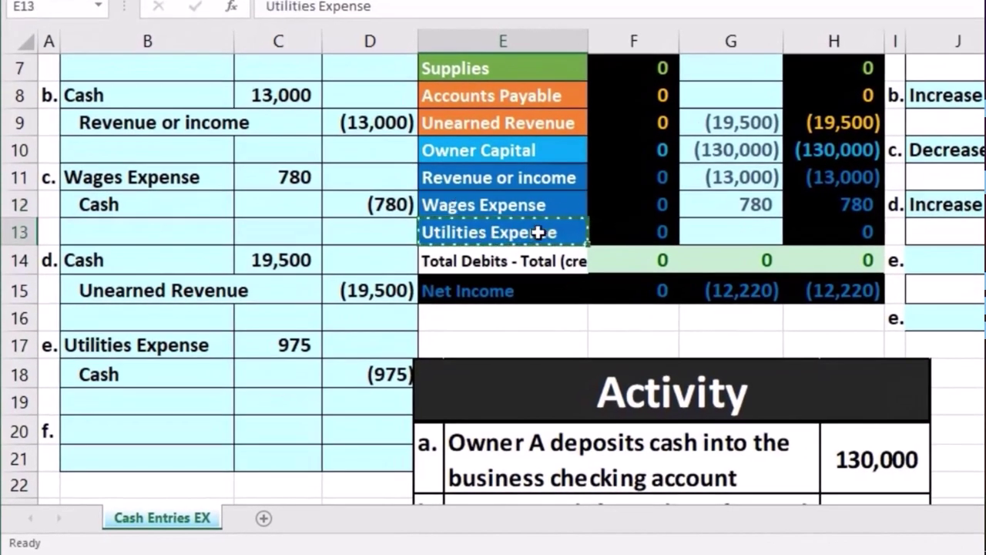
left_click(719, 233)
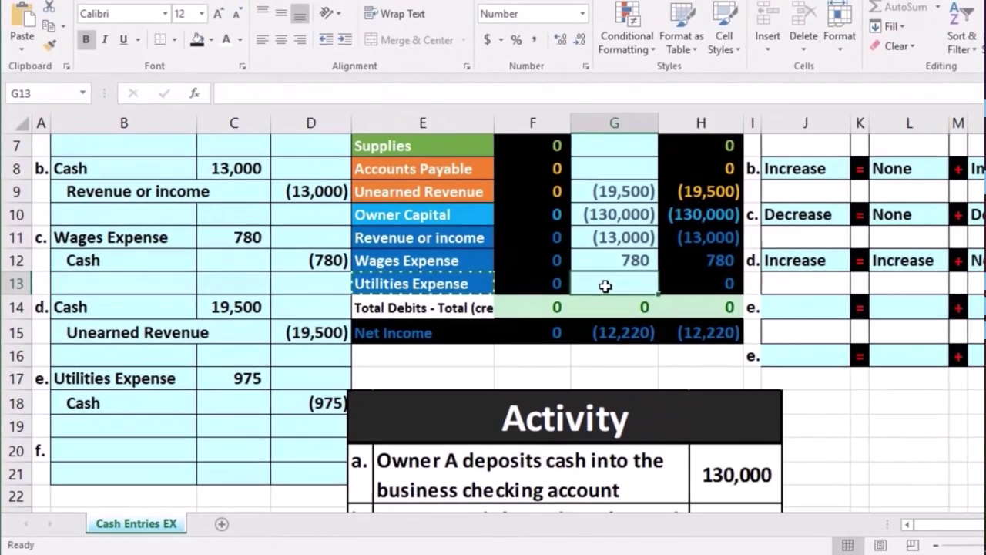
type("=")
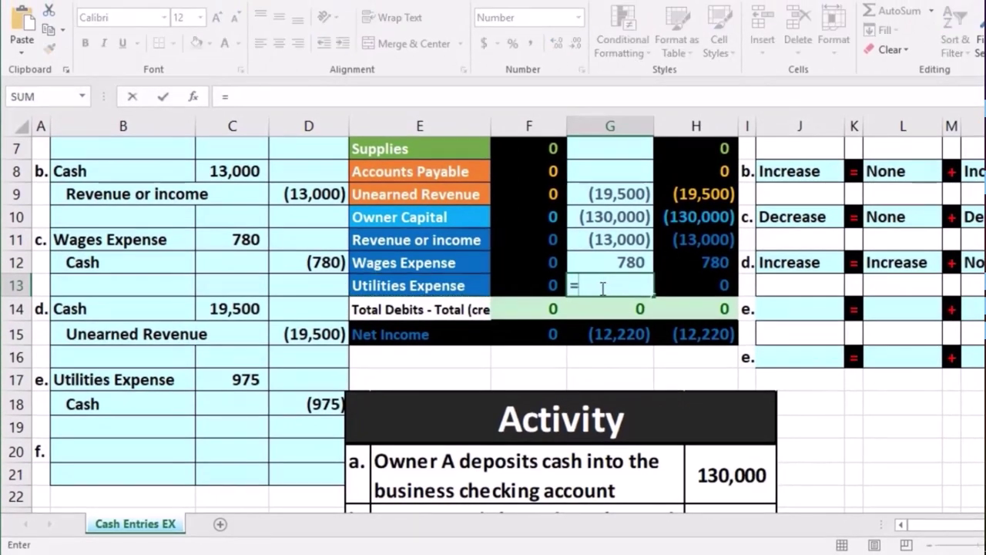
left_click(242, 383)
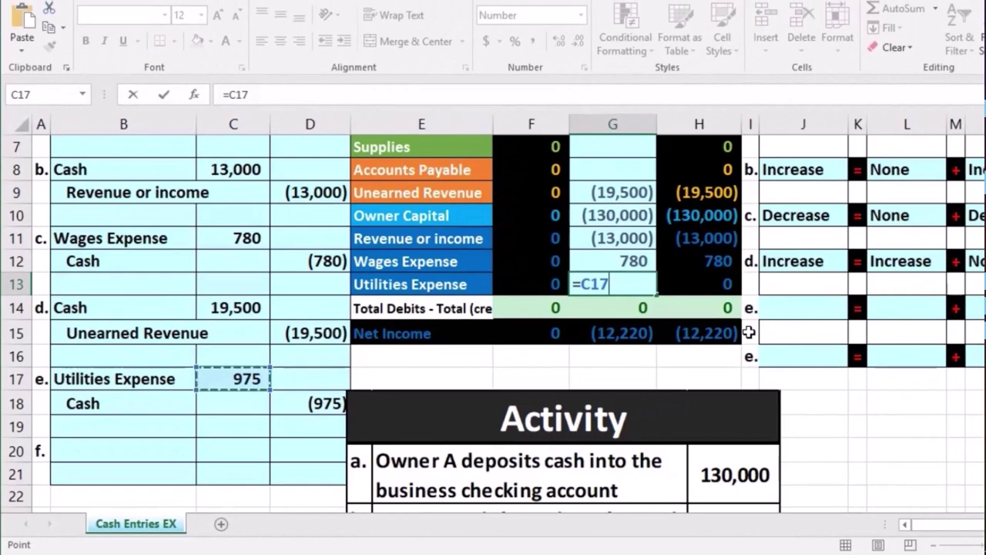
key("Return")
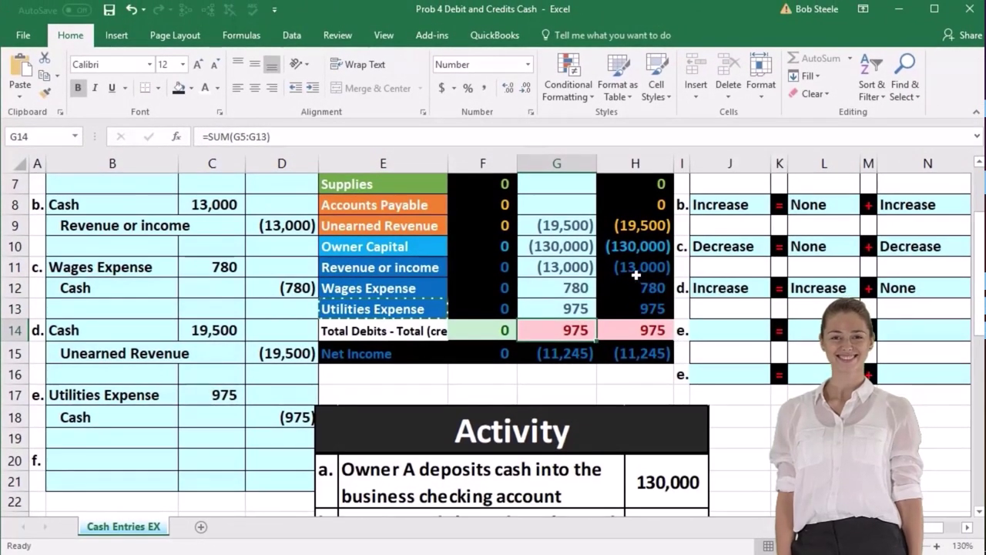
left_click(614, 265)
left_click_drag(614, 265, 617, 303)
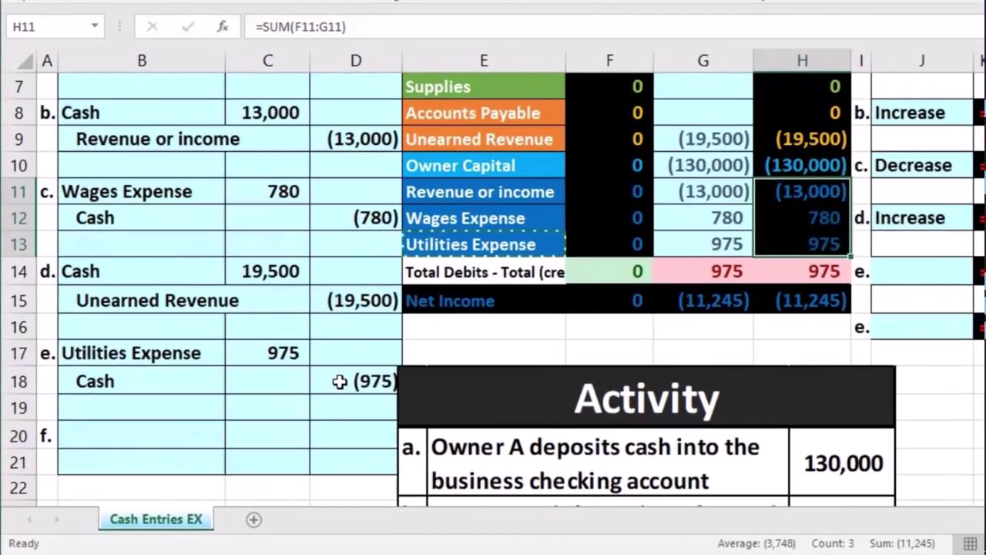
Post entry e's Cash credit by adding D18 to the Cash formula in G5, making it =C5+C8+D12+C14+D18.
left_click(266, 417)
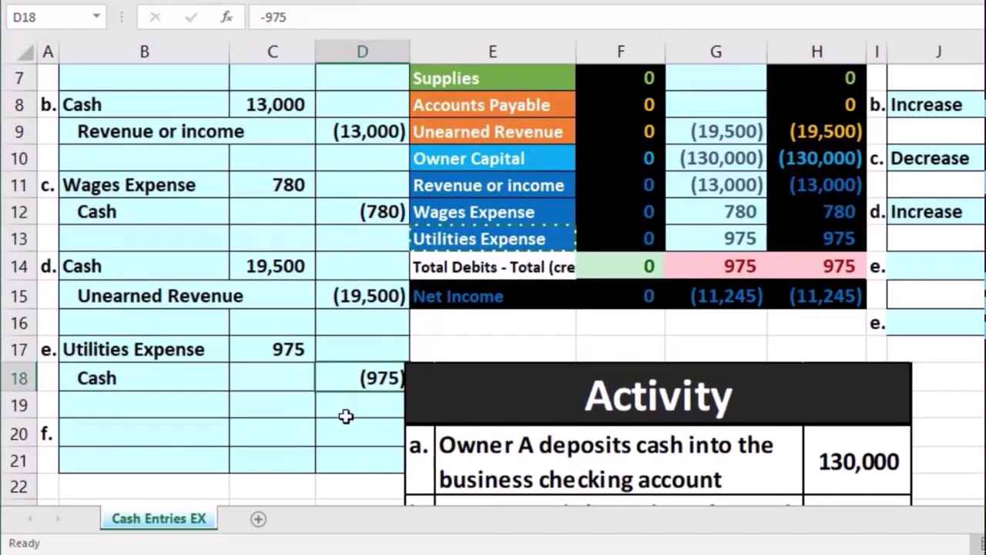
left_click_drag(193, 377, 322, 370)
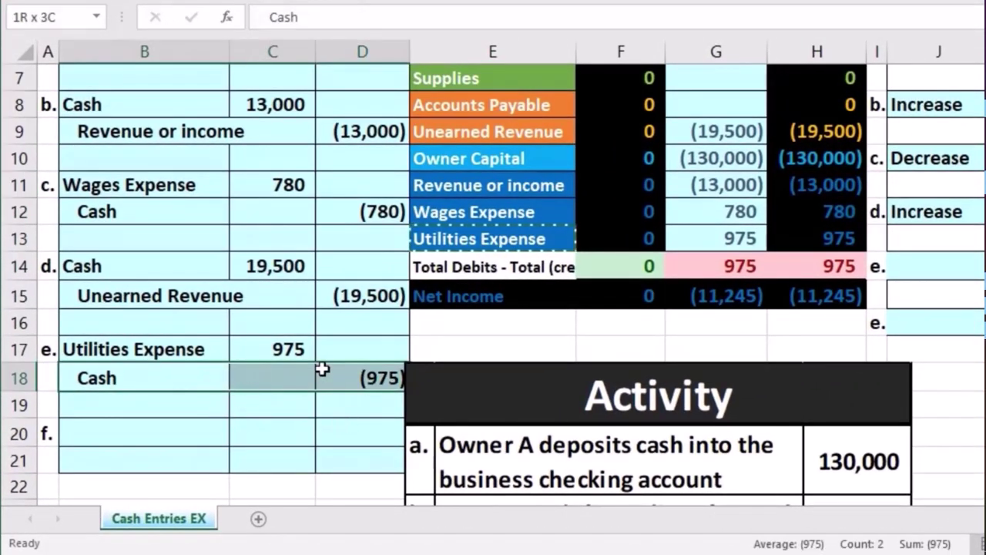
scroll(322, 370, "up", 2)
left_click(490, 223)
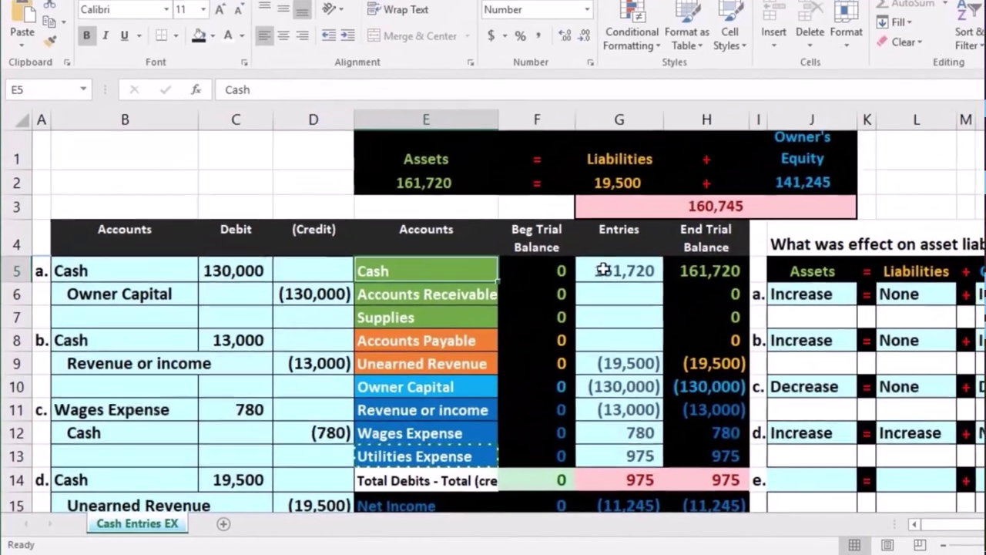
left_click(700, 233)
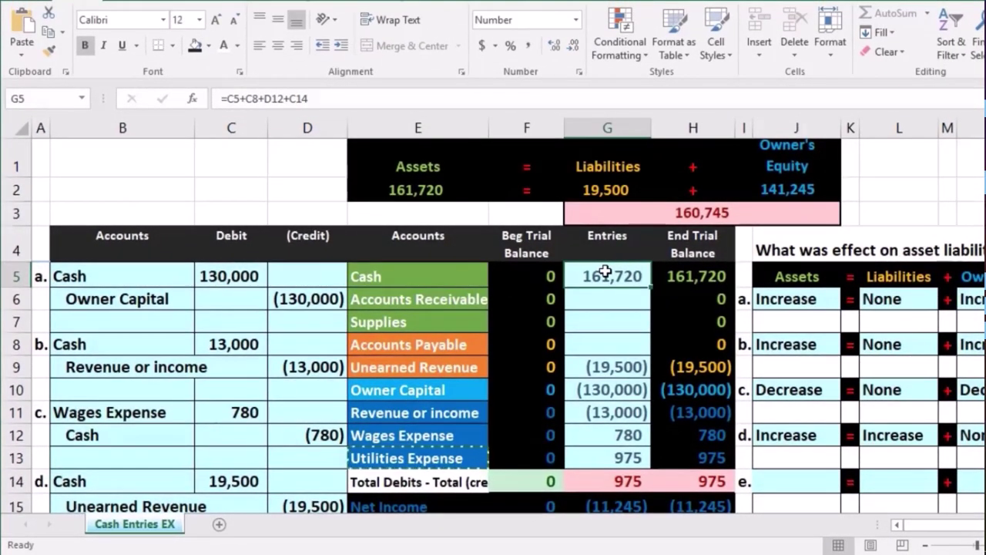
double_click(607, 272)
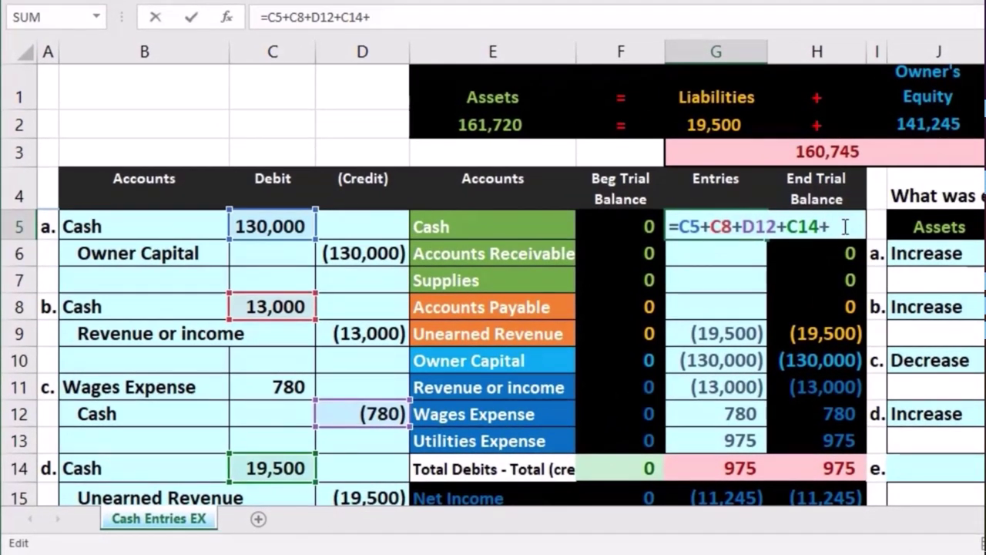
scroll(845, 225, "down", 3)
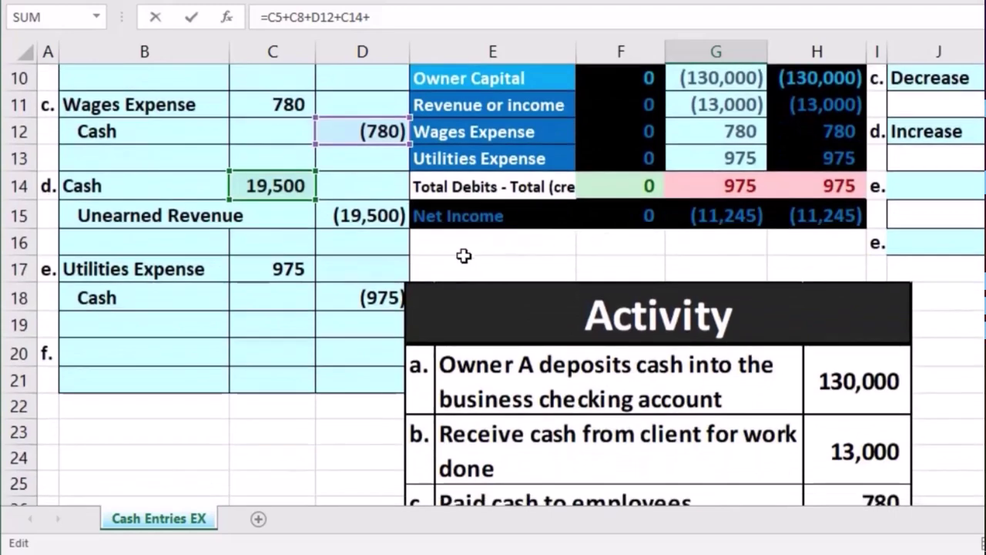
left_click(383, 299)
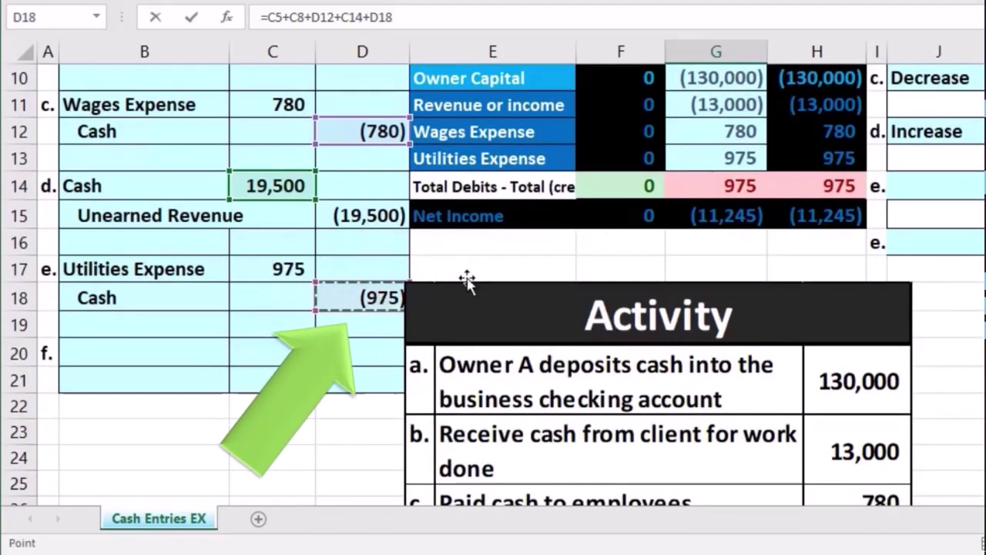
scroll(583, 275, "up", 3)
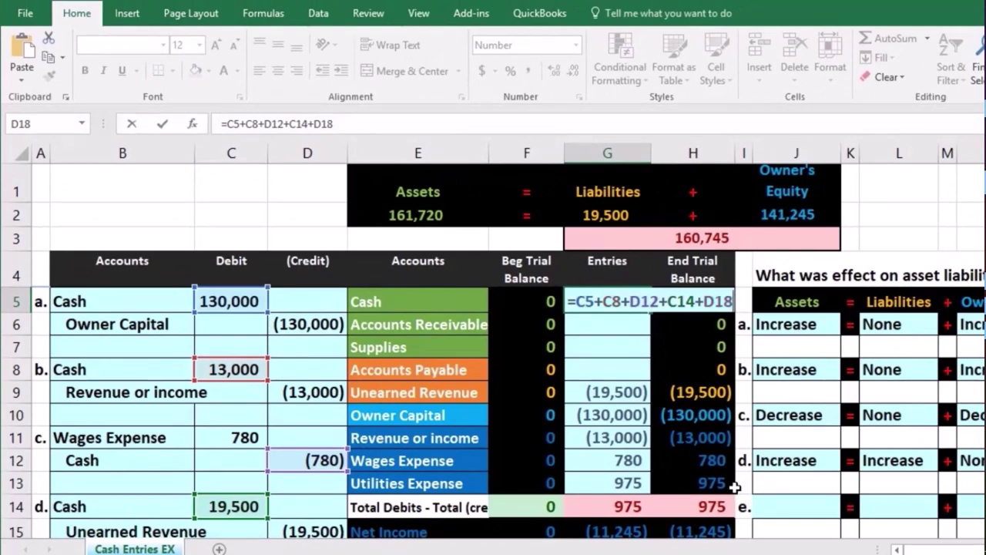
key("Return")
Classify transaction e's effect on assets as Decrease in J14.
scroll(414, 480, "down", 2)
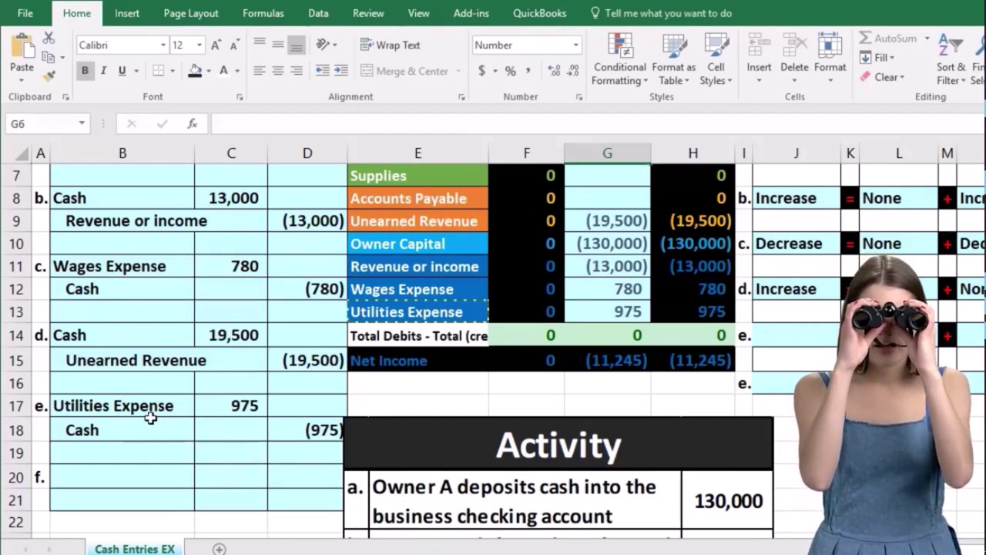
left_click(822, 333)
left_click(848, 338)
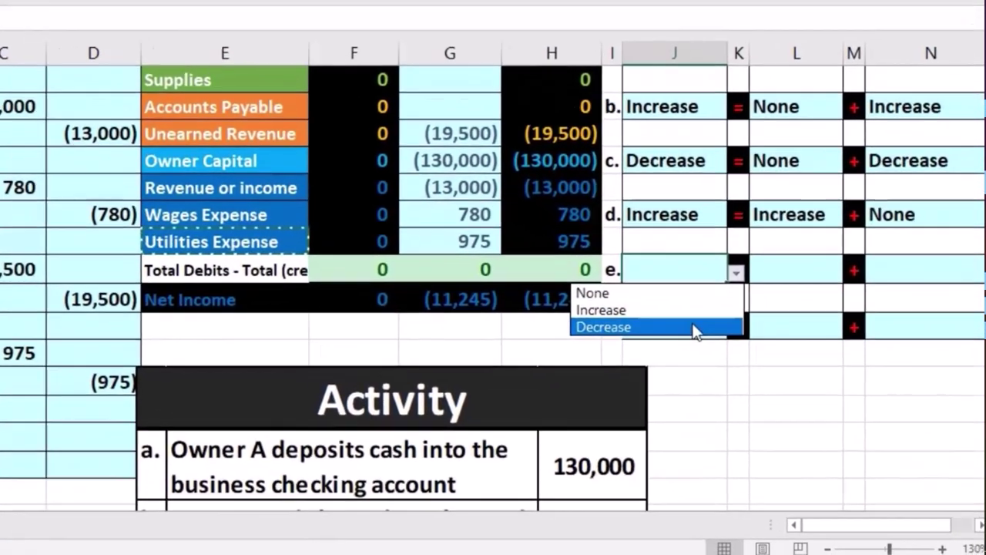
left_click(826, 383)
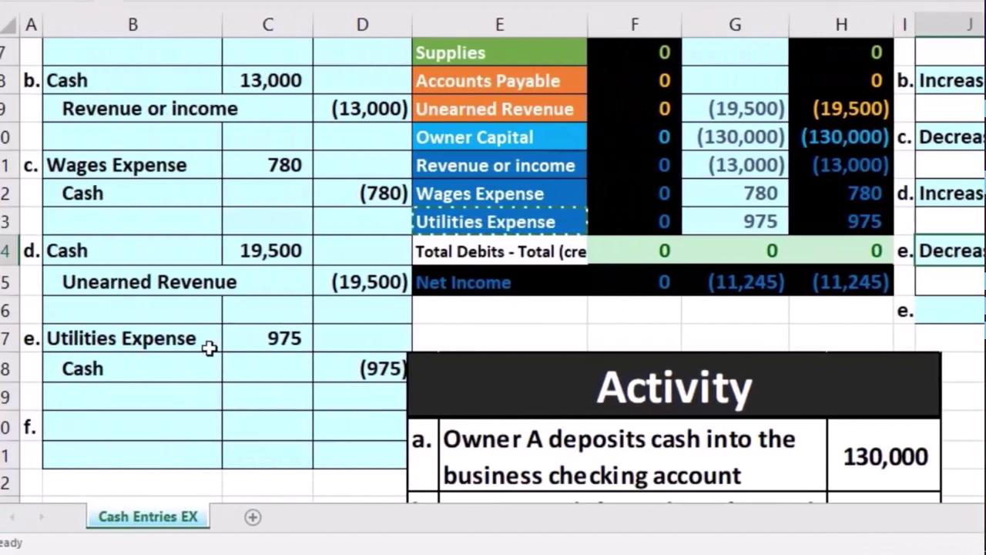
Check entry e's accounts against the trial balance and classify its effect on liabilities as None in L14.
scroll(391, 268, "up", 1)
scroll(739, 267, "up", 1)
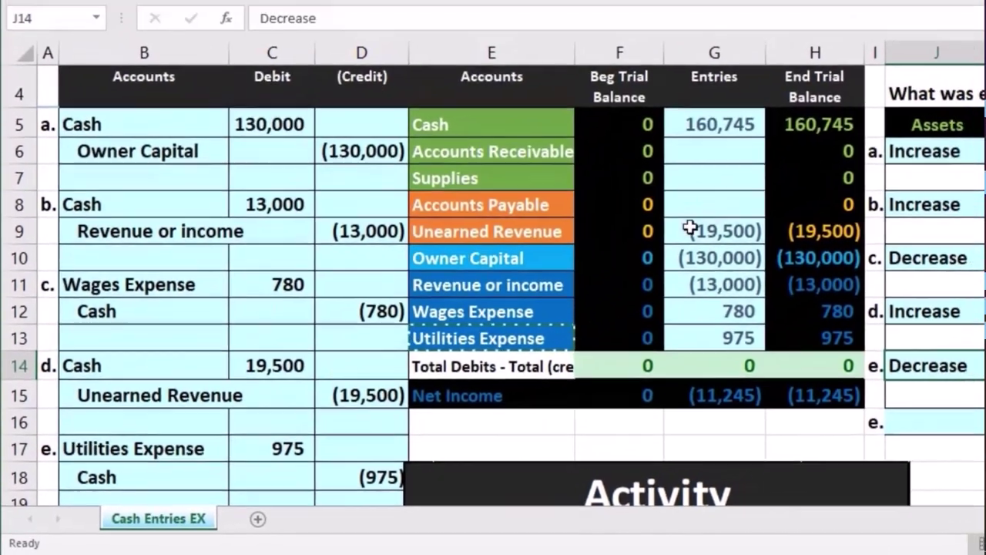
scroll(755, 207, "down", 1)
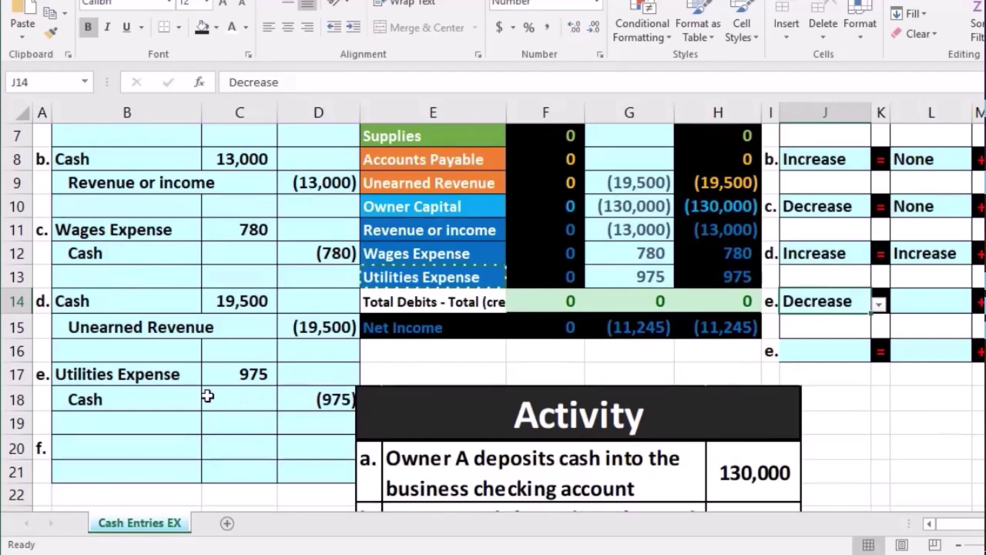
left_click(933, 306)
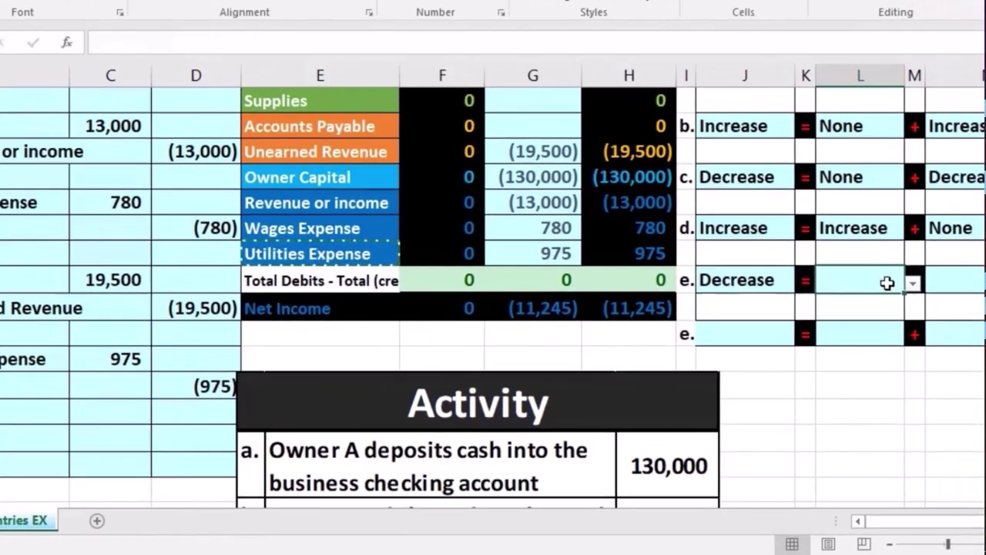
left_click(979, 304)
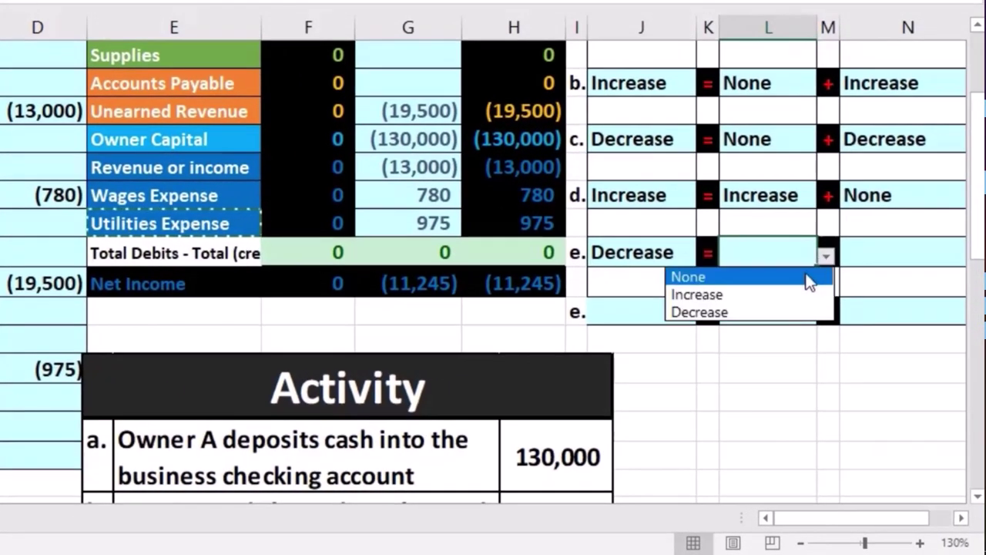
left_click(809, 282)
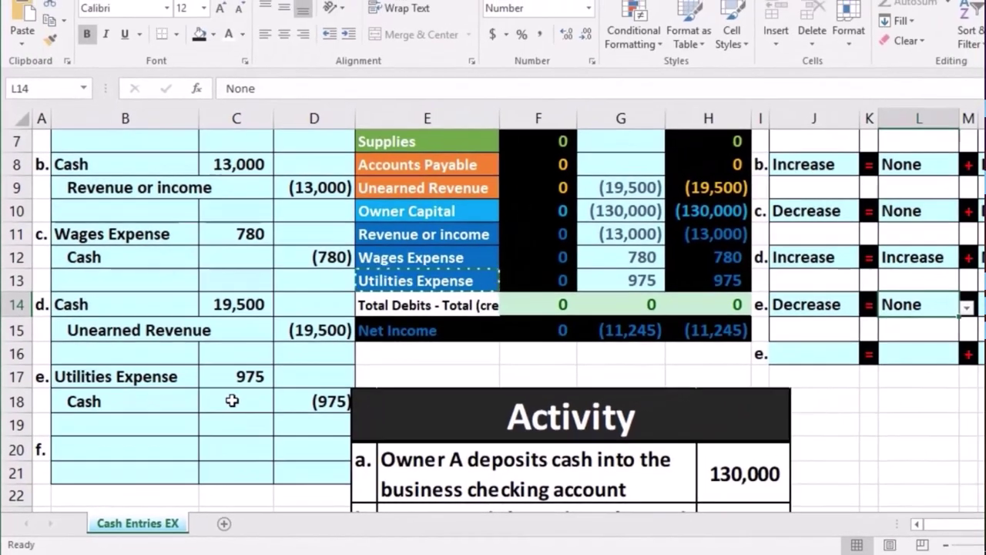
Classify transaction e's effect on owner's equity as Decrease in N14.
left_click(967, 528)
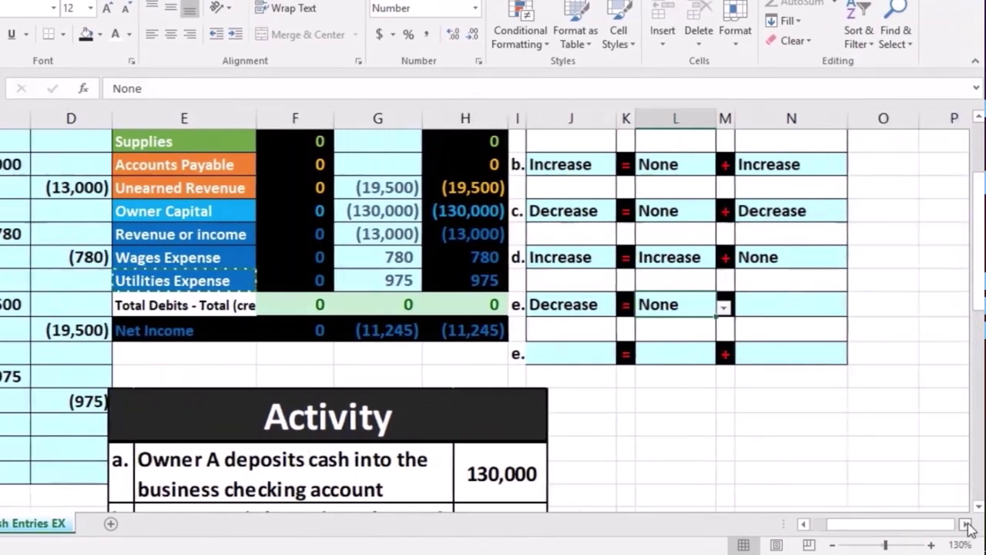
left_click(817, 304)
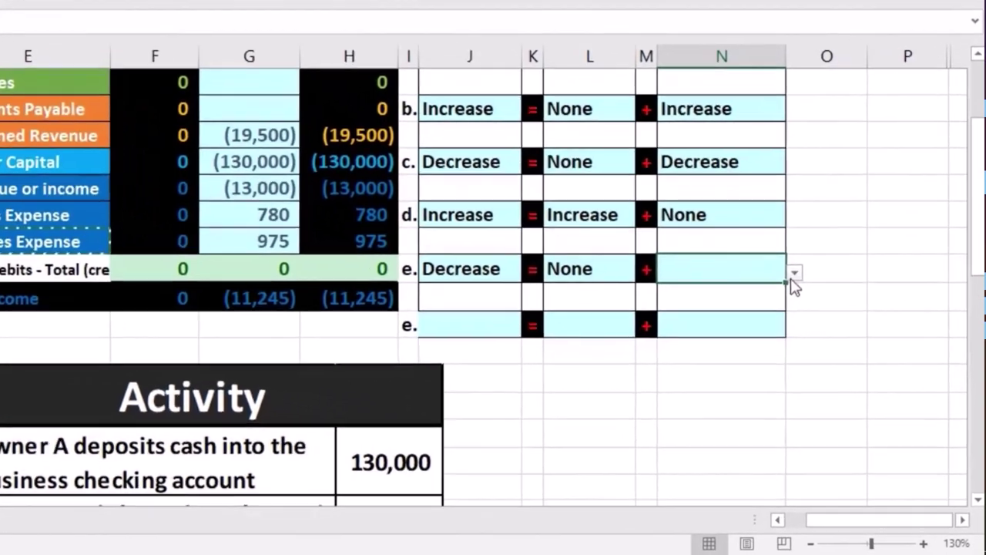
left_click(793, 273)
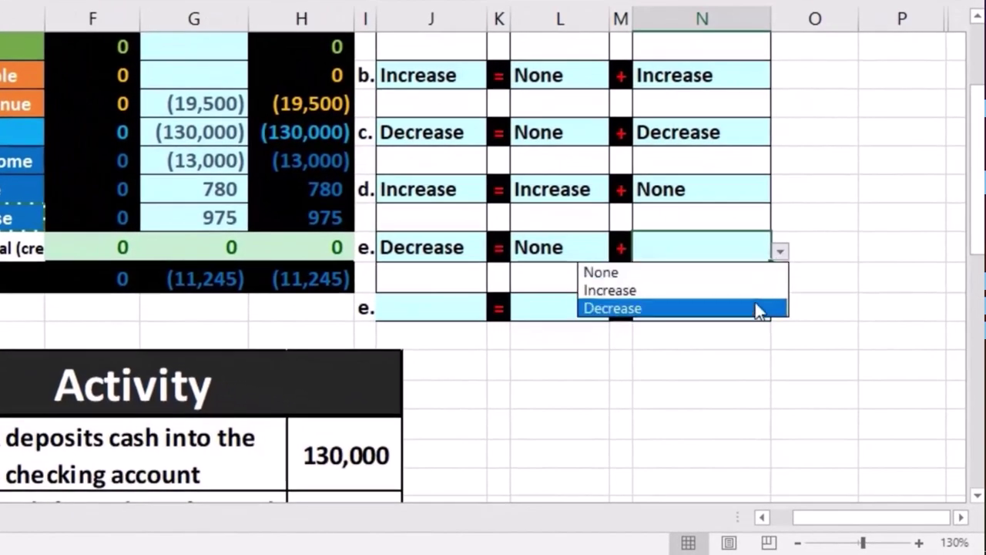
left_click(761, 310)
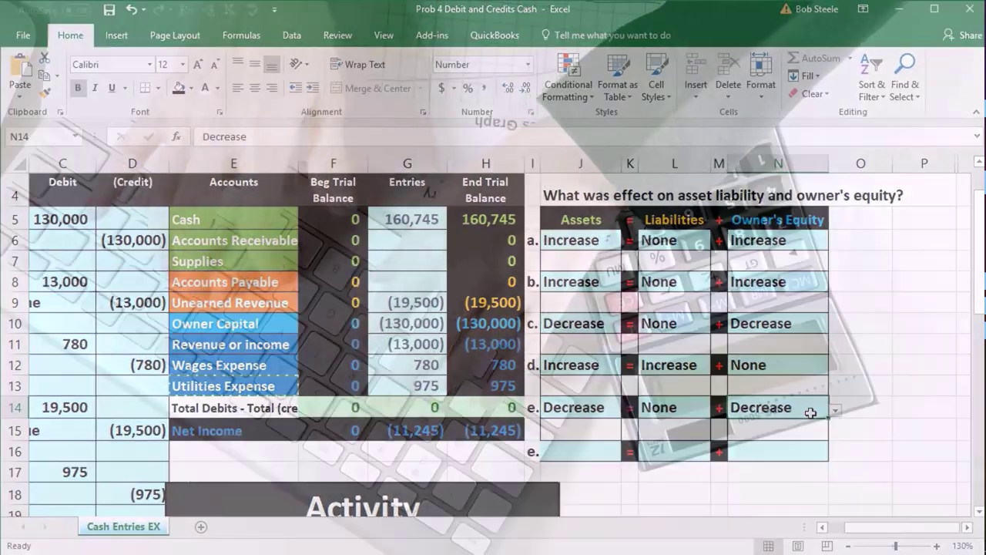
Correct the last row label of the accounting equation effects table in I16 to "f.".
left_click_drag(890, 529, 874, 529)
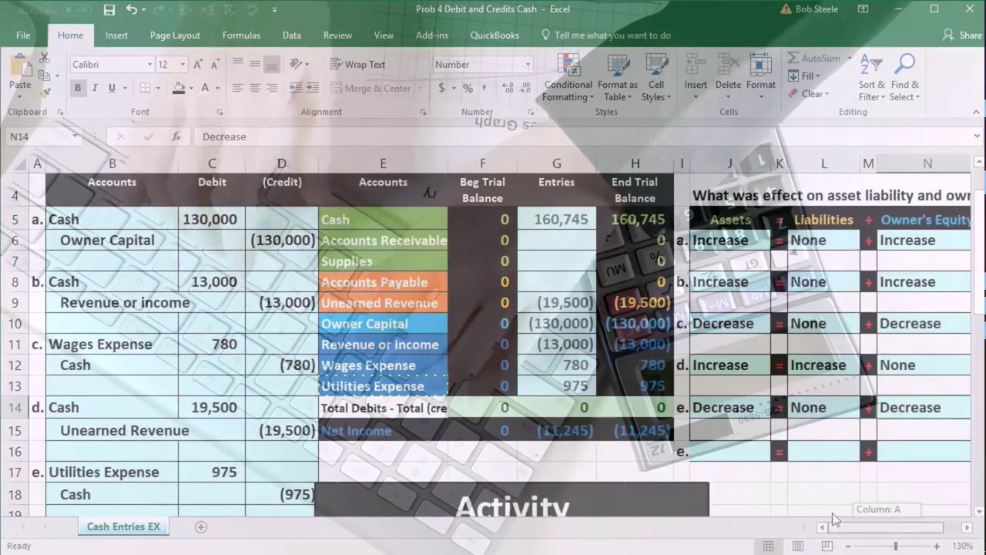
scroll(253, 437, "down", 3)
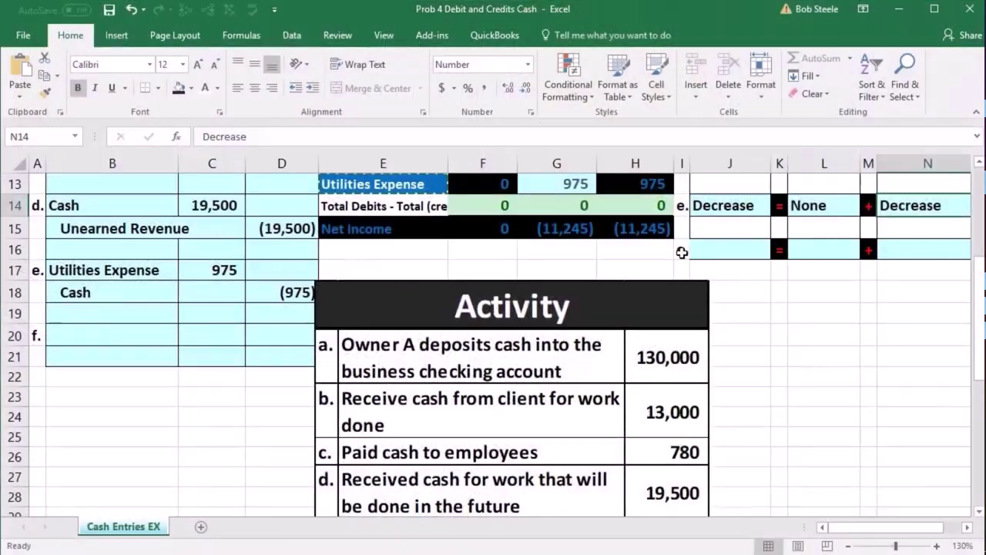
left_click(682, 251)
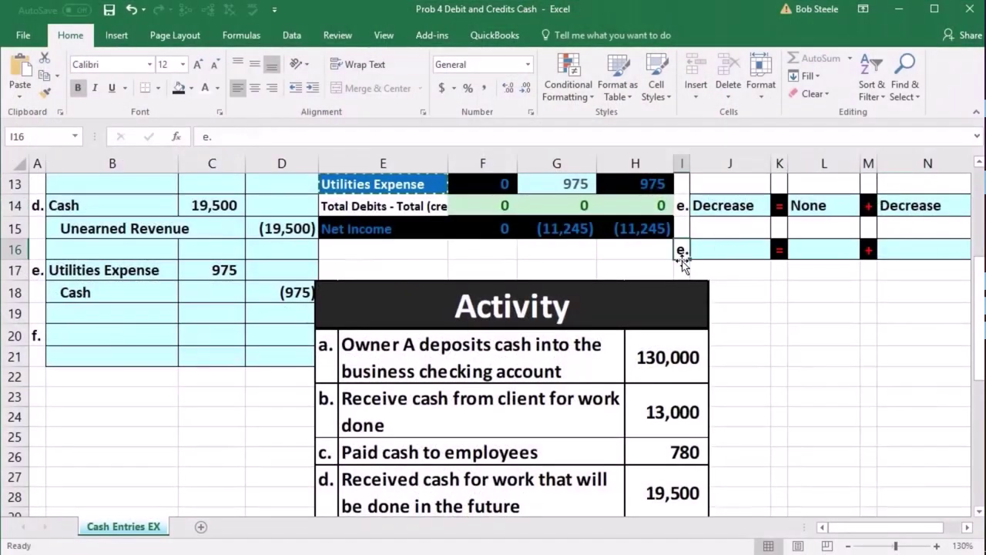
type("f.")
key("Return")
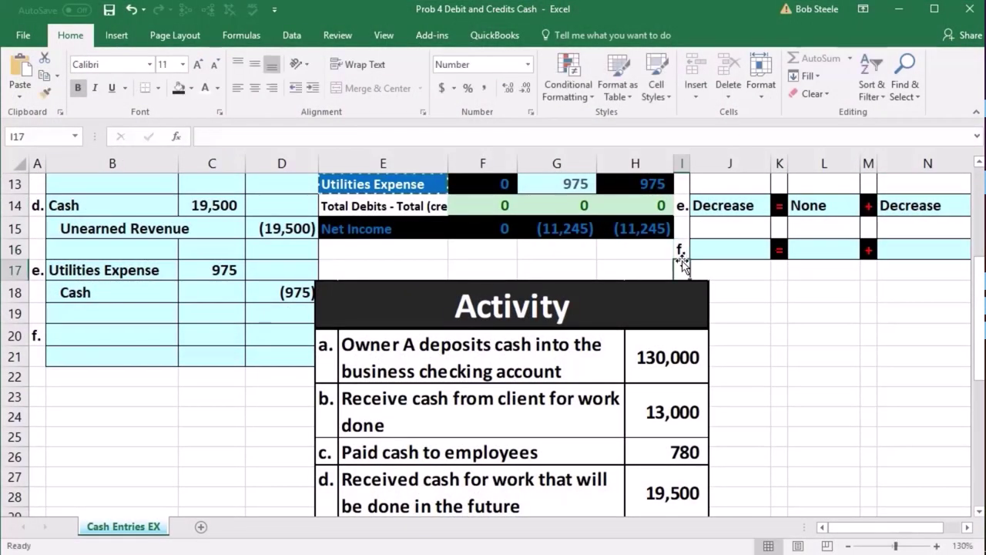
Copy the Cash account name from E5 into B21 as values only for entry f's credit line and indent it.
scroll(682, 262, "down", 2)
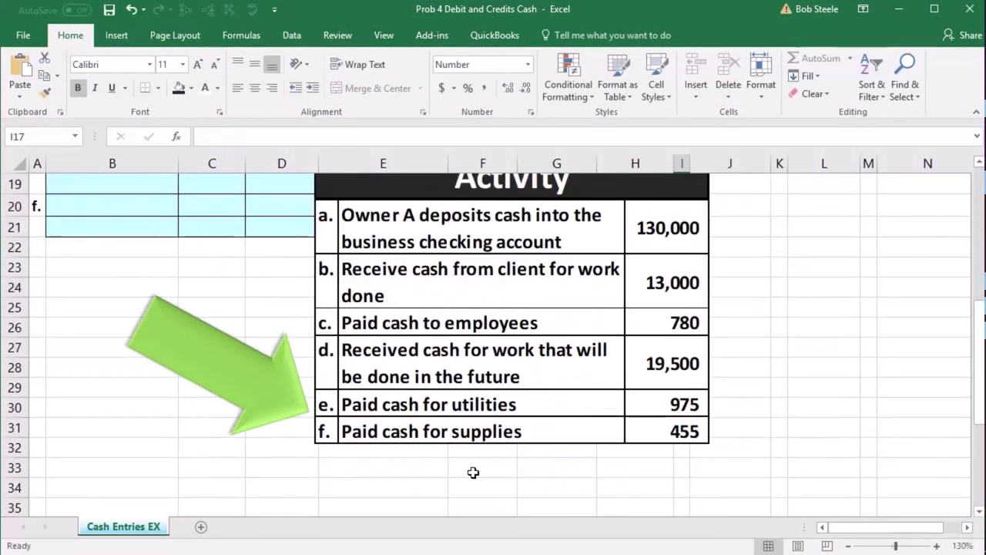
scroll(470, 471, "up", 5)
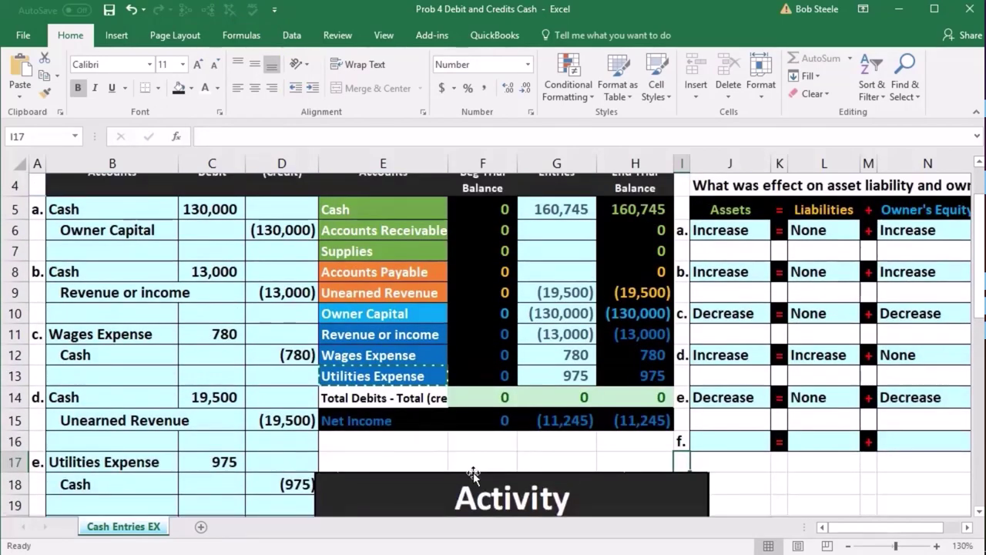
left_click(391, 222)
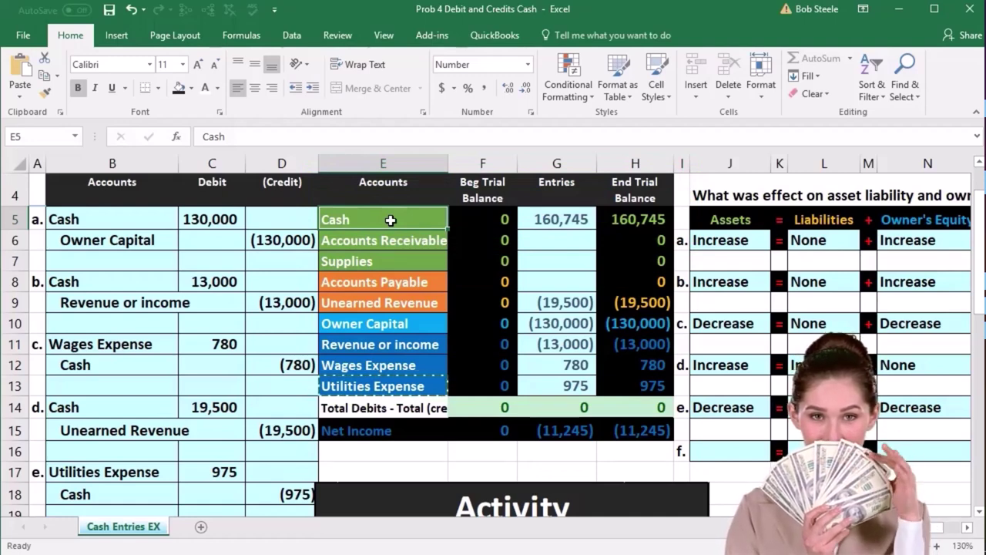
left_click(635, 219)
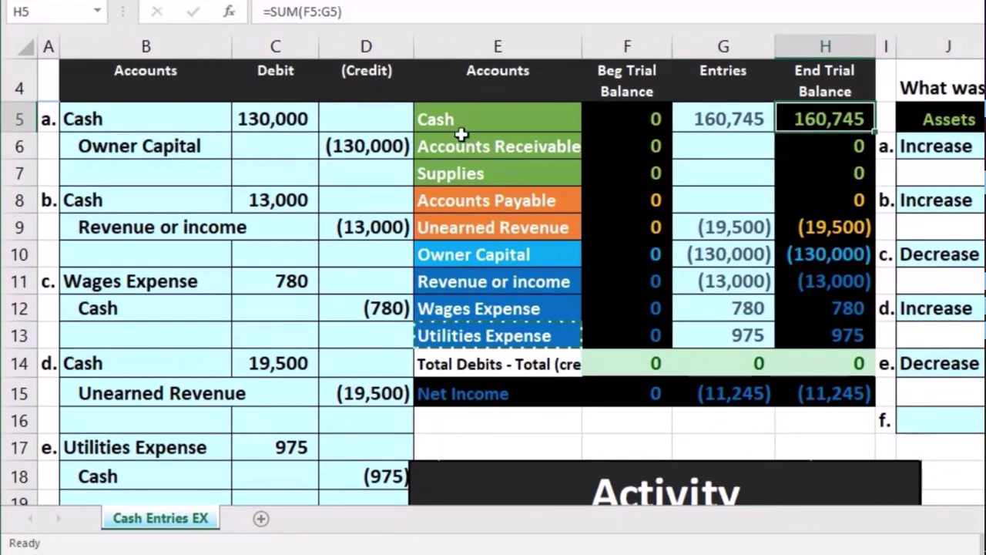
left_click(443, 114)
right_click(443, 114)
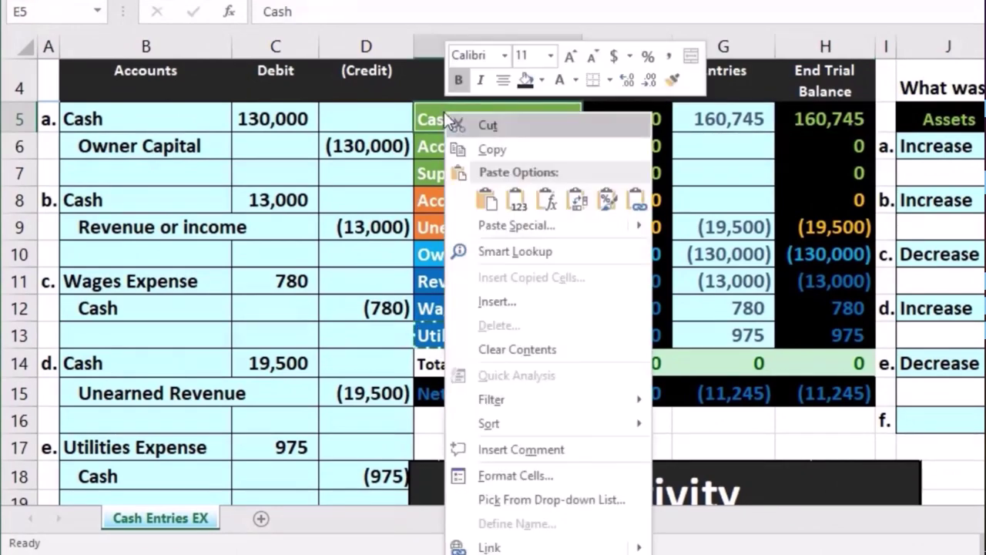
left_click(465, 144)
scroll(287, 316, "down", 1)
scroll(285, 318, "down", 3)
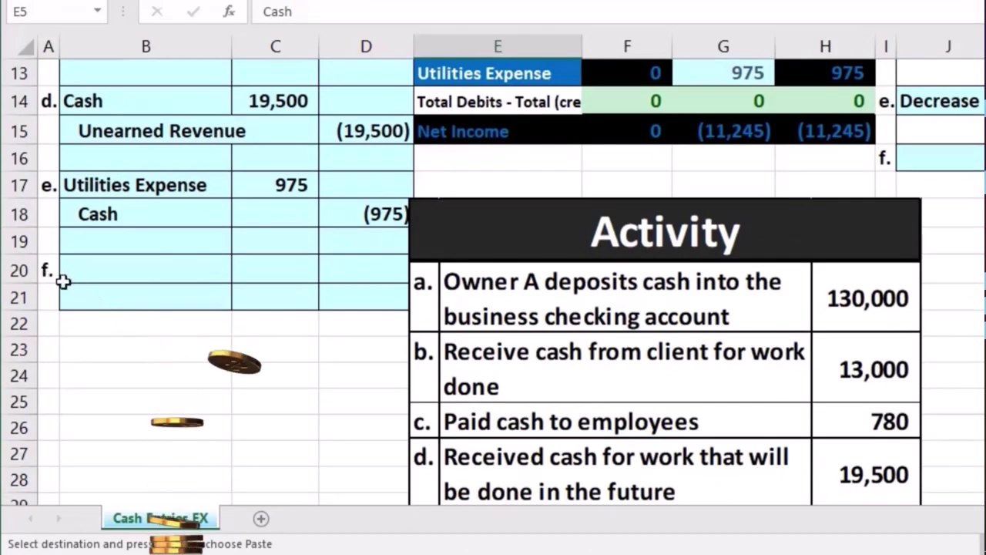
left_click(85, 294)
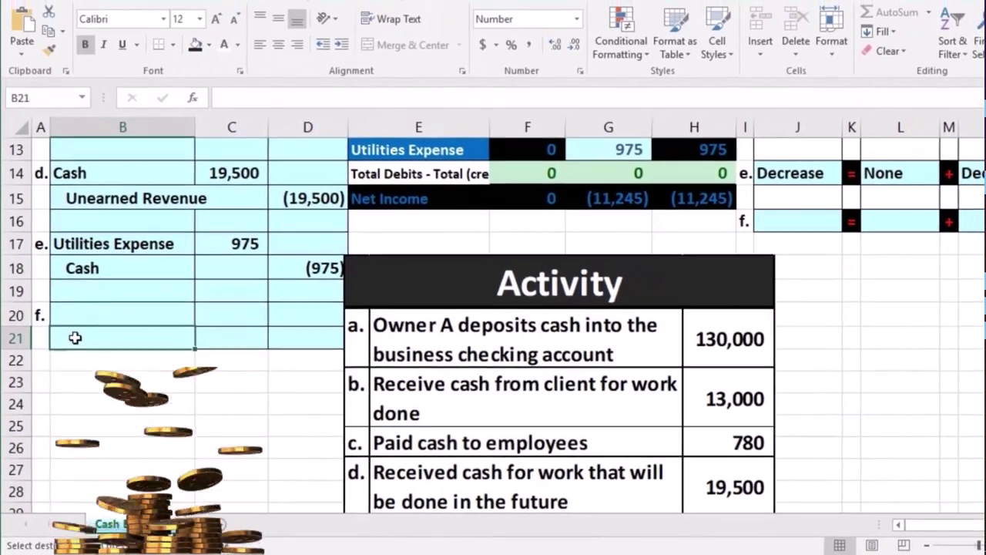
right_click(75, 338)
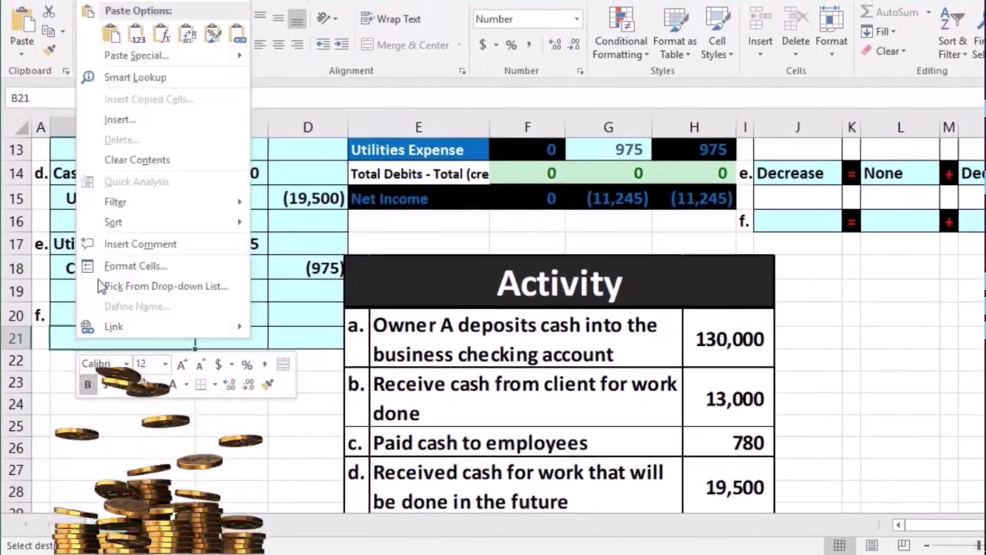
left_click(135, 35)
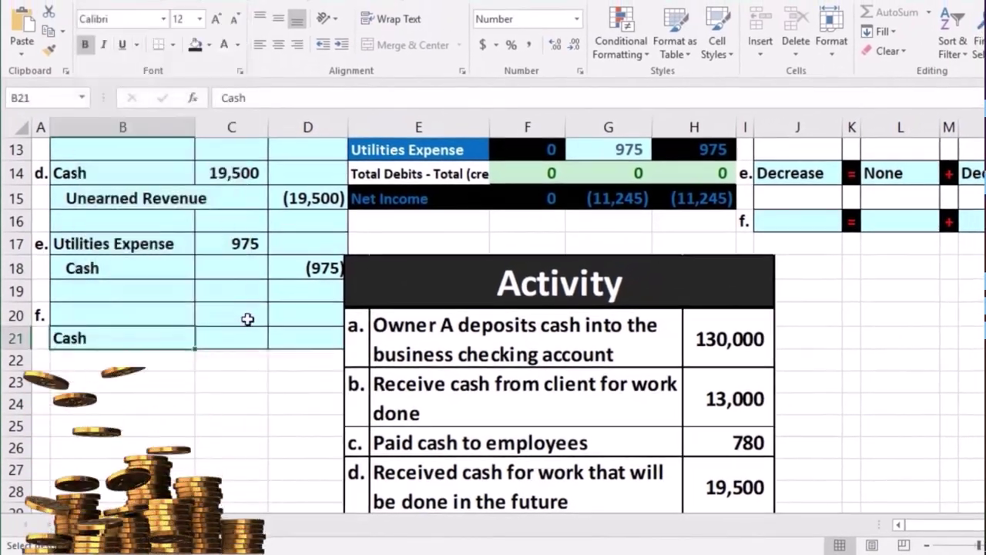
double_click(55, 335)
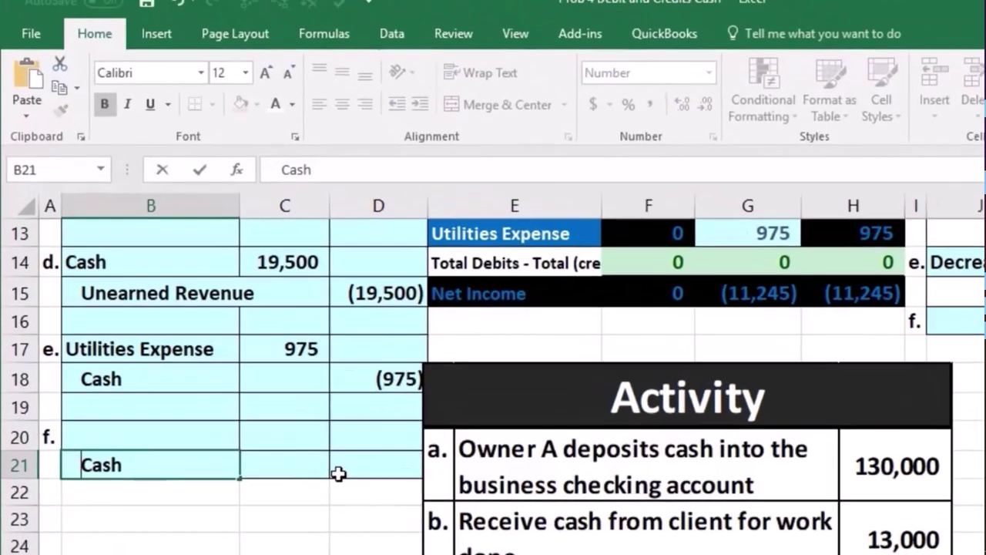
Look up the supplies payment in the activity list and enter entry f's Cash credit of -455 in D21.
left_click(291, 340)
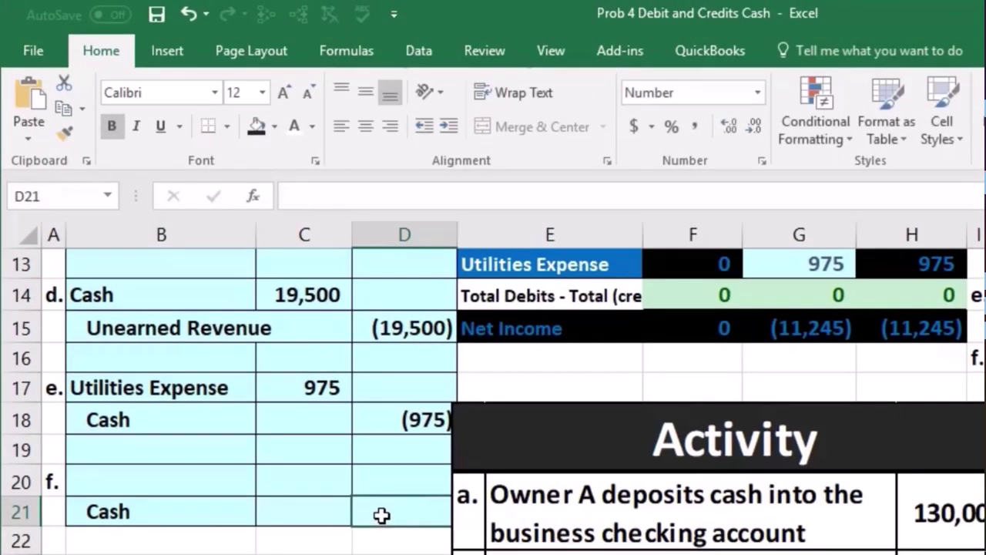
scroll(381, 515, "down", 2)
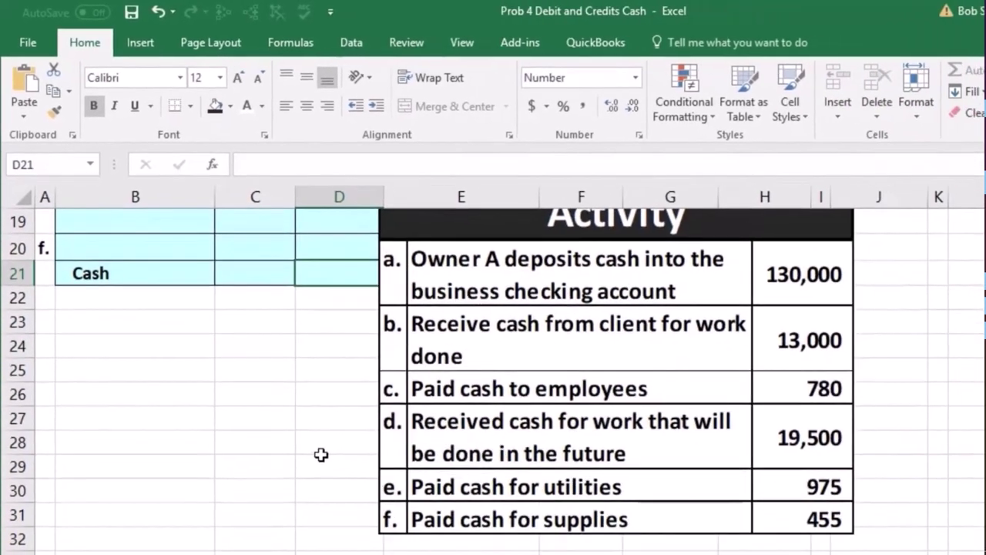
scroll(321, 455, "up", 2)
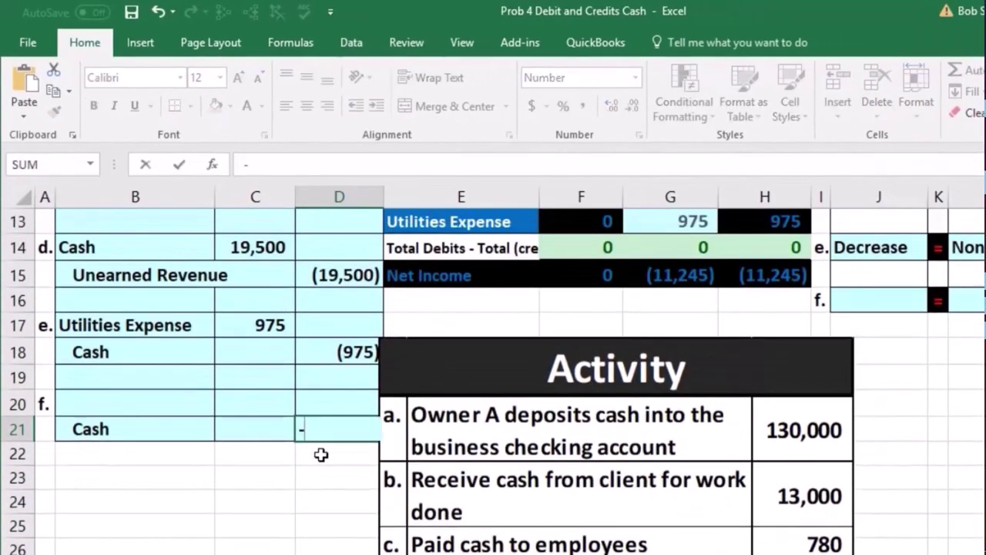
type("55")
key("Return")
Enter entry f's debit amount of 455 in C20.
scroll(321, 341, "up", 3)
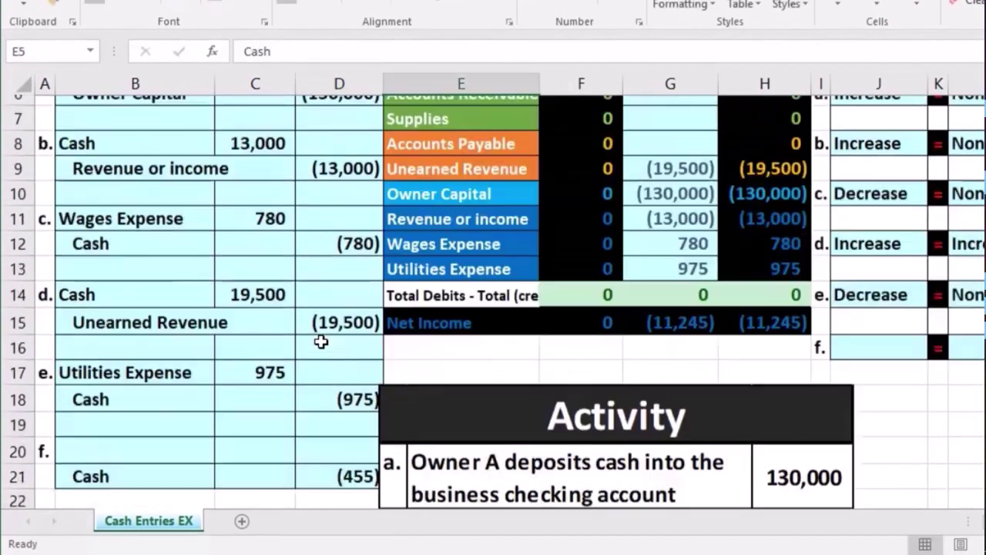
scroll(321, 342, "down", 2)
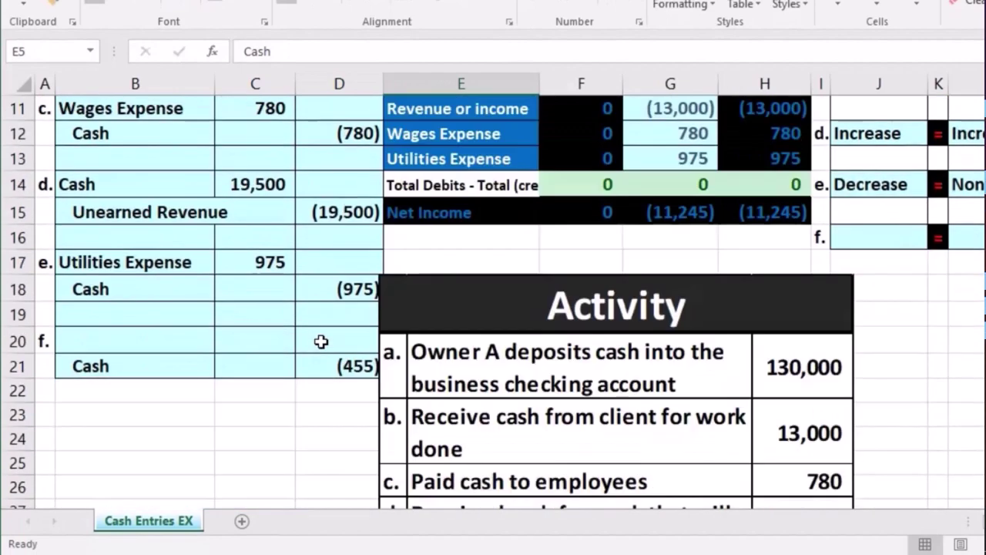
left_click(278, 339)
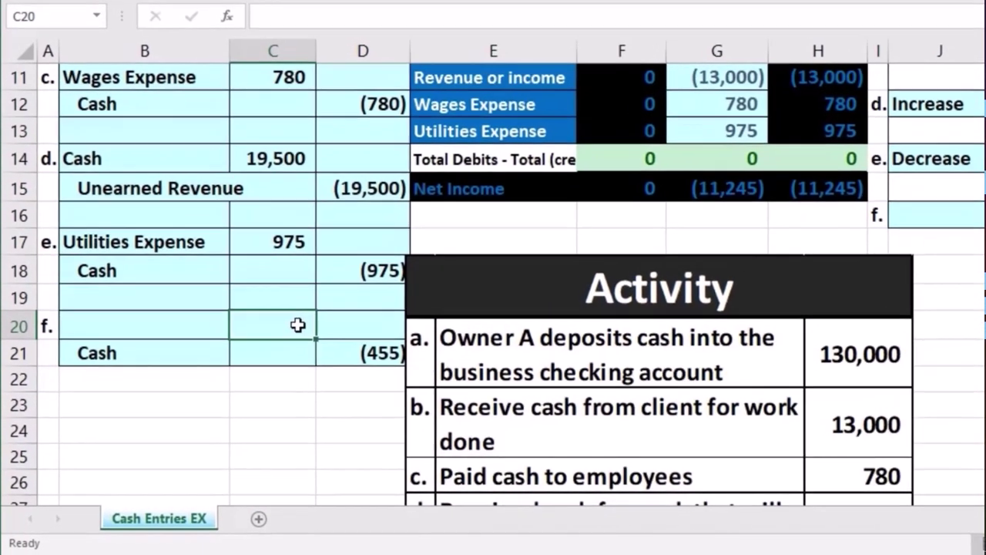
type("455")
key("Return")
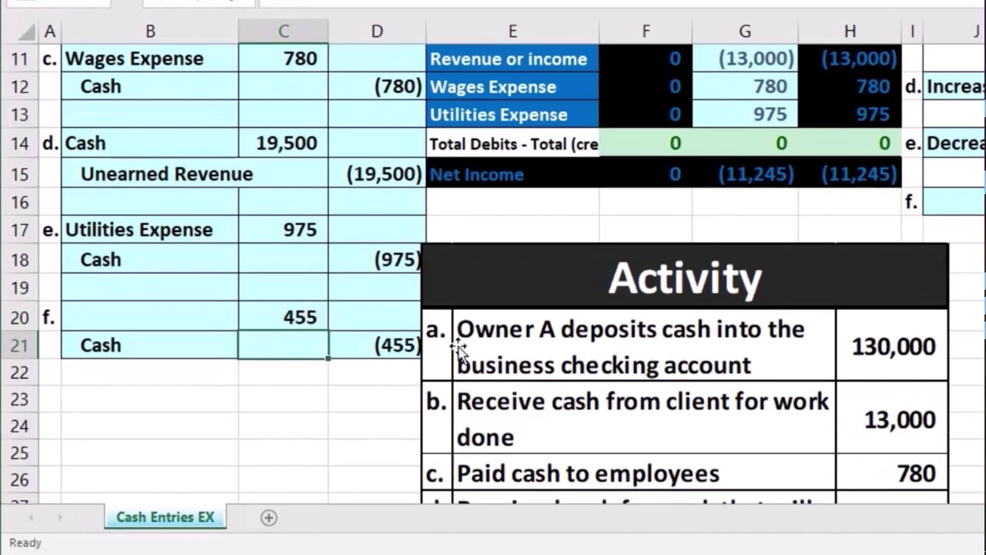
Copy the Supplies account name from E7 into B20 as values only for entry f's debit line.
scroll(584, 378, "down", 3)
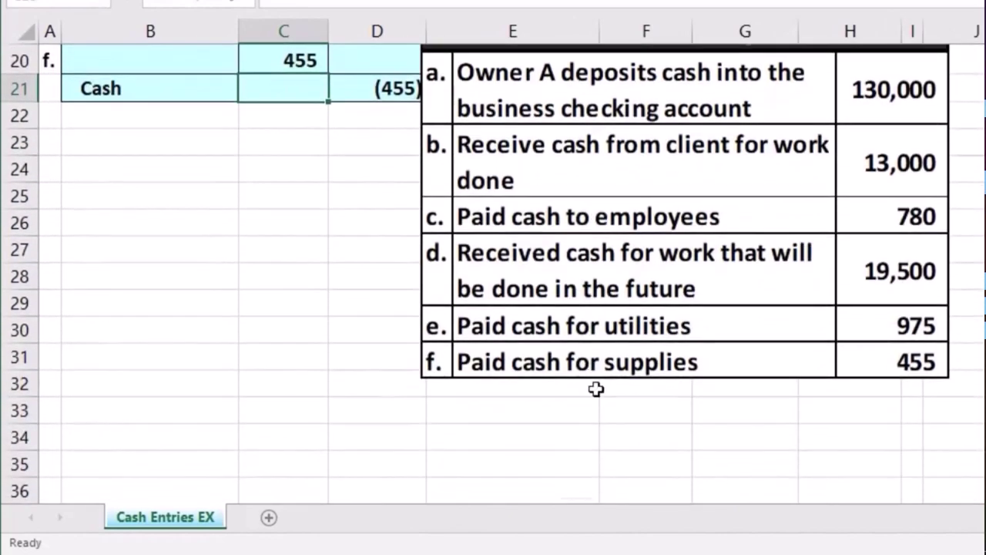
scroll(600, 408, "up", 6)
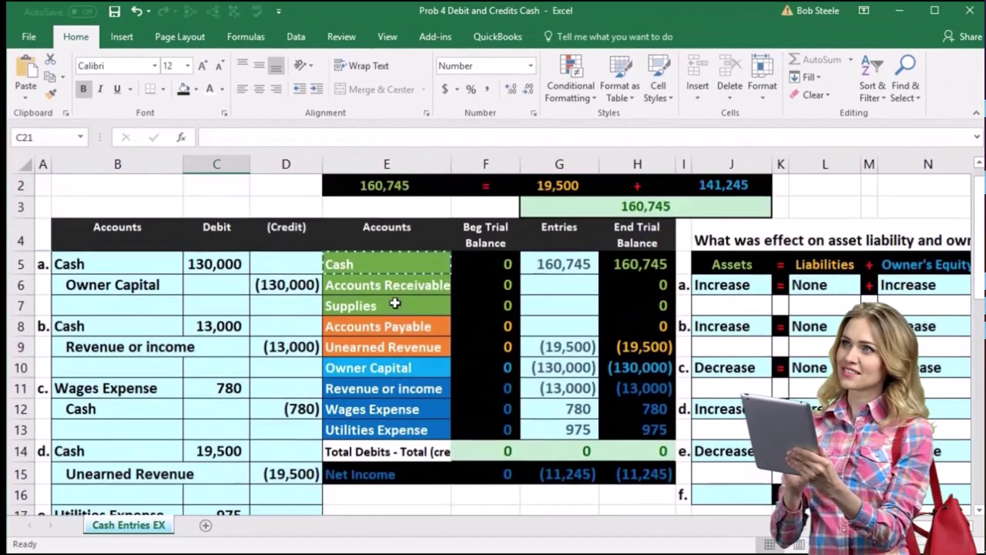
left_click(394, 303)
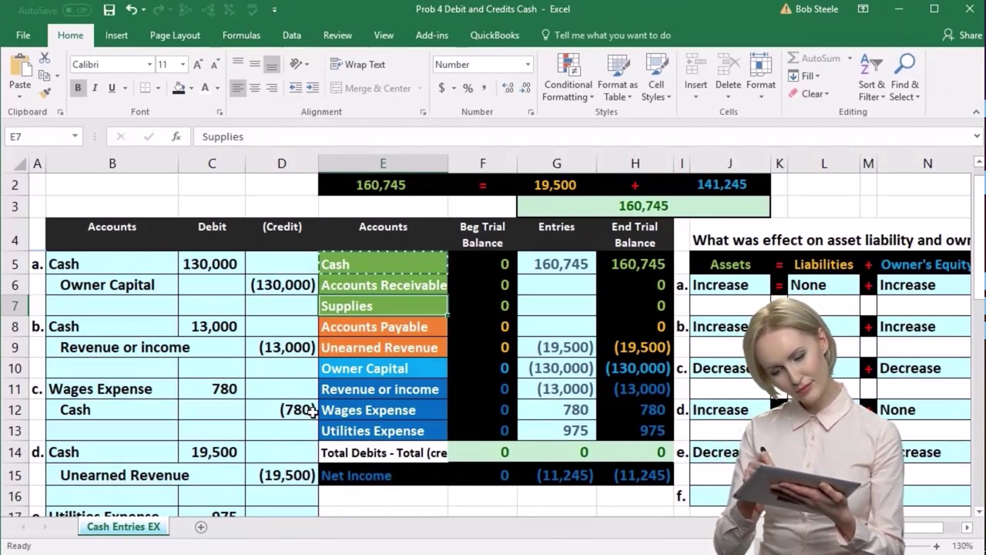
right_click(371, 308)
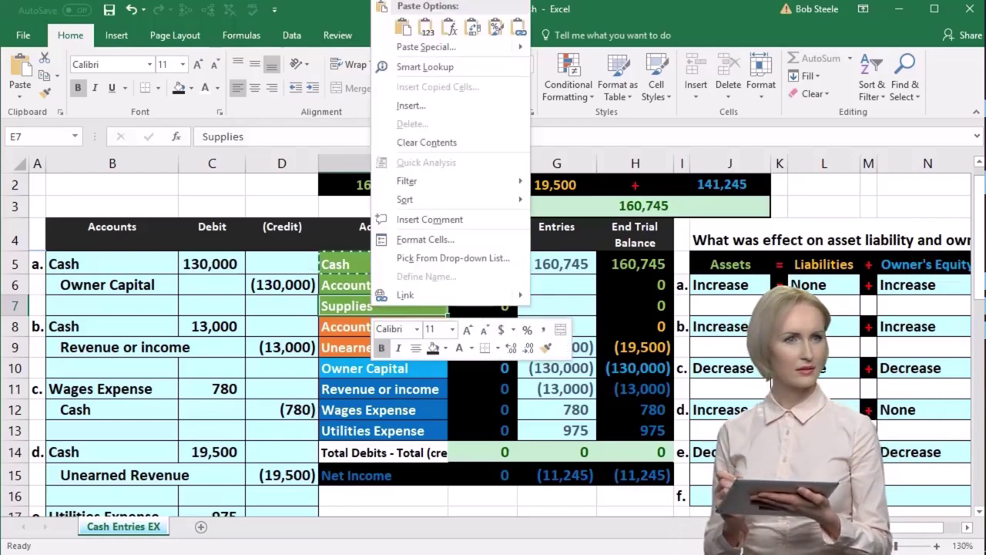
key("ctrl+c")
scroll(223, 385, "down", 3)
left_click(115, 385)
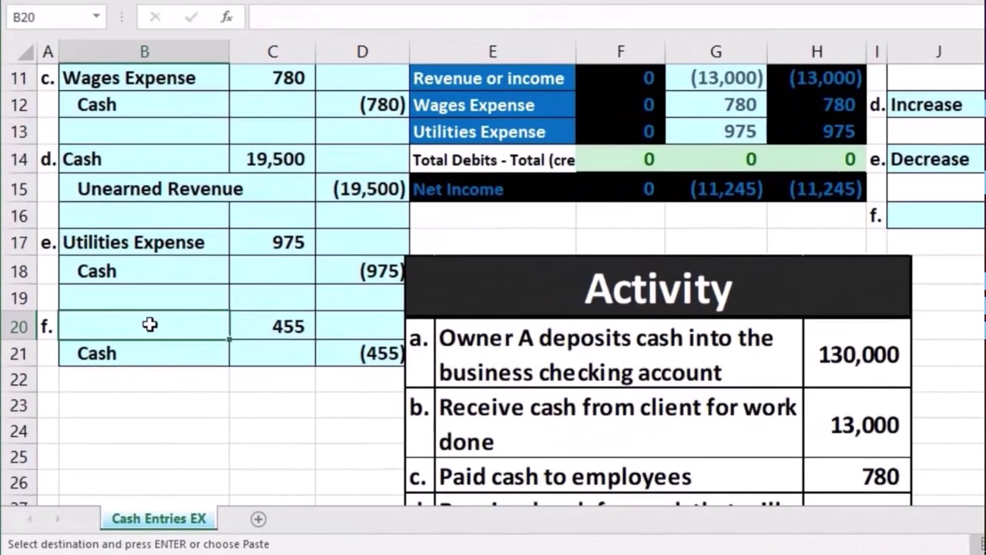
right_click(150, 324)
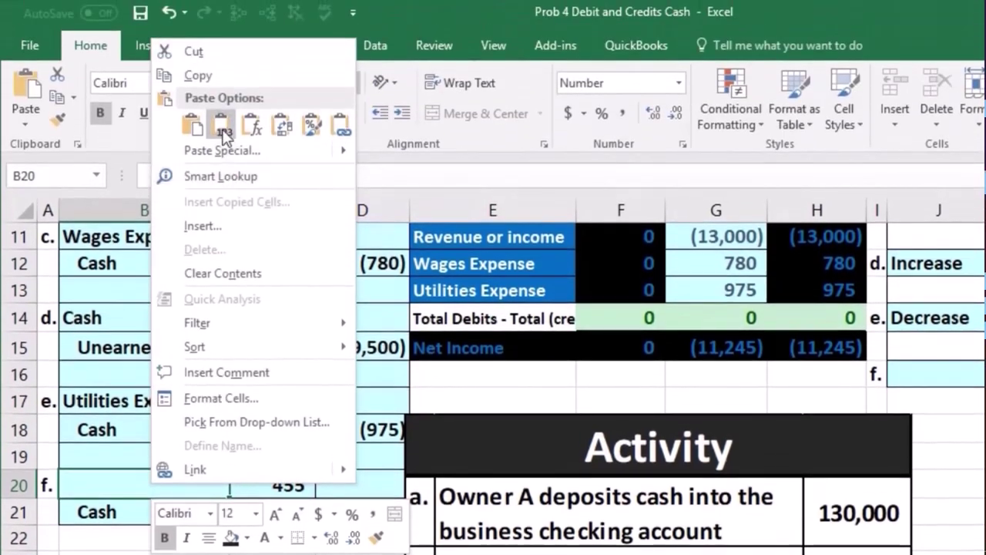
left_click(224, 115)
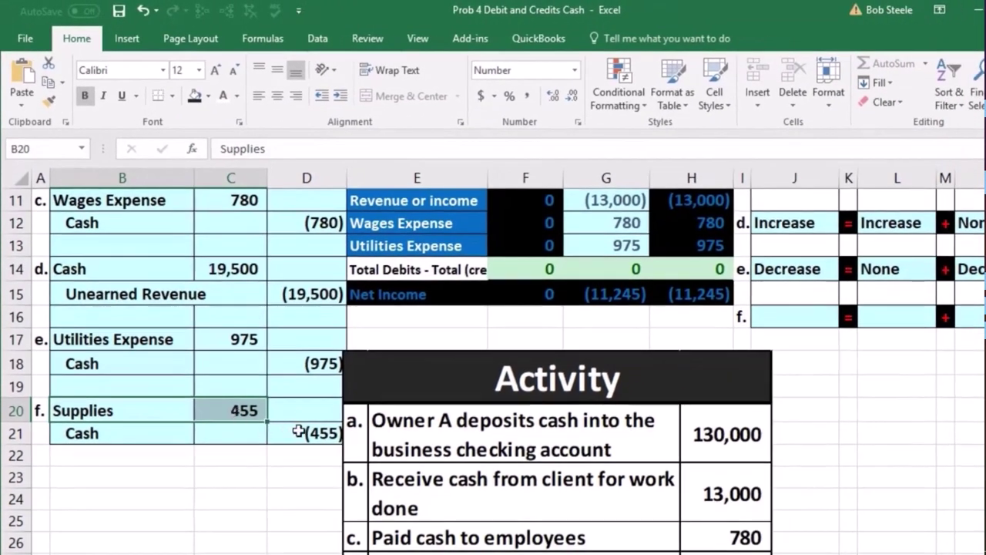
Review entry f's debit and credit lines and compare the Supplies account with the other asset accounts in the trial balance.
left_click(298, 432)
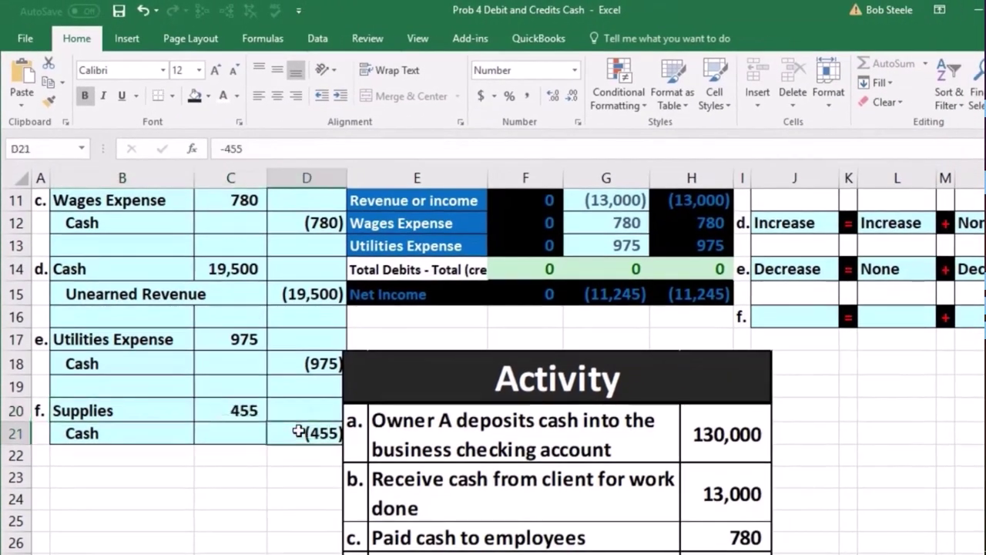
left_click(235, 413)
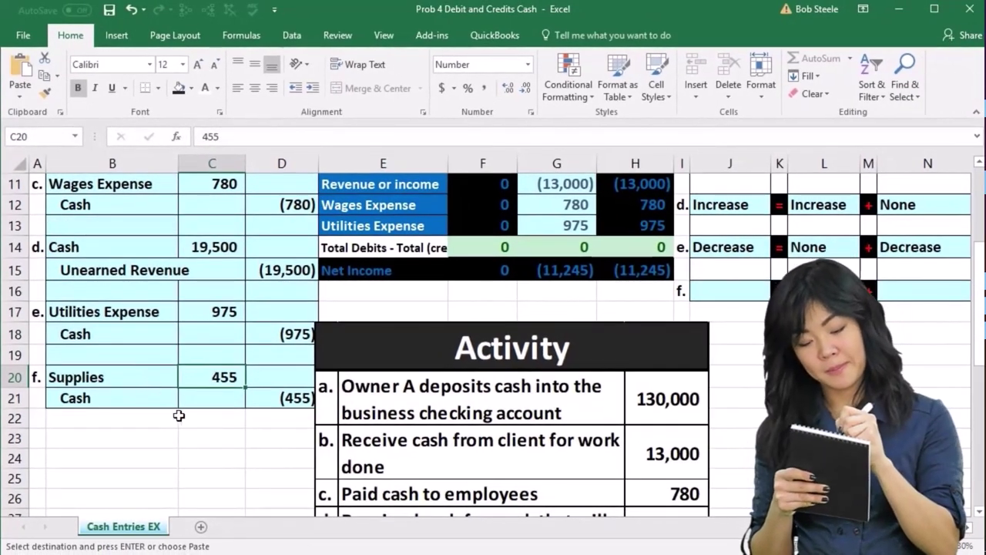
scroll(178, 415, "up", 3)
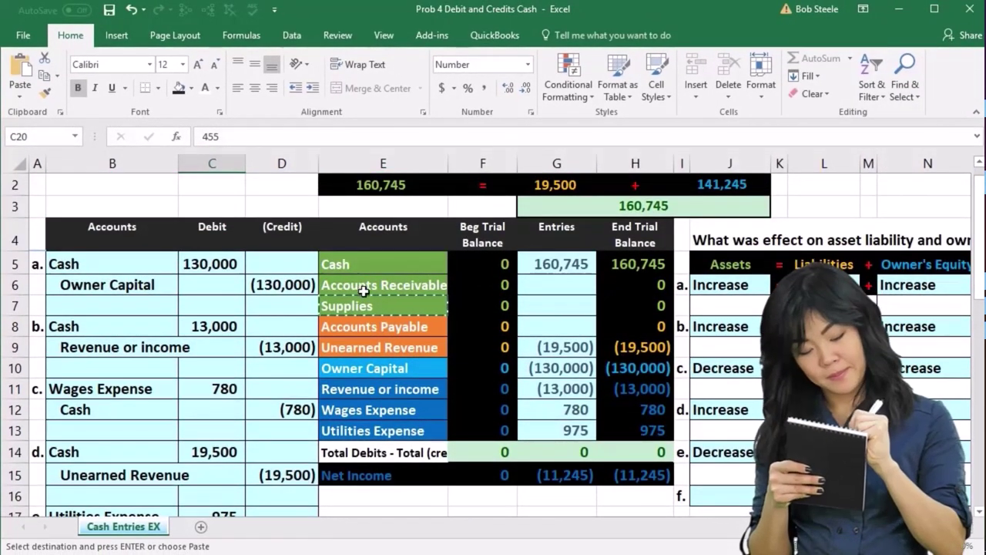
left_click_drag(363, 290, 612, 273)
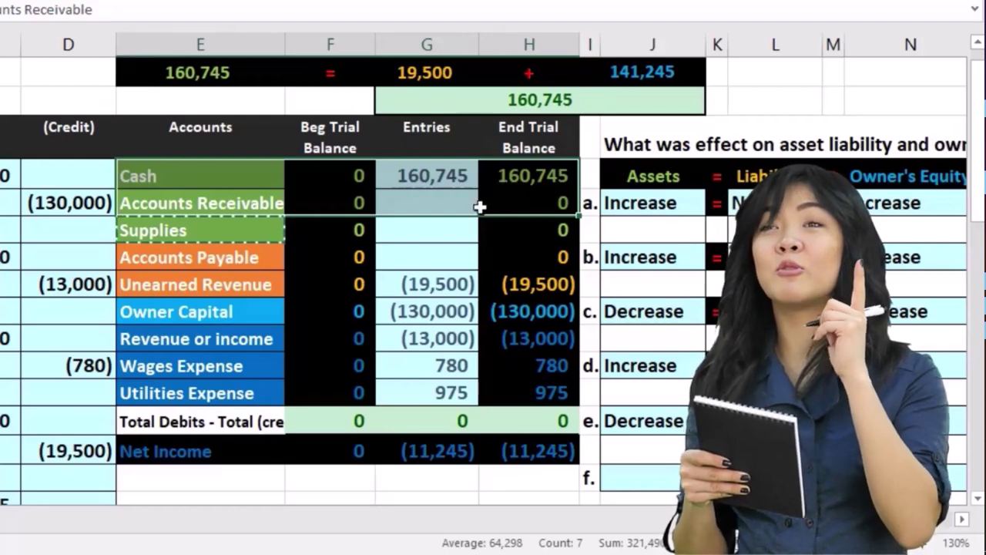
left_click(247, 226)
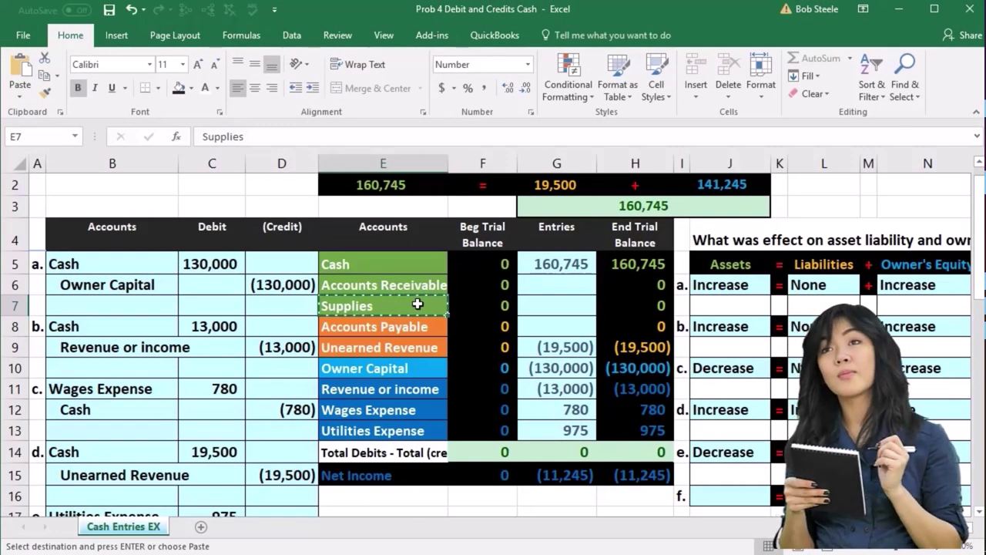
scroll(416, 306, "down", 2)
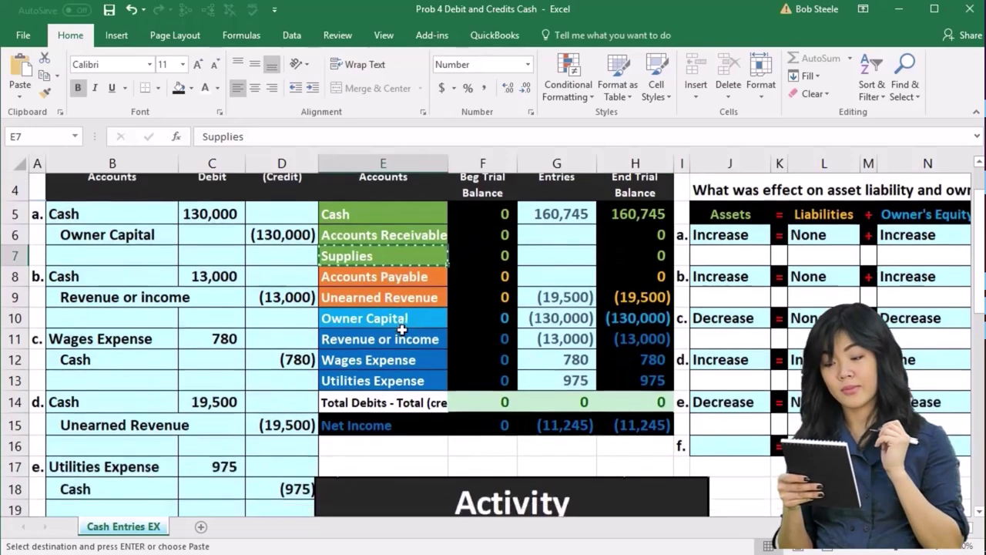
left_click(222, 441)
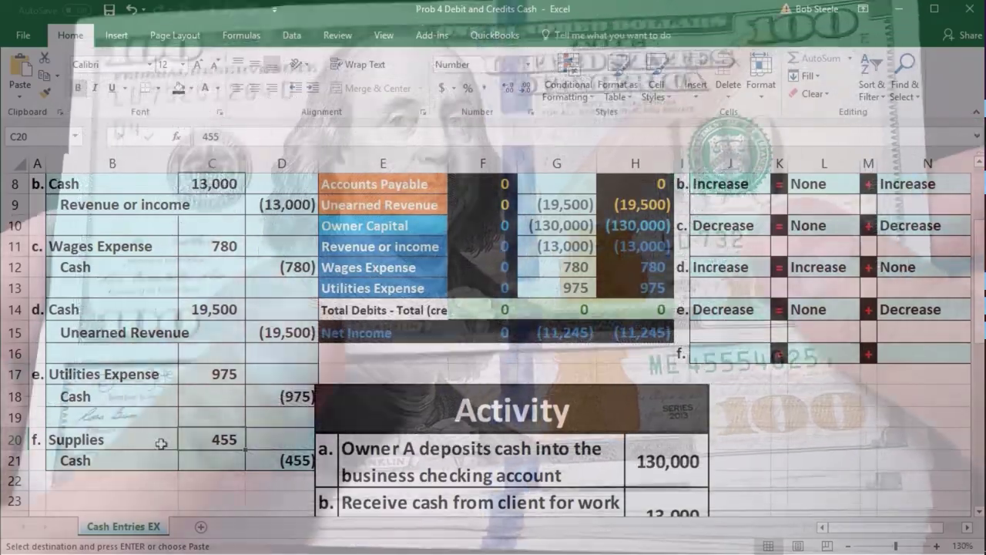
left_click_drag(158, 440, 196, 446)
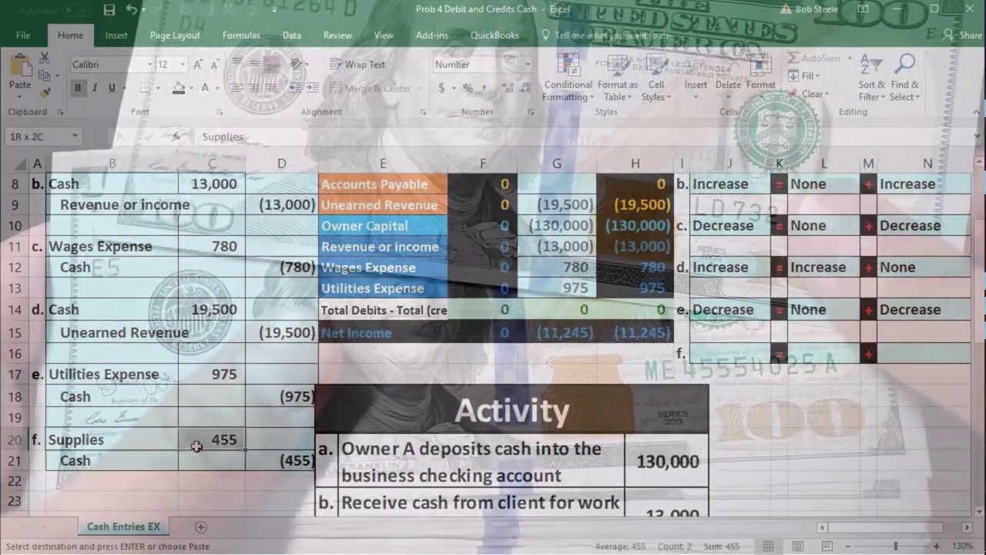
scroll(196, 446, "up", 2)
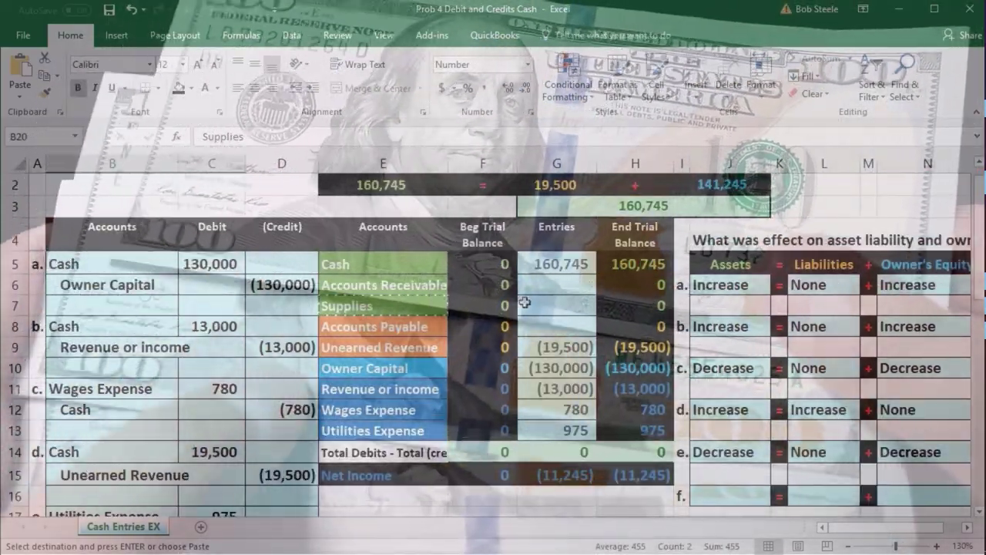
Post entry f's Supplies debit to G7 with =C20 and check the ending balance and debit-credit difference in column H.
left_click(524, 302)
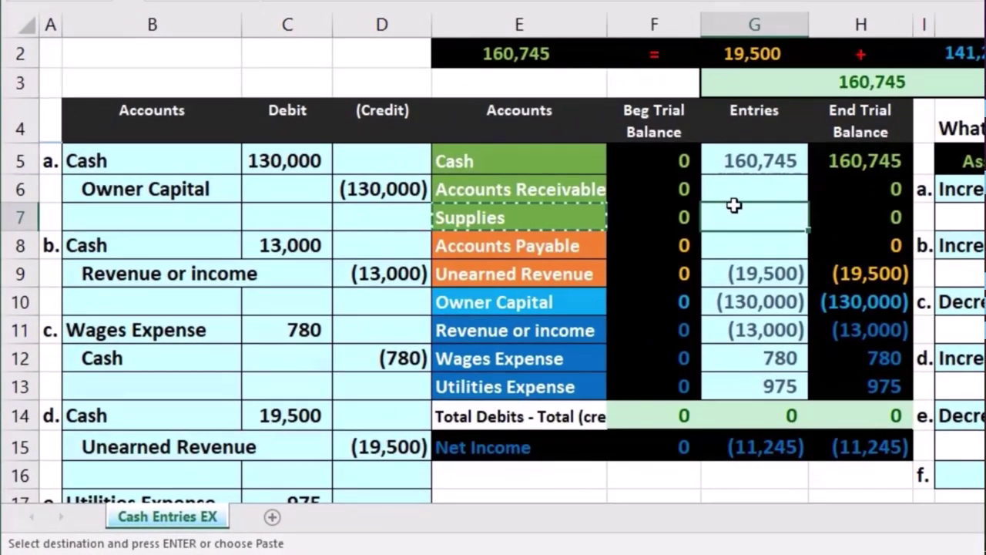
type("=")
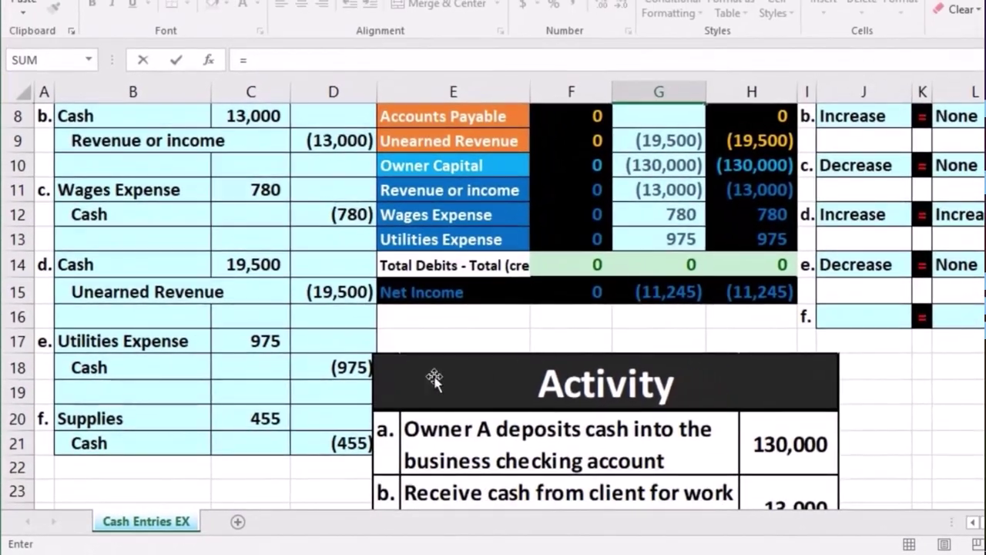
left_click(266, 420)
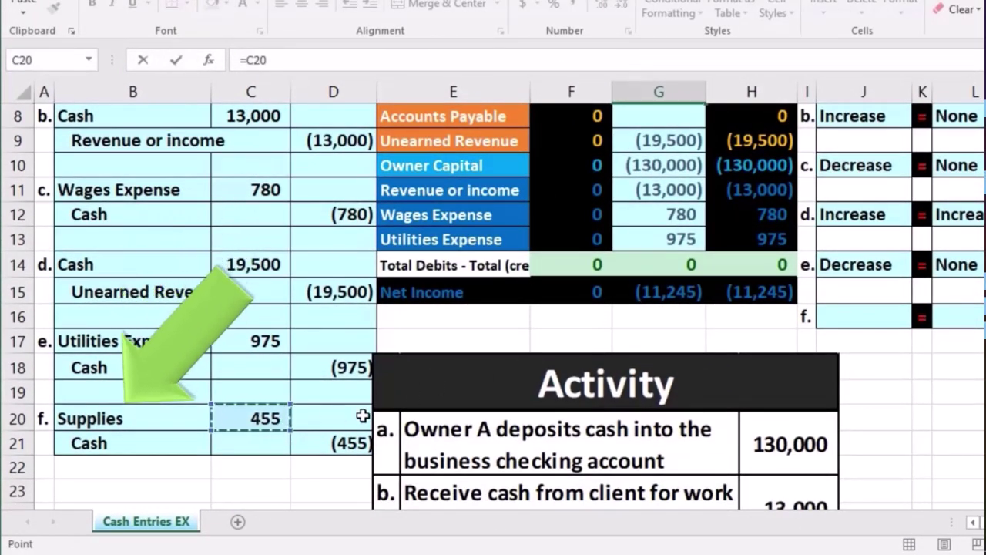
scroll(362, 416, "up", 1)
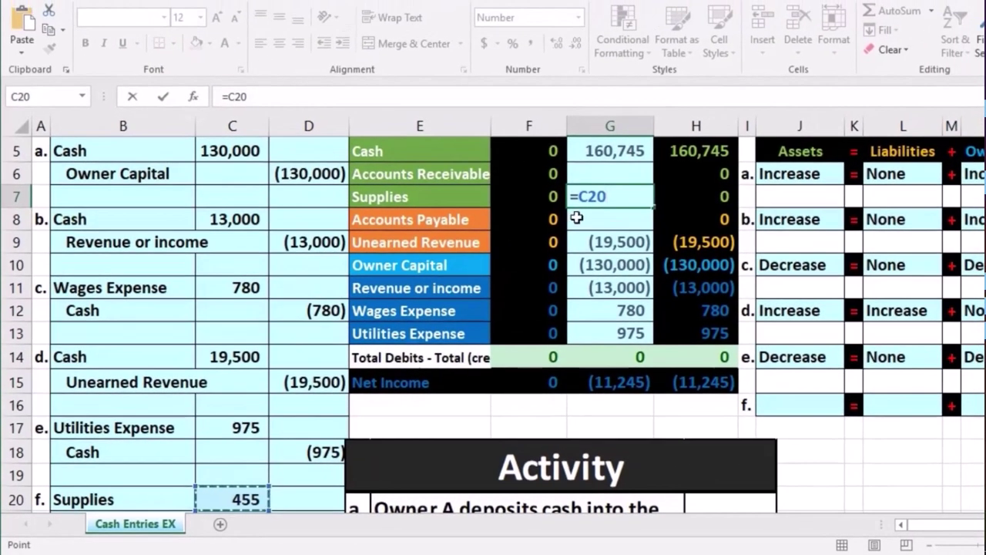
key("Return")
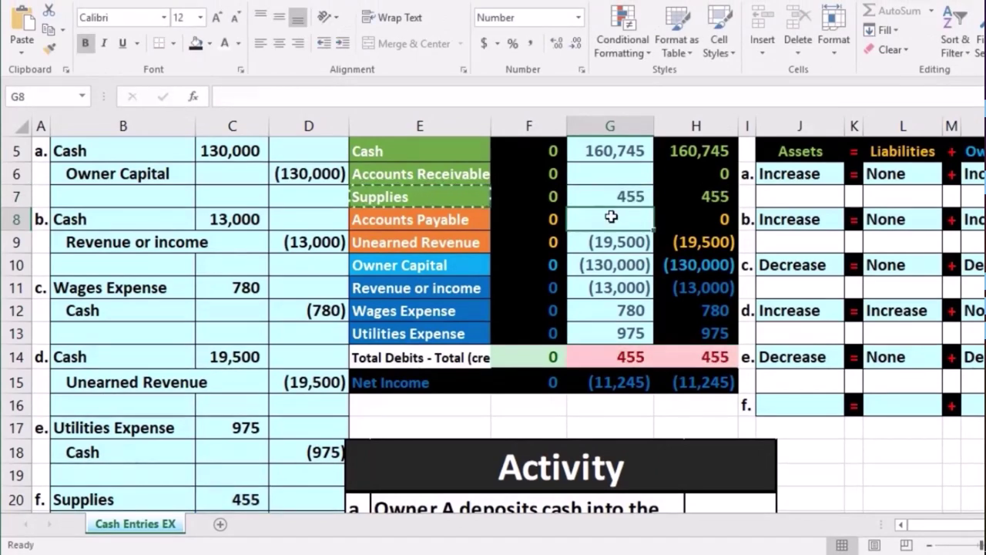
left_click(692, 196)
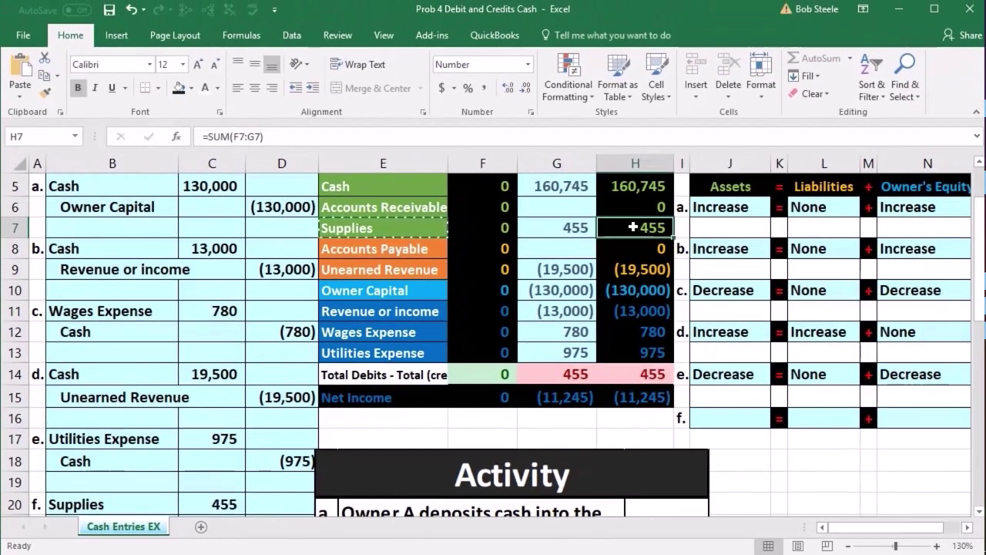
left_click(641, 372)
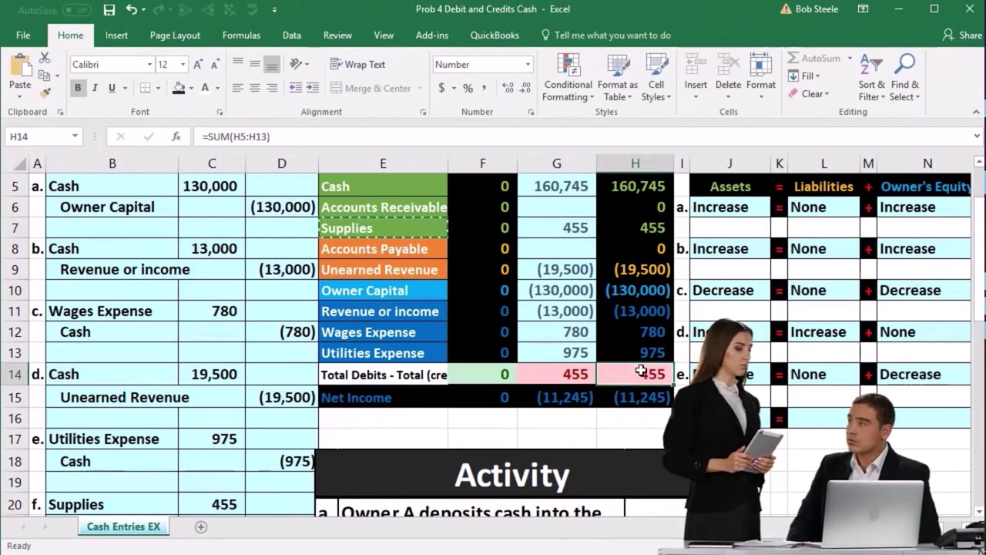
Post entry f's Cash credit by adding +D21 to the end of the Cash entries formula in G5.
scroll(641, 372, "down", 1)
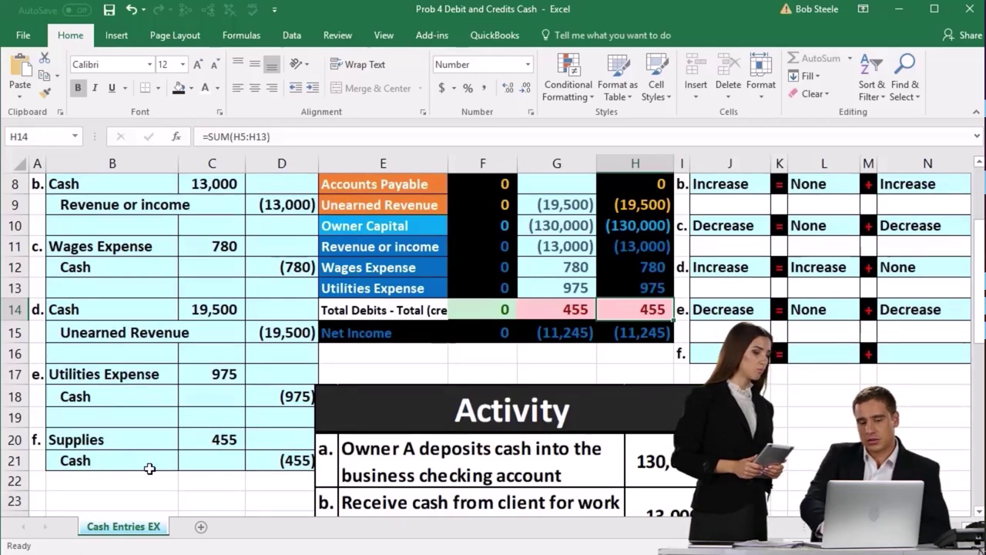
scroll(149, 469, "up", 2)
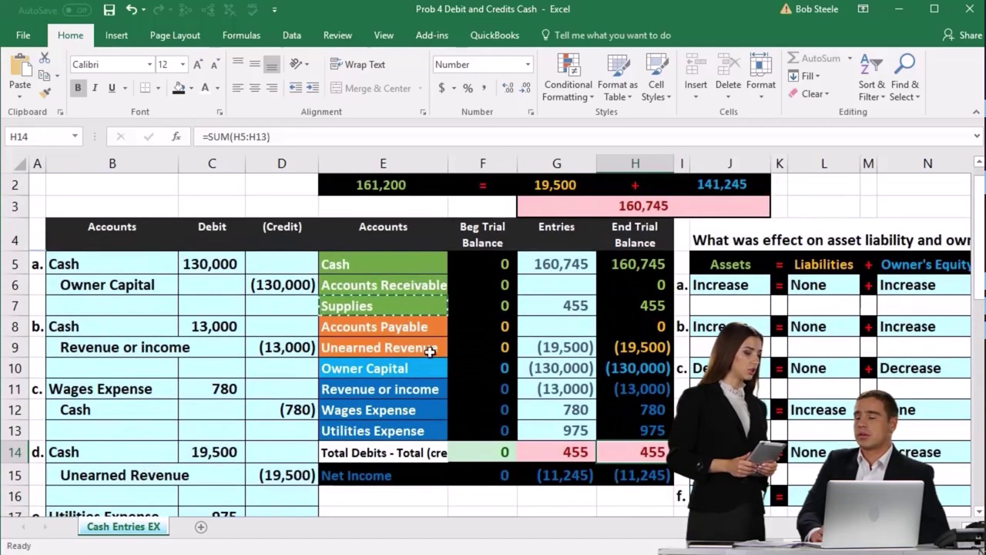
left_click(558, 262)
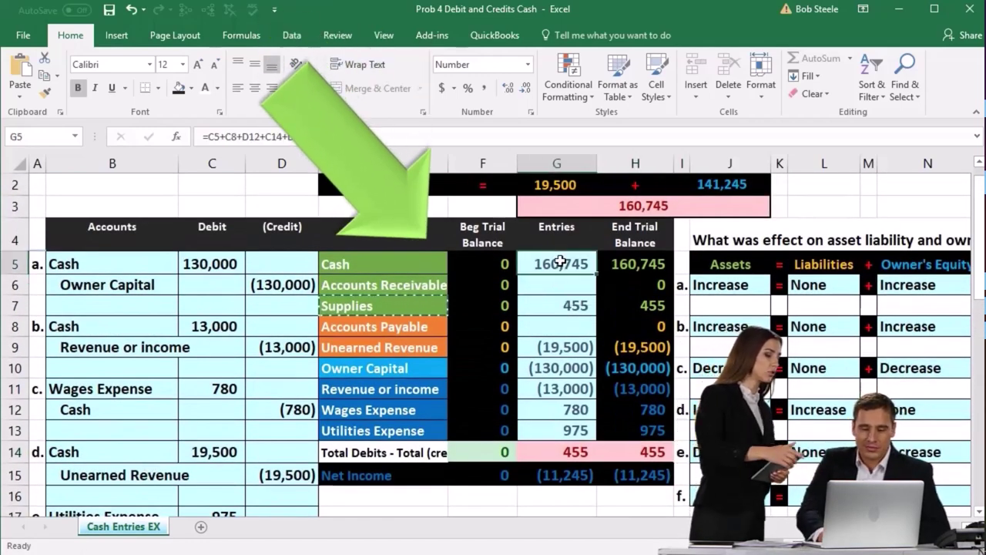
double_click(561, 262)
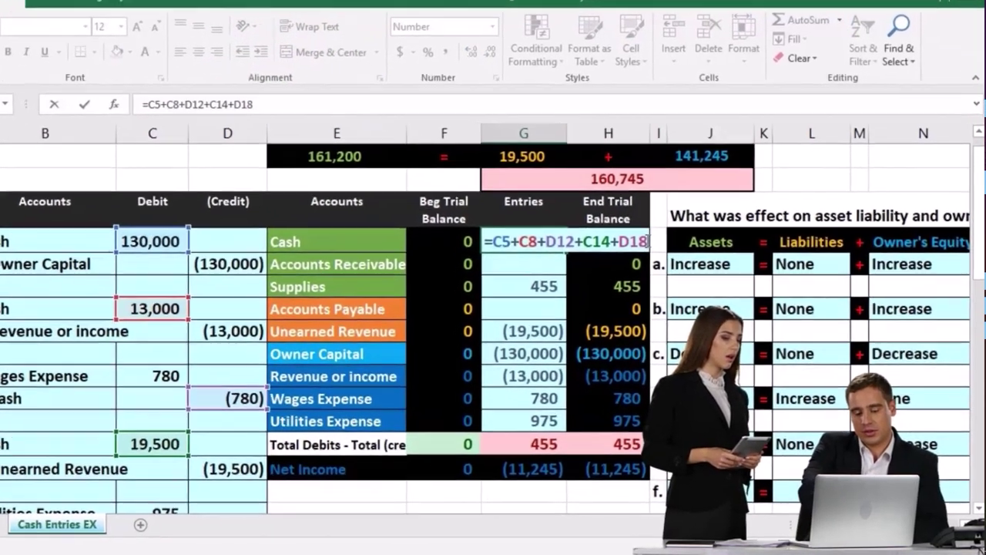
type("+")
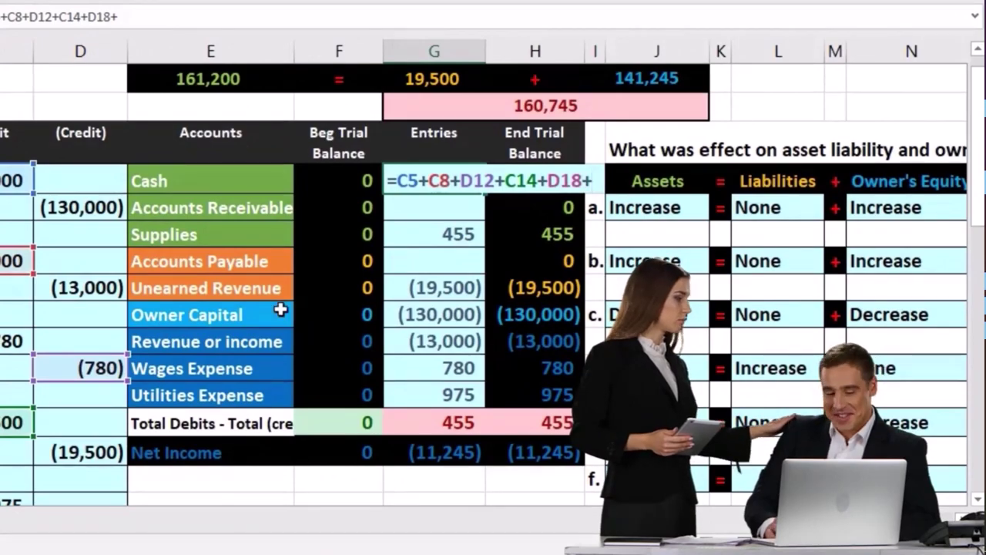
scroll(282, 310, "down", 3)
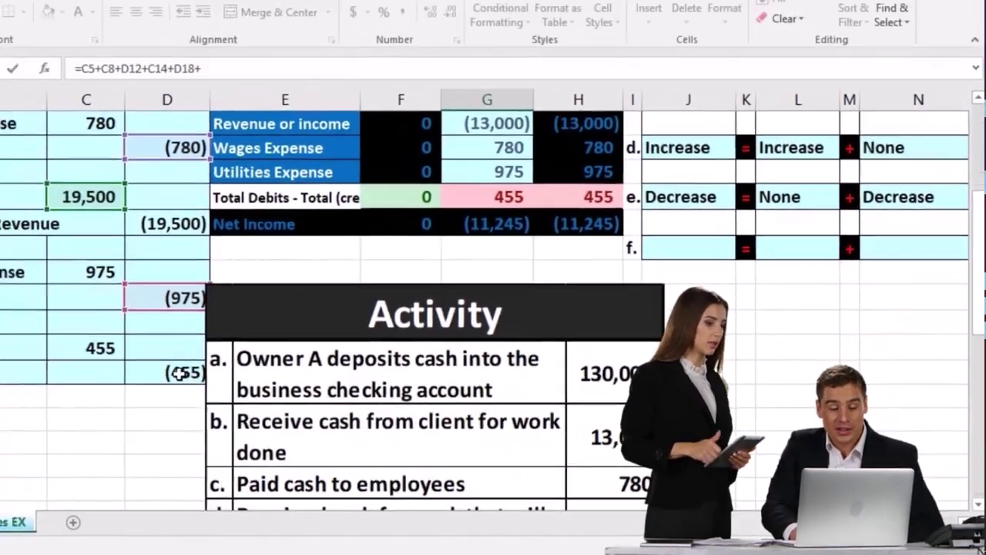
left_click(80, 352)
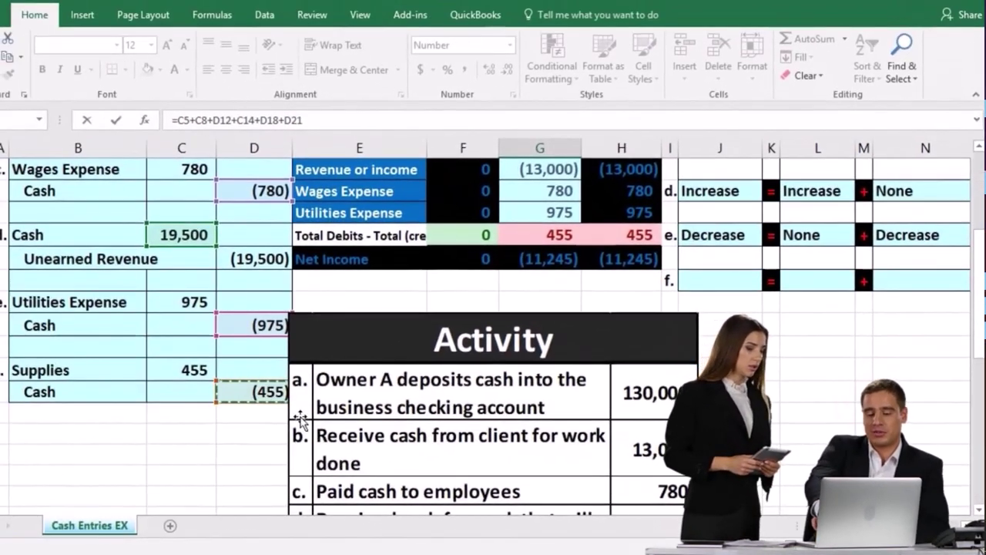
key("Return")
scroll(299, 416, "up", 4)
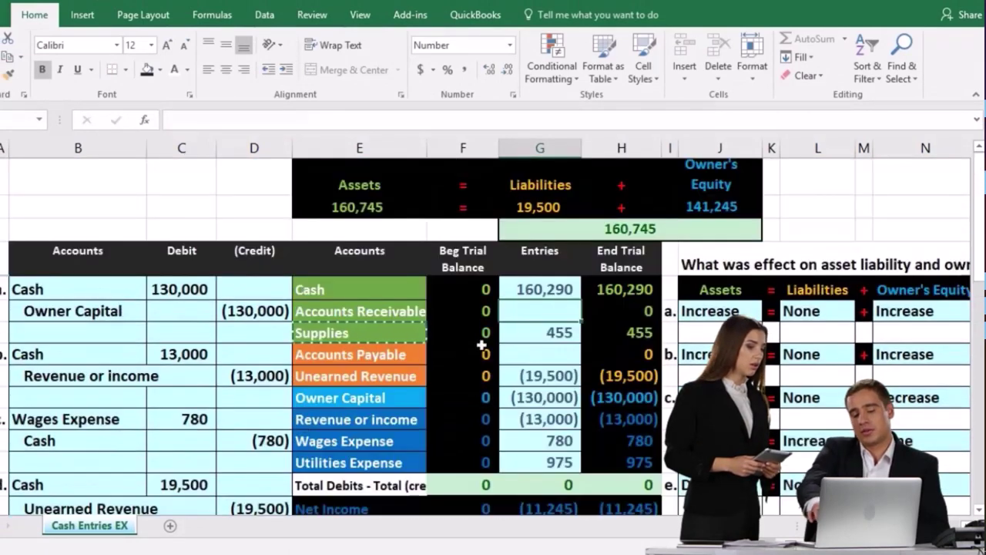
Inspect the Cash entries formula in G5 and trace its references back to the Cash lines of journal entries a through f.
double_click(544, 292)
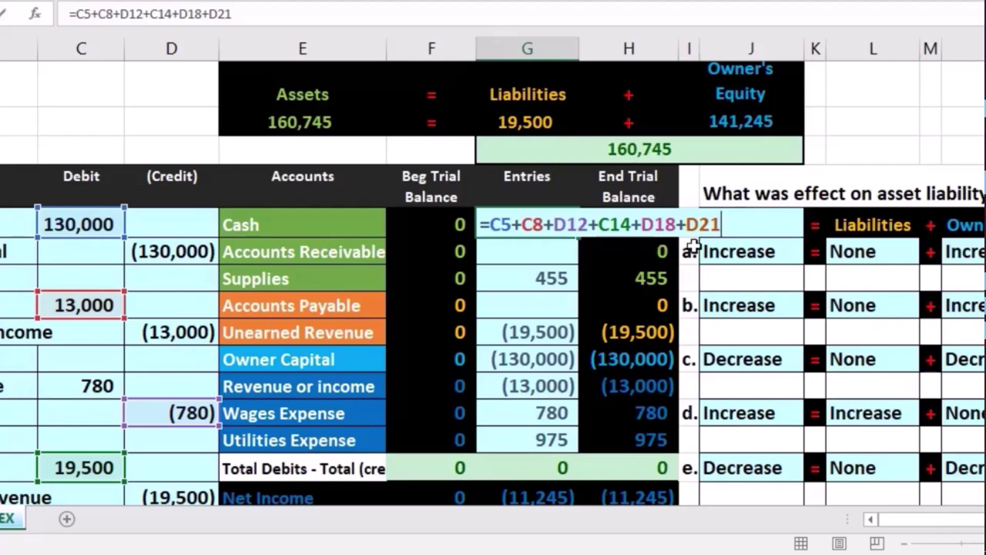
key("Return")
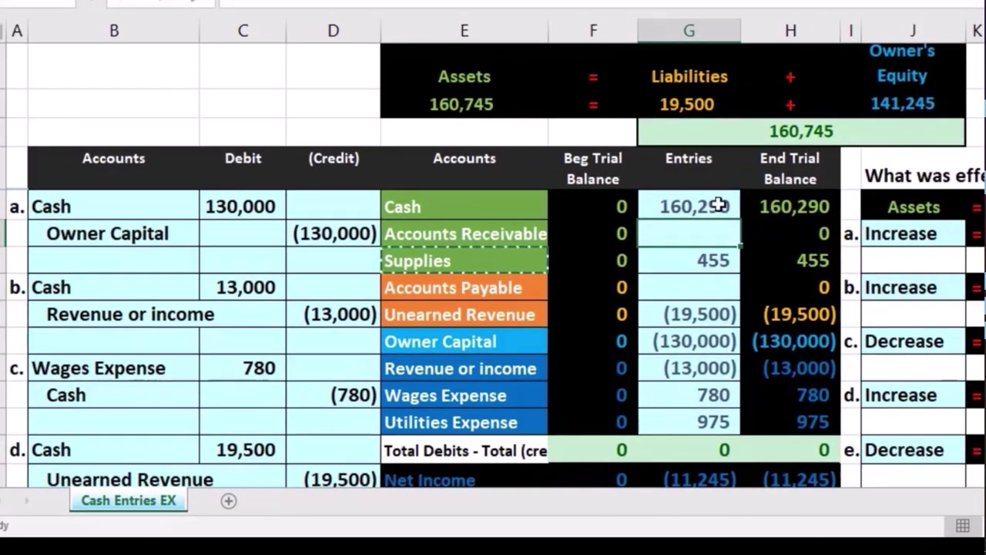
double_click(718, 204)
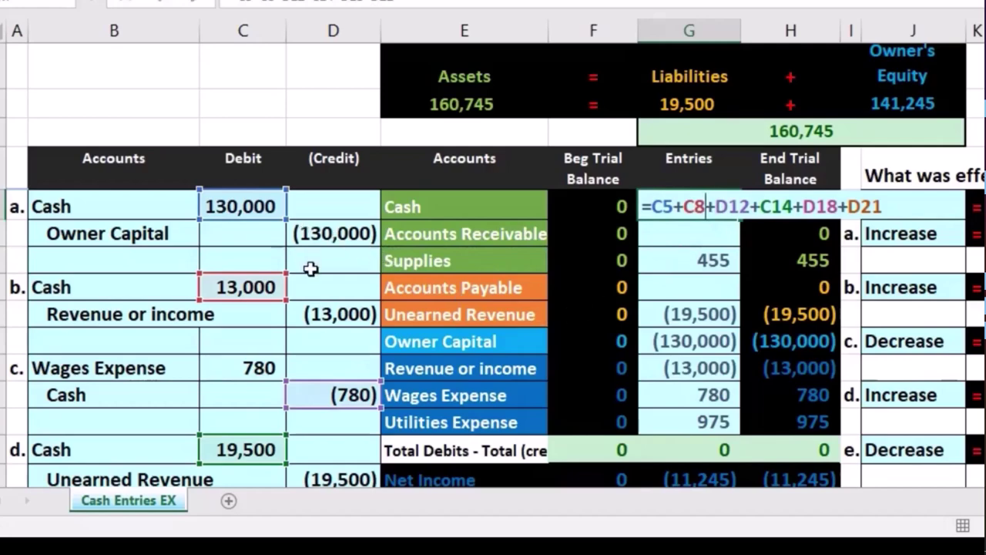
scroll(311, 268, "down", 4)
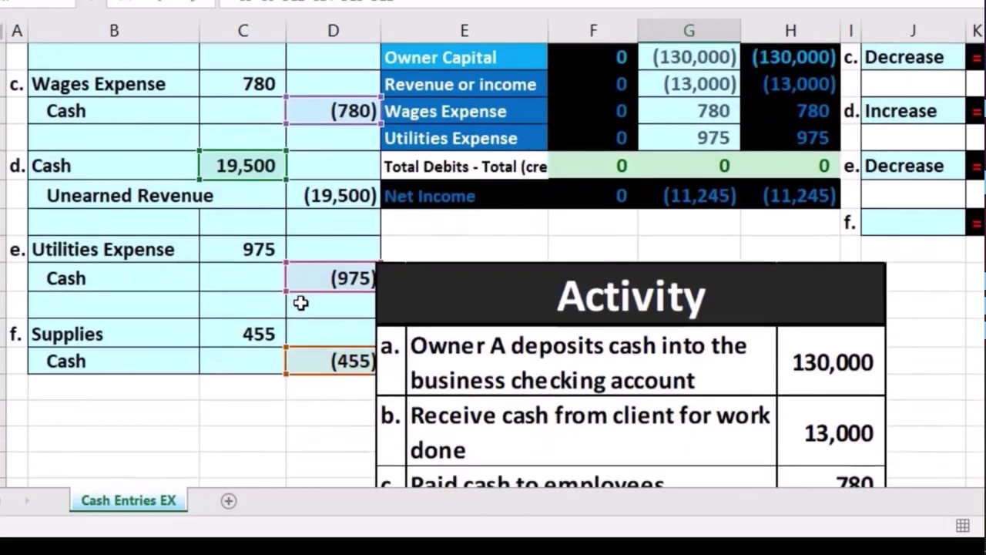
scroll(301, 302, "up", 4)
key("Return")
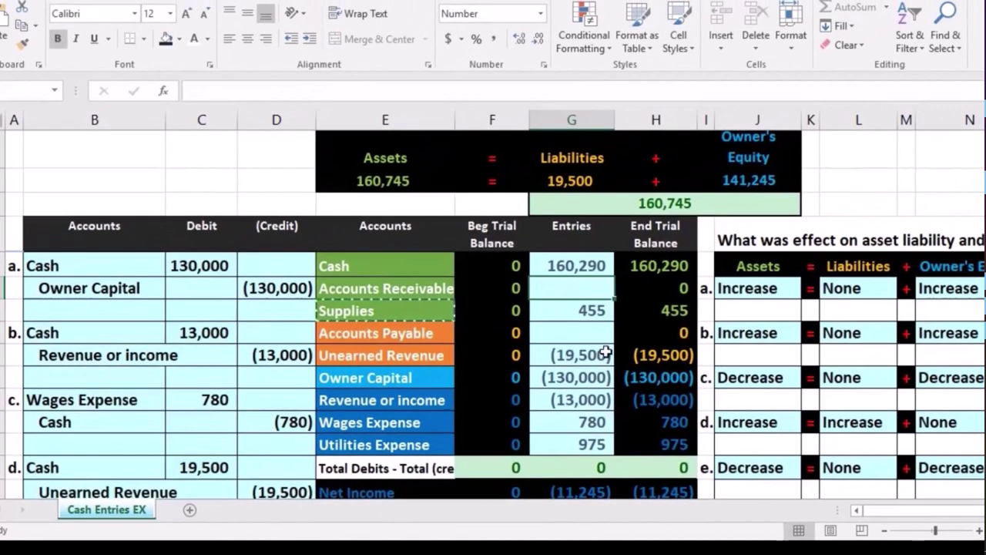
Classify transaction f's effect as None for assets in J16, liabilities in L16 and owner's equity in N16.
scroll(697, 315, "down", 3)
scroll(606, 352, "down", 1)
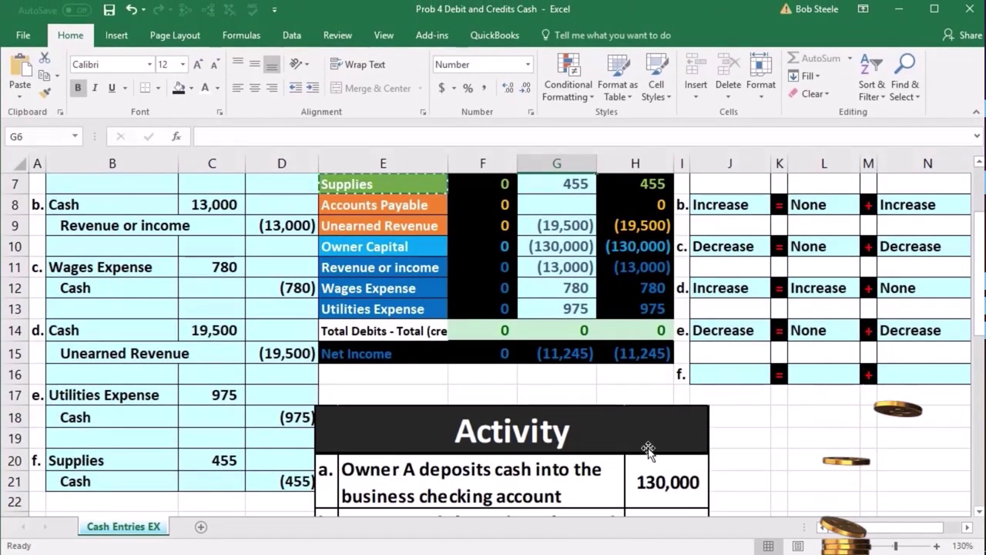
left_click(746, 378)
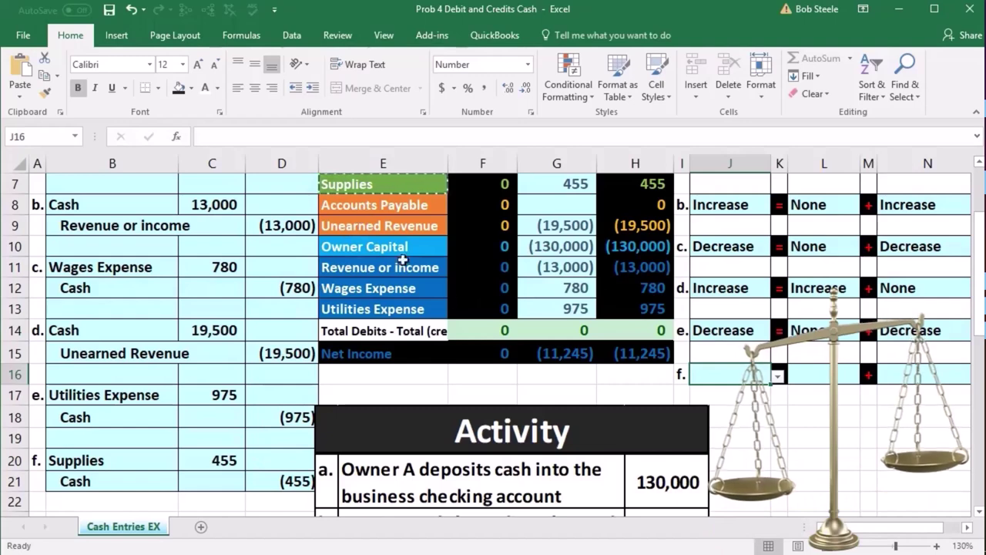
left_click(778, 376)
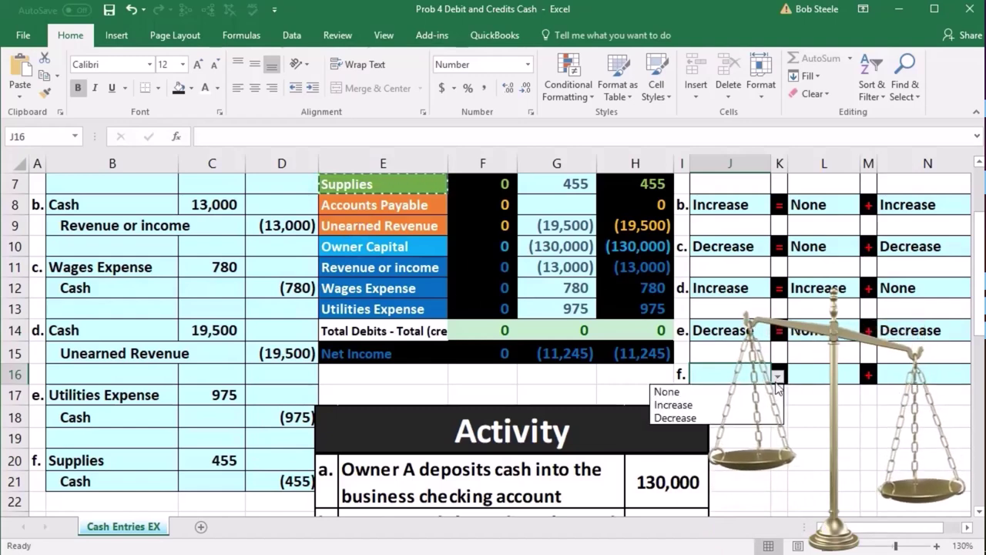
left_click(728, 385)
left_click(803, 383)
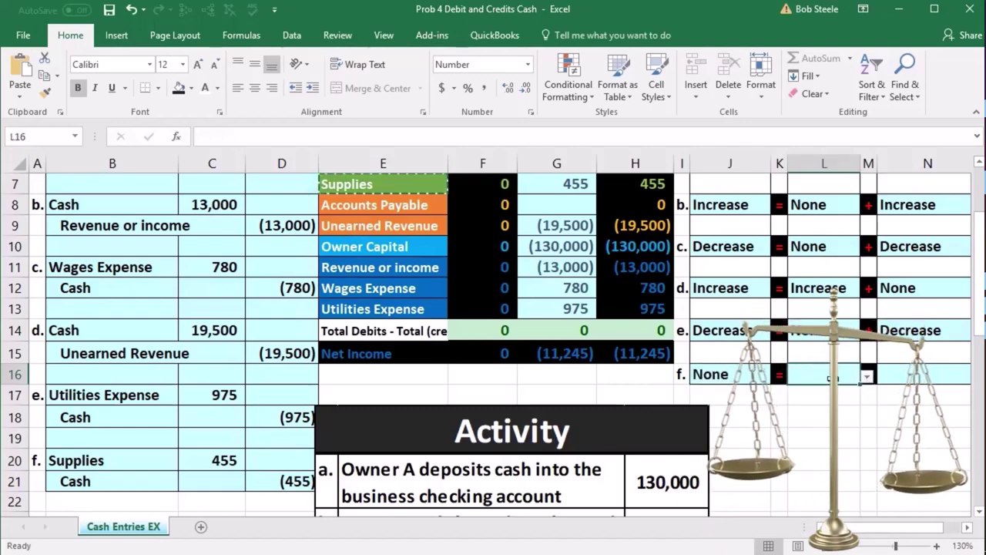
left_click(867, 376)
left_click(860, 395)
left_click(894, 374)
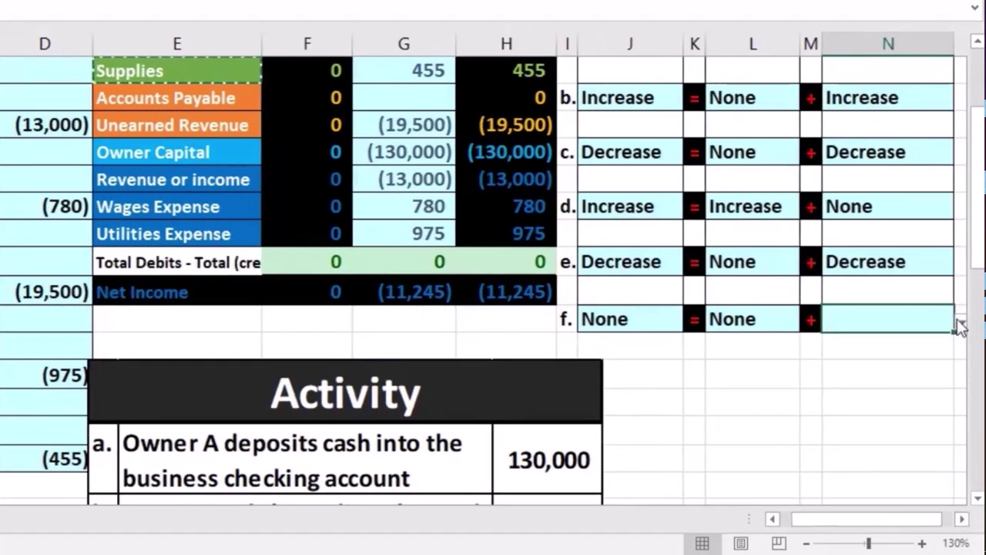
left_click(961, 323)
left_click(920, 341)
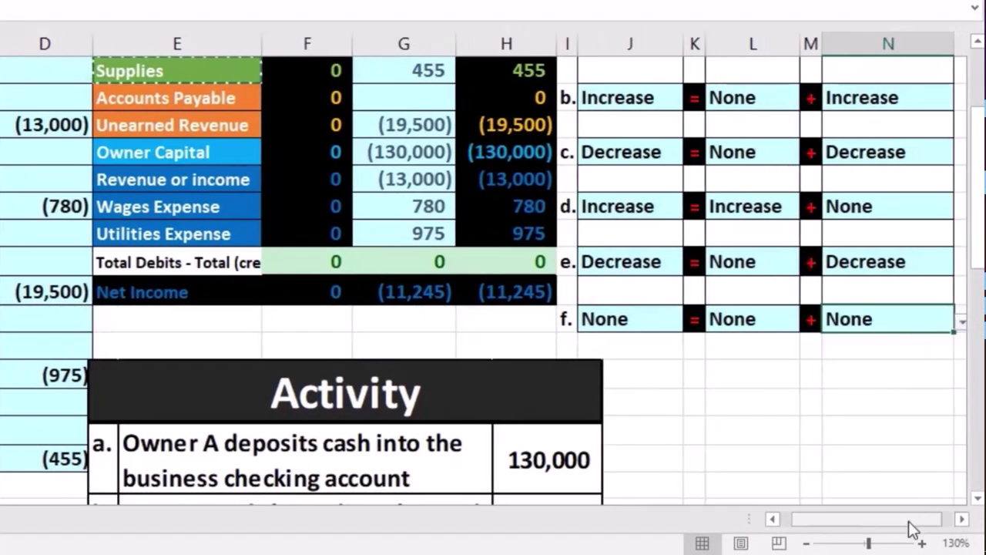
Review entry f's Supplies debit and Cash credit against its accounting equation effects in row 16.
left_click_drag(909, 521, 900, 524)
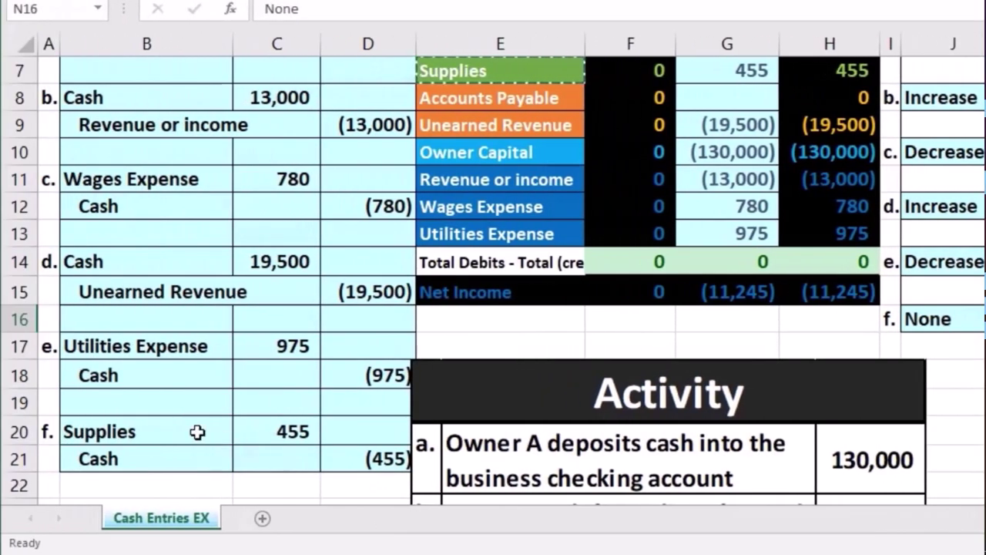
left_click(199, 433)
mouse_move(199, 432)
left_mouse_down()
mouse_move(309, 431)
mouse_move(330, 445)
left_mouse_up()
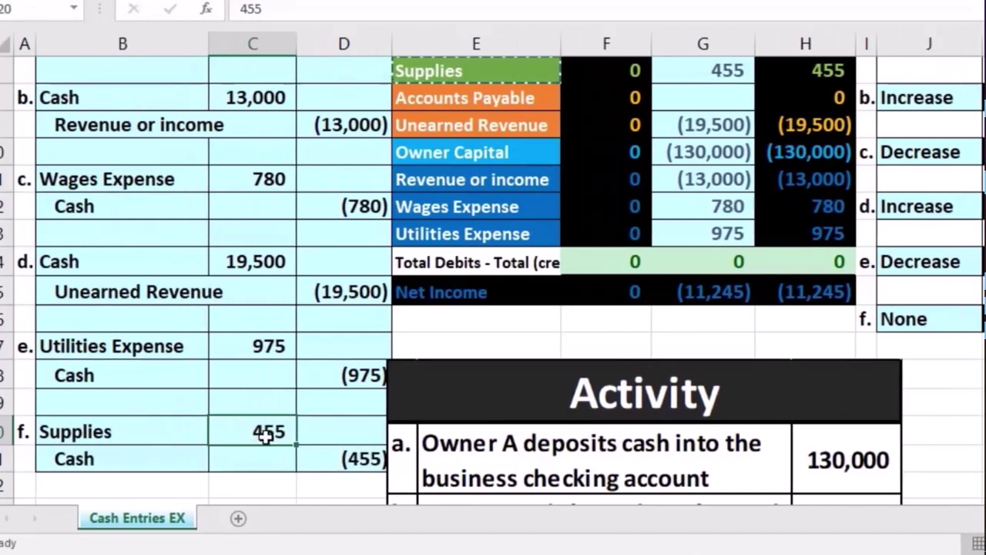
left_click(32, 456)
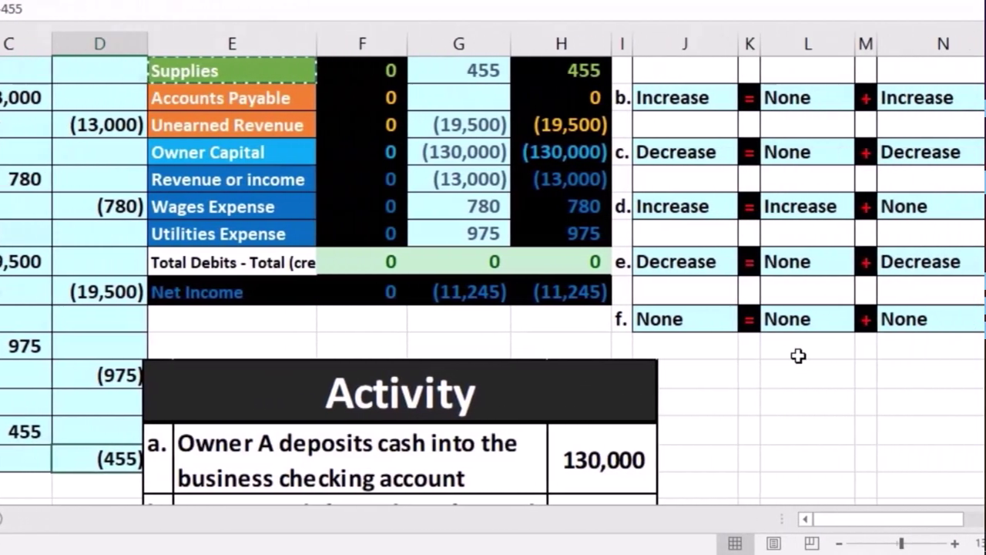
left_click(765, 356)
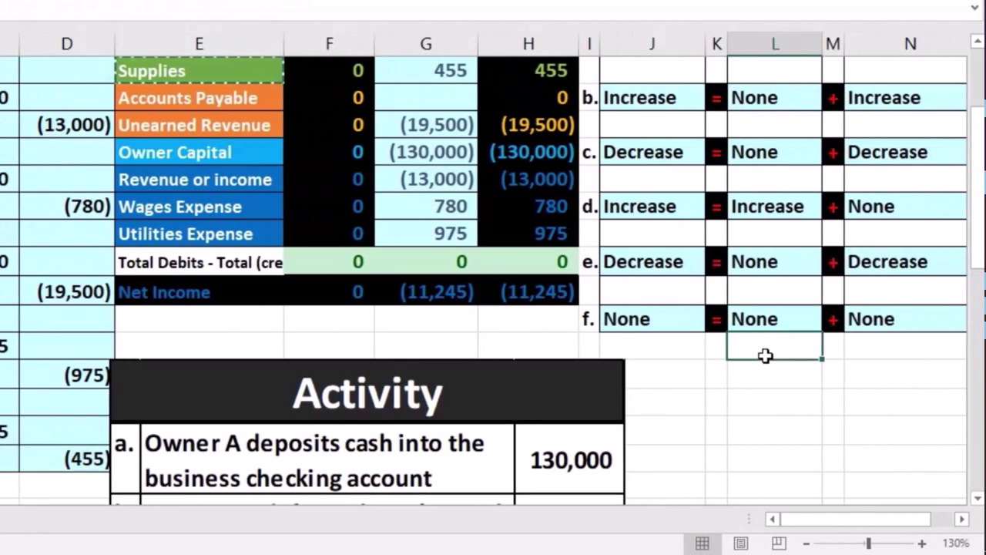
Check the sums of the ending asset balances in H5:H7 and the ending liability balances in H8:H9.
scroll(758, 381, "up", 2)
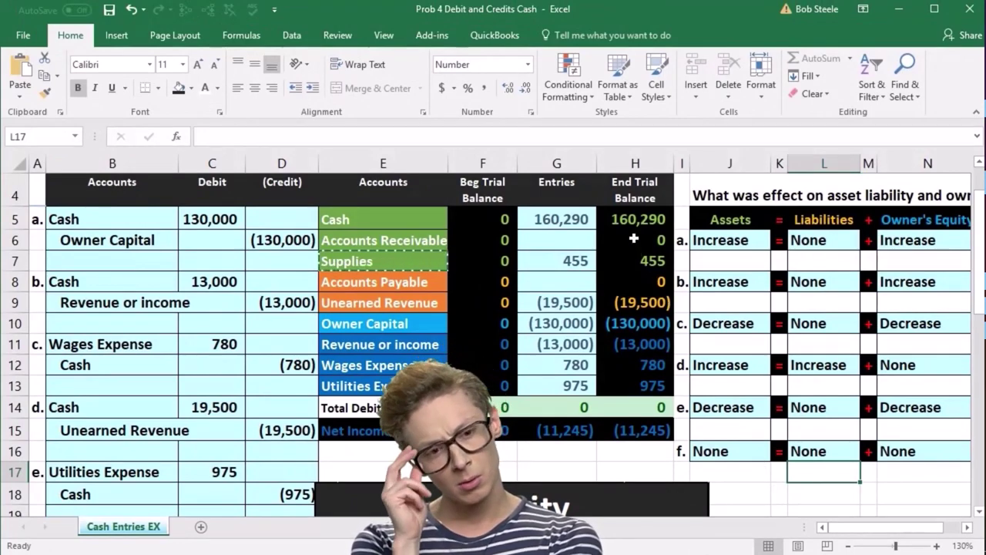
scroll(634, 240, "up", 1)
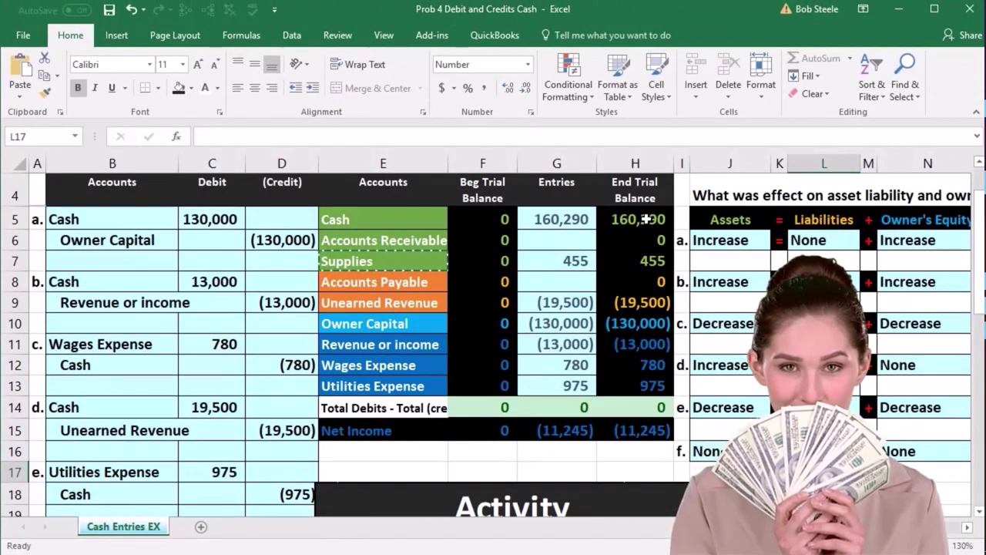
left_click_drag(646, 219, 641, 260)
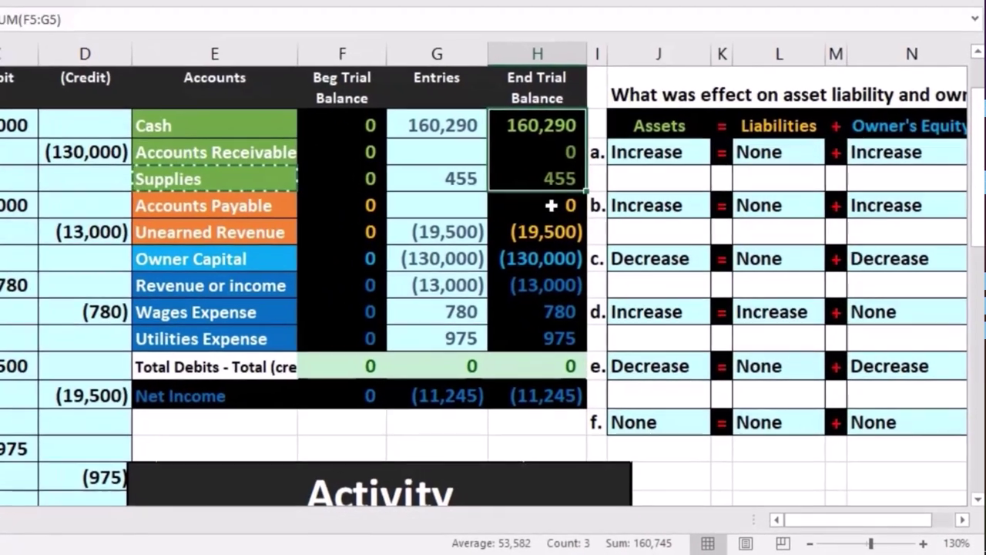
left_click_drag(645, 282, 644, 296)
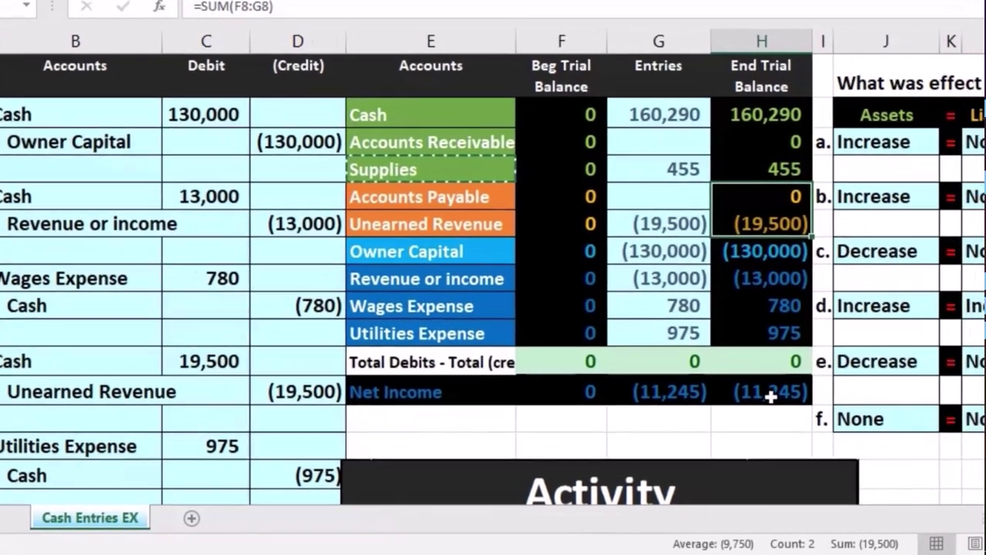
Compare net income in H15 with the sum of H11:H13, and check the owner's equity total across H10:H13.
left_click(820, 395)
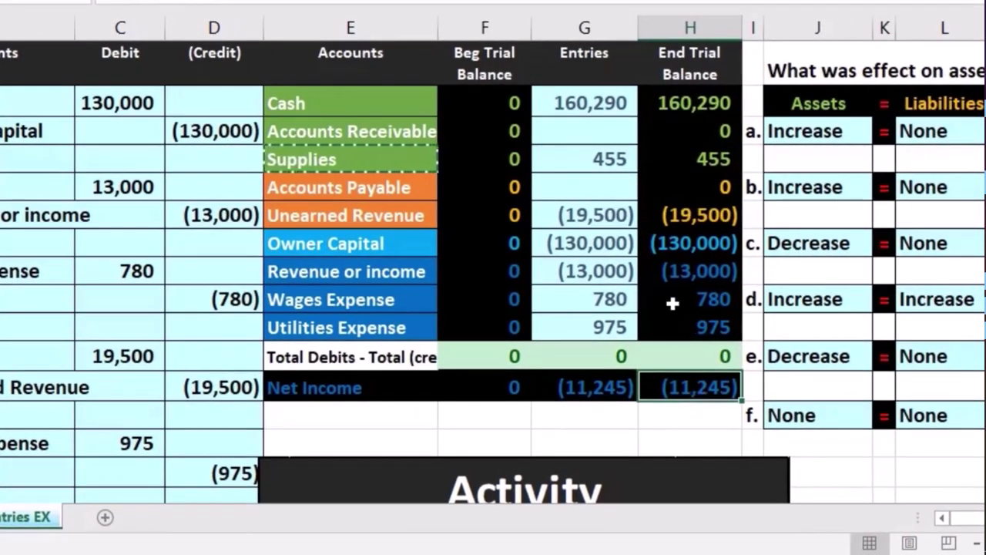
left_click_drag(657, 266, 660, 319)
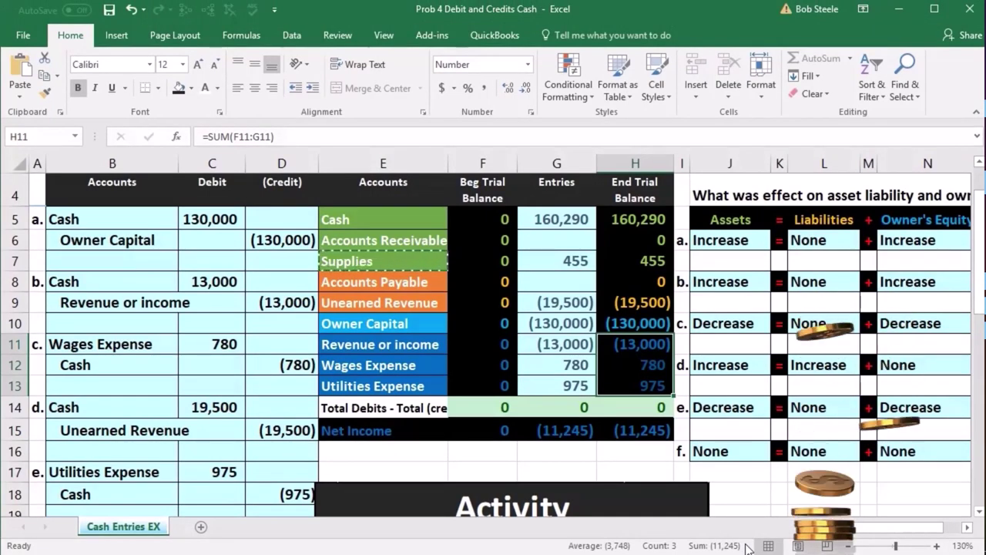
left_click(654, 324)
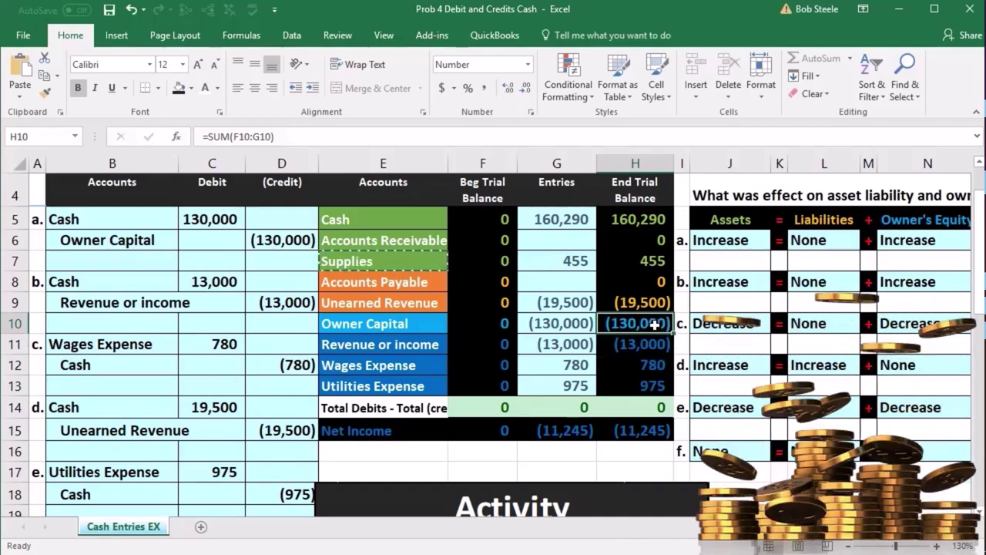
left_click_drag(654, 324, 659, 382)
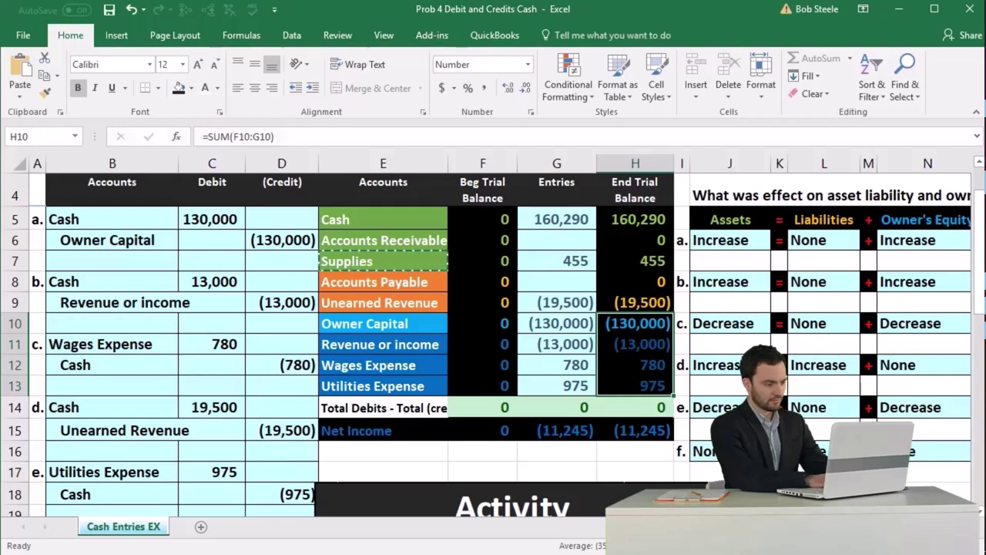
Compare the net of assets and liabilities in H5:H9 with the owner's equity total in H10:H13, and review individual ending balances.
left_click(638, 221)
left_click_drag(638, 220, 639, 259)
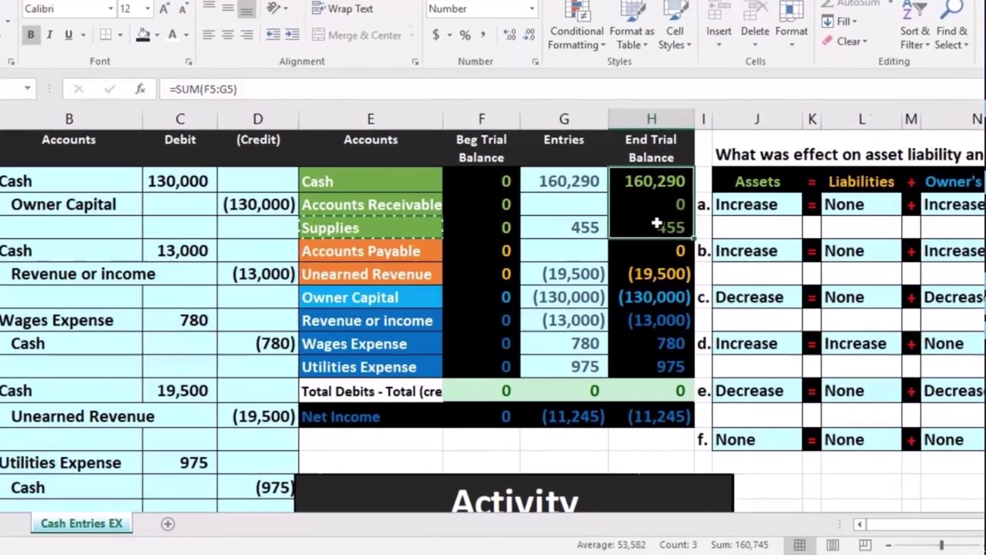
left_click_drag(657, 223, 658, 271)
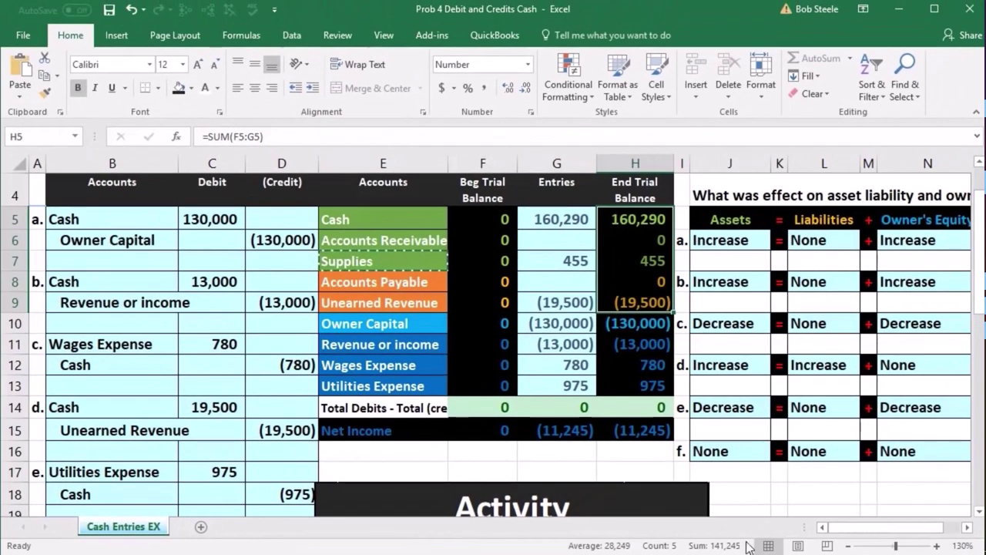
left_click(649, 328)
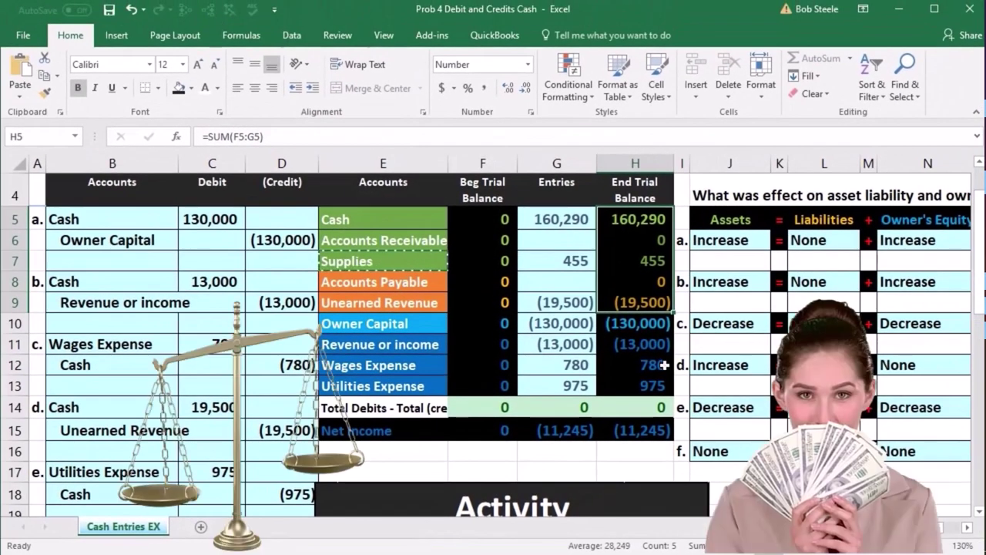
left_click_drag(650, 327, 656, 387)
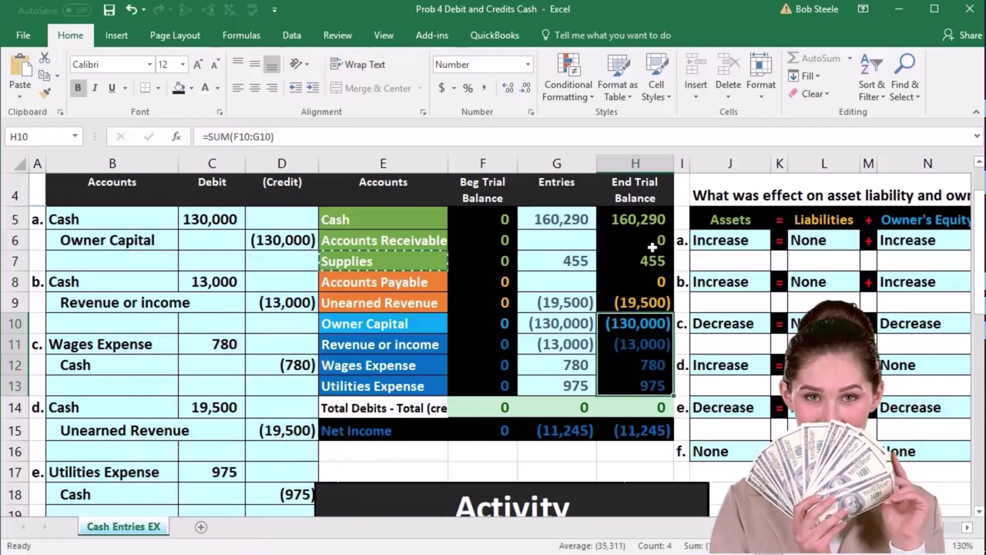
left_click(638, 224)
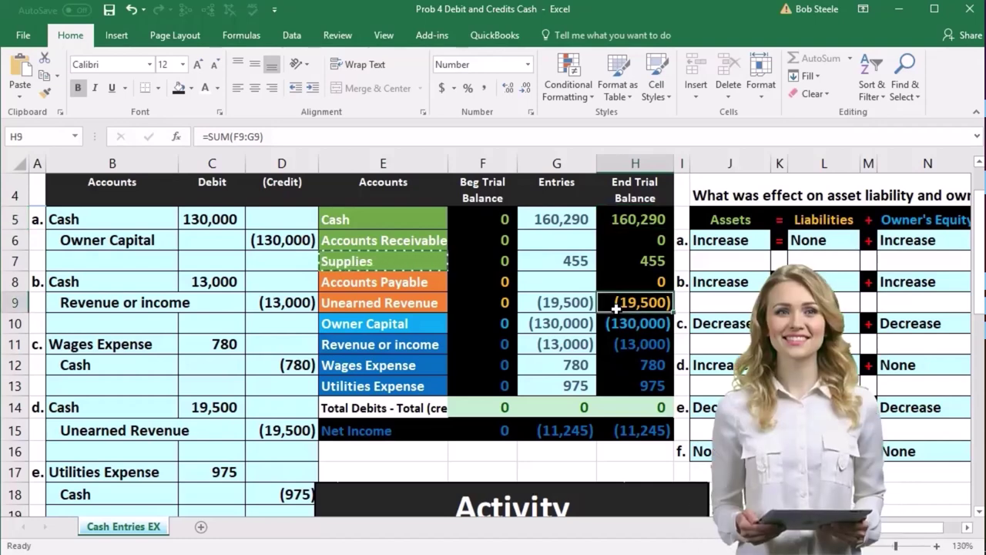
left_click(617, 323)
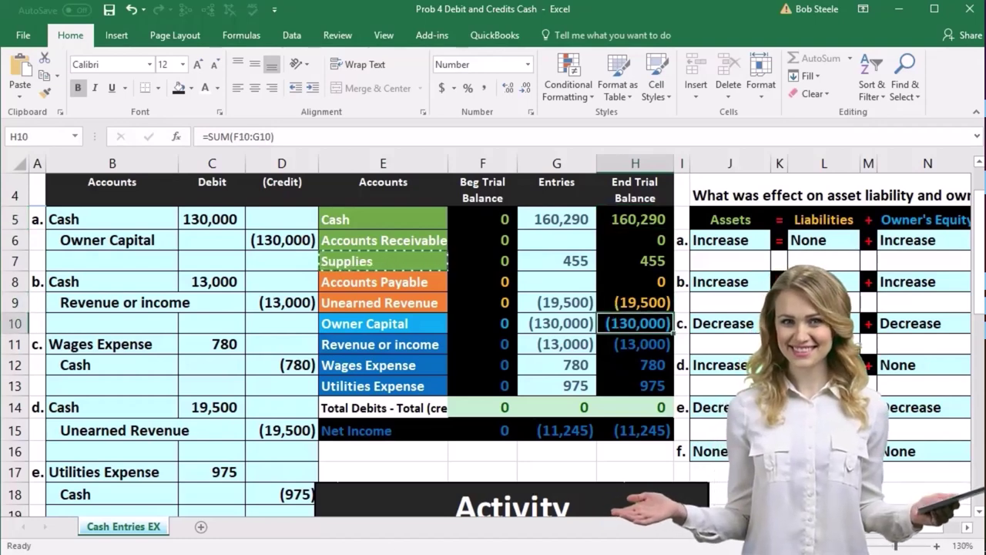